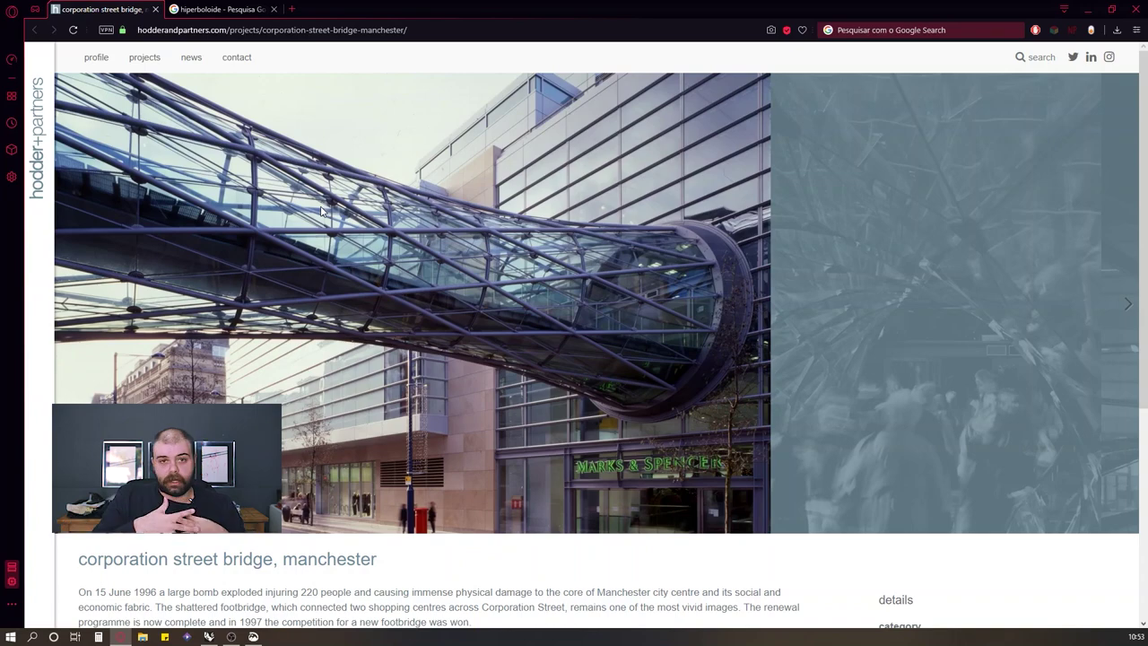
Step: Look at hyperboloid images in the Google search results, then return to the Corporation Street Bridge project page
left_click(237, 8)
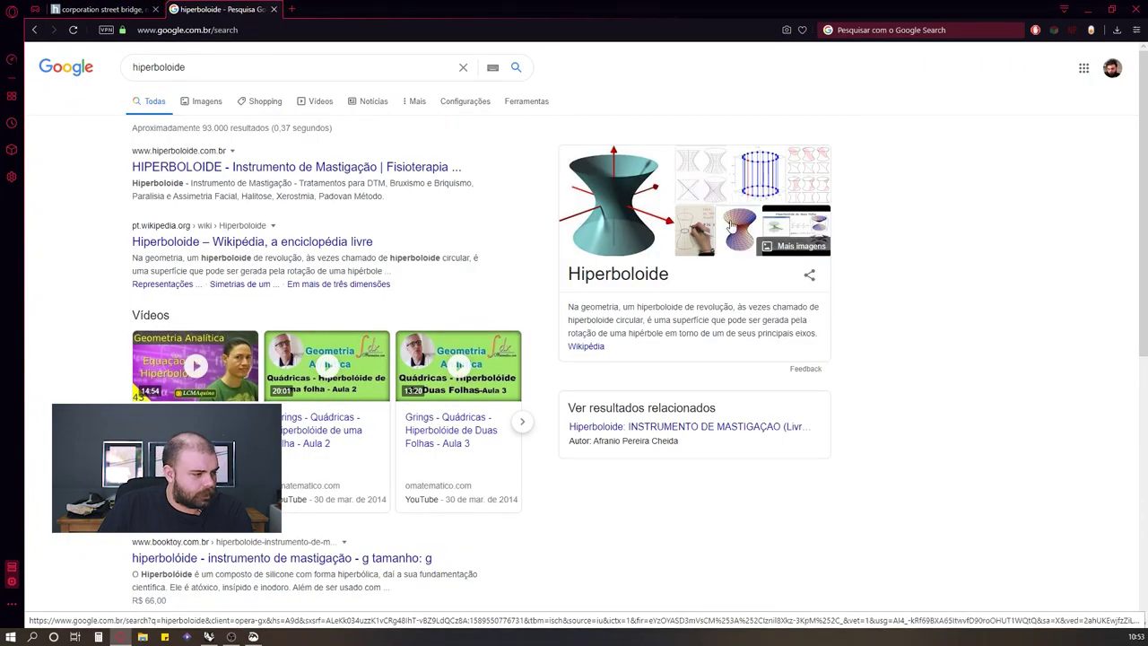
left_click(661, 179)
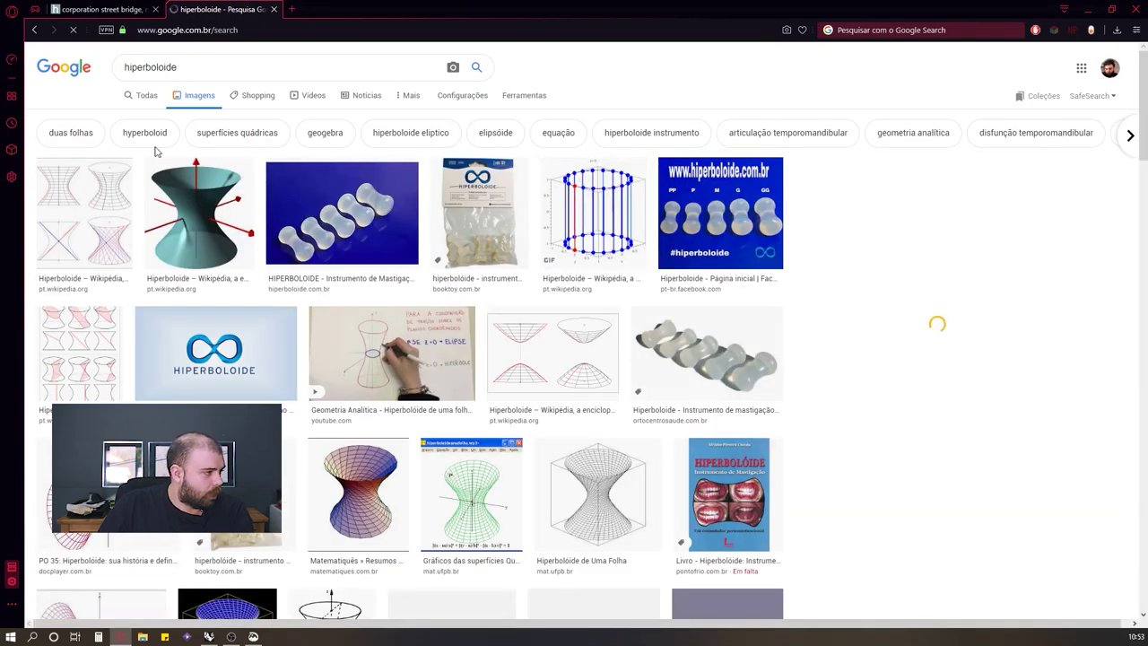
key("ctrl+Tab")
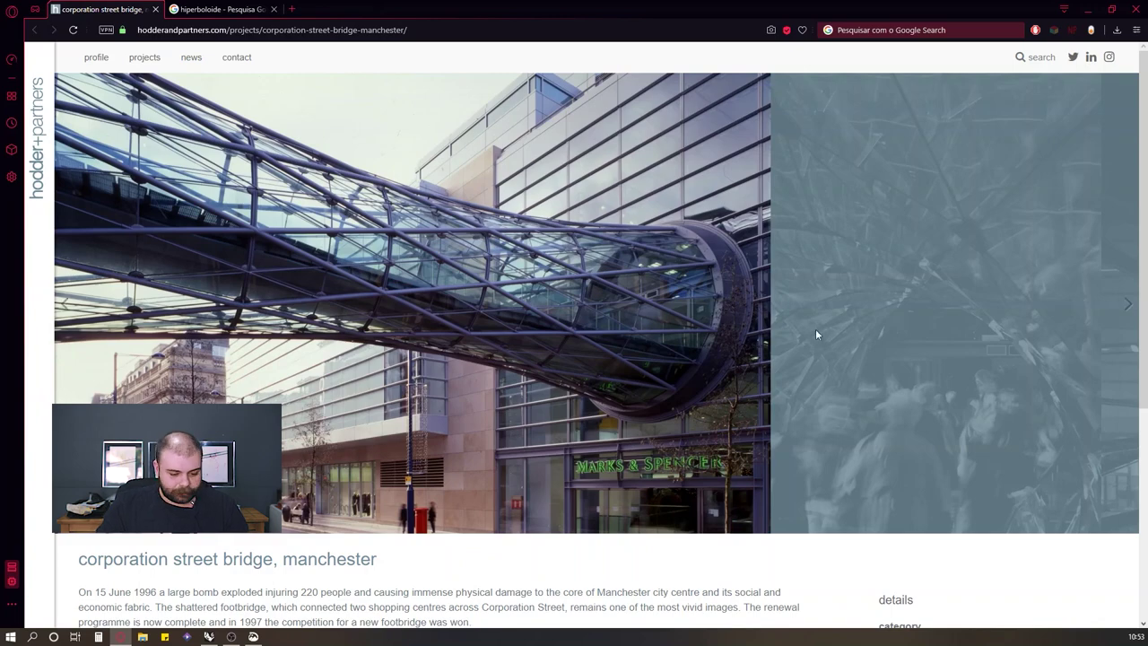
Step: Switch from the browser to Rhino and open the Grasshopper editor
left_click(1087, 9)
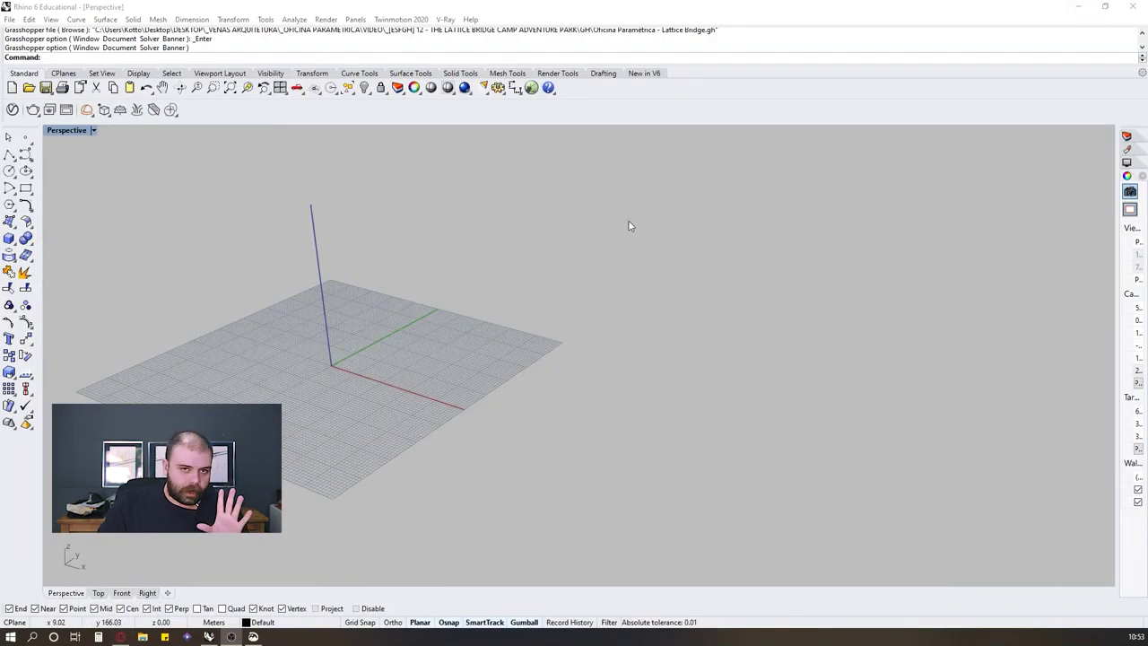
left_click(531, 87)
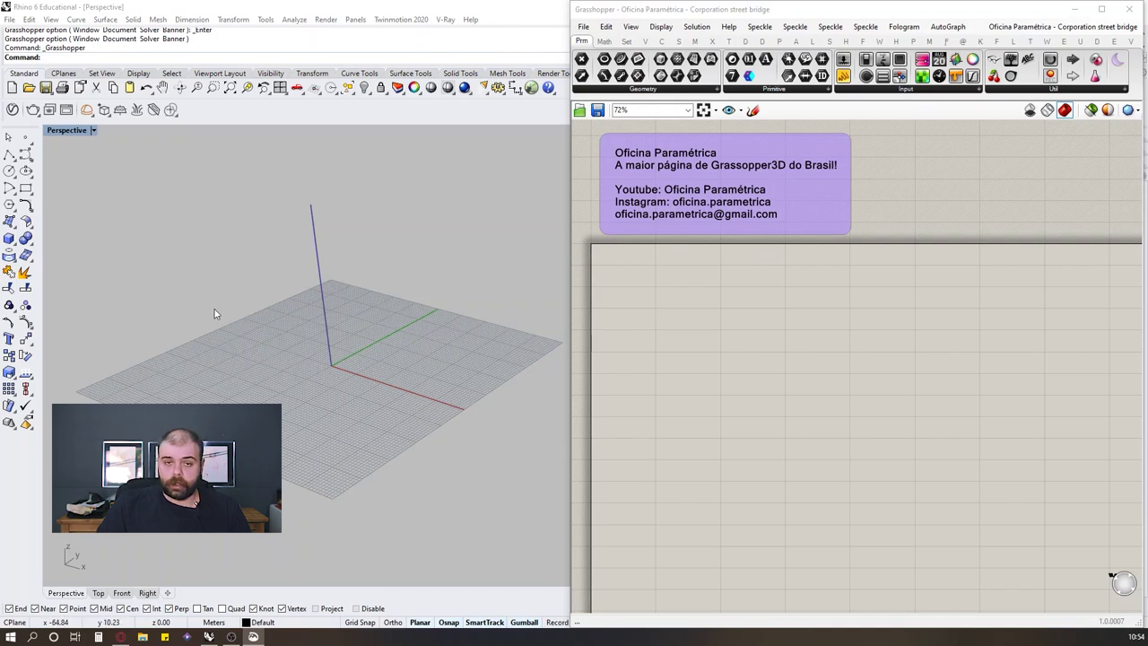
Step: Draw a straight single-segment polyline about 13.3 m long on the ground plane in the Perspective view
left_click(8, 154)
scroll(417, 357, "up", 5)
scroll(415, 355, "up", 3)
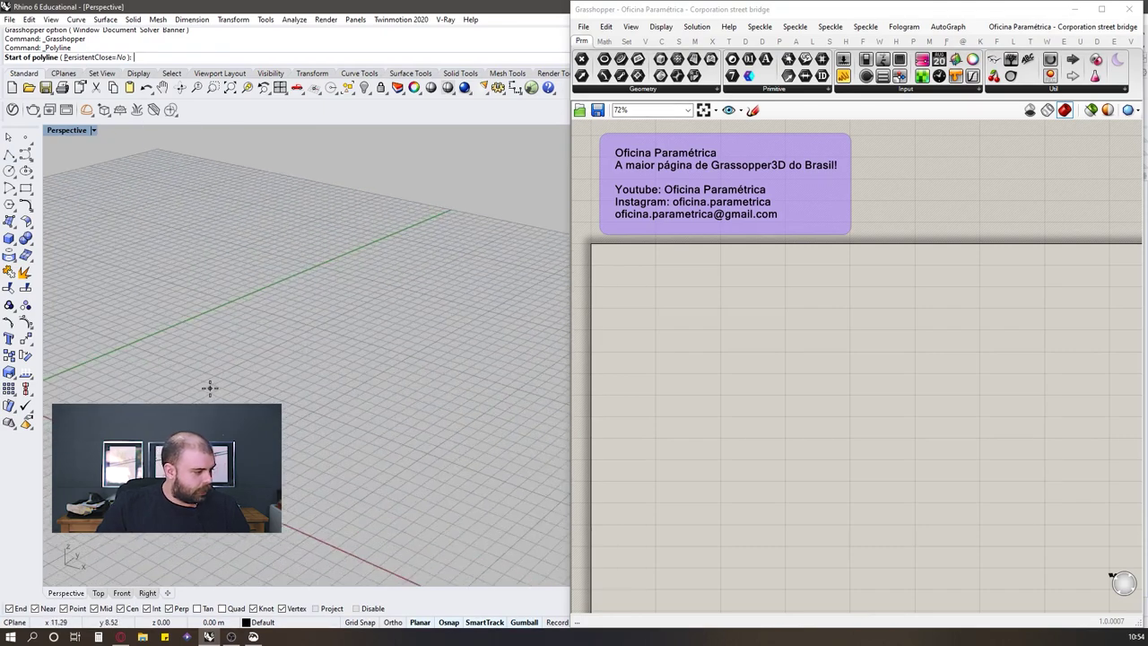
left_click(190, 371)
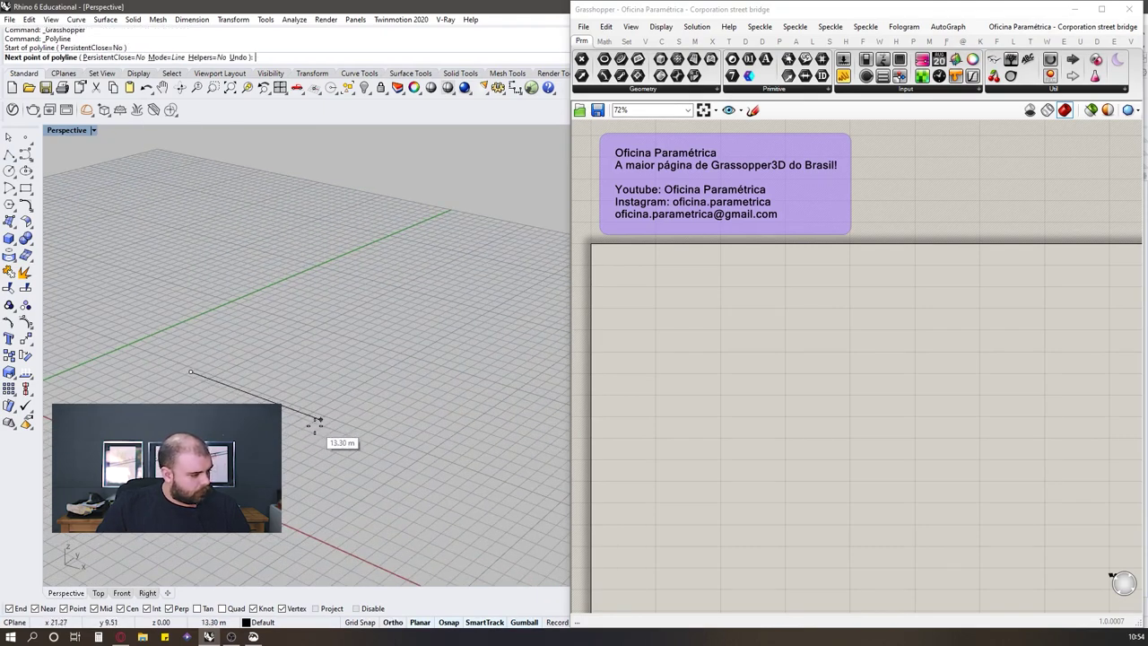
left_click(320, 420)
key("Return")
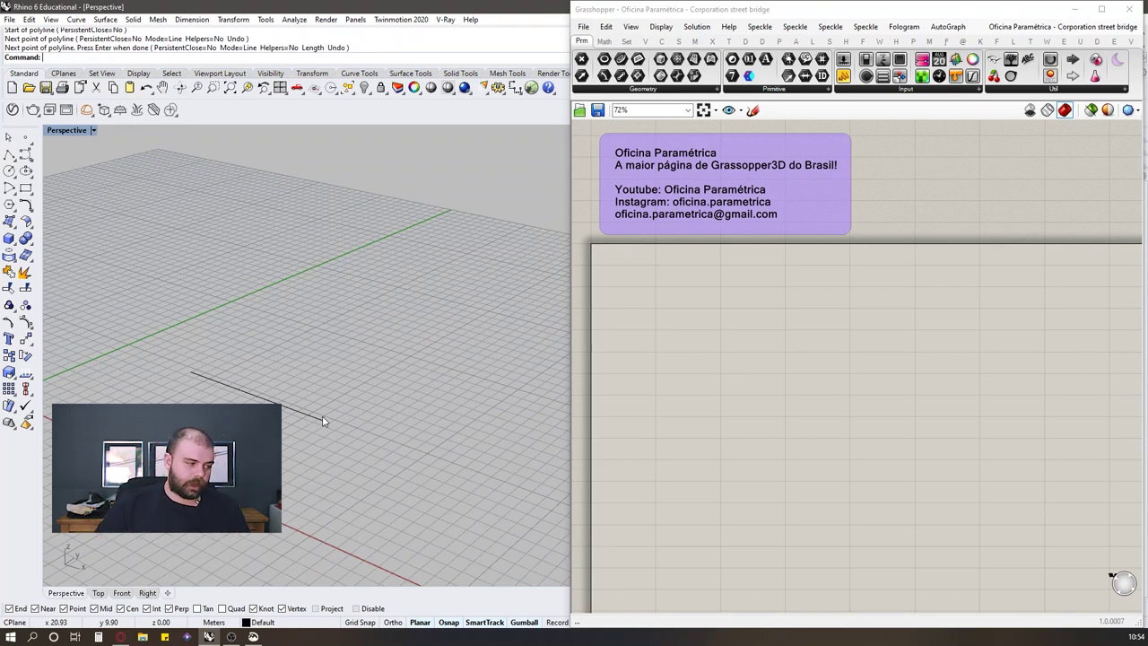
left_click_drag(366, 347, 171, 456)
key("Escape")
left_click_drag(391, 274, 192, 426)
key("Escape")
Step: Add a Curve parameter to the upper-left area of the canvas and reference the drawn line in it
left_click(675, 329)
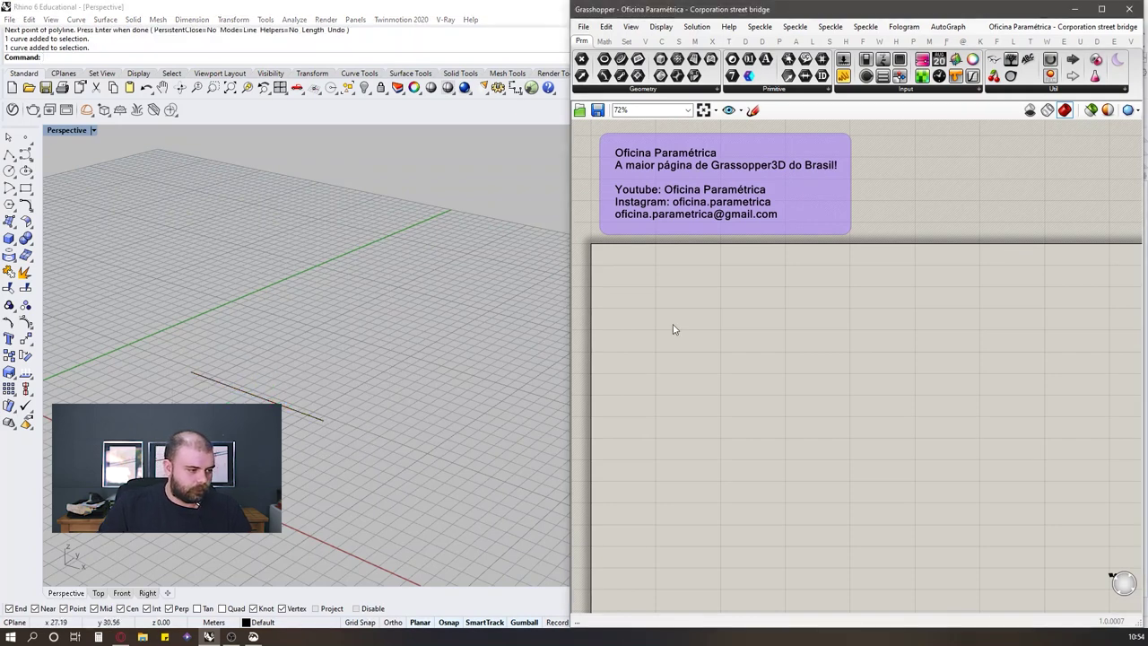
double_click(674, 328)
type("c")
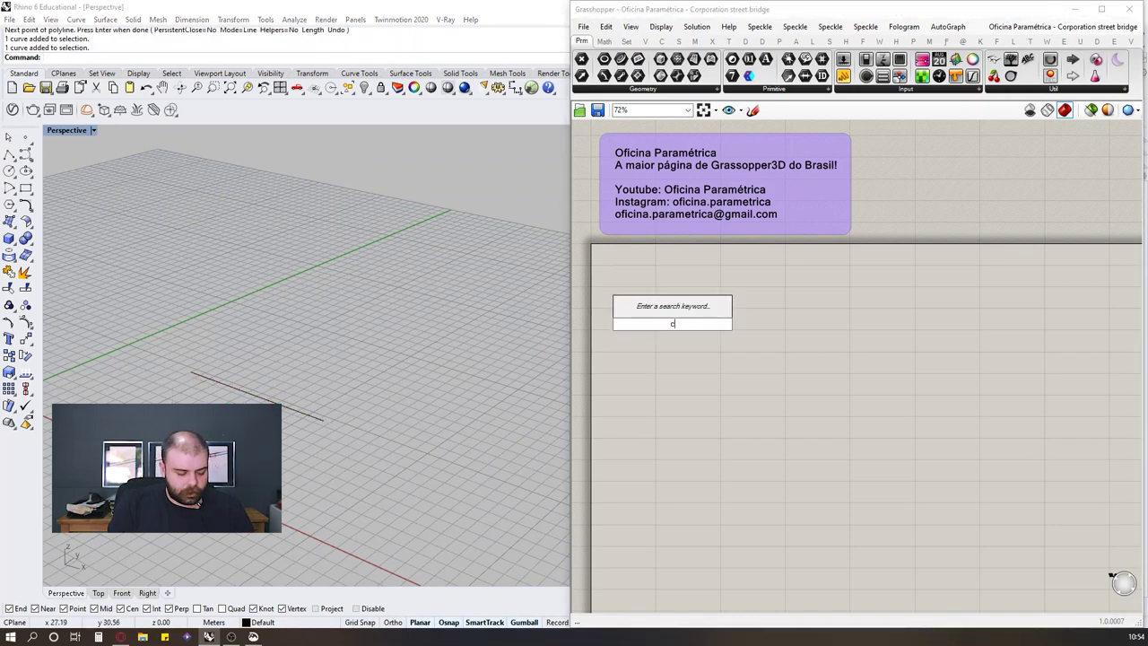
type("urve")
key("Return")
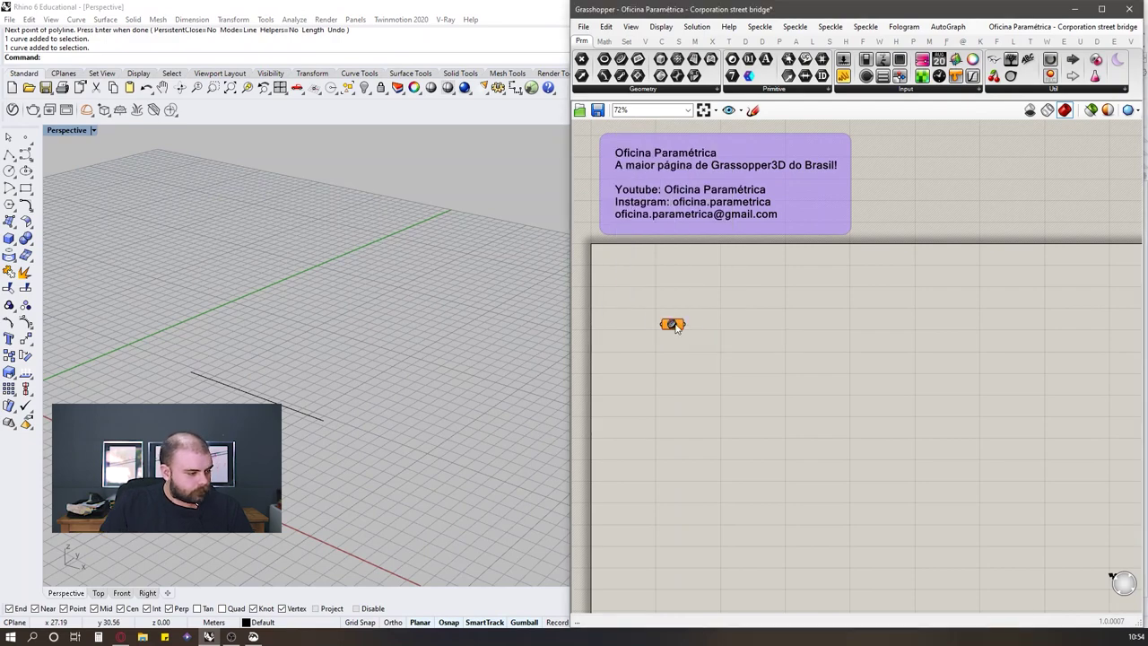
right_click(674, 327)
left_click(740, 490)
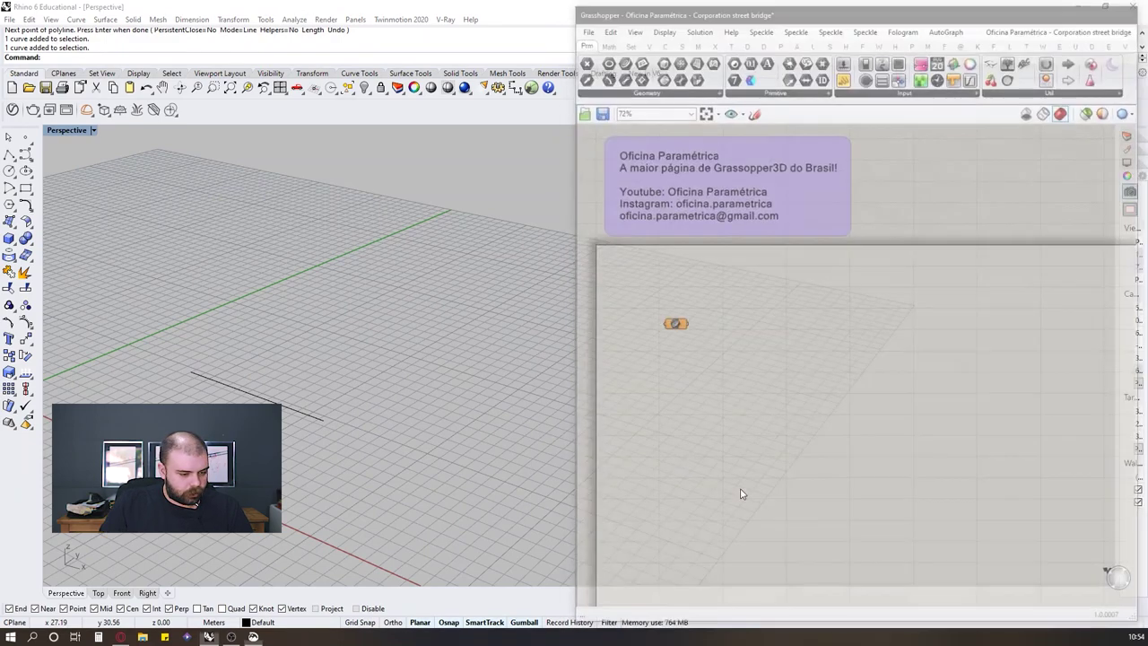
left_click(301, 416)
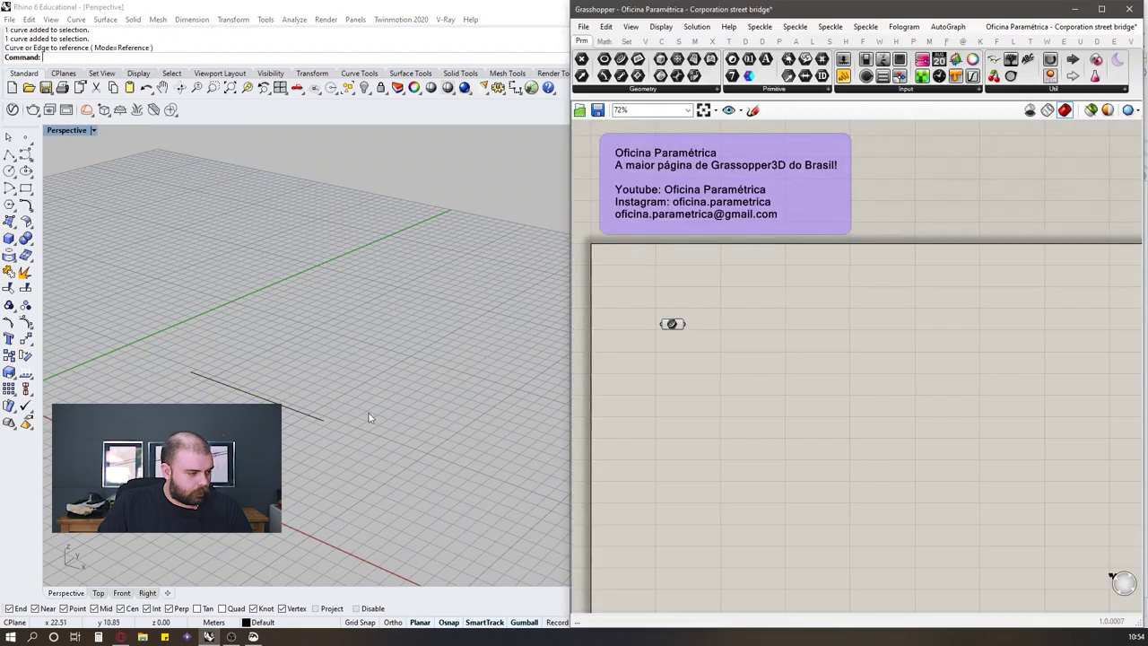
left_click_drag(675, 329, 653, 294)
Step: Hide the original line in Rhino and narrow the Grasshopper window to give the Perspective view more room
left_click_drag(441, 325, 258, 441)
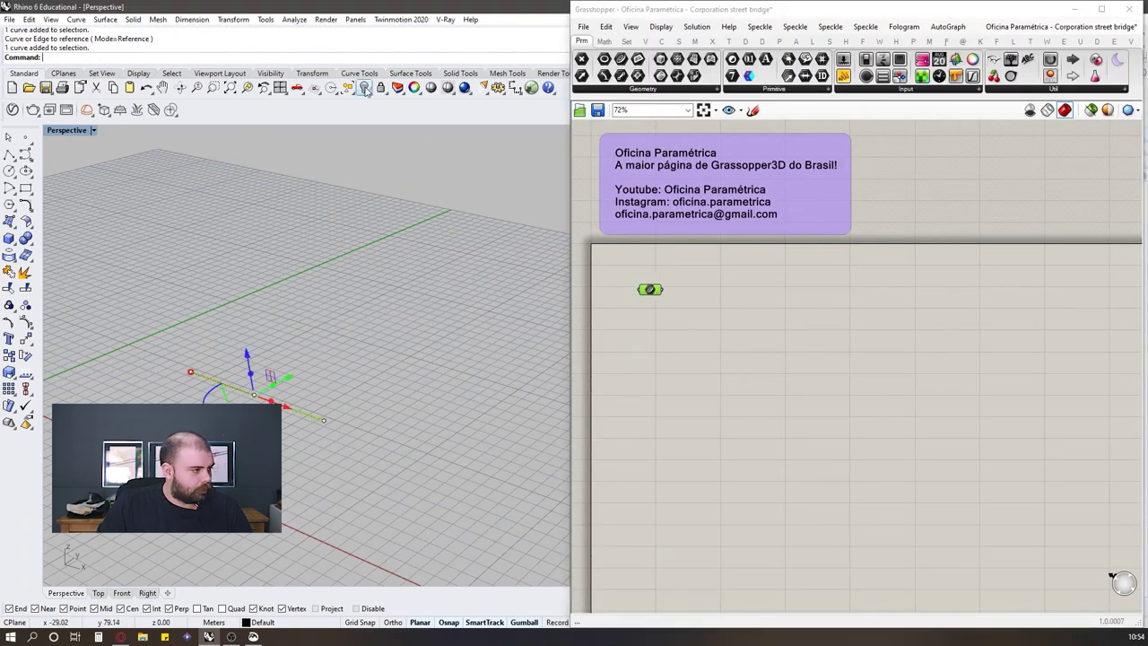
left_click(363, 87)
right_click_drag(296, 345, 428, 325)
left_click_drag(568, 305, 823, 296)
right_click_drag(775, 290, 607, 320)
left_click_drag(819, 296, 619, 299)
scroll(708, 290, "up", 2)
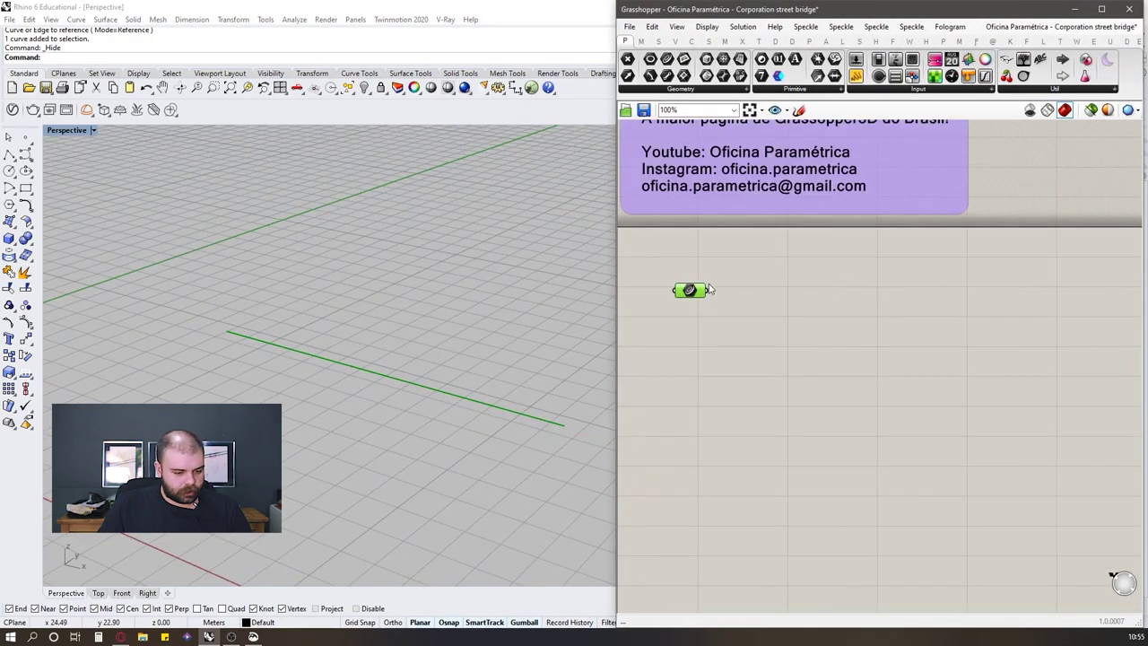
left_click(795, 362)
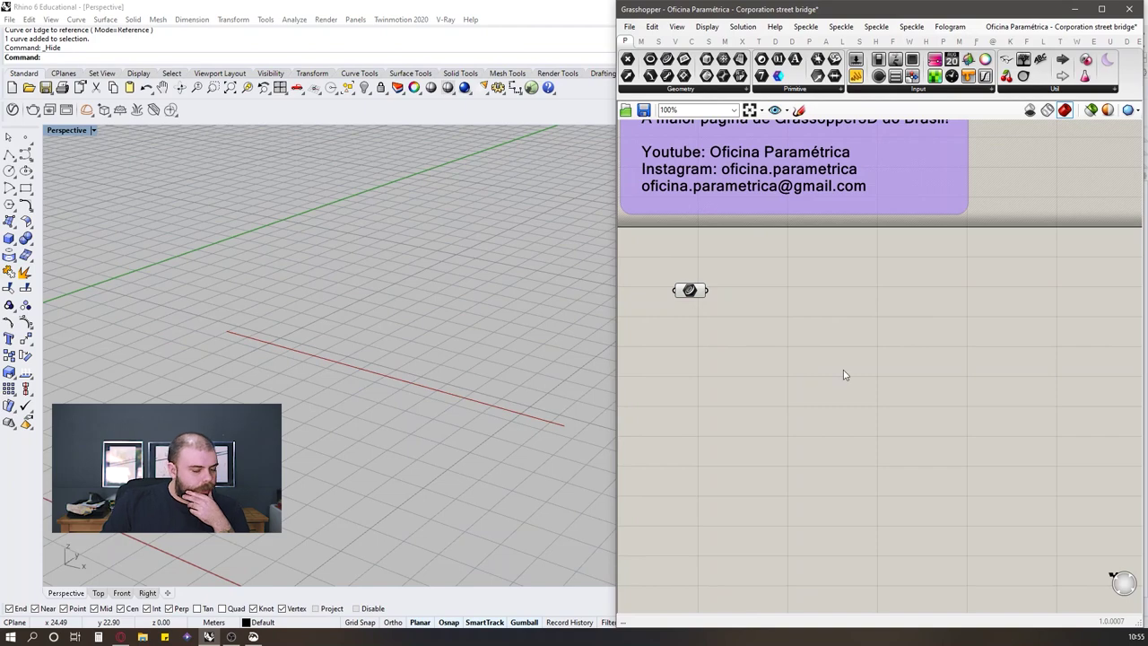
Step: Sketch freehand on an empty canvas area a slanted line with a circle around each end, and accept the sketch
right_click_drag(371, 418, 473, 388)
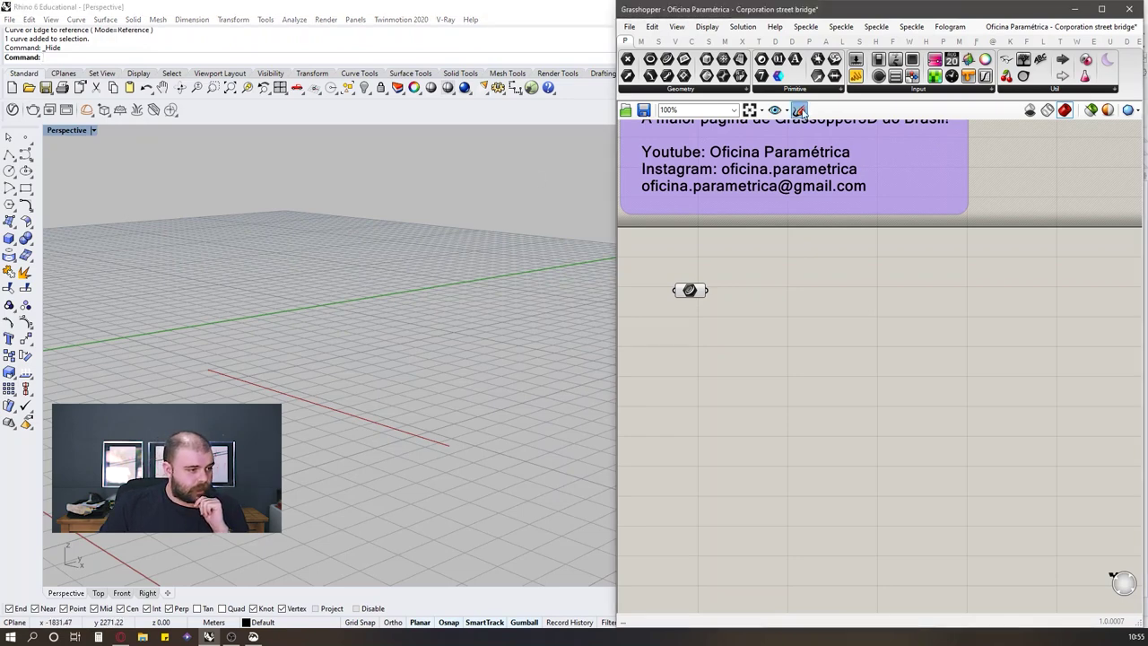
left_click(799, 110)
left_click_drag(729, 288, 889, 374)
scroll(818, 392, "up", 1)
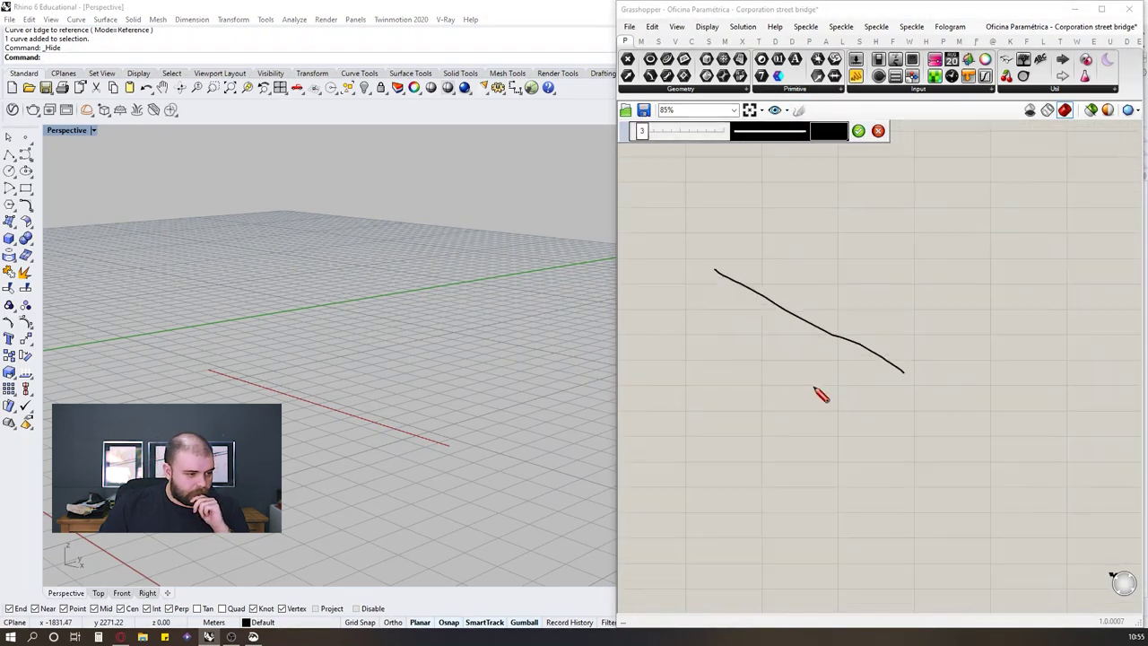
mouse_move(941, 319)
left_mouse_down()
mouse_move(874, 334)
mouse_move(948, 412)
mouse_move(940, 316)
left_mouse_up()
scroll(936, 313, "down", 2)
scroll(748, 257, "up", 2)
mouse_move(776, 222)
left_mouse_down()
mouse_move(748, 308)
mouse_move(799, 226)
mouse_move(769, 219)
left_mouse_up()
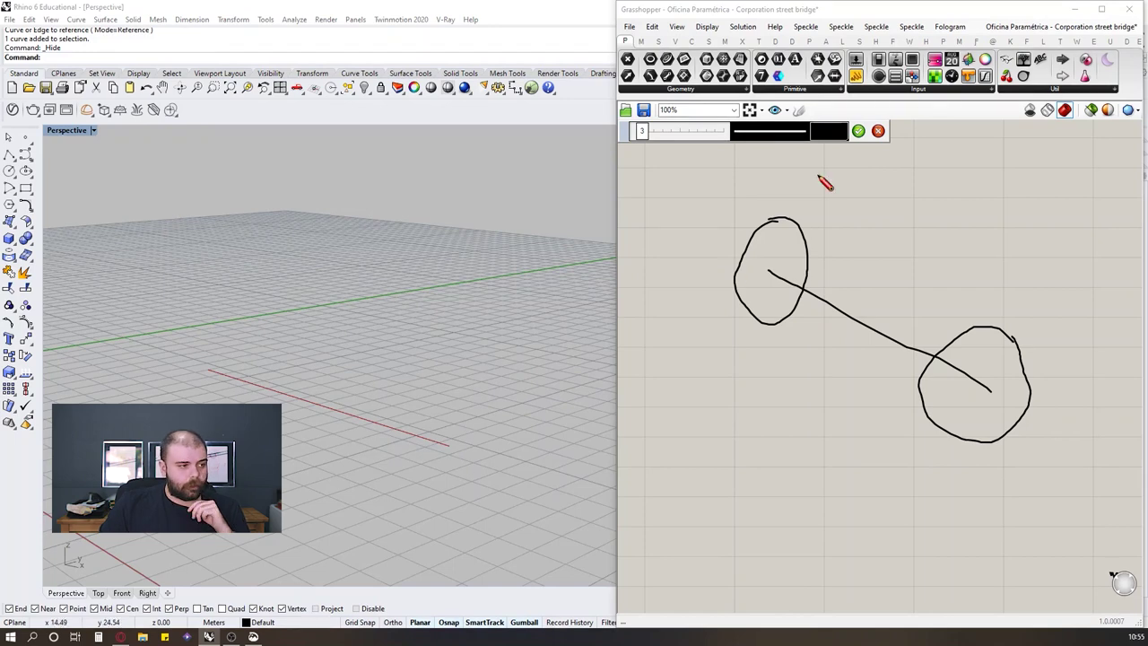
left_click(858, 131)
scroll(899, 352, "down", 5)
mouse_move(1007, 459)
left_mouse_down()
mouse_move(846, 305)
mouse_move(879, 276)
mouse_move(931, 155)
left_mouse_up()
scroll(768, 243, "up", 5)
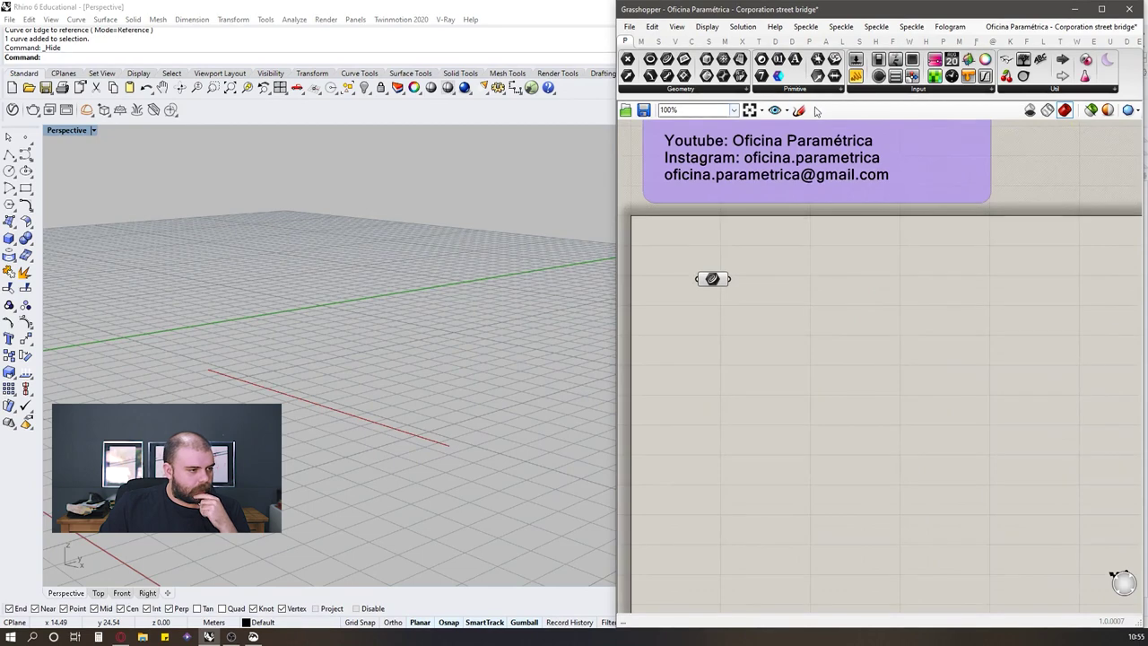
Step: Find the Perp Frames component and add it beside the Curve parameter
double_click(851, 289)
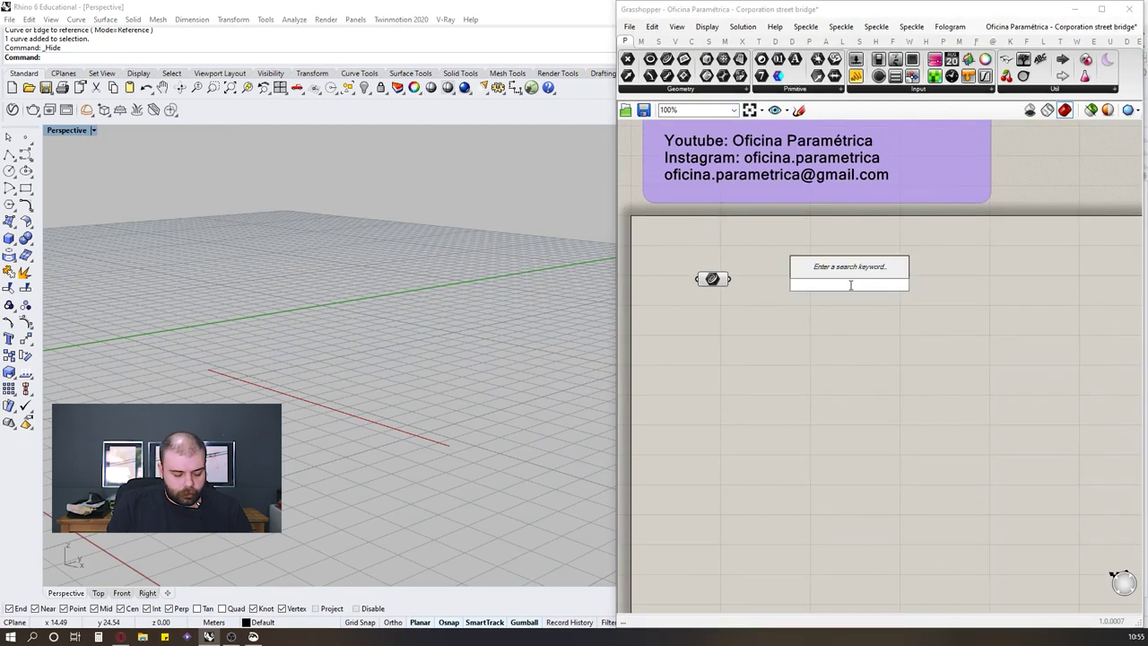
type("erp")
key("BackSpace")
key("BackSpace")
type("perp grame")
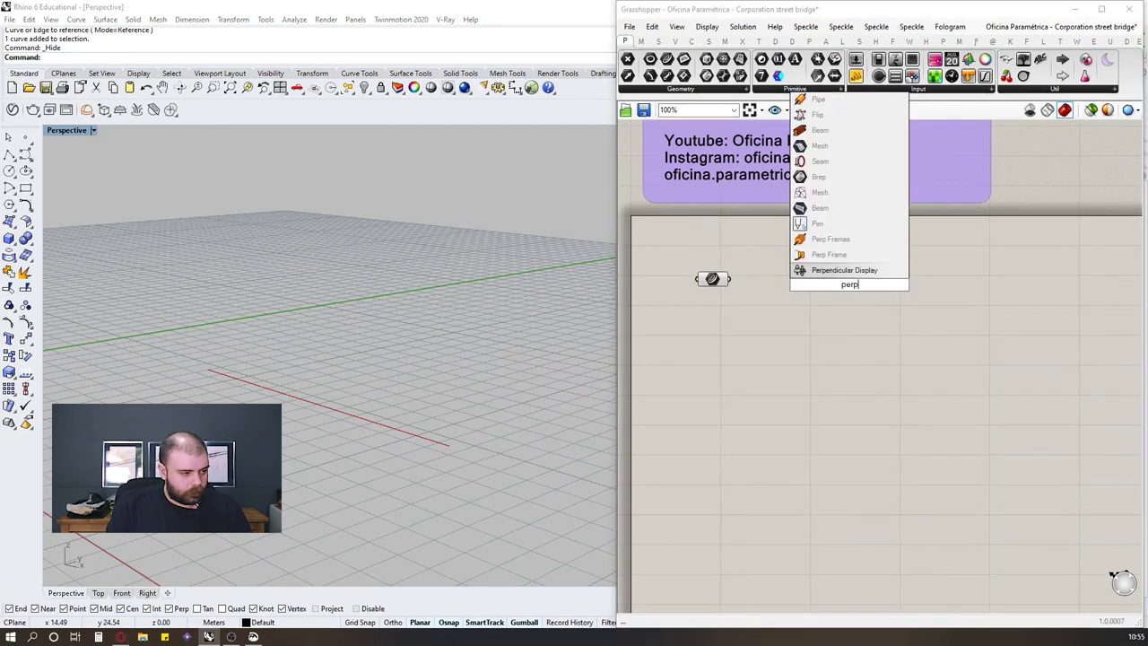
key("BackSpace")
key("BackSpace")
key("BackSpace")
key("BackSpace")
key("BackSpace")
type("frame")
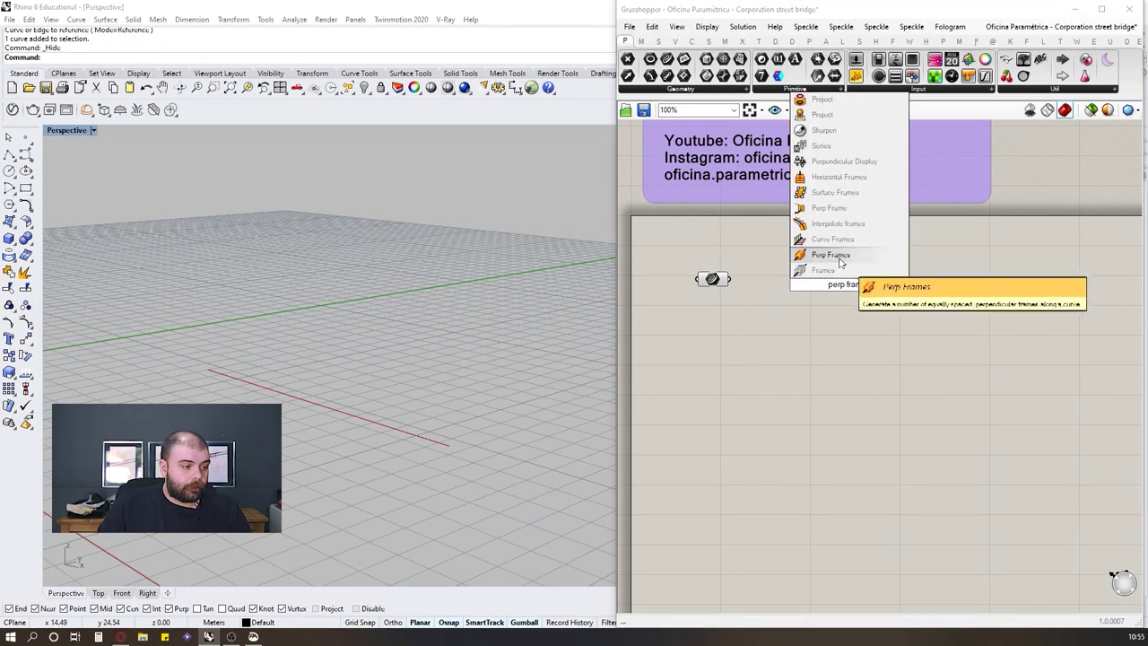
left_click(830, 255)
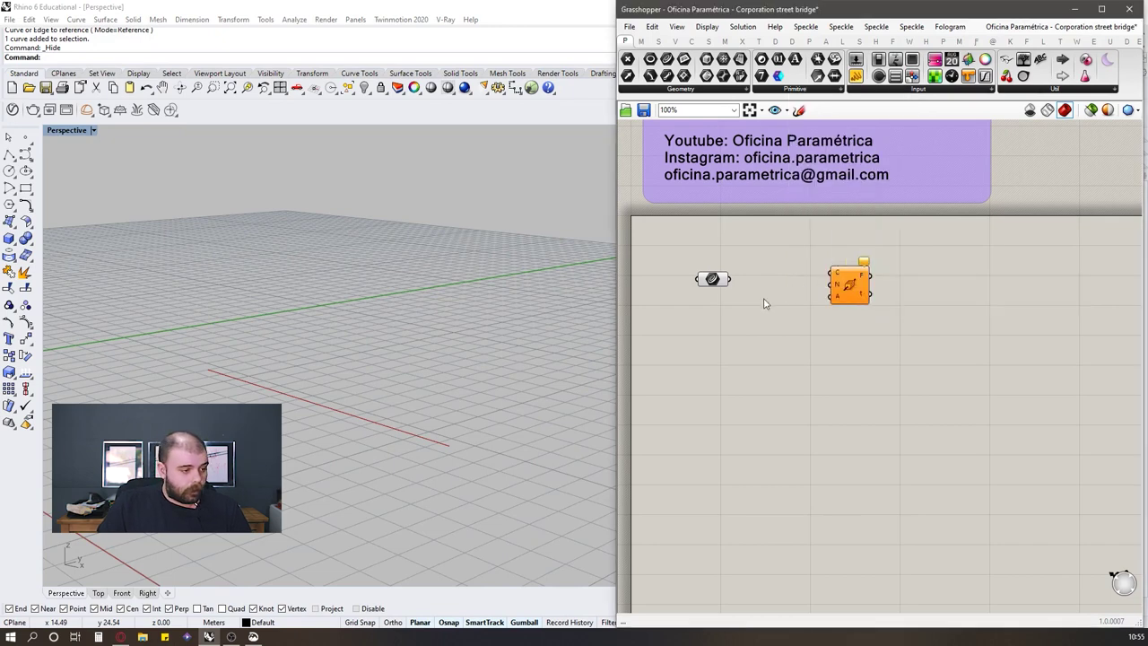
Step: Reposition the Perp Frames component slightly and connect the Curve parameter to its C input
scroll(781, 295, "up", 2)
left_click(698, 258)
left_click(729, 231)
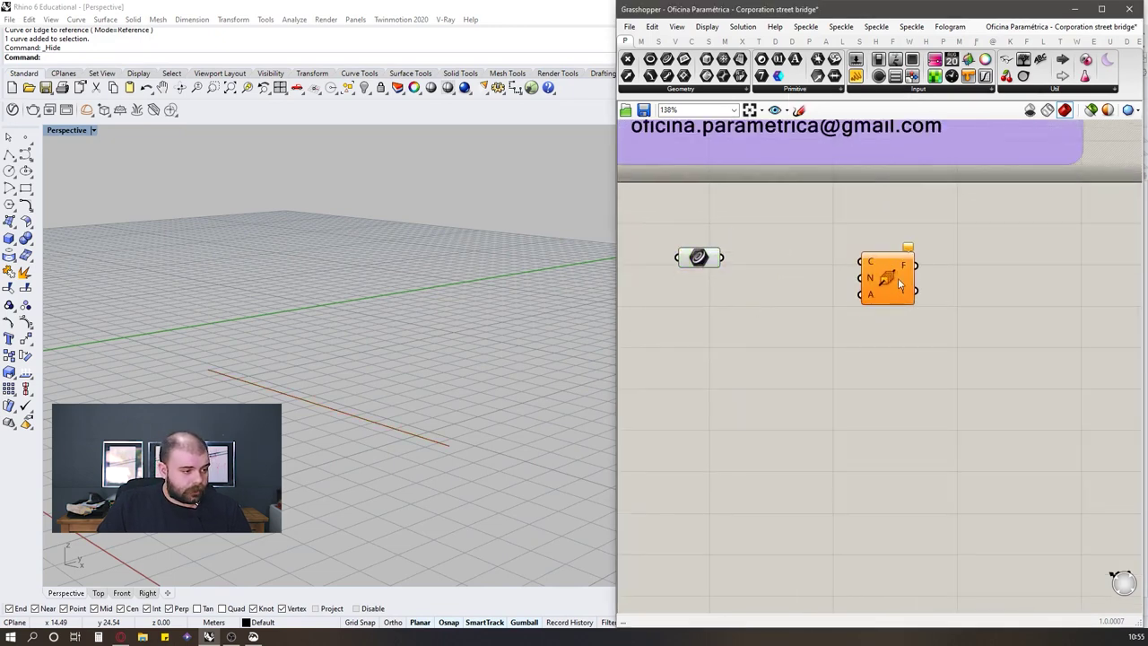
left_click_drag(899, 282, 900, 297)
mouse_move(873, 276)
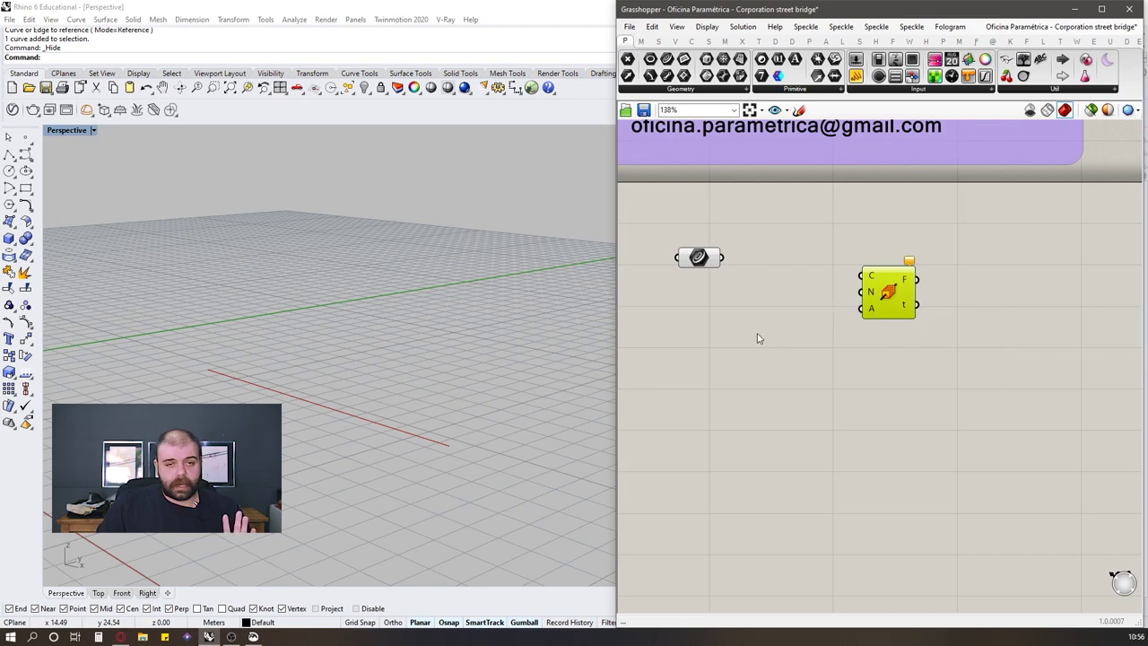
left_click(692, 258)
left_click_drag(721, 258, 861, 275)
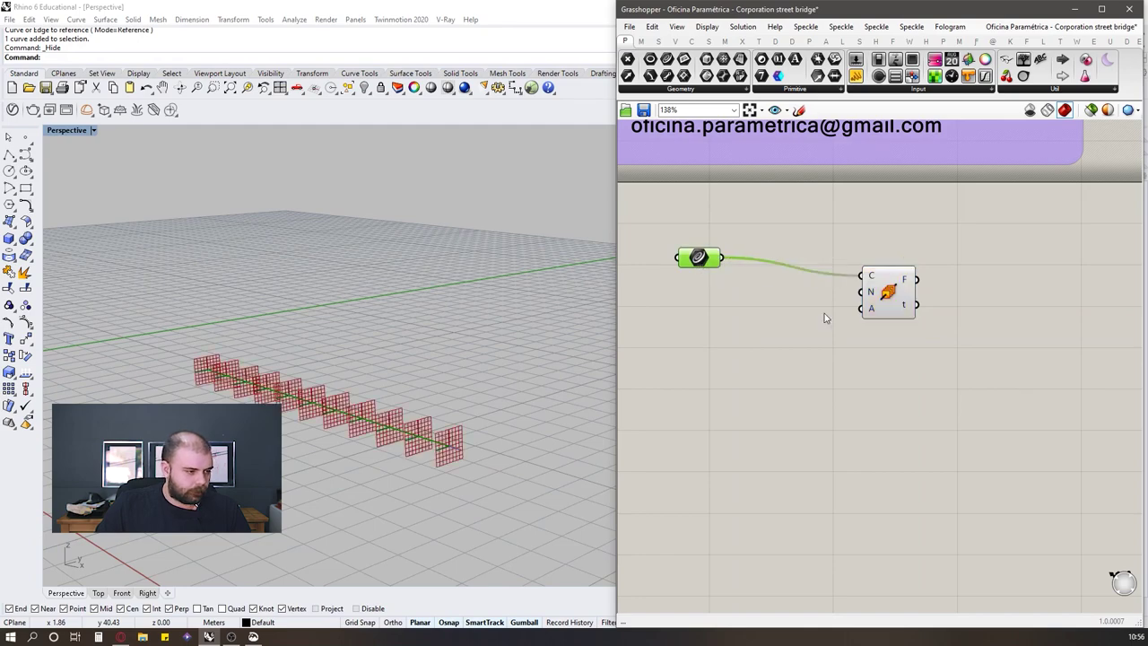
Step: Add a panel containing 1 and connect it to the N input of Perp Frames as the segment count
right_click_drag(319, 407, 358, 395)
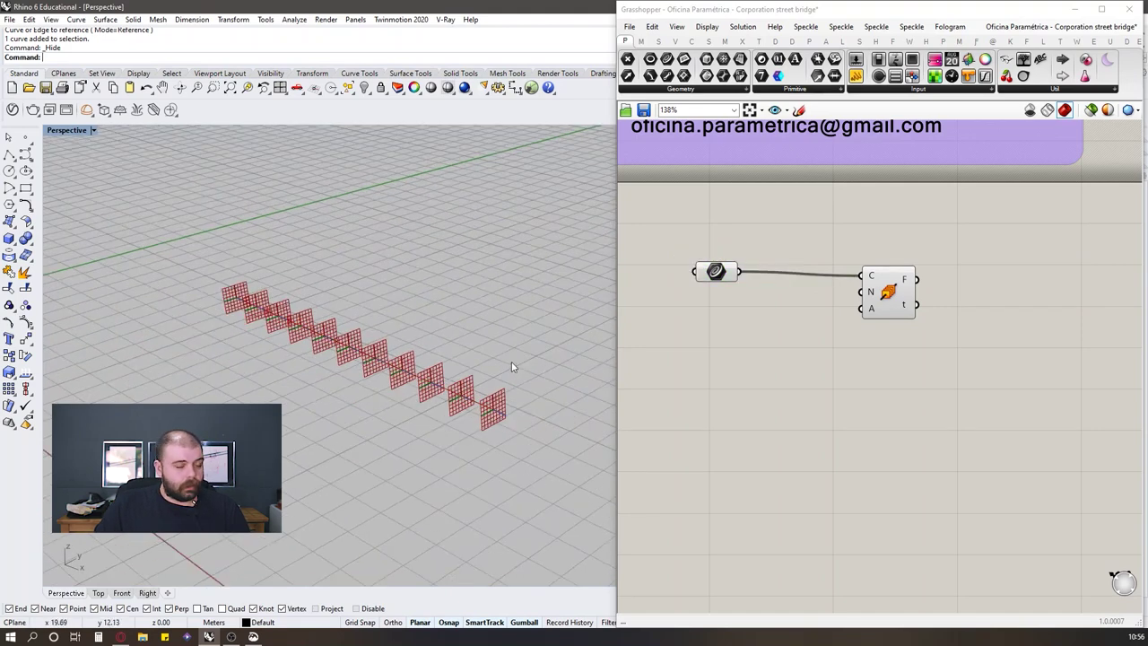
scroll(337, 356, "up", 2)
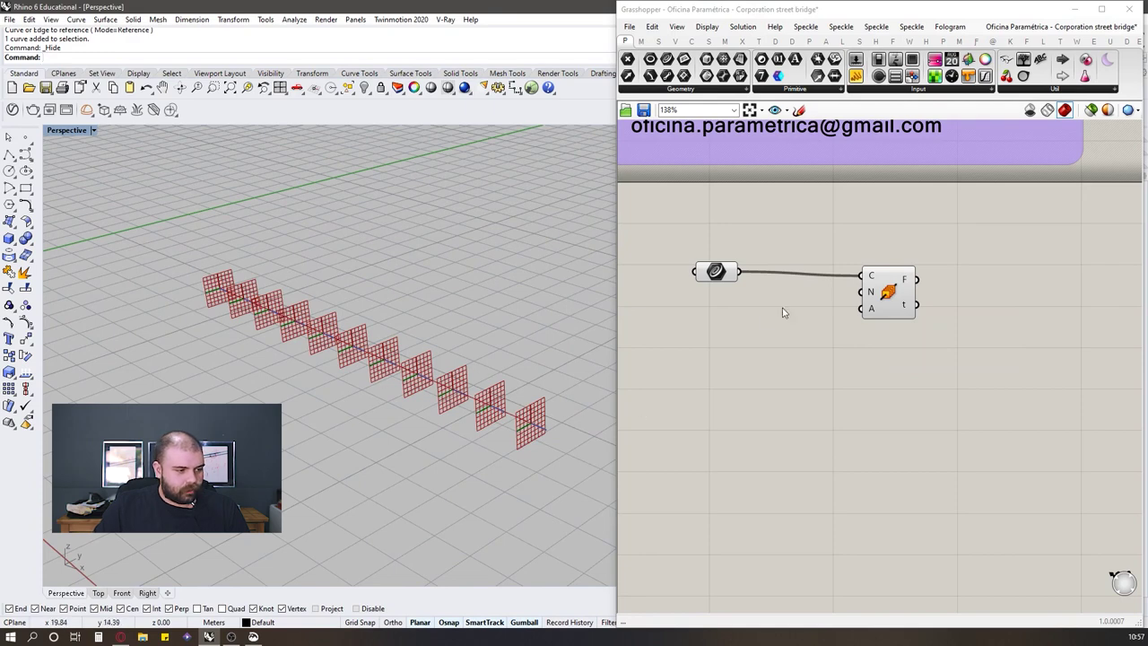
mouse_move(872, 294)
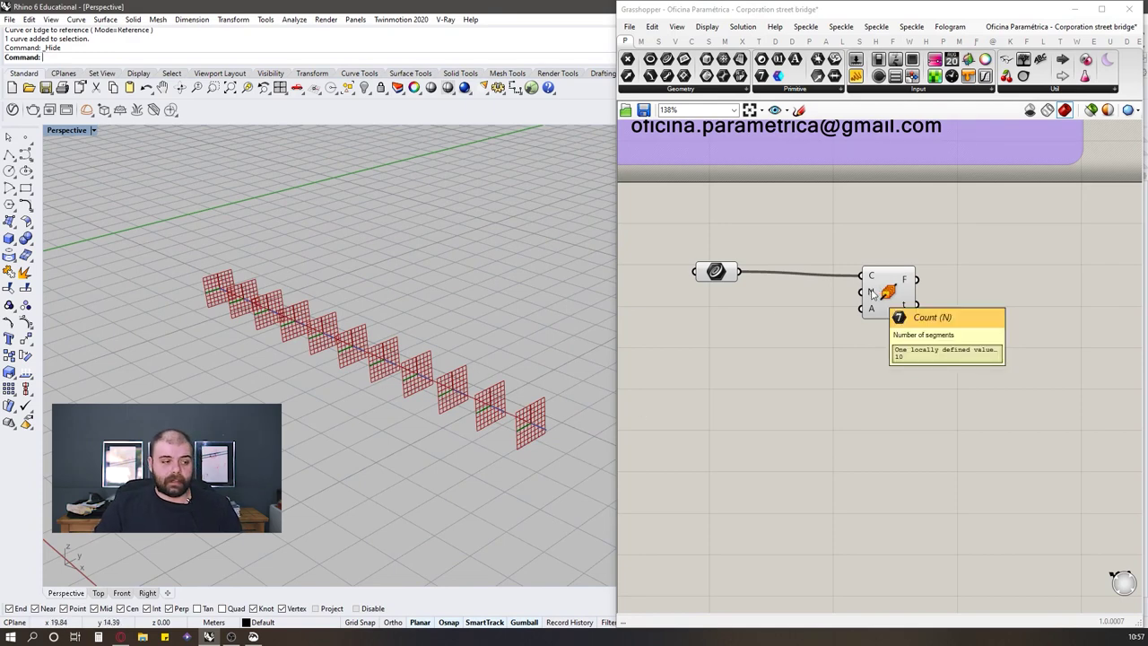
double_click(753, 365)
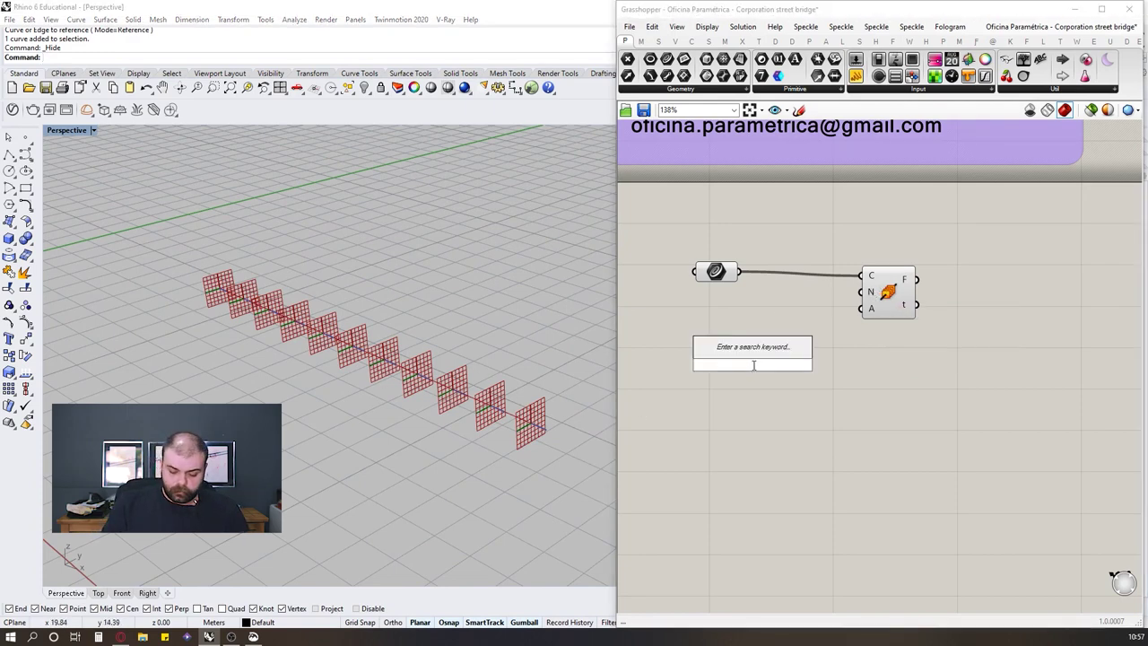
type("//")
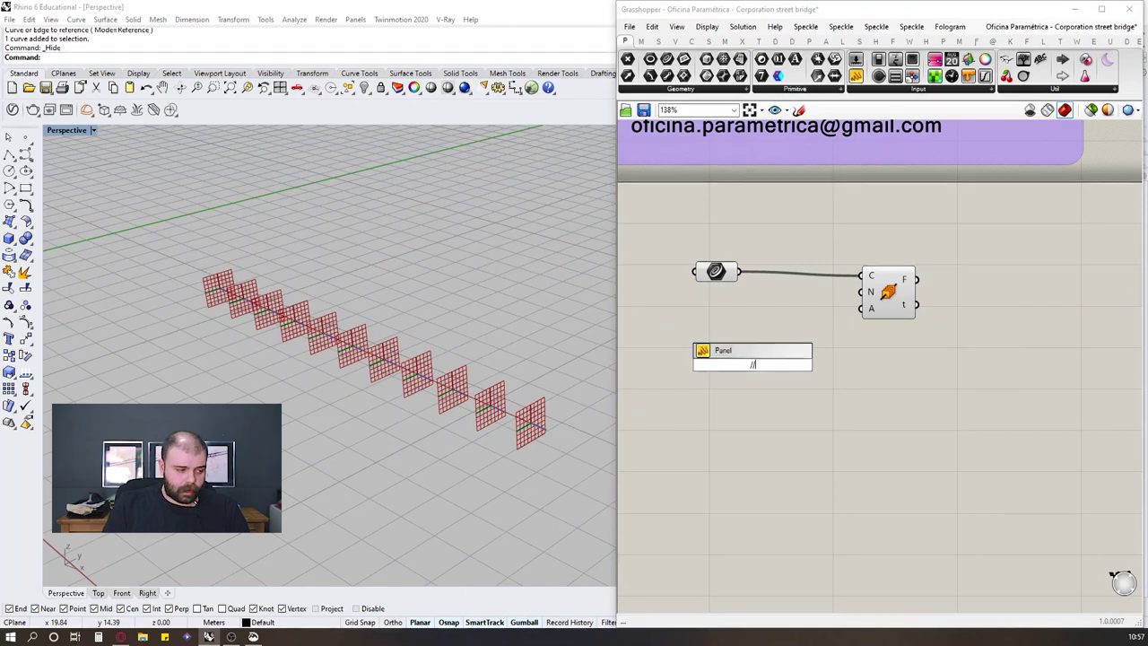
type("1")
key("Return")
left_click_drag(751, 366, 862, 292)
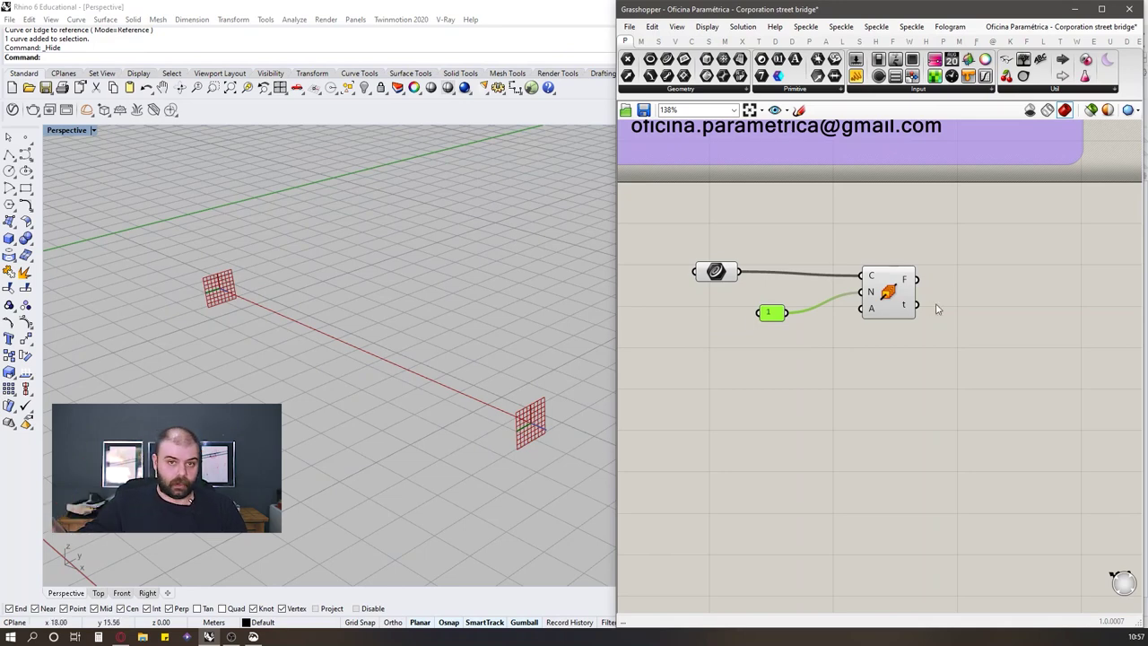
right_click_drag(371, 377, 126, 350)
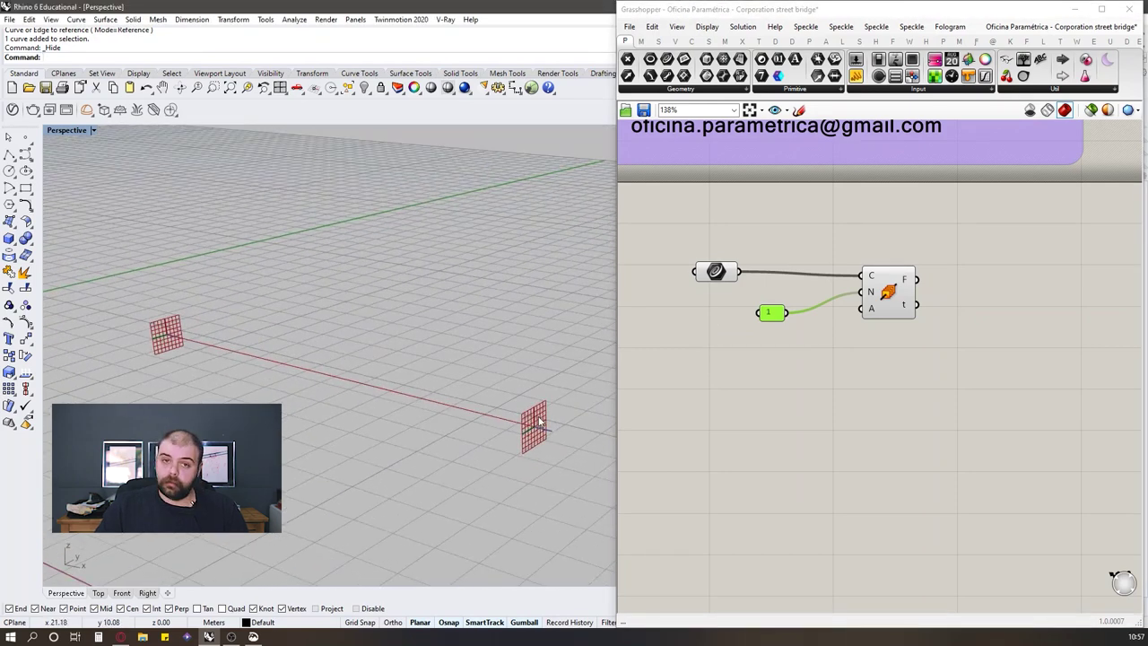
left_click(871, 296)
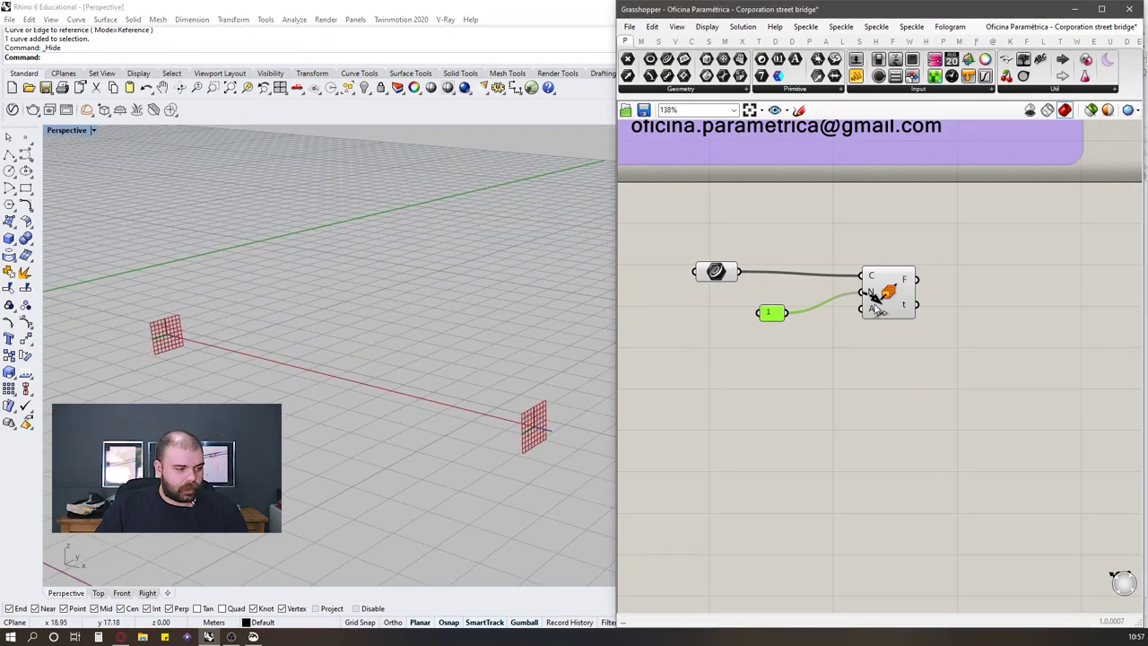
Step: Move Perp Frames in line with the panel wire and add a Circle component to its right
left_click_drag(888, 287, 894, 307)
left_click(845, 285)
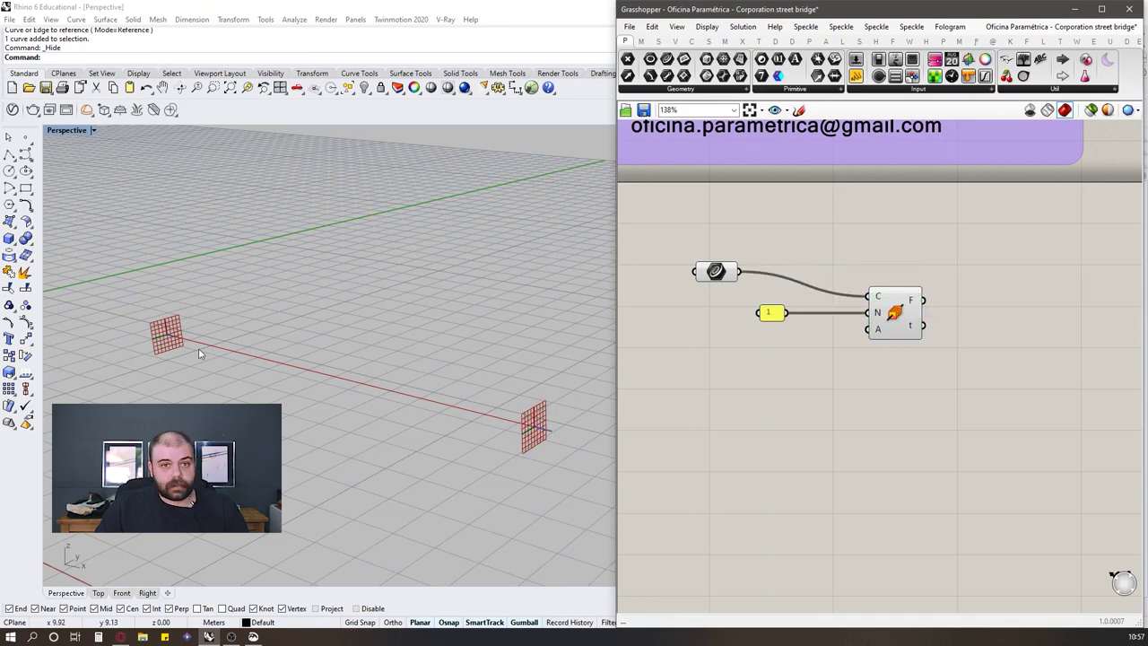
scroll(712, 326, "down", 2)
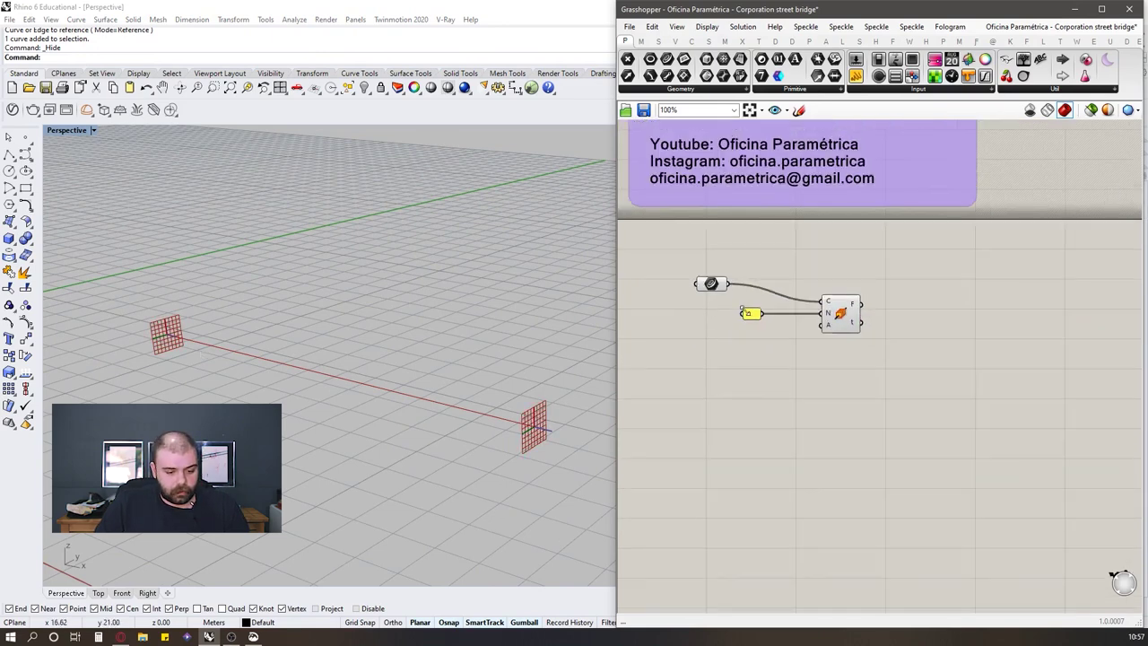
double_click(984, 295)
type("circle")
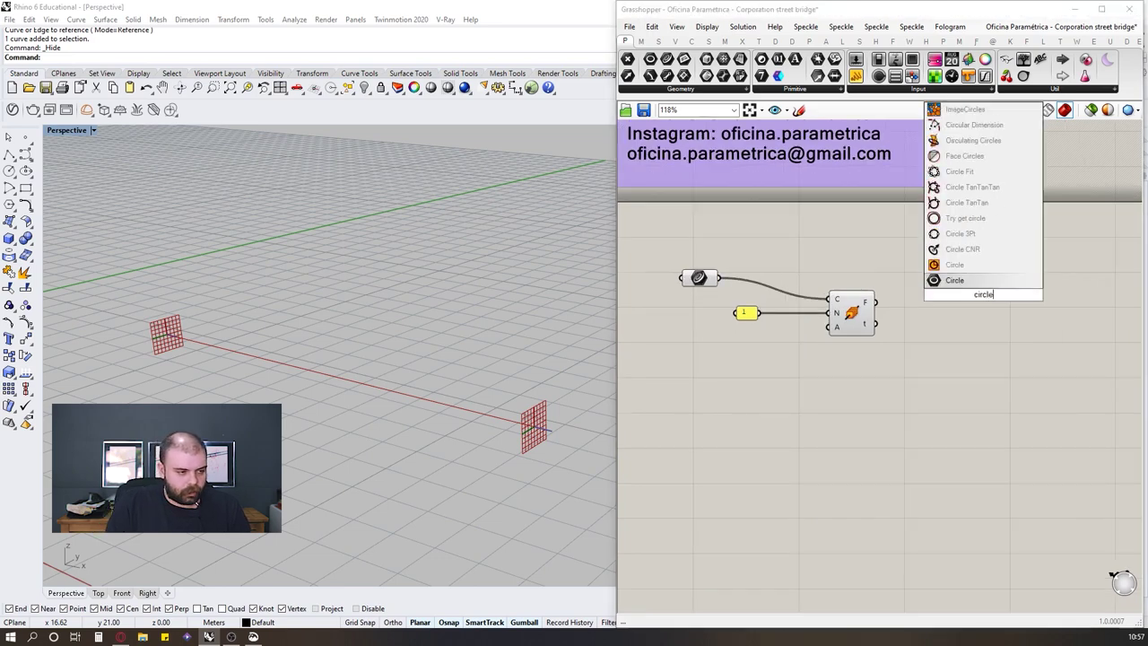
left_click(984, 266)
scroll(972, 303, "up", 3)
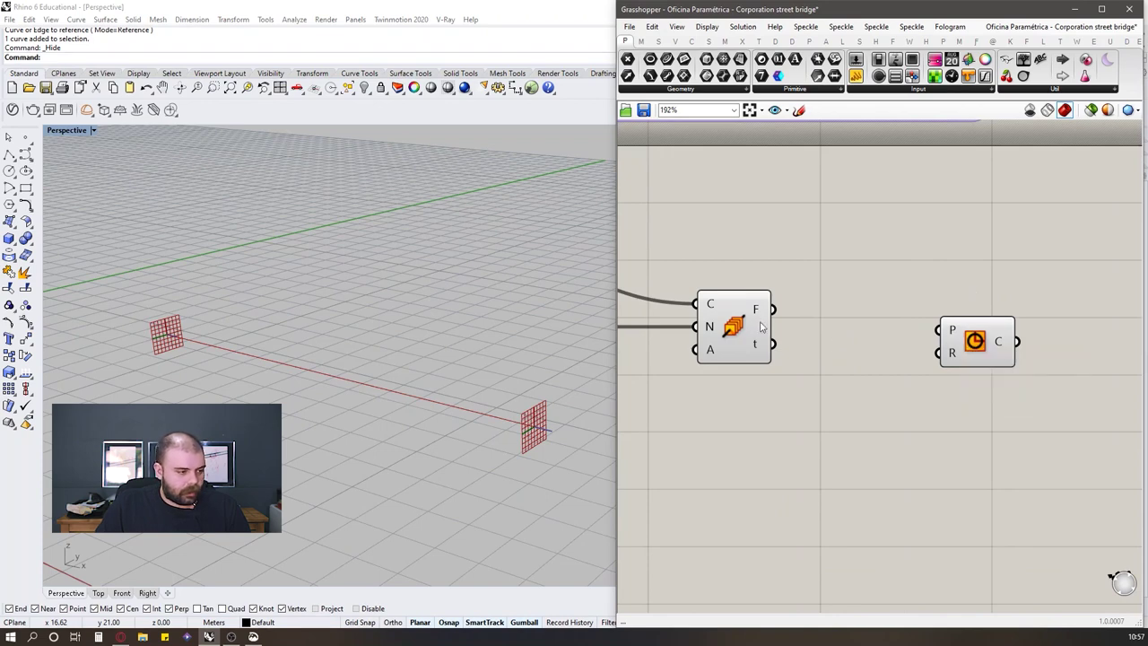
Step: Connect the F output of Perp Frames to the Circle's P input and shift the Circle component slightly away
left_click_drag(769, 309, 940, 330)
scroll(341, 371, "down", 2)
right_click_drag(341, 367, 391, 366)
scroll(332, 368, "up", 4)
scroll(384, 364, "down", 4)
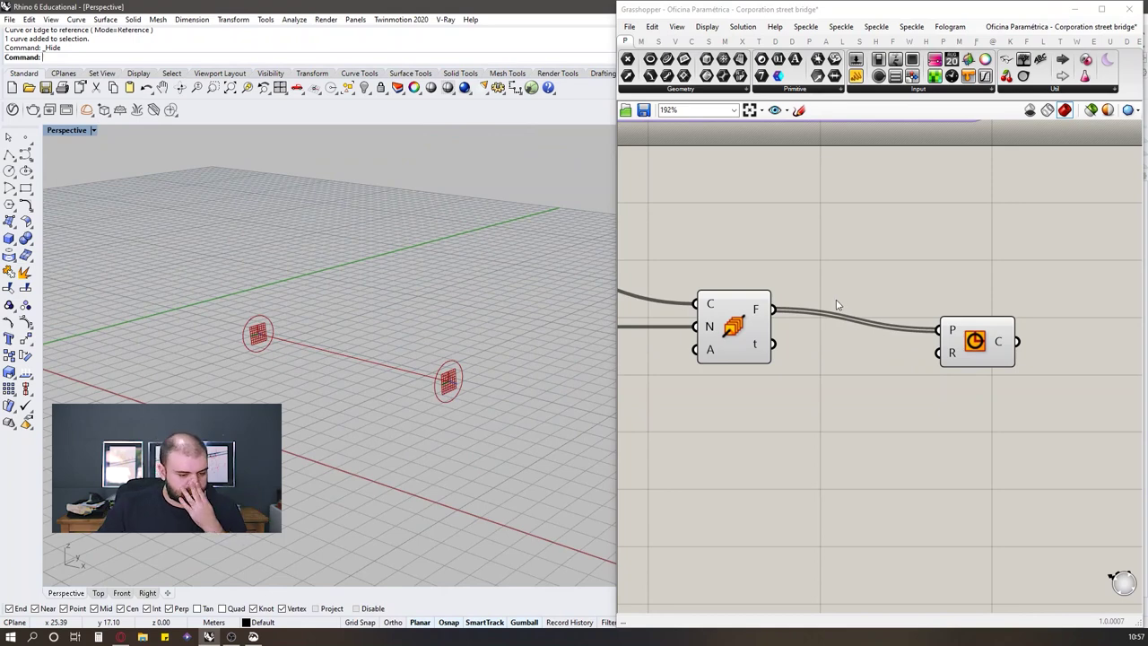
left_click_drag(975, 345, 996, 379)
left_click(875, 440)
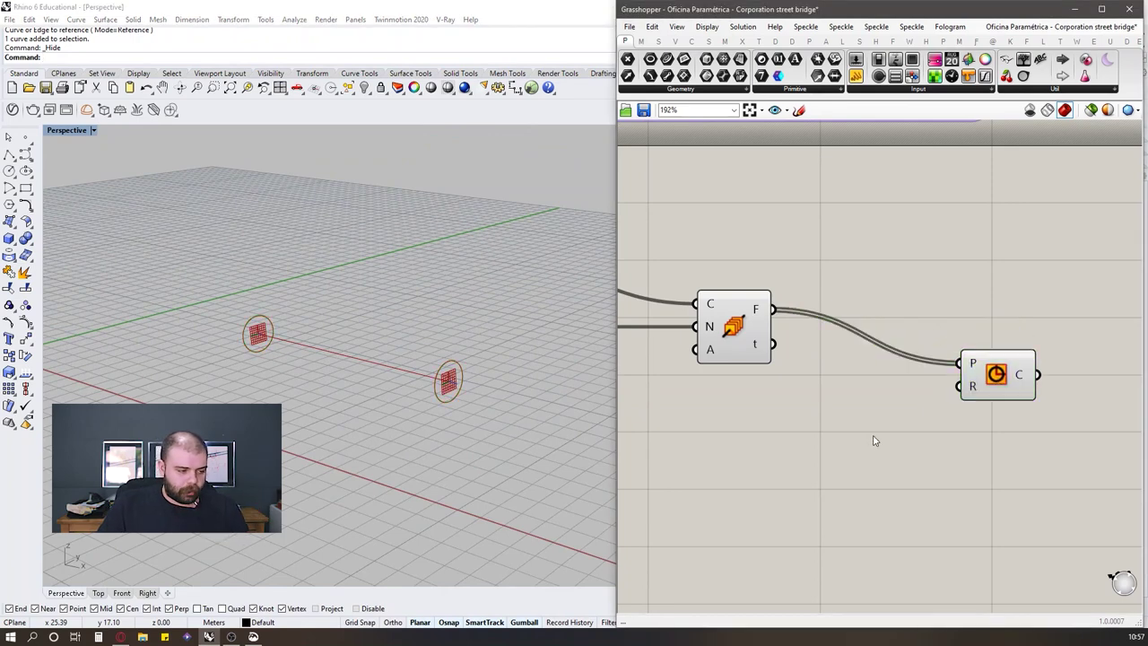
Step: Add a number slider ranging from 1 to 15 and connect it to the Circle's R input
double_click(876, 441)
type("0<")
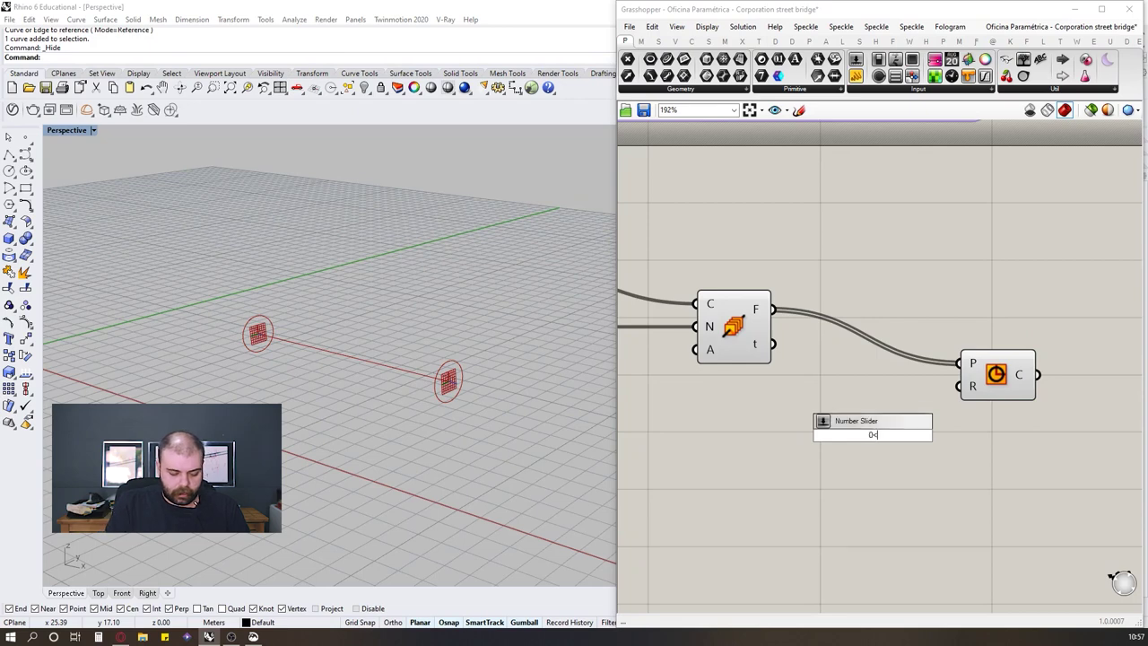
key("BackSpace")
type("1<")
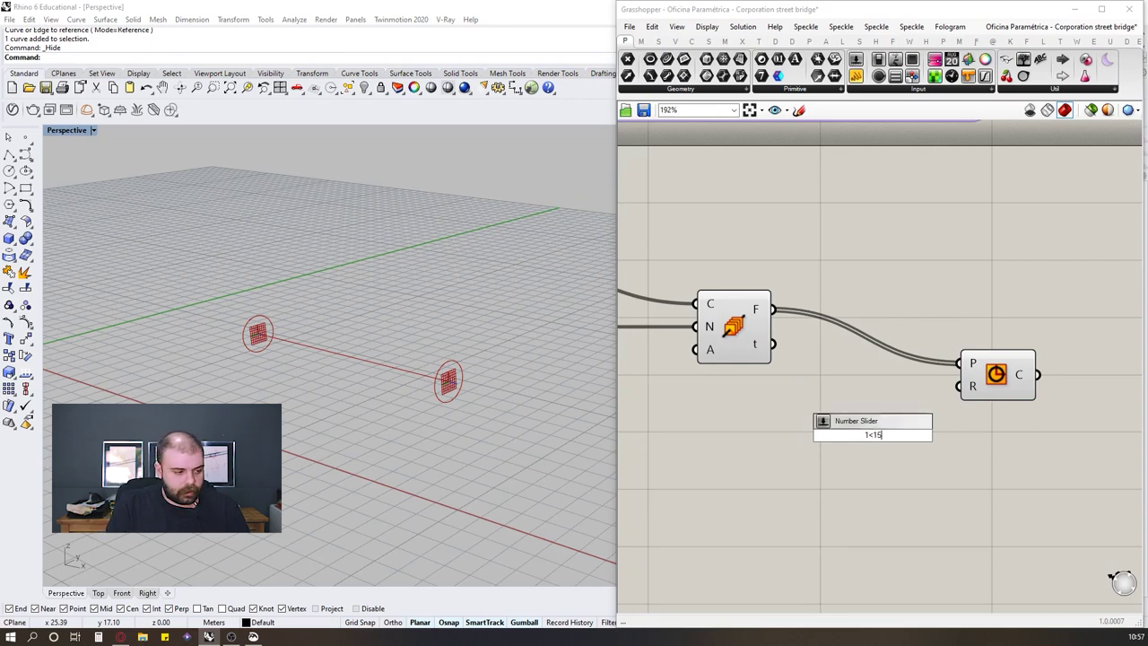
type("15")
key("Return")
left_click_drag(943, 433, 971, 386)
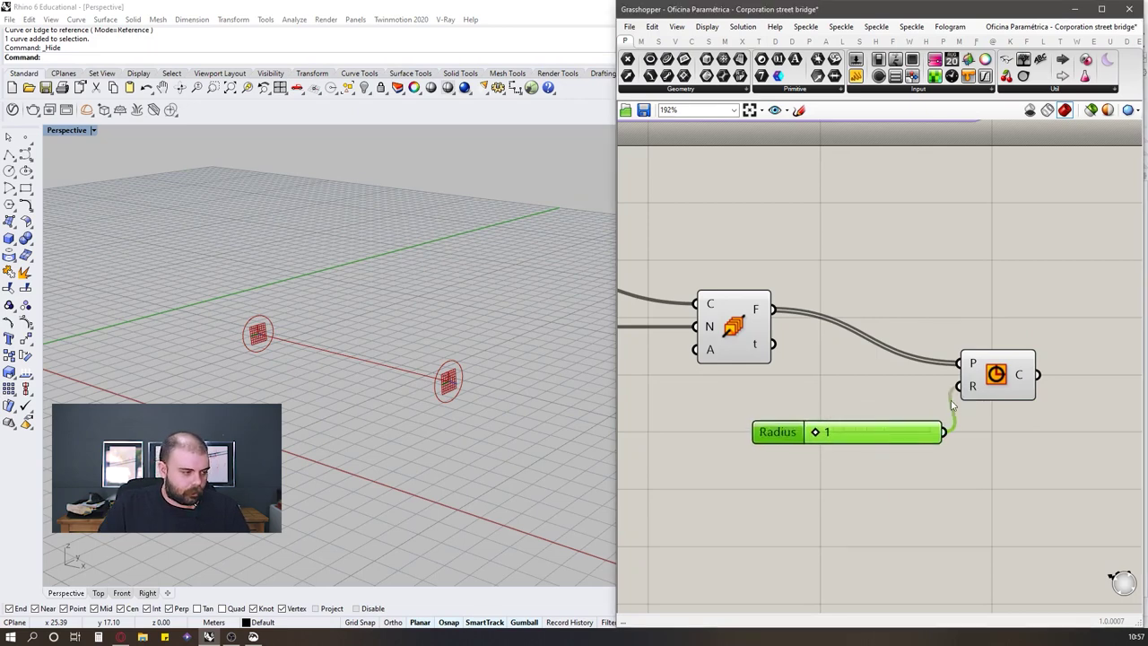
Step: Set the Radius slider to 2 and move it farther away from the Circle component
left_click_drag(818, 436, 834, 442)
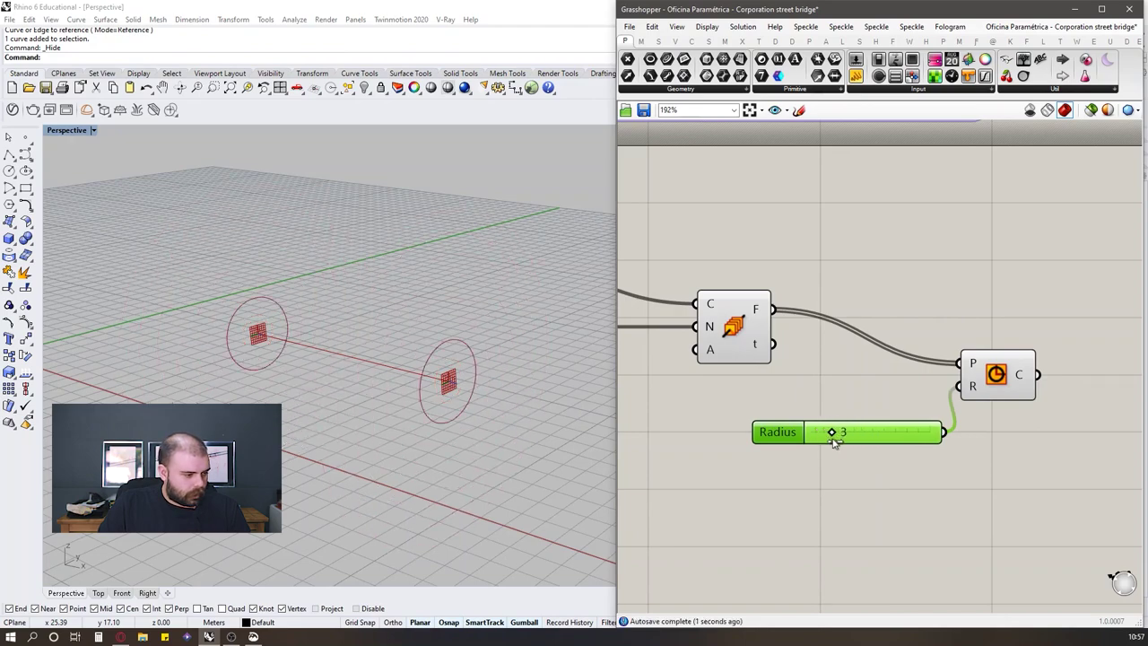
mouse_move(509, 481)
right_mouse_down()
mouse_move(443, 461)
mouse_move(529, 471)
right_mouse_up()
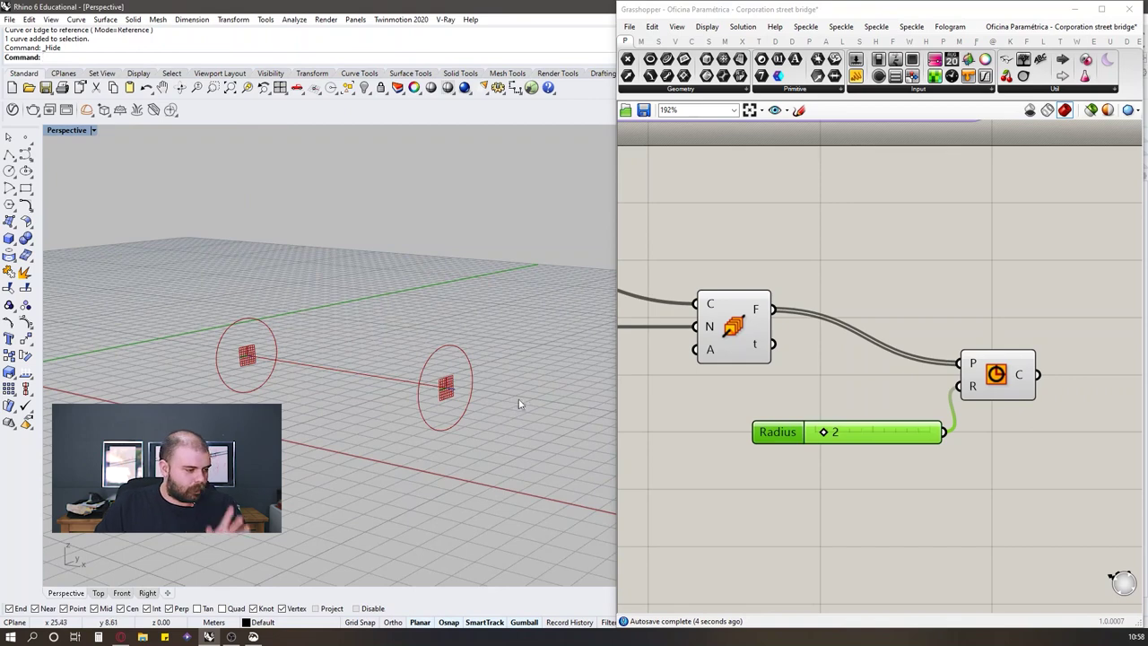
left_click_drag(797, 434, 770, 431)
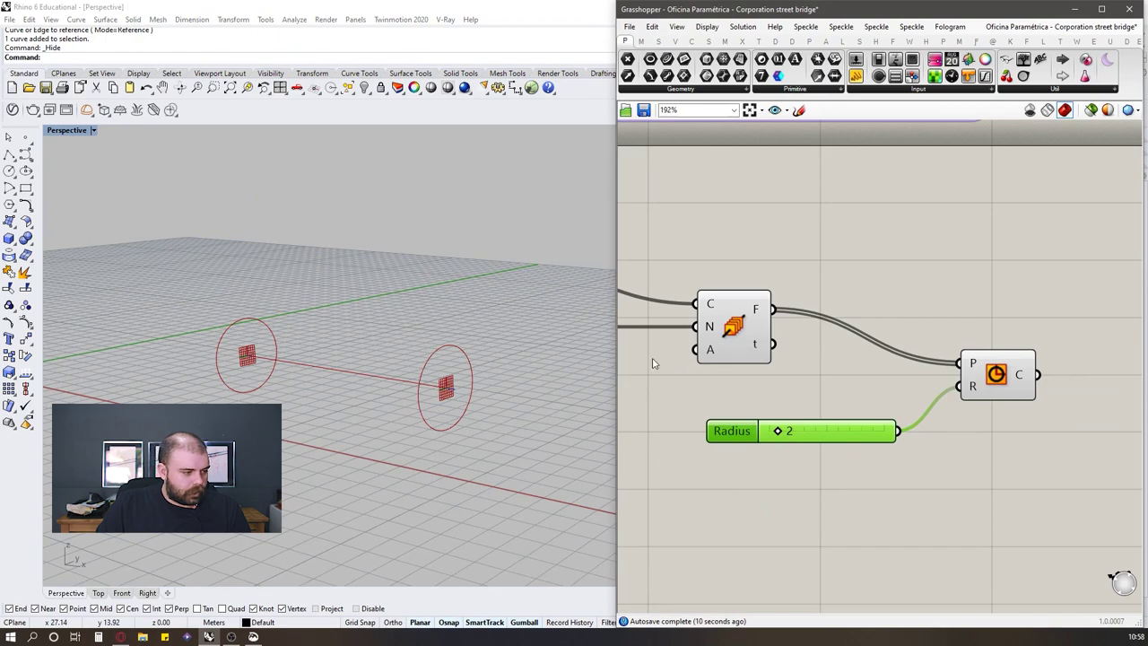
Step: Edit the freehand sketch and draw short tick marks around its upper circle to show the division points
scroll(660, 342, "down", 6)
scroll(679, 360, "up", 3)
right_click_drag(523, 338, 499, 369)
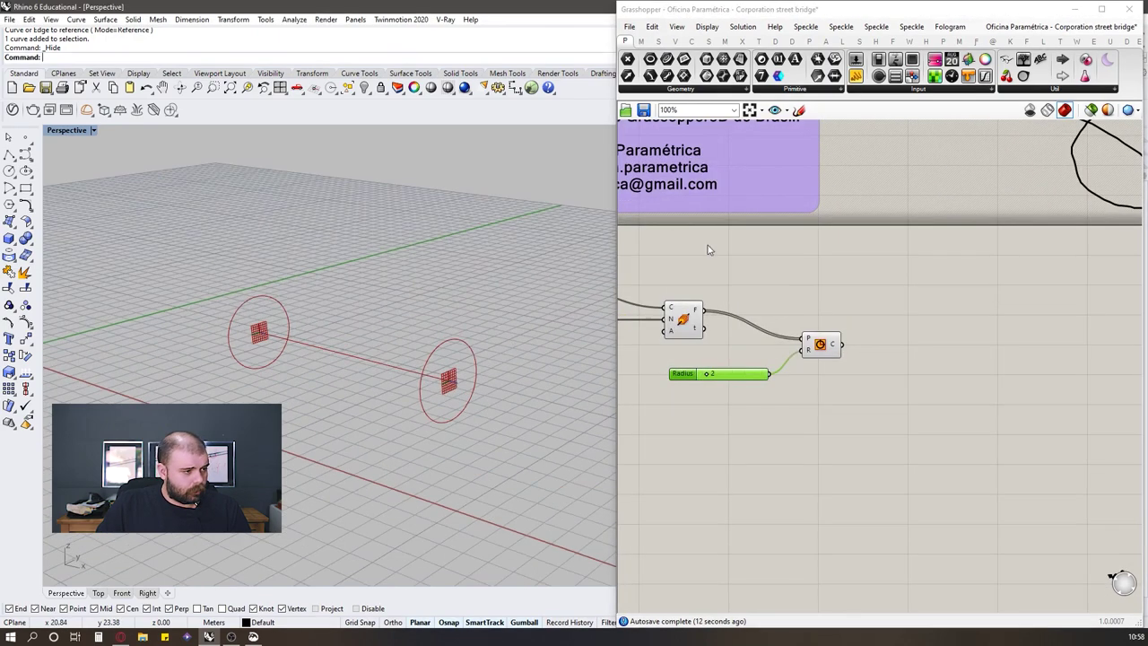
scroll(737, 338, "down", 6)
scroll(816, 250, "up", 6)
left_click_drag(837, 275, 907, 297)
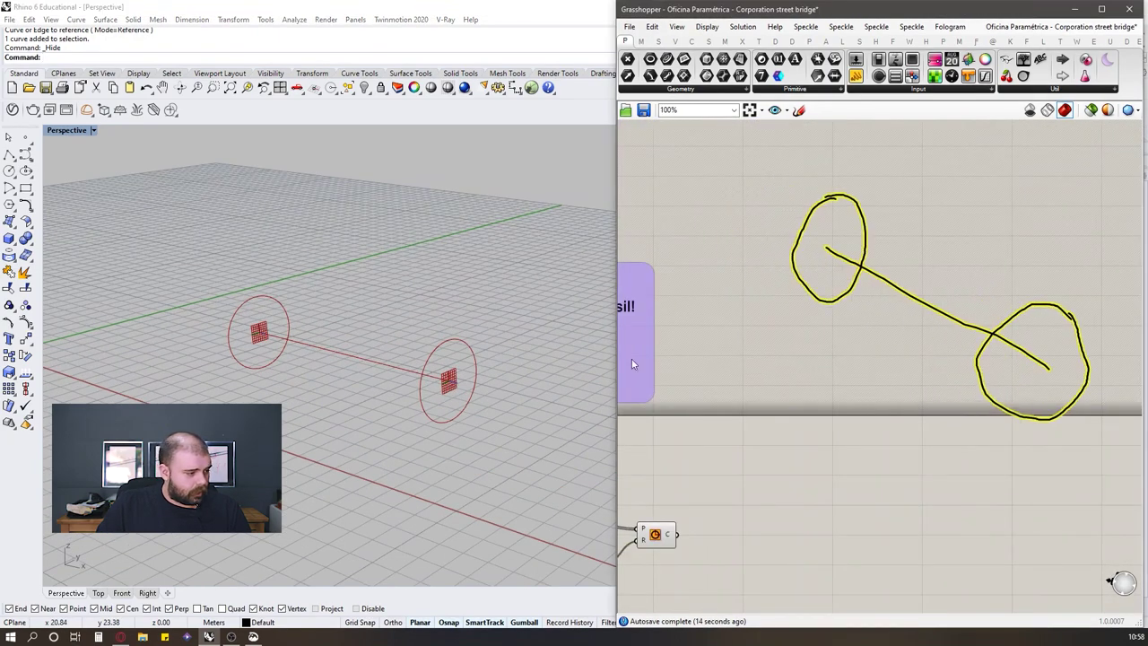
left_click(799, 110)
scroll(860, 211, "up", 4)
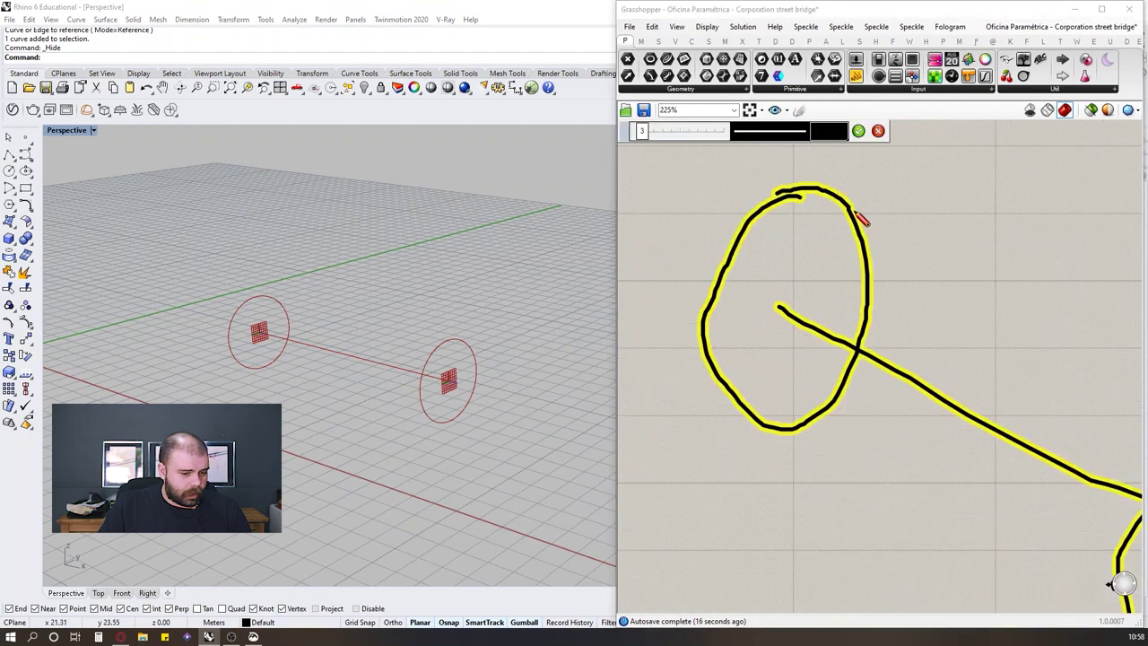
scroll(844, 231, "down", 2)
scroll(785, 228, "up", 4)
left_click_drag(805, 243, 814, 210)
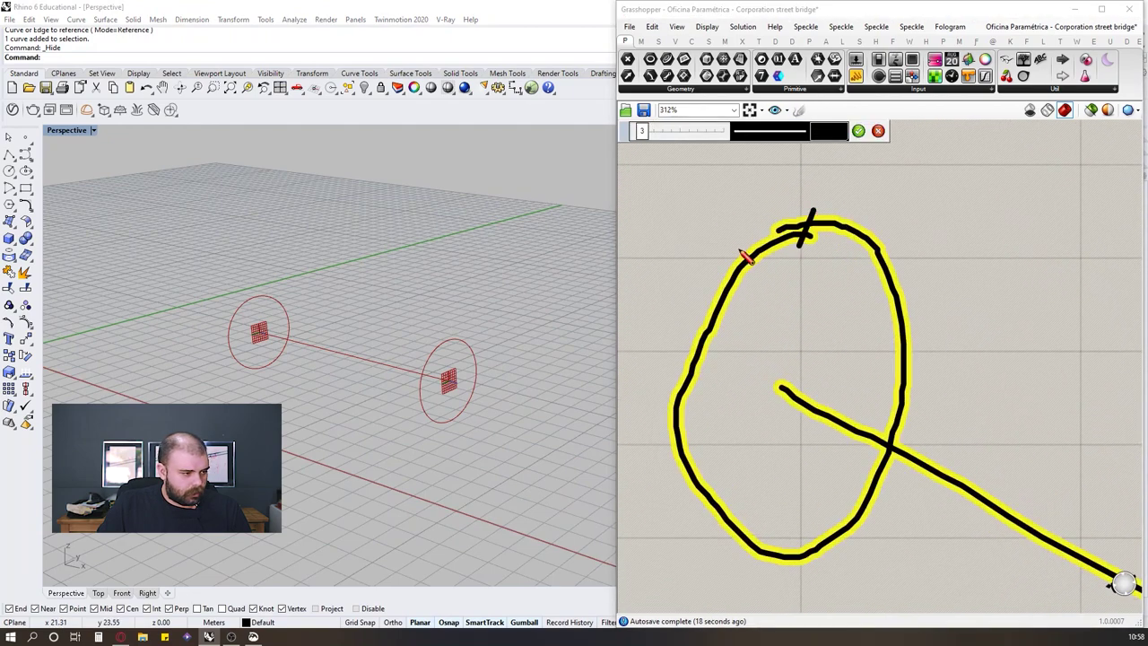
left_click_drag(732, 244, 800, 272)
left_click_drag(684, 319, 754, 326)
left_click_drag(653, 422, 702, 411)
left_click_drag(704, 512, 736, 479)
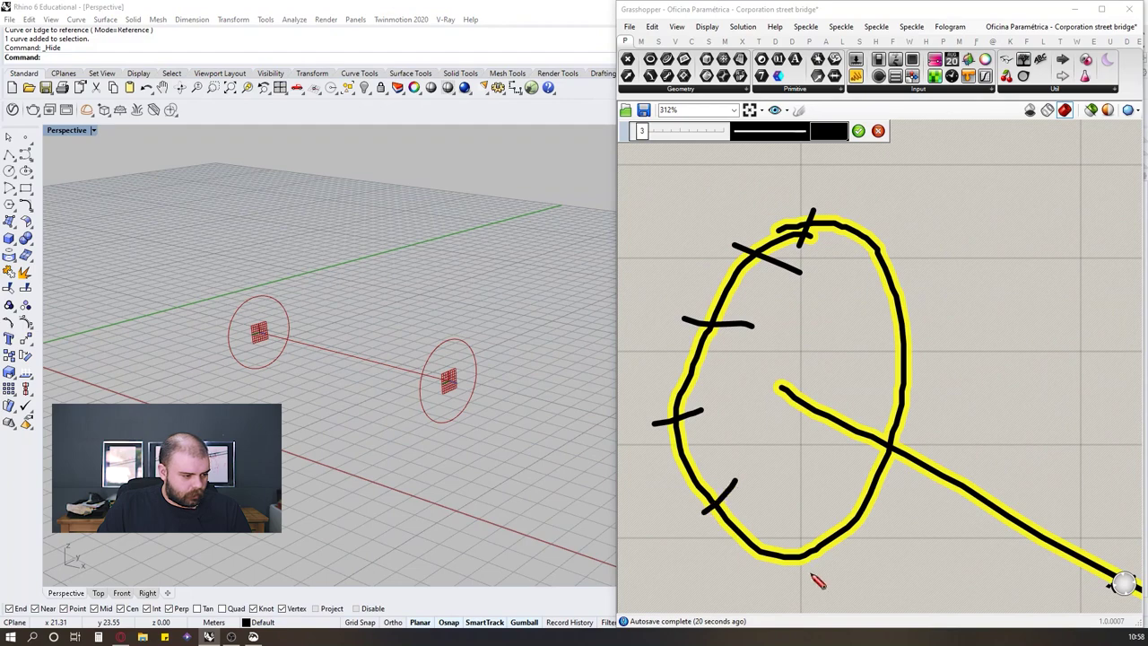
left_click_drag(812, 571, 806, 514)
left_click_drag(887, 534, 842, 500)
left_click_drag(926, 417, 869, 410)
left_click_drag(915, 352, 868, 364)
left_click_drag(909, 280, 884, 290)
scroll(807, 251, "down", 5)
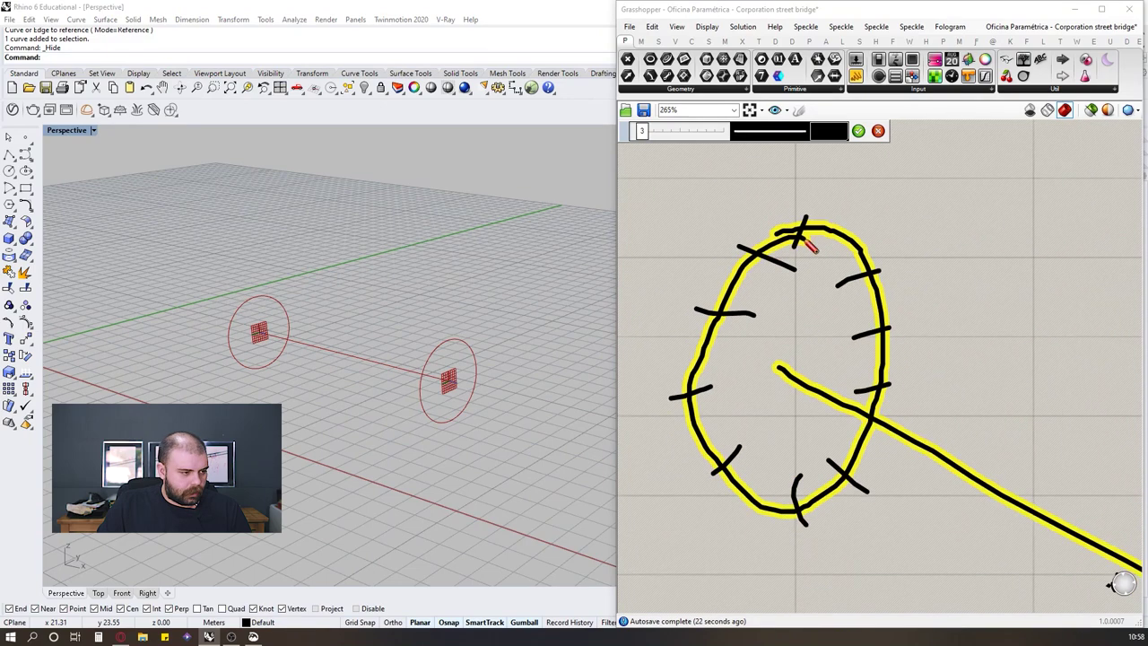
scroll(811, 264, "down", 2)
Step: Draw matching tick marks around the sketch's lower circle and accept the sketch
scroll(749, 307, "up", 2)
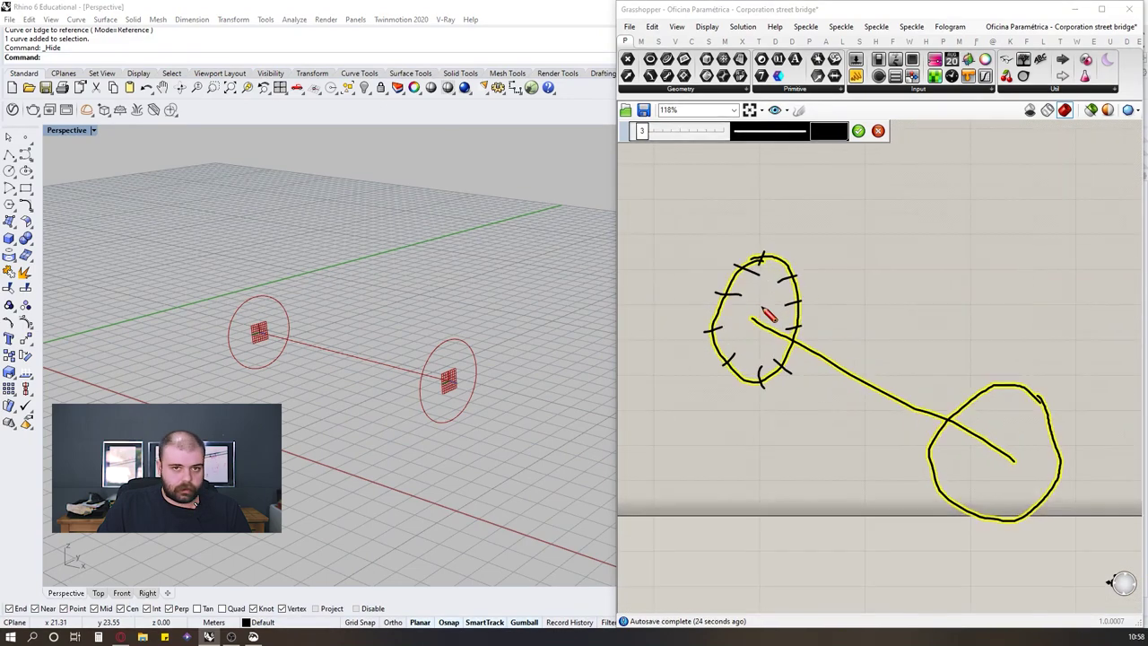
scroll(1009, 392, "up", 2)
left_click_drag(966, 368, 1033, 422)
left_click_drag(1090, 445, 1055, 453)
left_click_drag(1092, 533, 1047, 493)
left_click_drag(1043, 565, 1028, 515)
left_click_drag(954, 581, 968, 535)
left_click_drag(883, 543, 955, 484)
left_click_drag(887, 439, 948, 466)
left_click_drag(931, 395, 957, 423)
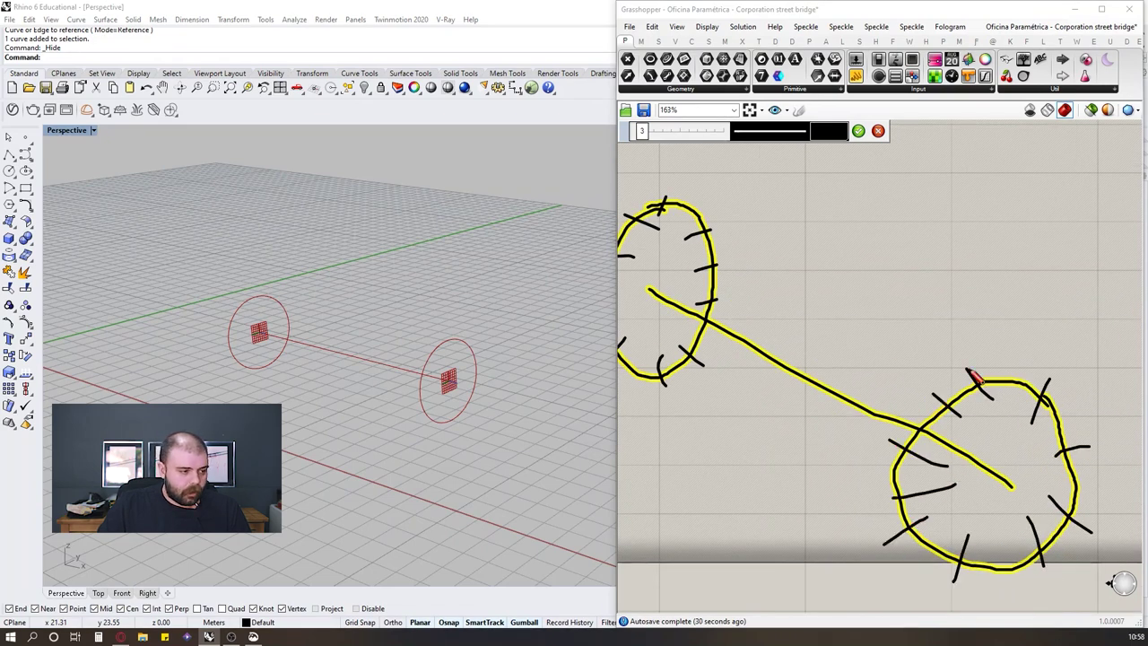
left_click(857, 131)
Step: Add a Divide Curve component to the right of Circle and connect the Circle's C output to its C input
scroll(954, 237, "down", 7)
scroll(740, 399, "up", 4)
double_click(855, 404)
type("divide curve")
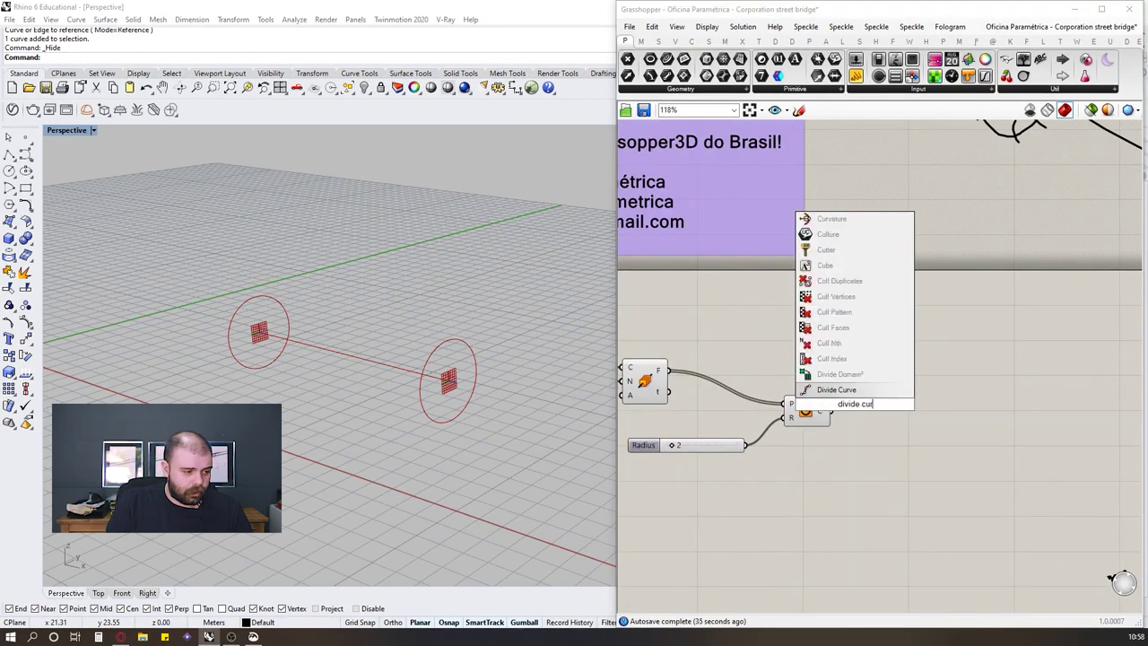
left_click(841, 395)
left_click_drag(858, 405, 944, 415)
left_click(939, 372)
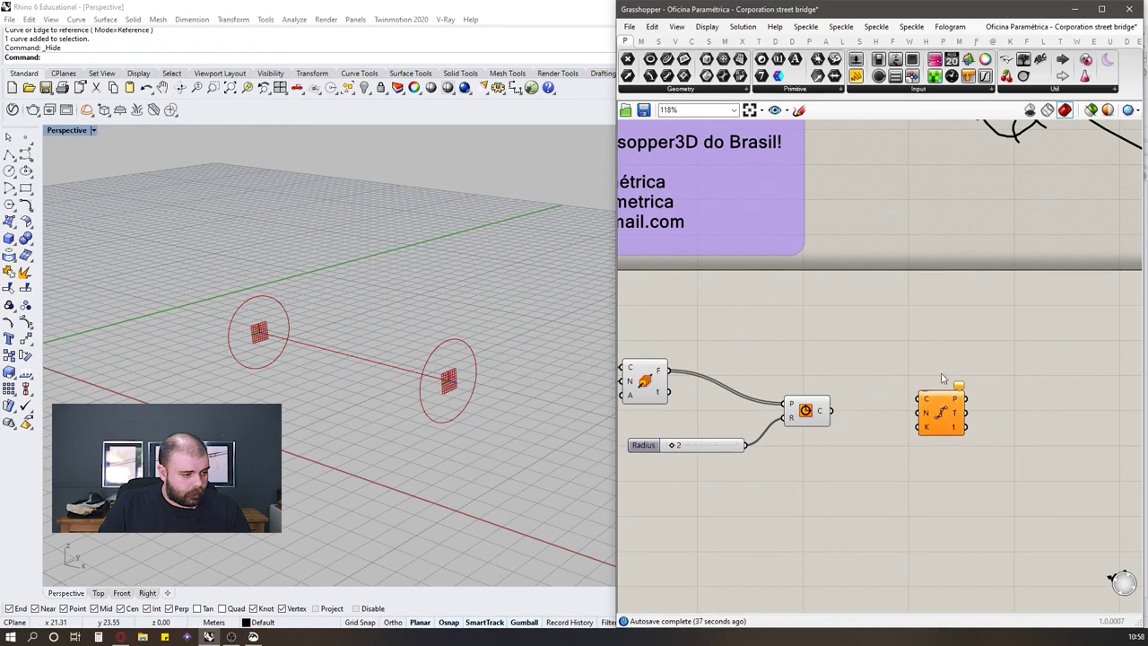
scroll(902, 409, "up", 3)
left_click_drag(758, 421, 779, 388)
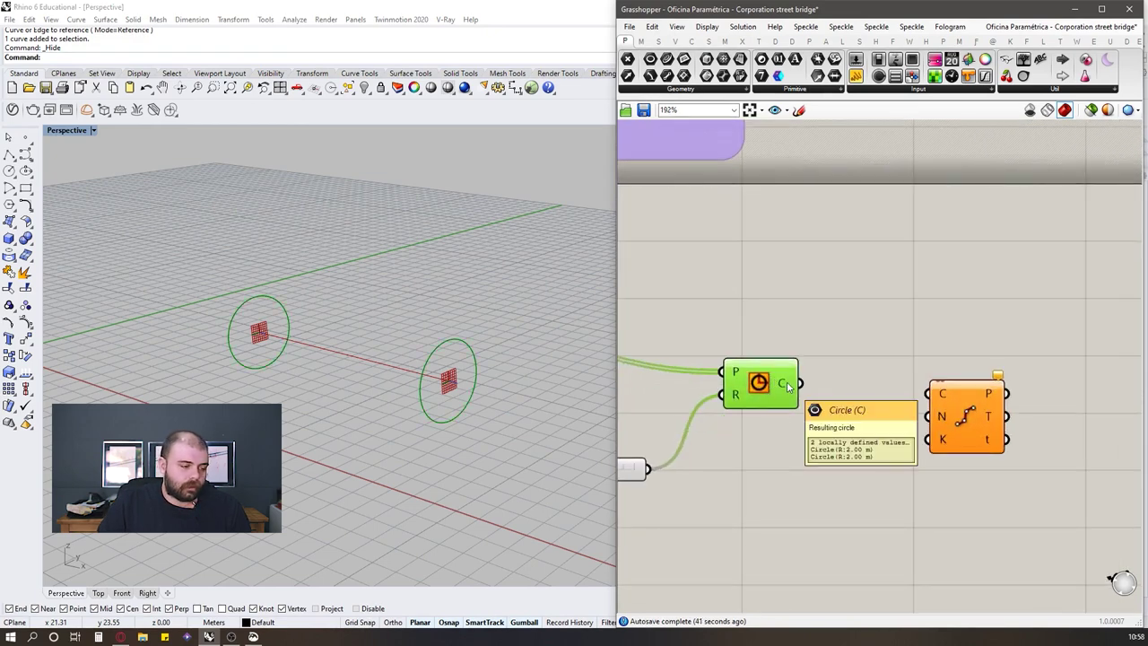
left_click_drag(789, 384, 1009, 421)
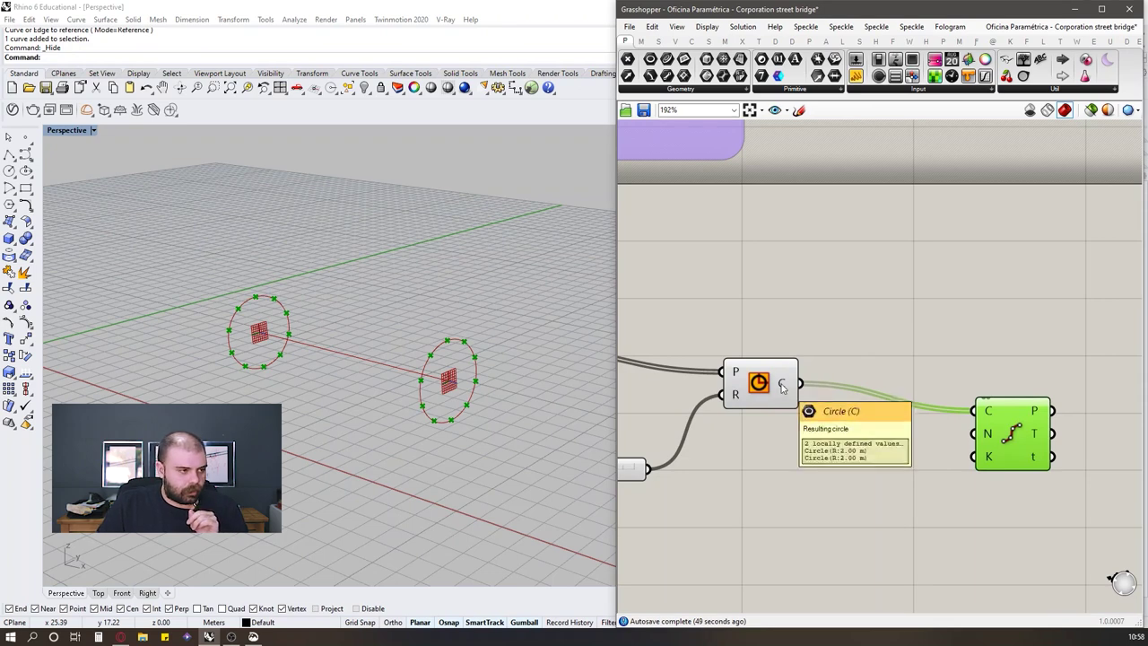
Step: Inspect the Circle output and the Divide Curve P output in a temporary panel, and delete the panel
left_click_drag(913, 213, 914, 212)
left_click_drag(799, 384, 840, 262)
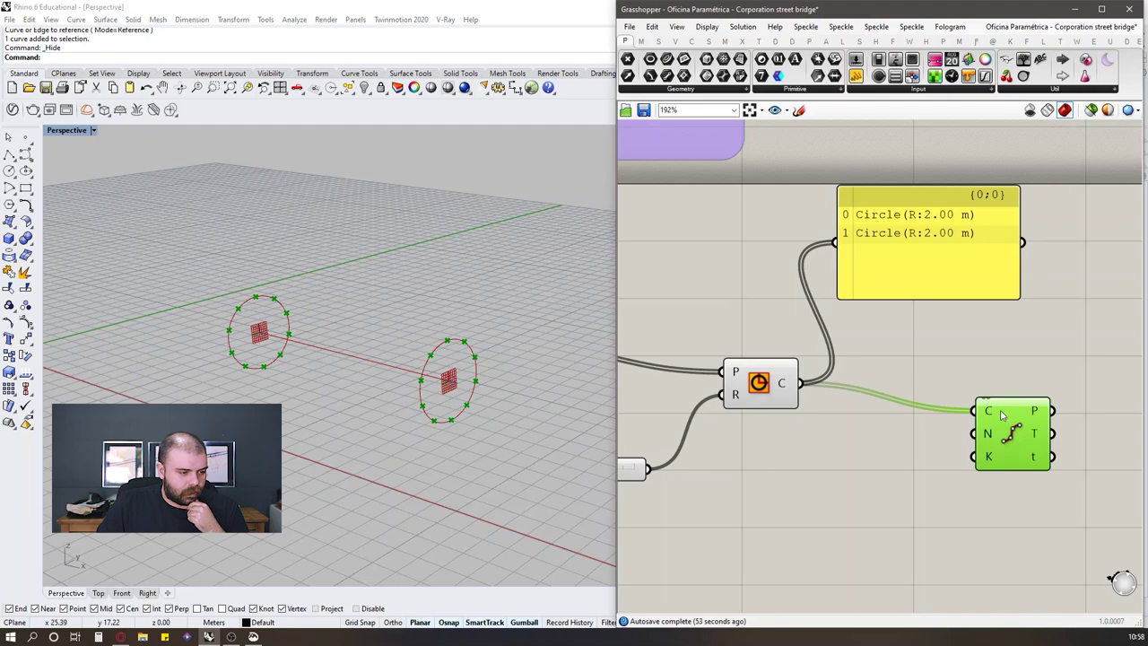
scroll(953, 439, "down", 1)
left_click_drag(945, 416, 886, 317)
scroll(773, 282, "down", 5)
scroll(849, 337, "up", 4)
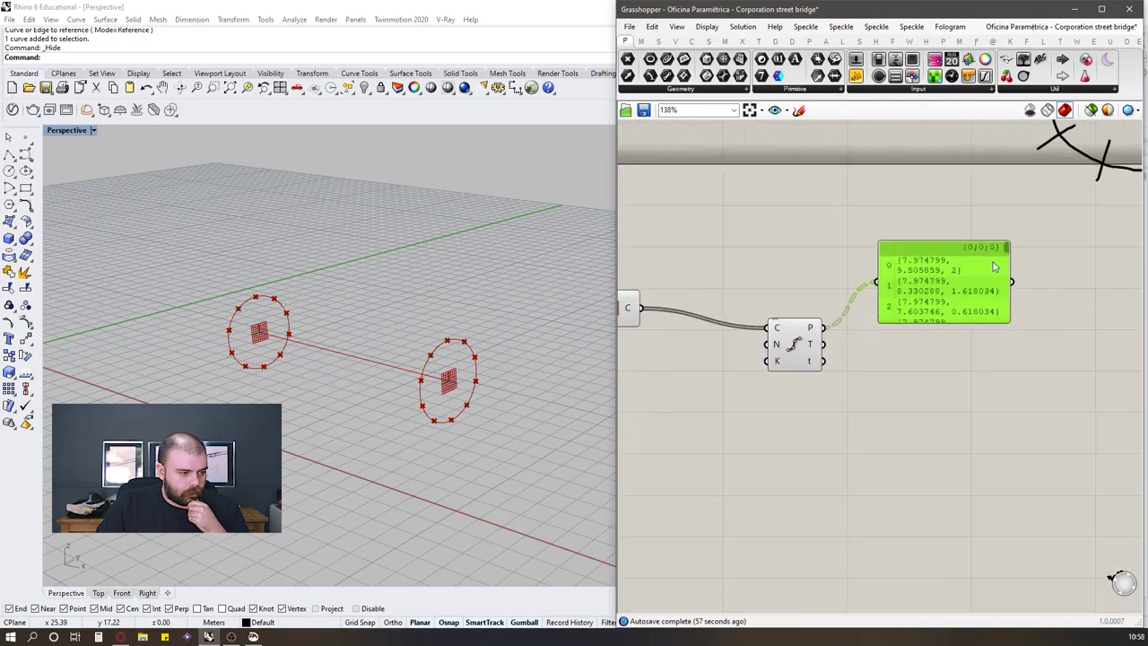
left_click_drag(1009, 321, 1102, 536)
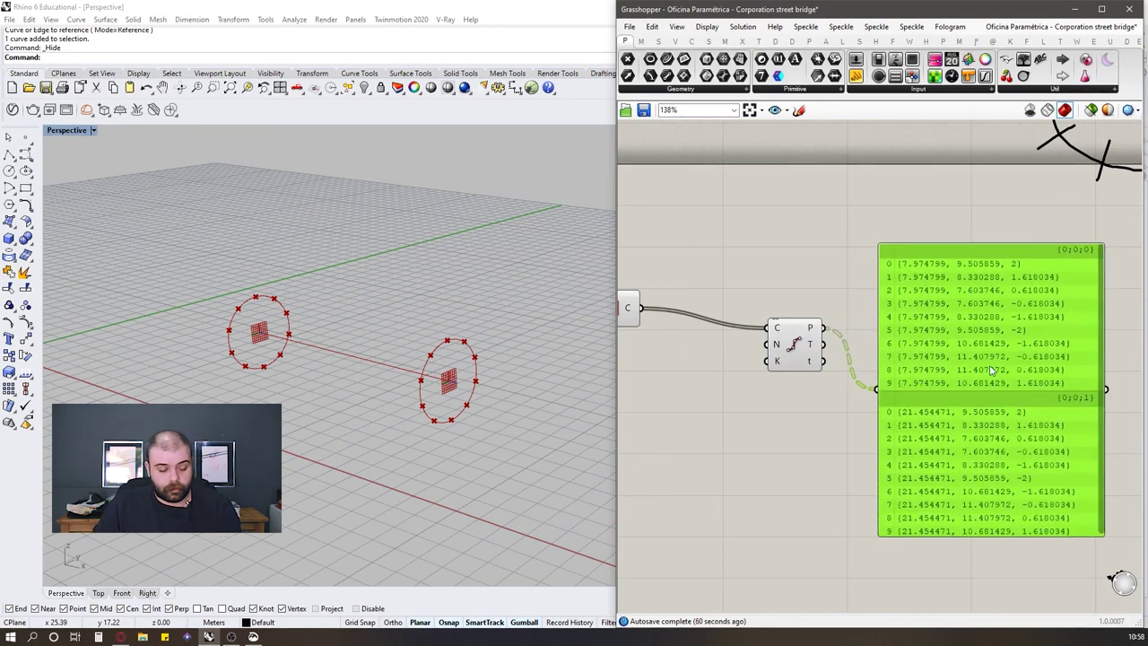
key("Delete")
Step: Add a List Item component below Divide Curve and connect the Circle's C output to its L input
scroll(1076, 324, "down", 3)
scroll(845, 399, "up", 3)
double_click(848, 371)
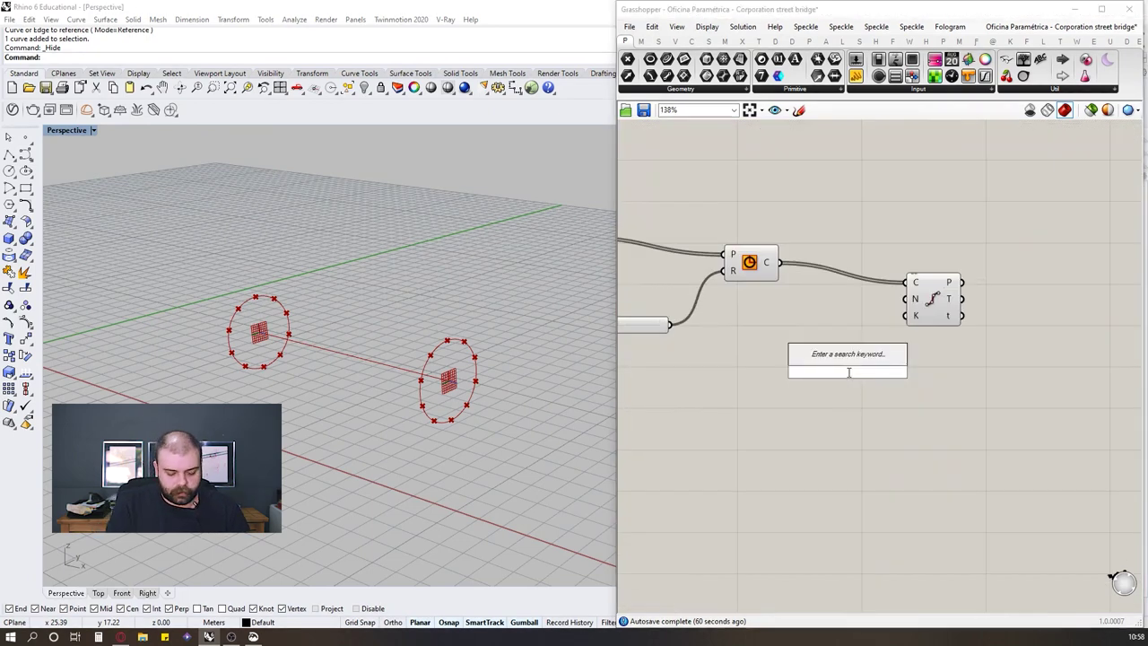
type("list item")
key("Return")
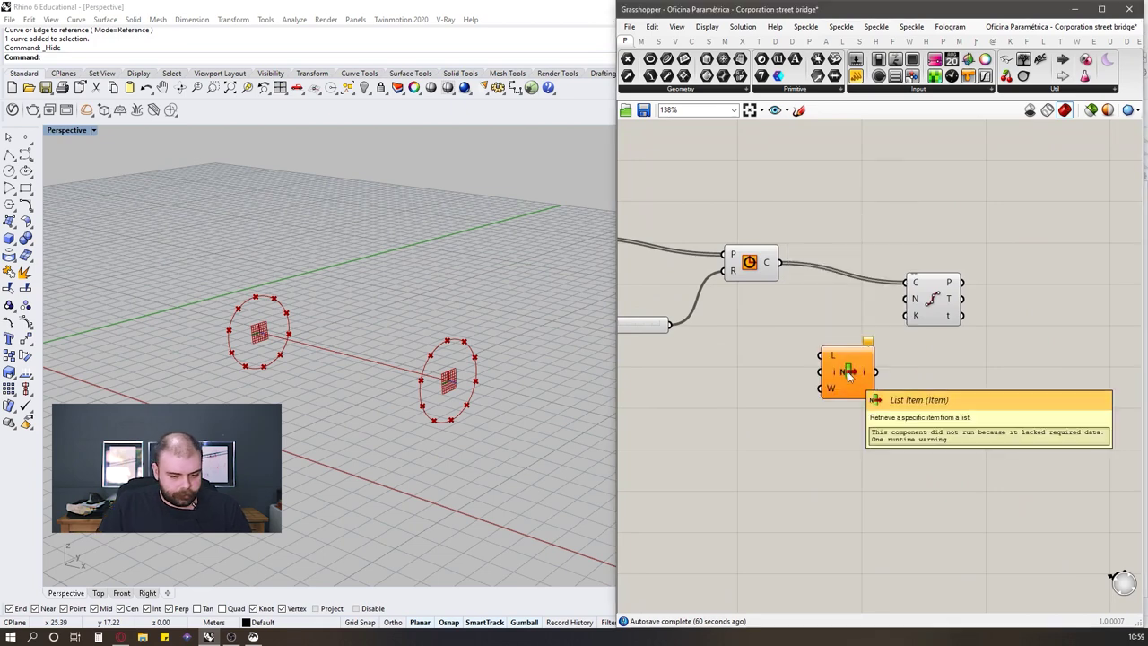
left_click_drag(780, 262, 918, 267)
scroll(855, 329, "down", 2)
left_click_drag(768, 376, 785, 328)
left_click(838, 335)
left_click(787, 331)
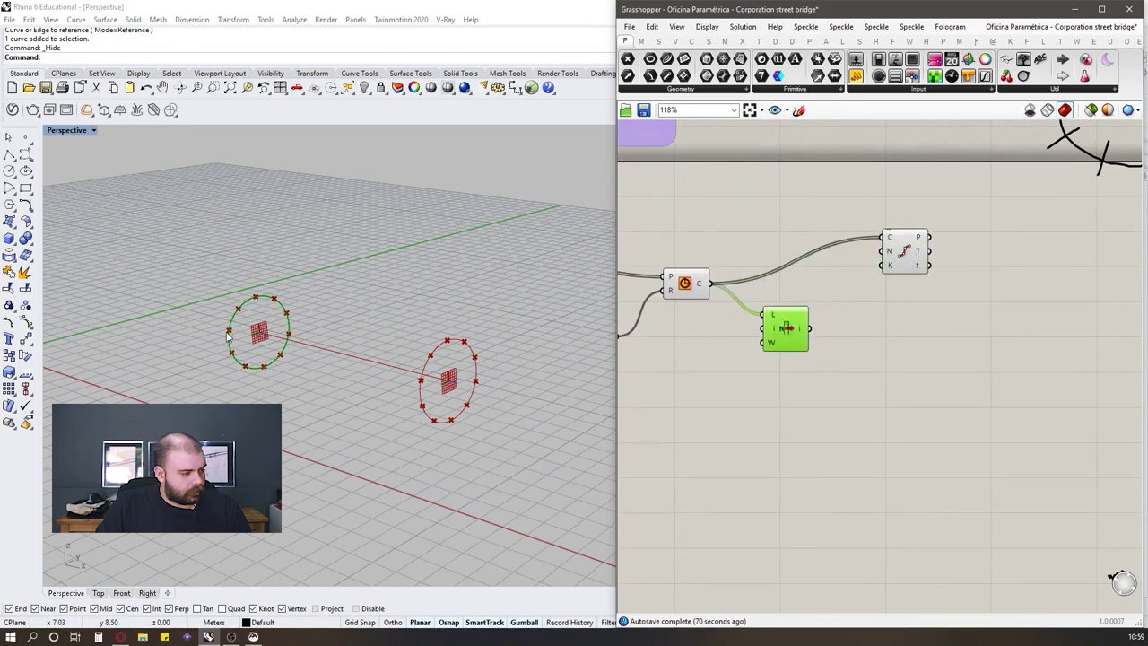
Step: Add a panel containing 0 as the index for List Item's i input, and change its value to 1
scroll(744, 319, "up", 5)
scroll(801, 337, "down", 2)
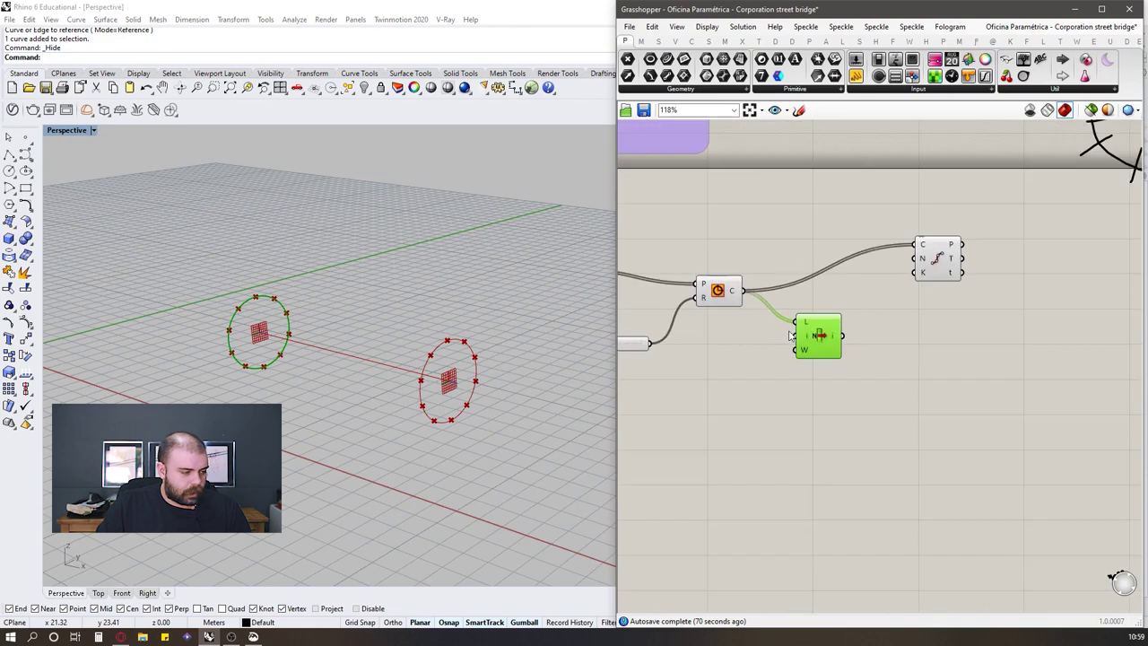
double_click(717, 343)
type("//")
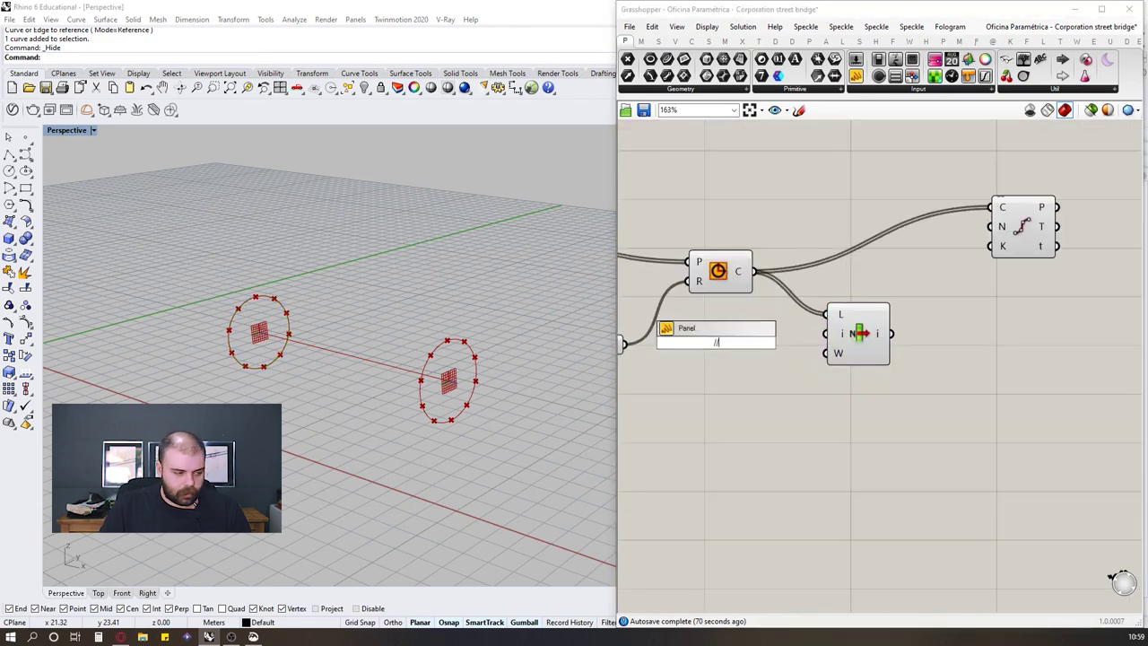
key("Return")
double_click(725, 368)
left_click(780, 468)
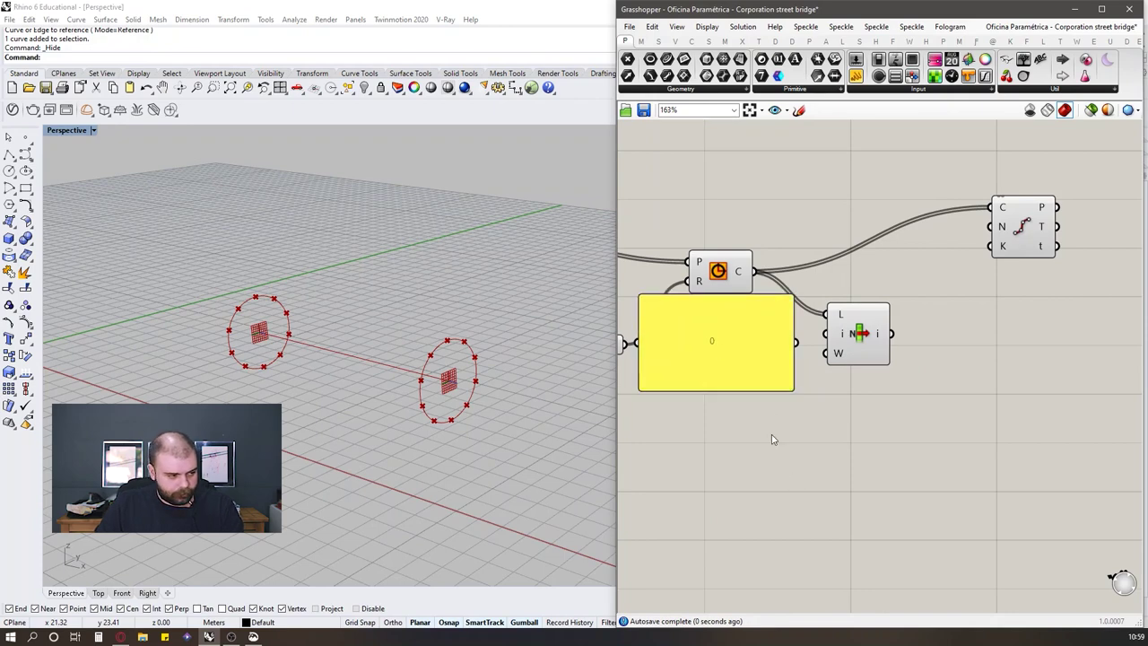
left_click_drag(796, 342, 844, 333)
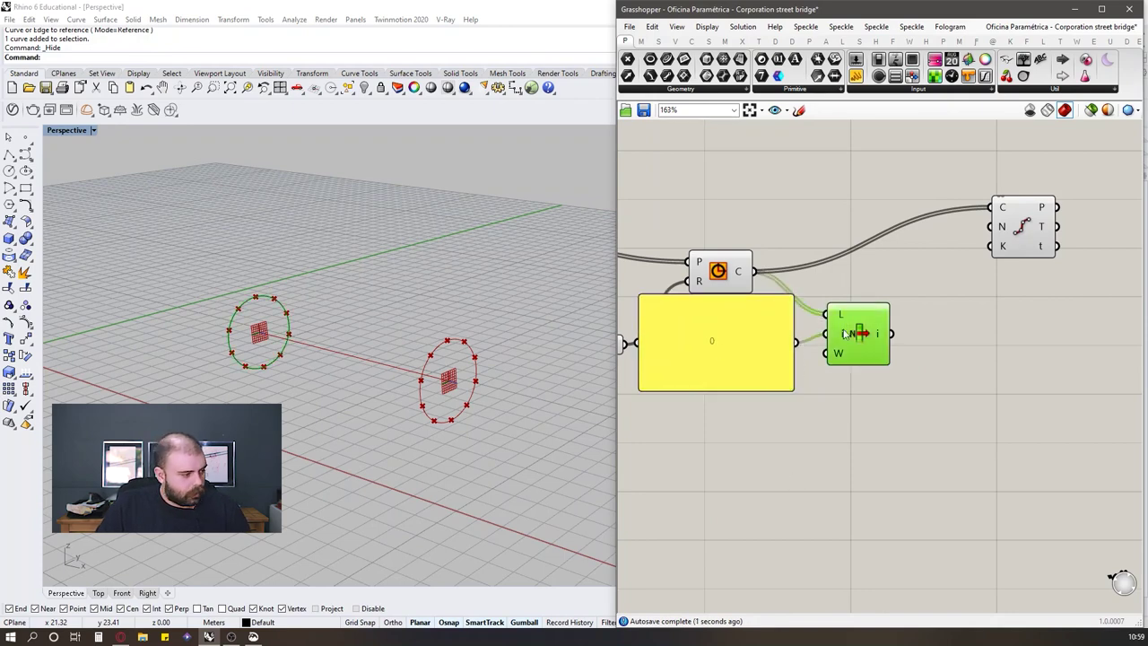
double_click(764, 339)
left_click(768, 357)
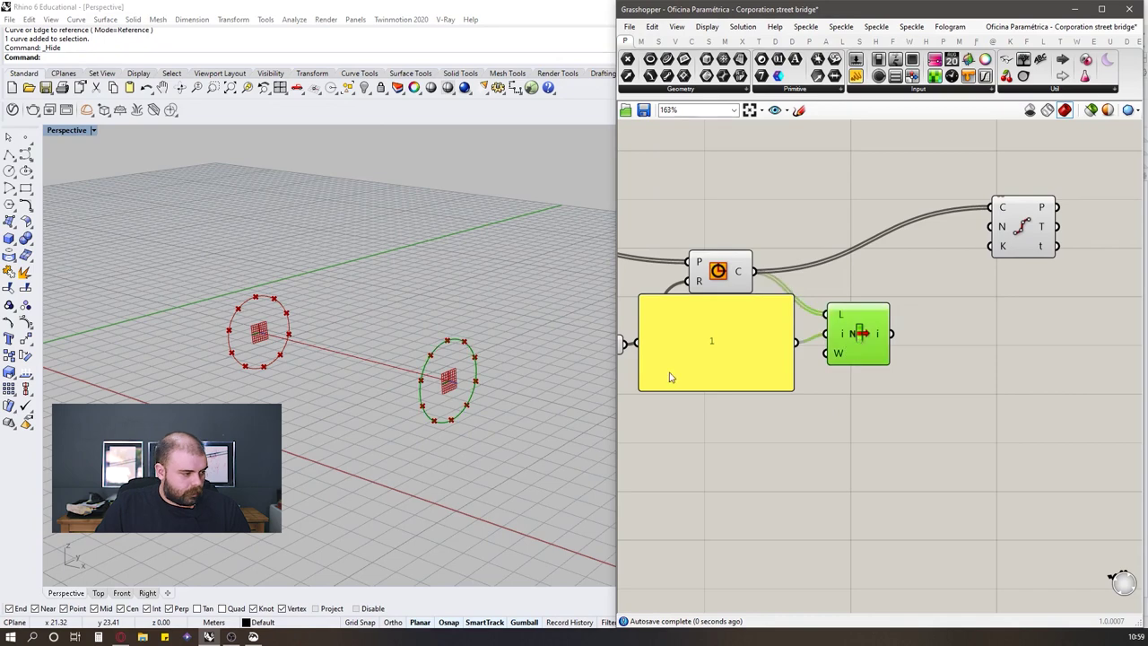
Step: Delete the index panel connected to List Item's i input
left_click(737, 347)
left_click(792, 466)
left_click(733, 369)
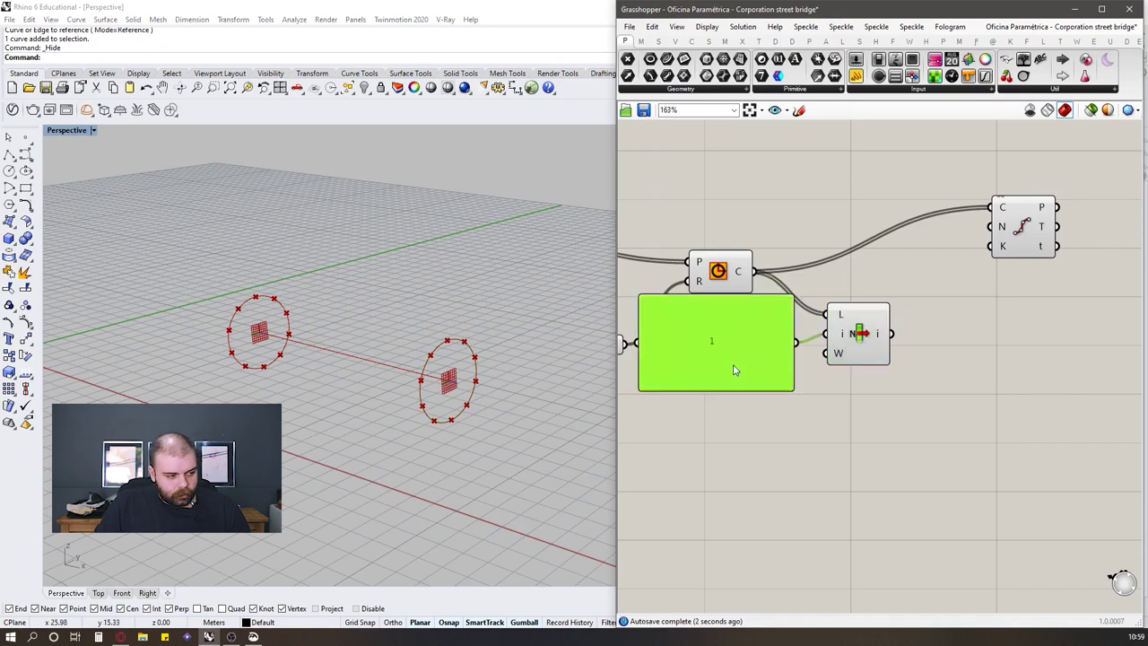
key("Delete")
Step: Add a +1 output to the List Item component and move it slightly closer to Circle
scroll(881, 322, "up", 6)
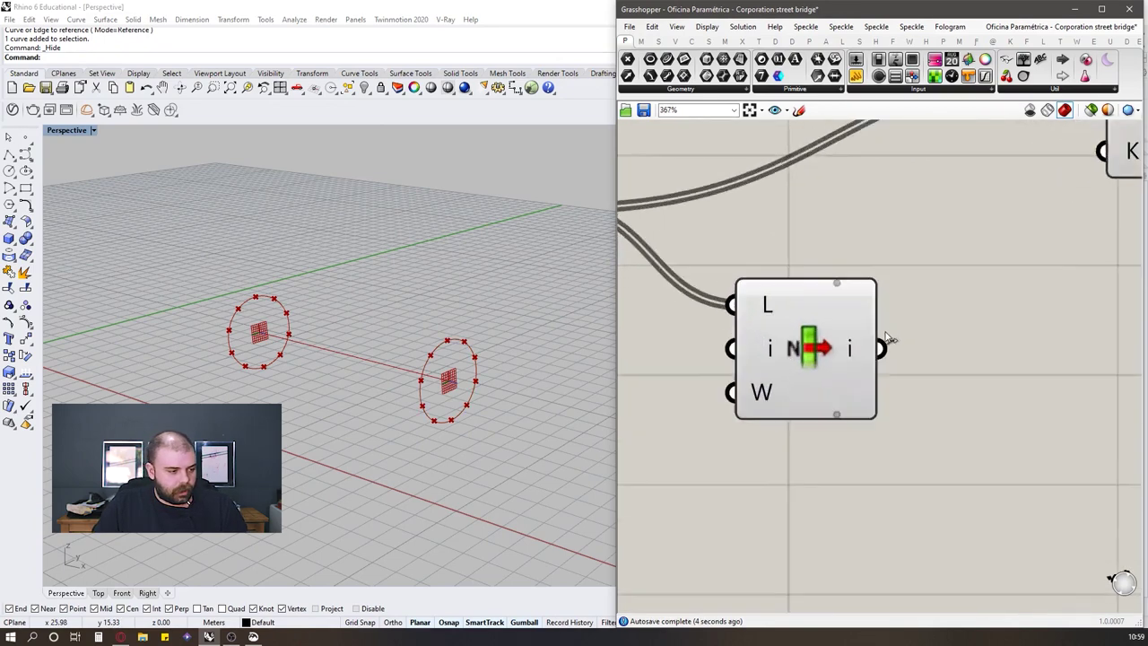
scroll(816, 444, "down", 1)
scroll(816, 444, "up", 2)
left_click(815, 444)
scroll(816, 444, "down", 5)
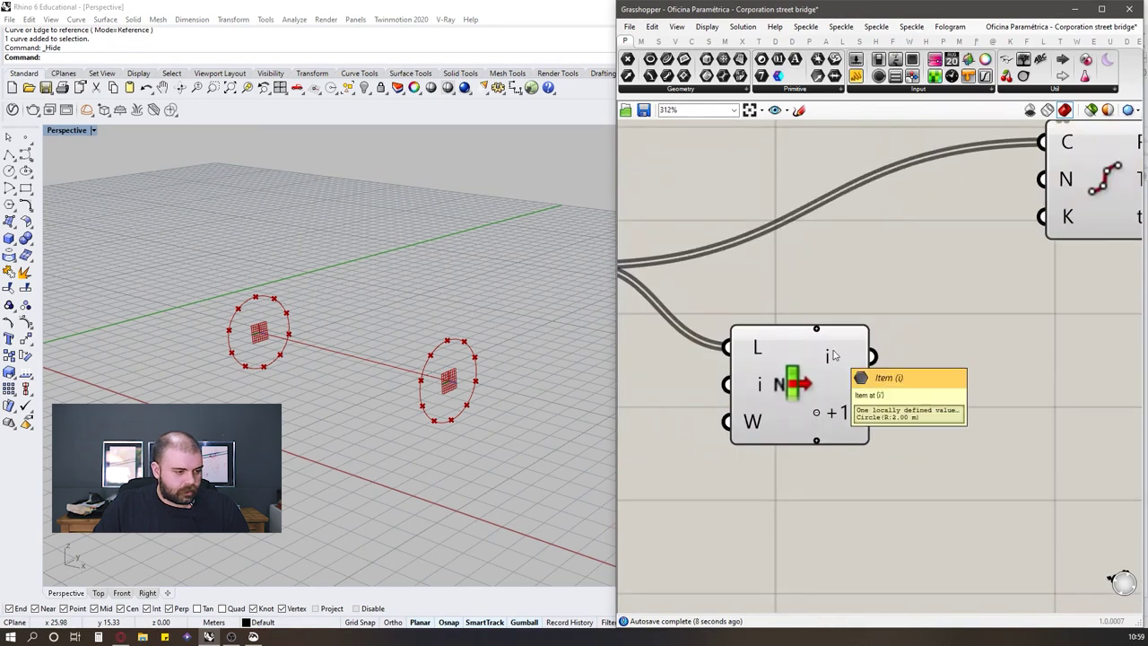
left_click_drag(826, 384, 801, 380)
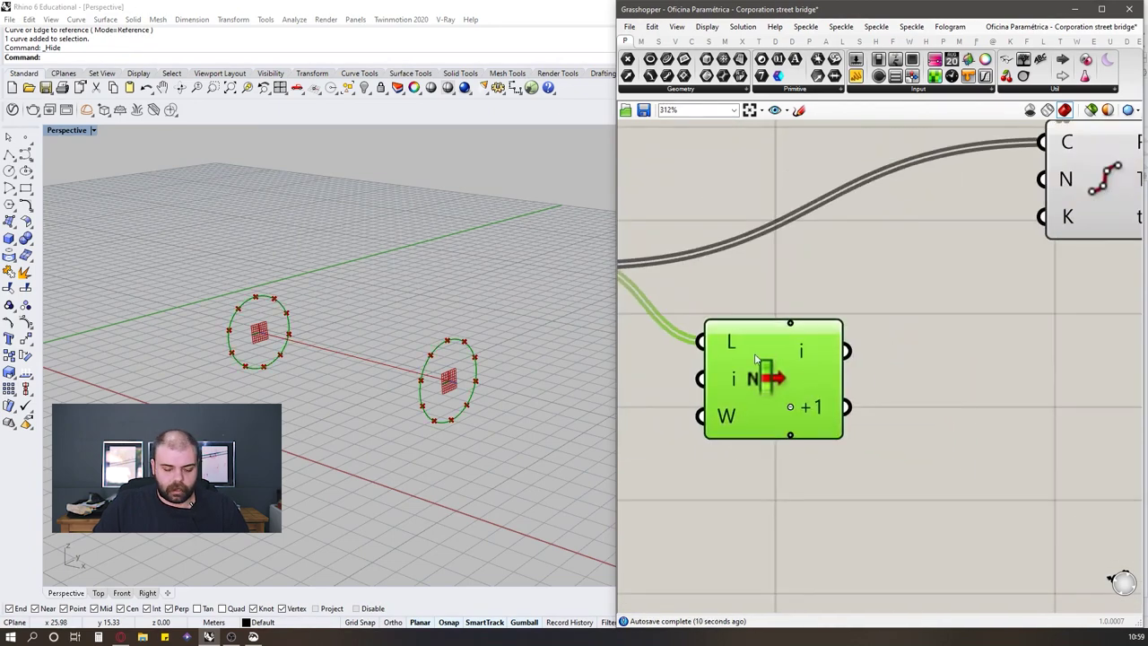
scroll(801, 379, "down", 4)
scroll(772, 357, "up", 1)
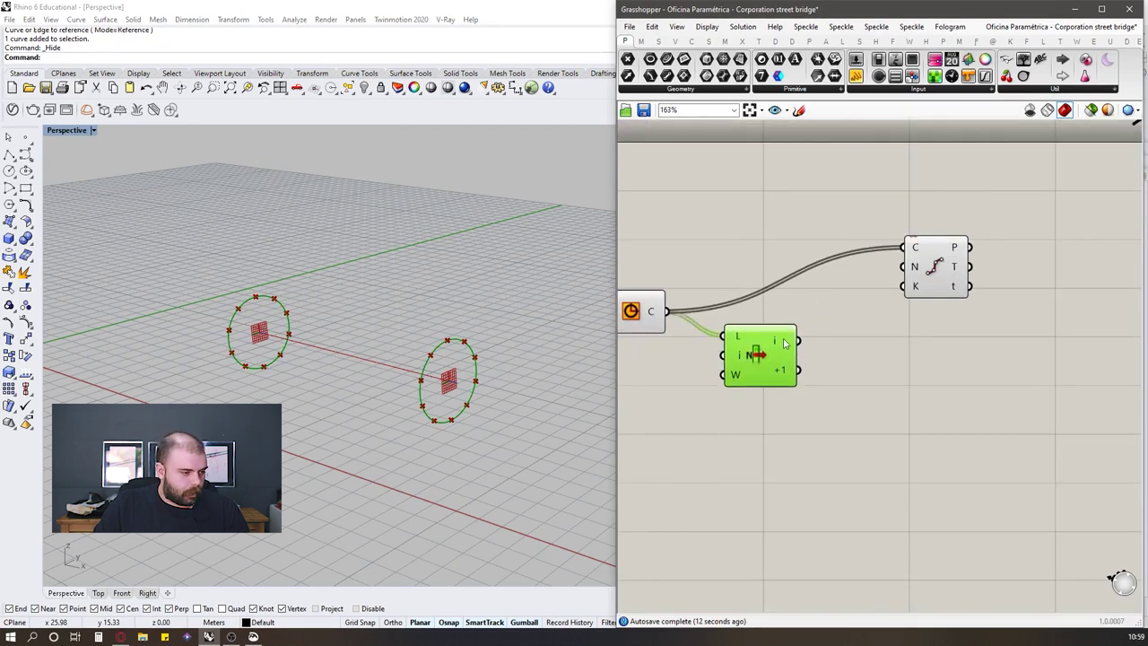
Step: Connect List Item's i output to Divide Curve's C input, duplicate Divide Curve below it, and connect the +1 output to the copy's C input
left_click_drag(798, 340, 952, 256)
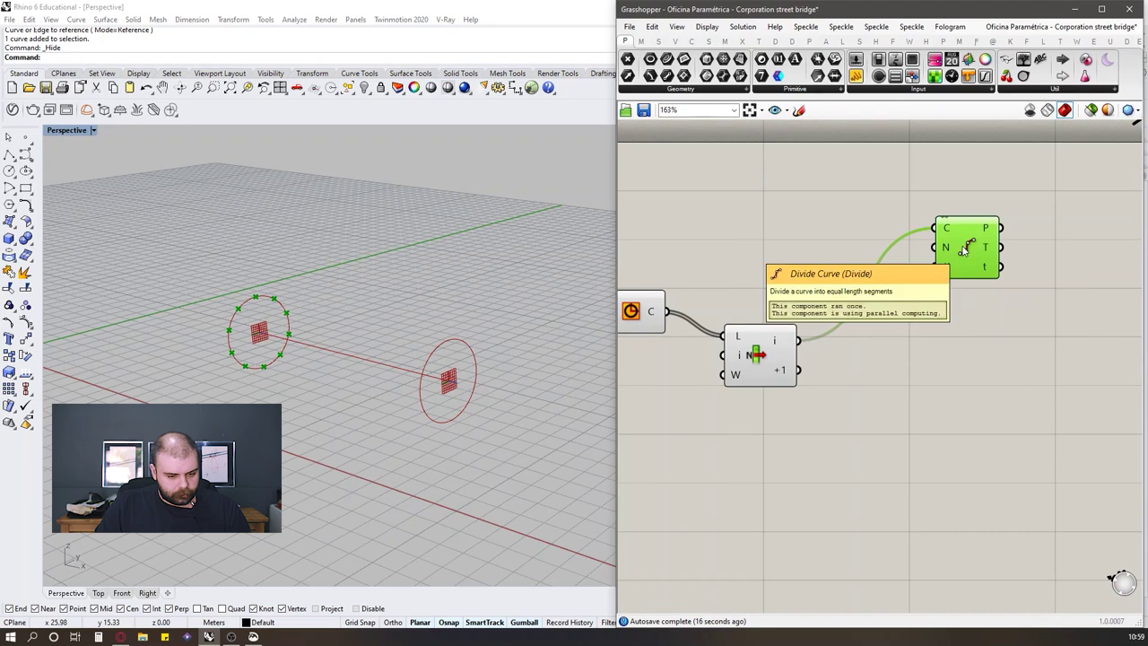
left_click_drag(964, 249, 965, 388, "alt")
left_click_drag(800, 371, 938, 365)
scroll(775, 393, "down", 3)
scroll(934, 371, "up", 4)
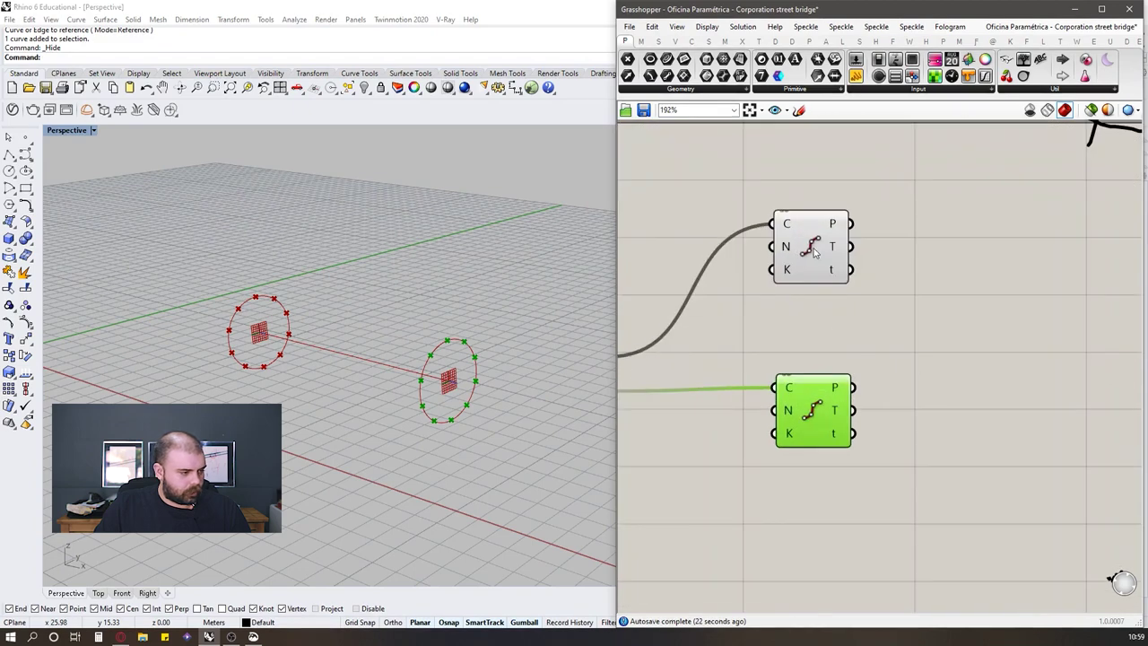
Step: Check in the viewport which circle each of the two Divide Curve components divides
left_click(814, 252)
left_click(828, 391)
left_click(798, 253)
left_click(809, 402)
left_click(802, 247)
left_click(812, 412)
left_click(812, 260)
left_click(813, 407)
scroll(977, 287, "down", 3)
Step: Arrange the two Divide Curve components one above the other beside List Item
left_click_drag(897, 328, 944, 392)
left_click_drag(915, 226, 961, 286)
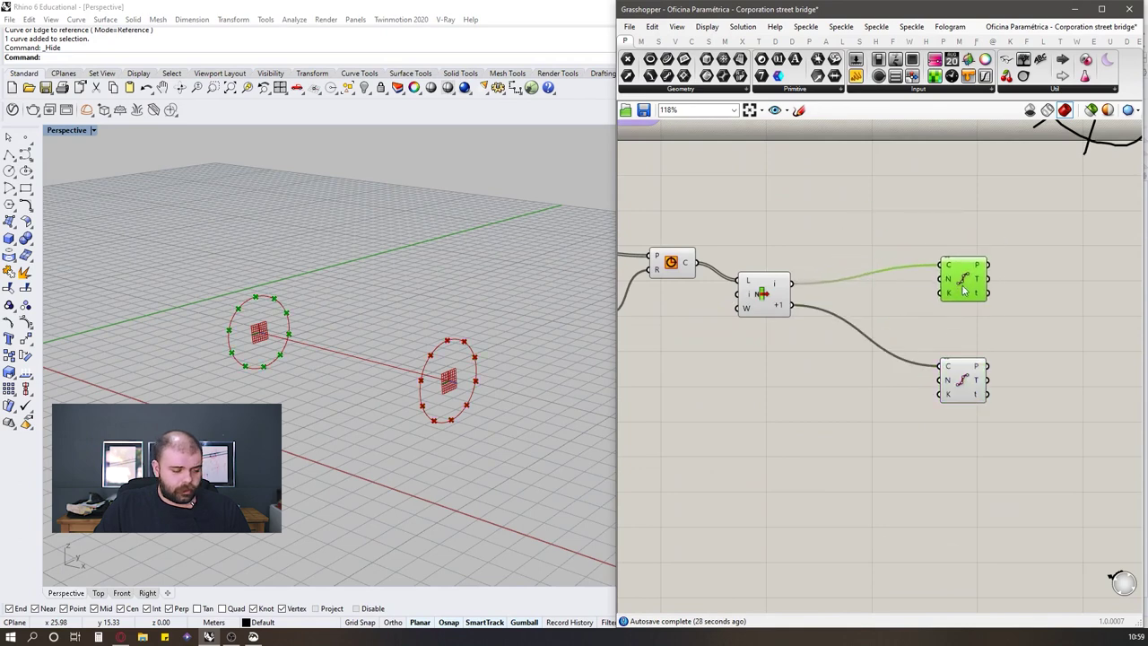
left_click_drag(970, 382, 975, 355)
scroll(899, 291, "down", 3)
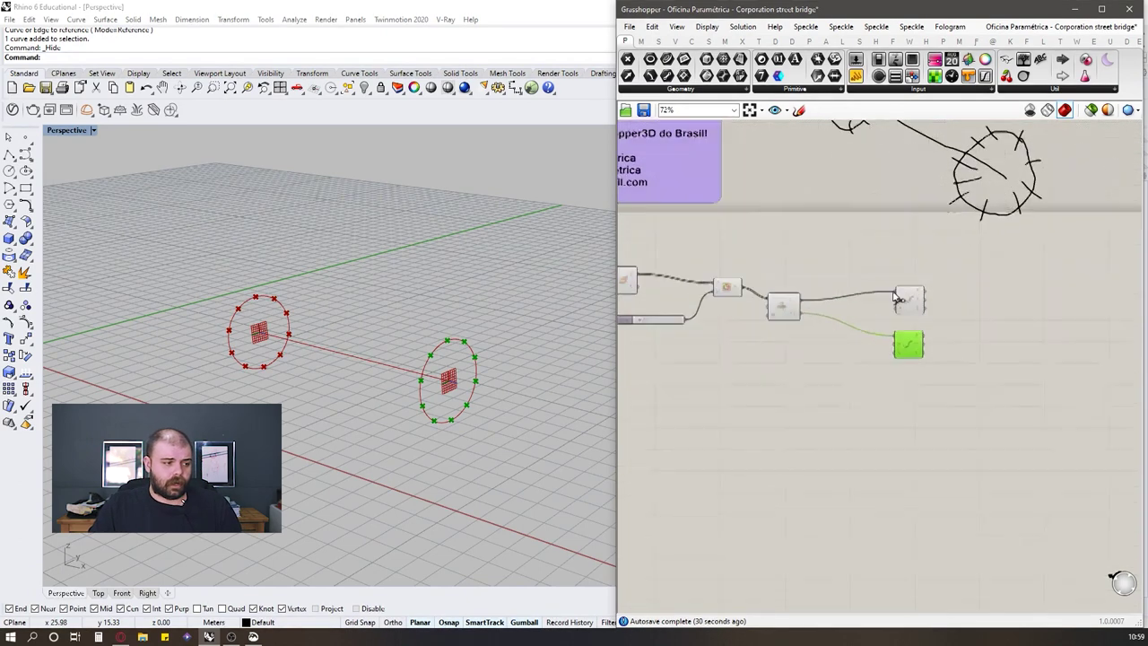
scroll(899, 292, "up", 3)
left_click_drag(923, 298, 927, 266)
left_click(965, 303)
left_click_drag(921, 388, 930, 368)
left_click(981, 320)
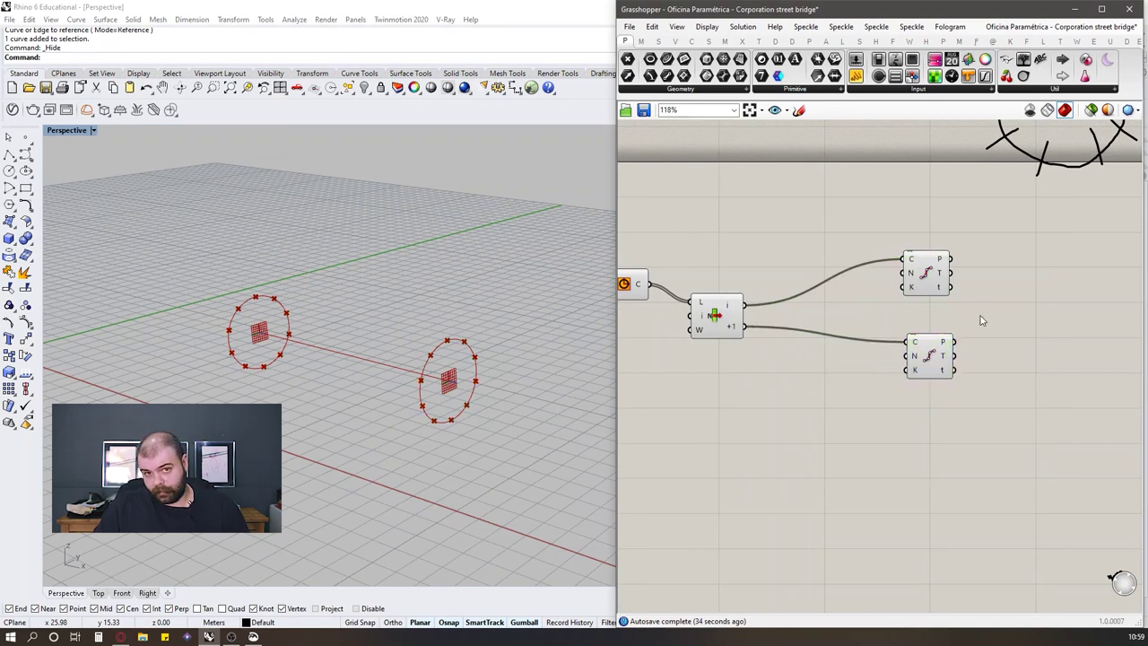
scroll(986, 327, "down", 3)
scroll(973, 275, "up", 5)
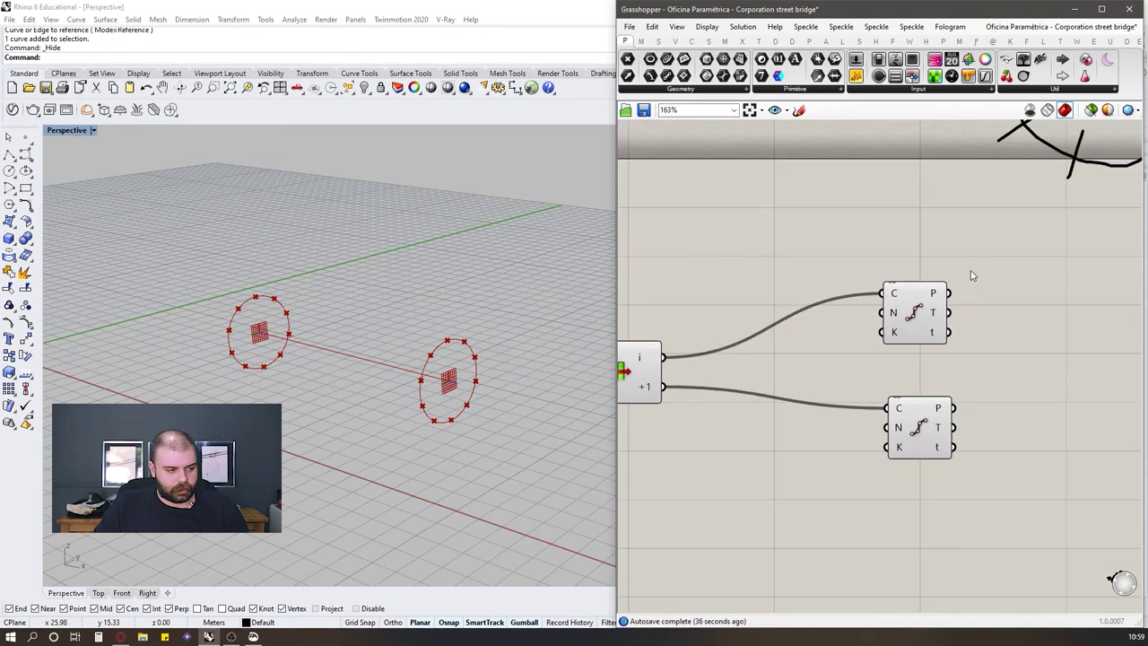
Step: Add an integer number slider starting at 1, connect it to the N inputs of both Divide Curve components, and set it to 14
double_click(766, 367)
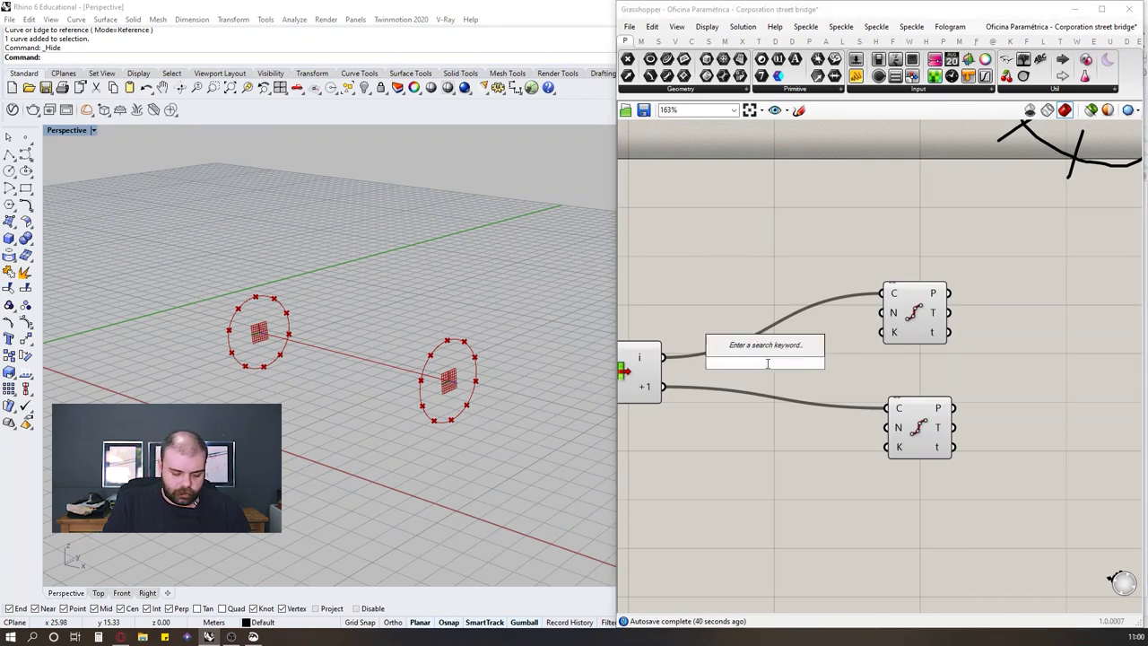
type("1<")
key("Return")
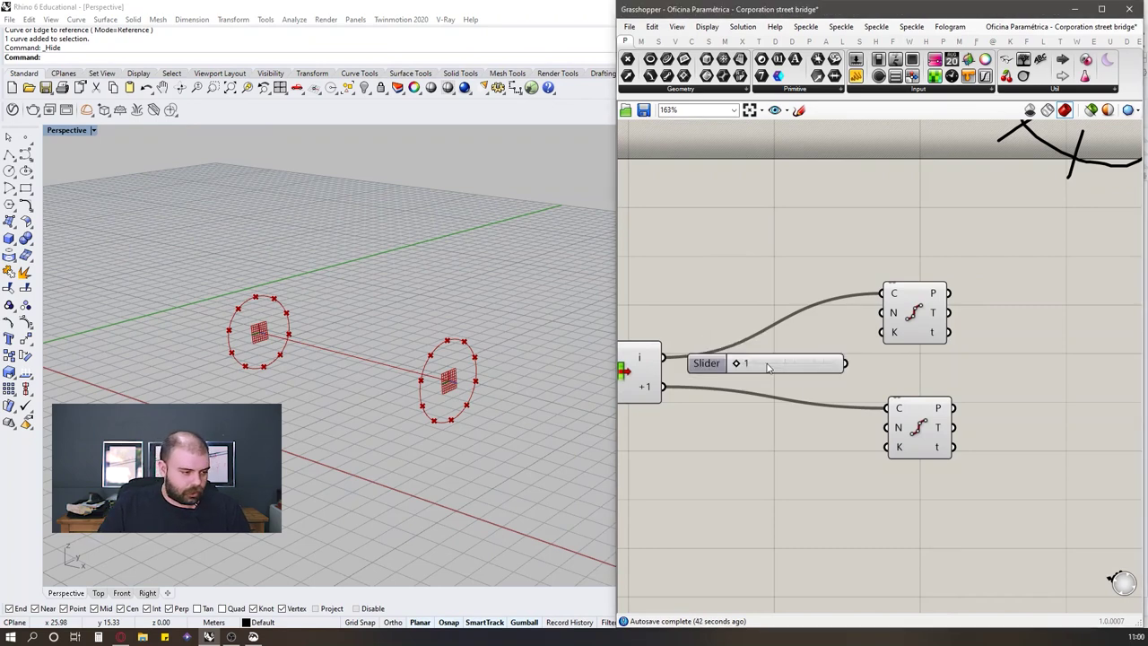
left_click_drag(836, 358, 887, 311)
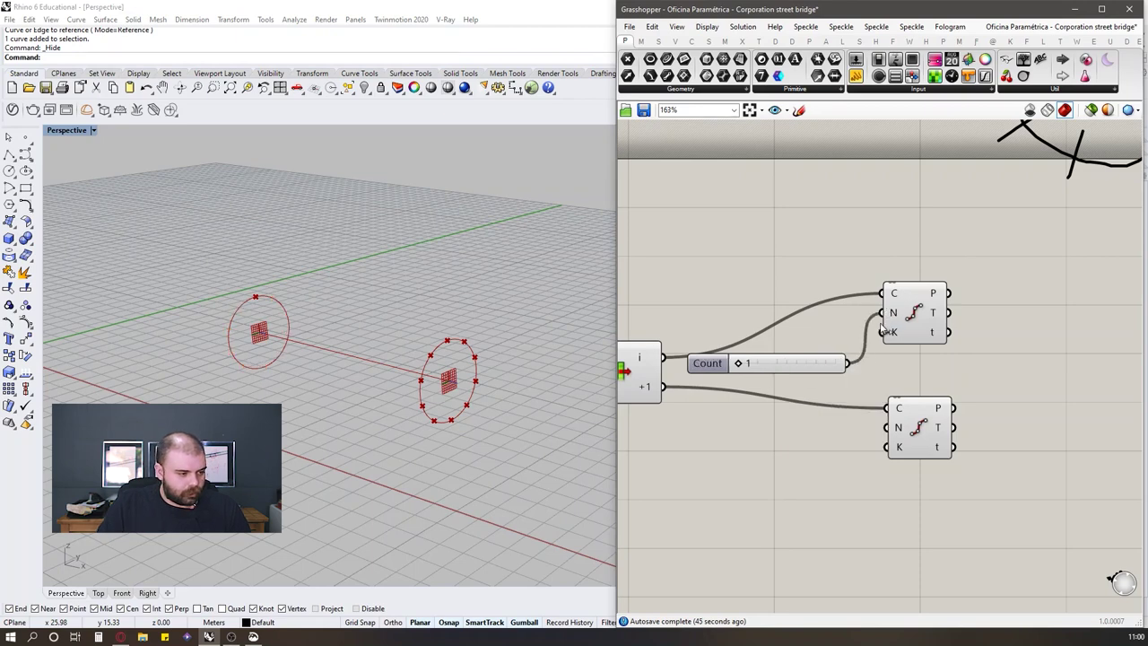
left_click_drag(847, 363, 898, 426)
left_click_drag(739, 363, 804, 382)
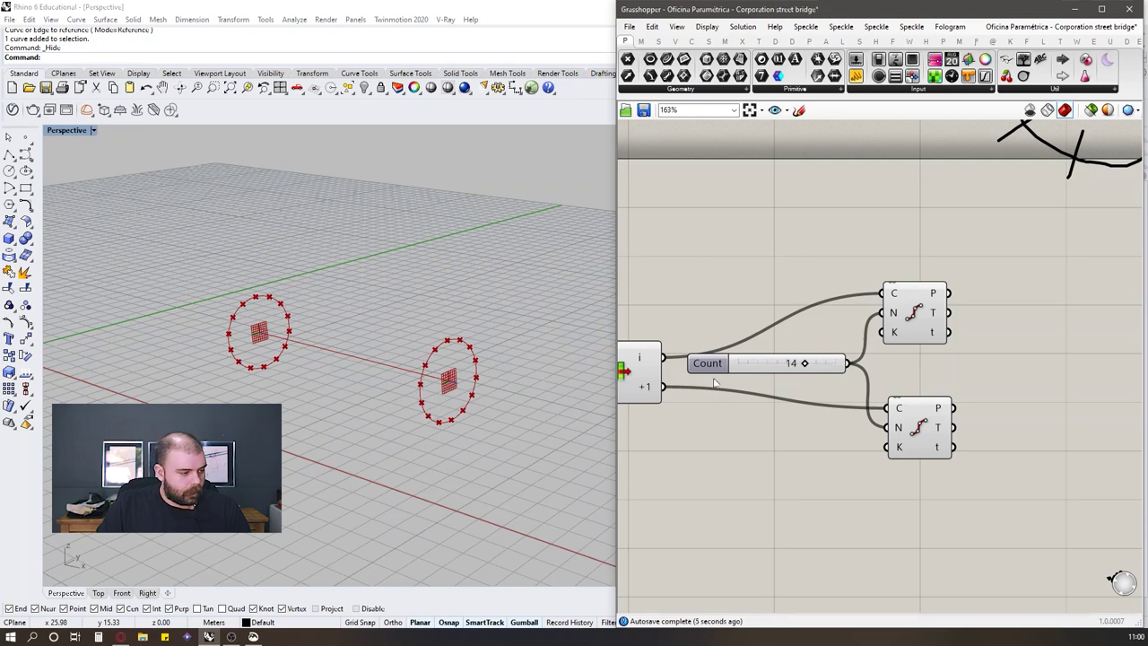
Step: Activate the Sketch tool at the bridge diagram, check the Corporation Street Bridge photo in the web browser, and return to Grasshopper
scroll(776, 379, "down", 5)
scroll(859, 347, "down", 4)
scroll(884, 247, "up", 5)
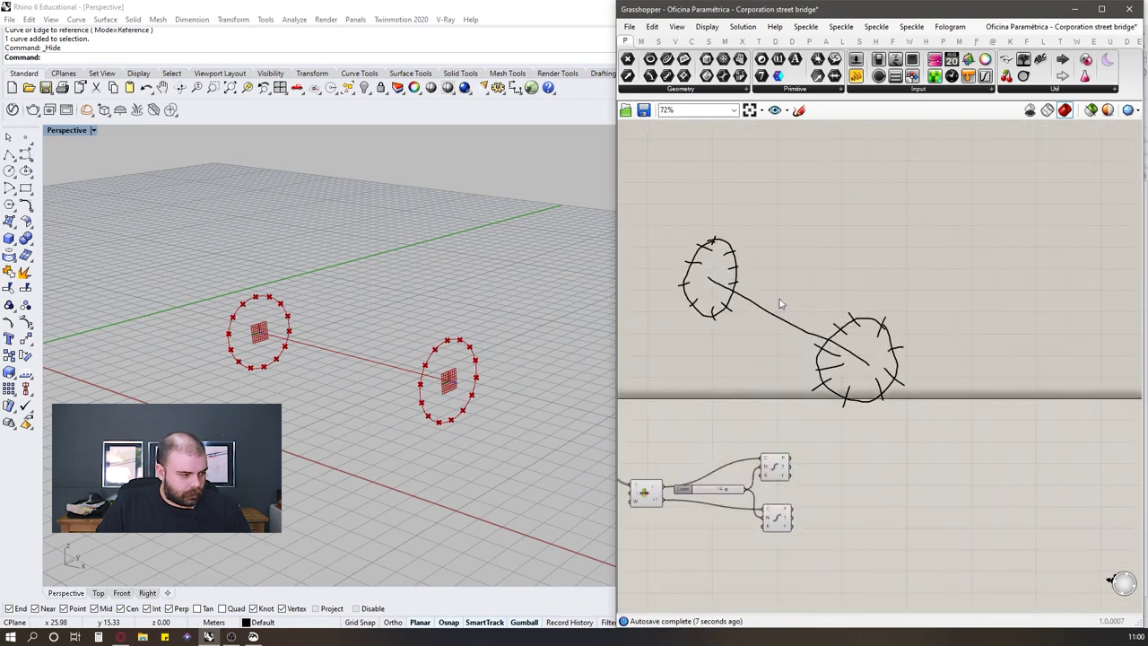
left_click(797, 109)
scroll(738, 249, "up", 4)
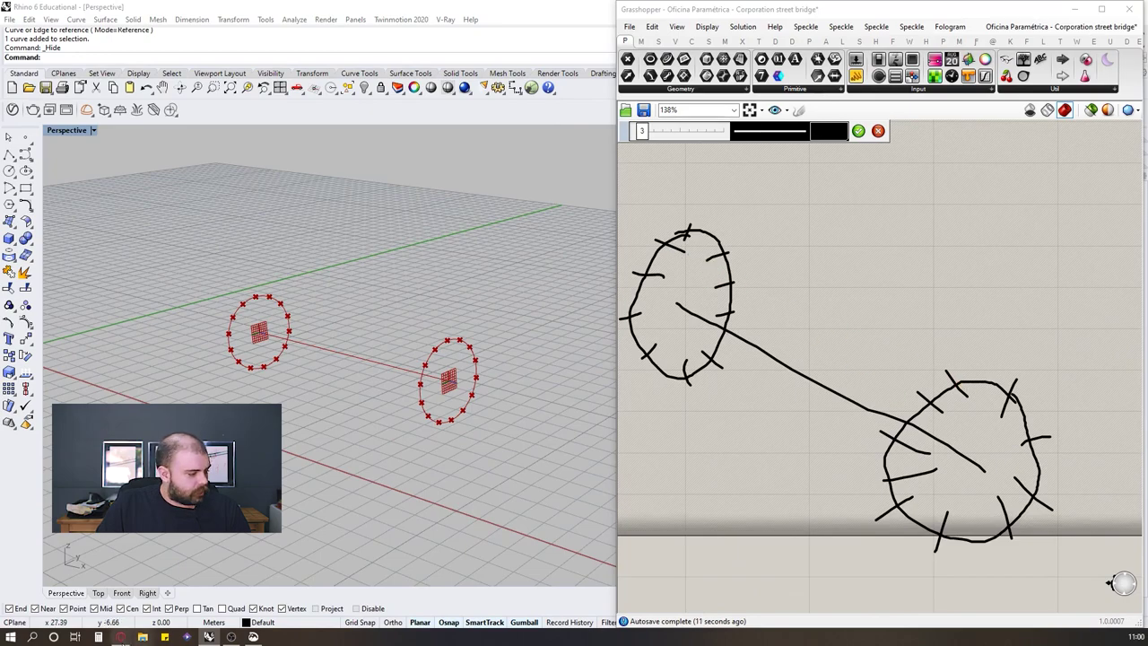
left_click(120, 637)
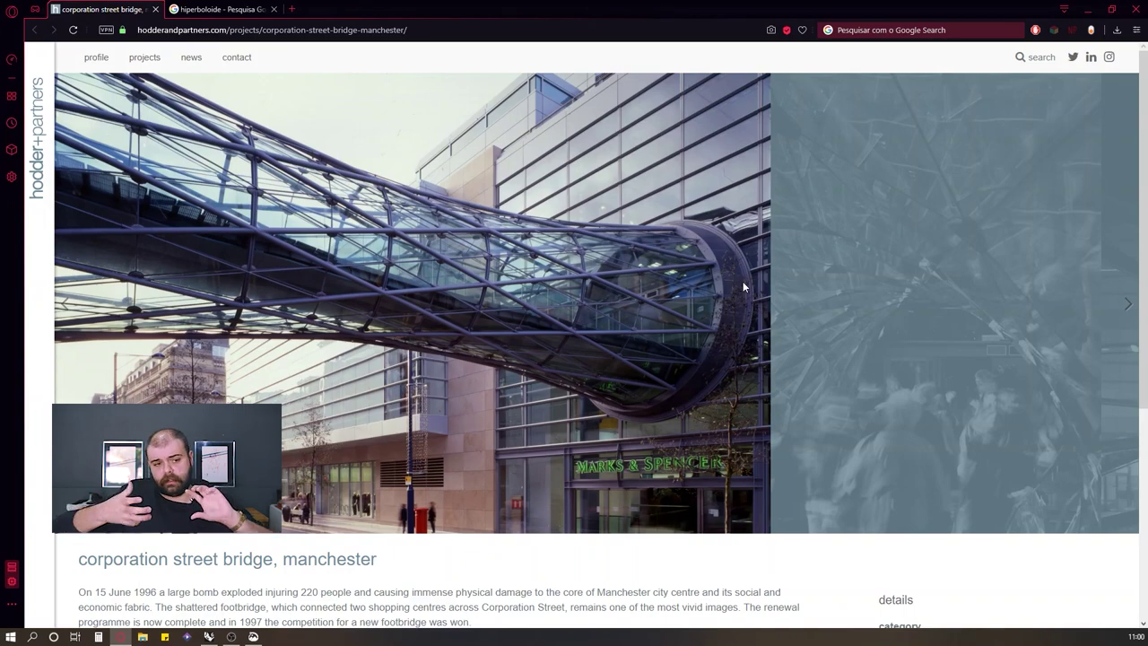
left_click(208, 636)
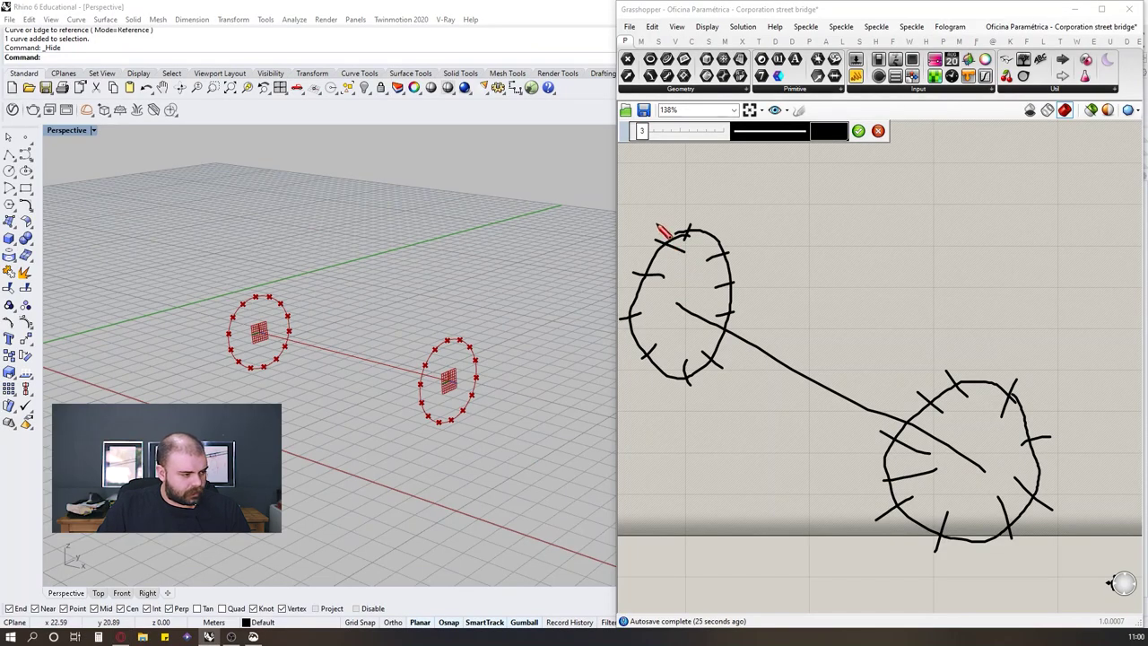
Step: Label the first division point of each sketched circle with a handwritten 0
scroll(663, 231, "up", 5)
mouse_move(674, 225)
left_mouse_down()
mouse_move(683, 255)
mouse_move(686, 235)
left_mouse_up()
scroll(683, 249, "down", 4)
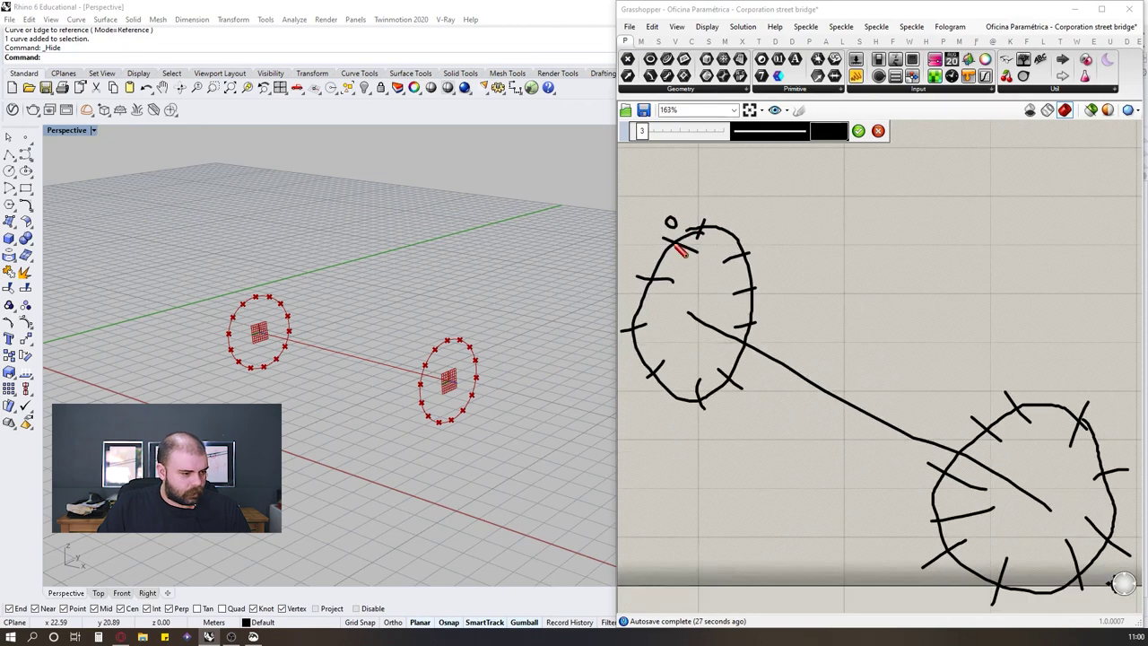
scroll(675, 238, "down", 4)
scroll(843, 305, "up", 9)
left_click_drag(886, 299, 897, 316)
scroll(904, 321, "down", 7)
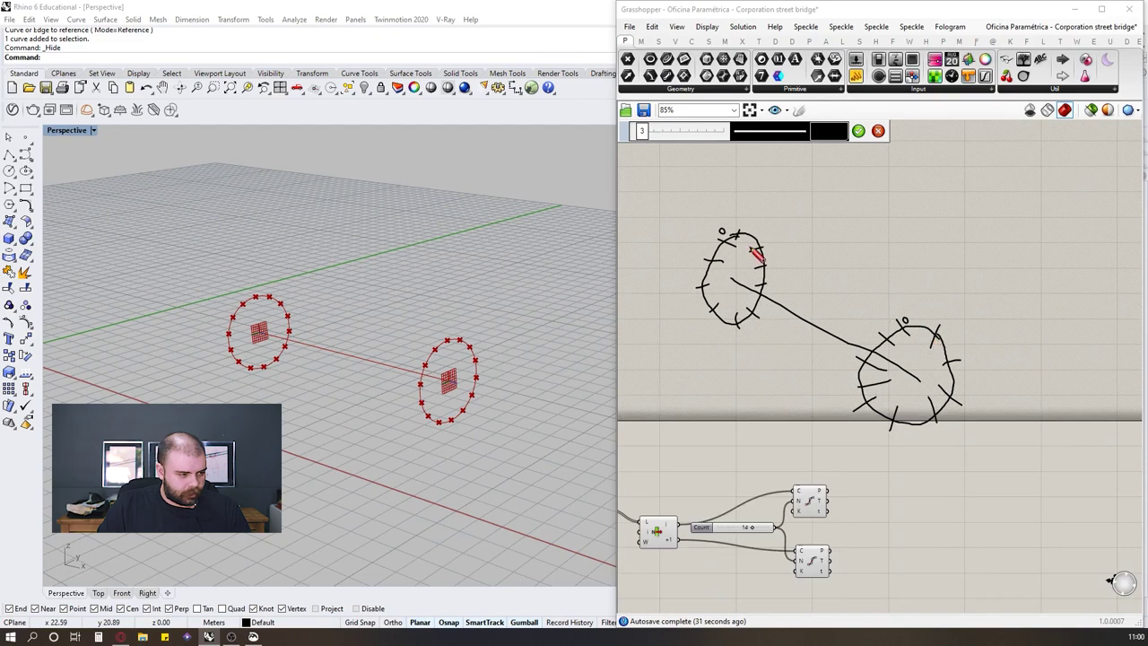
Step: Label the division points next to the 0 marks on the sketched circles with a handwritten 1
scroll(746, 260, "up", 3)
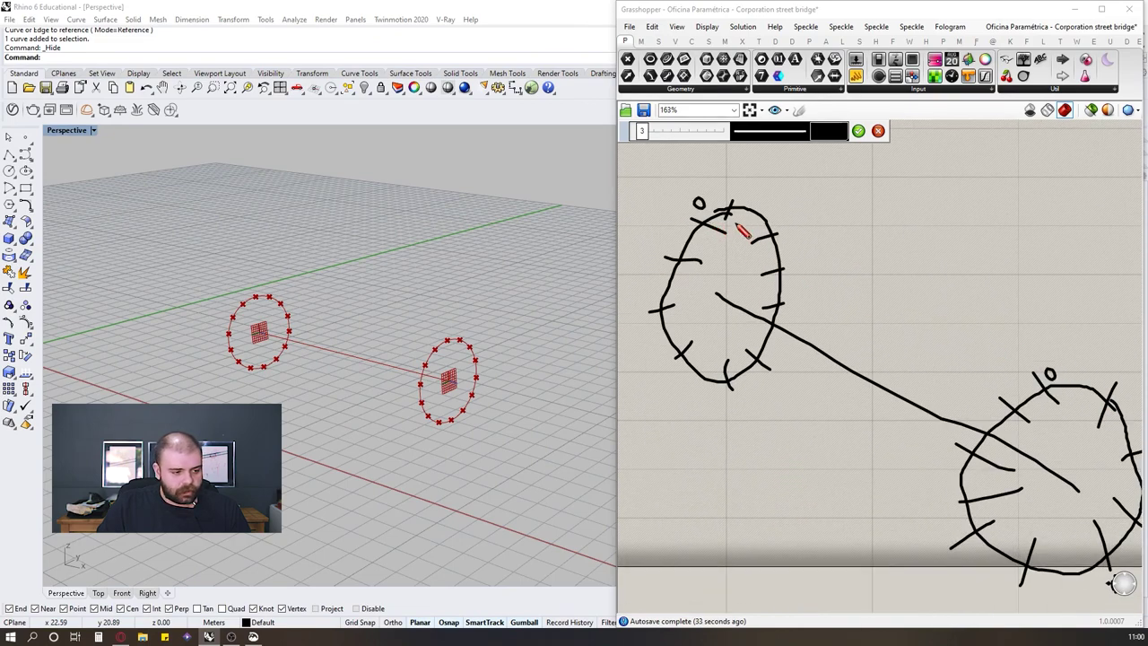
scroll(951, 346, "down", 2)
scroll(922, 352, "up", 6)
left_click_drag(988, 382, 967, 351)
scroll(970, 354, "down", 3)
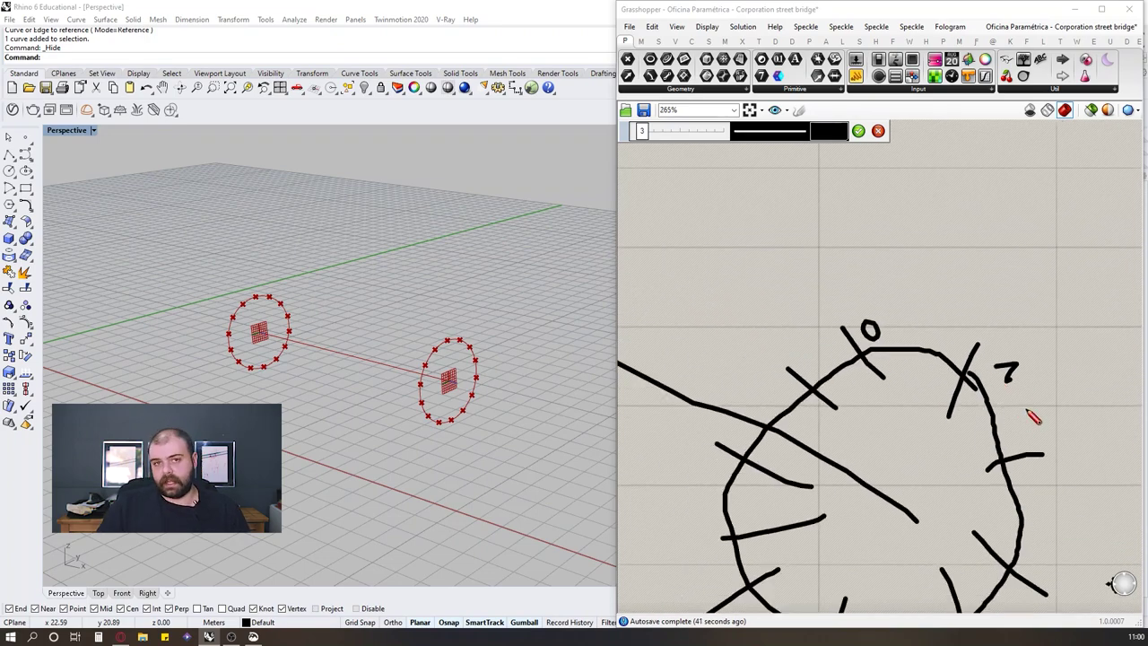
Step: Sketch lines joining the upper division points of the two circles, label the far circle's third point 2, and finish the sketch
scroll(1032, 412, "down", 2)
scroll(661, 257, "up", 1)
scroll(661, 257, "down", 1)
left_click_drag(653, 256, 995, 405)
scroll(692, 213, "up", 2)
mouse_move(694, 200)
left_mouse_down()
mouse_move(699, 224)
mouse_move(955, 408)
left_mouse_up()
scroll(760, 296, "down", 3)
scroll(952, 408, "up", 4)
scroll(990, 409, "down", 4)
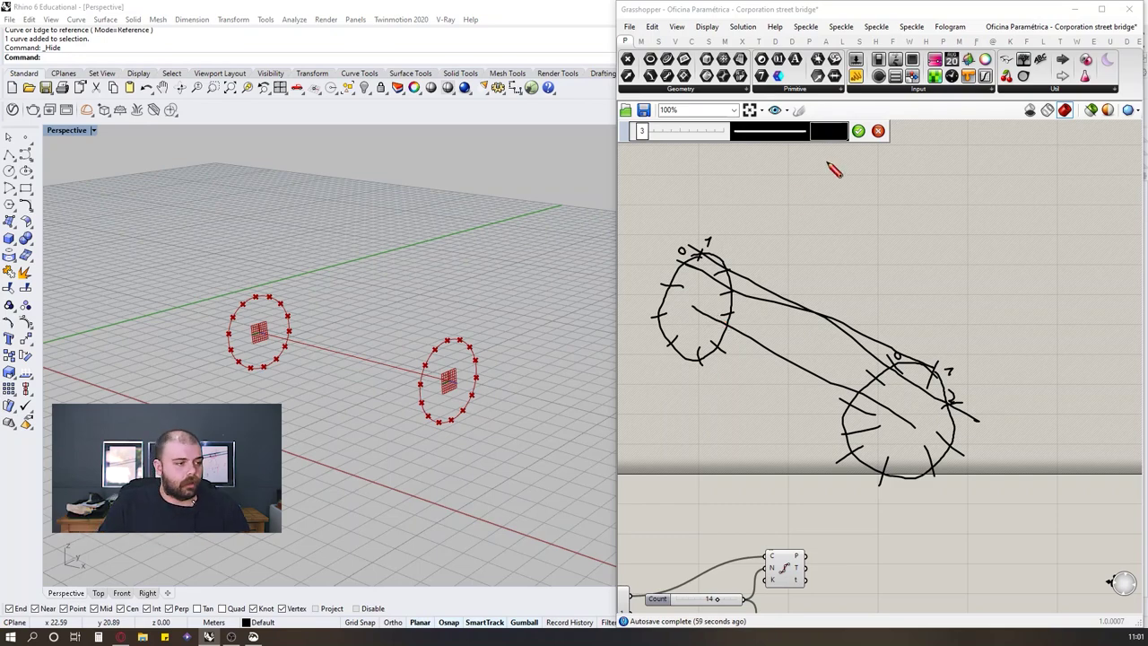
left_click(858, 131)
scroll(845, 272, "down", 2)
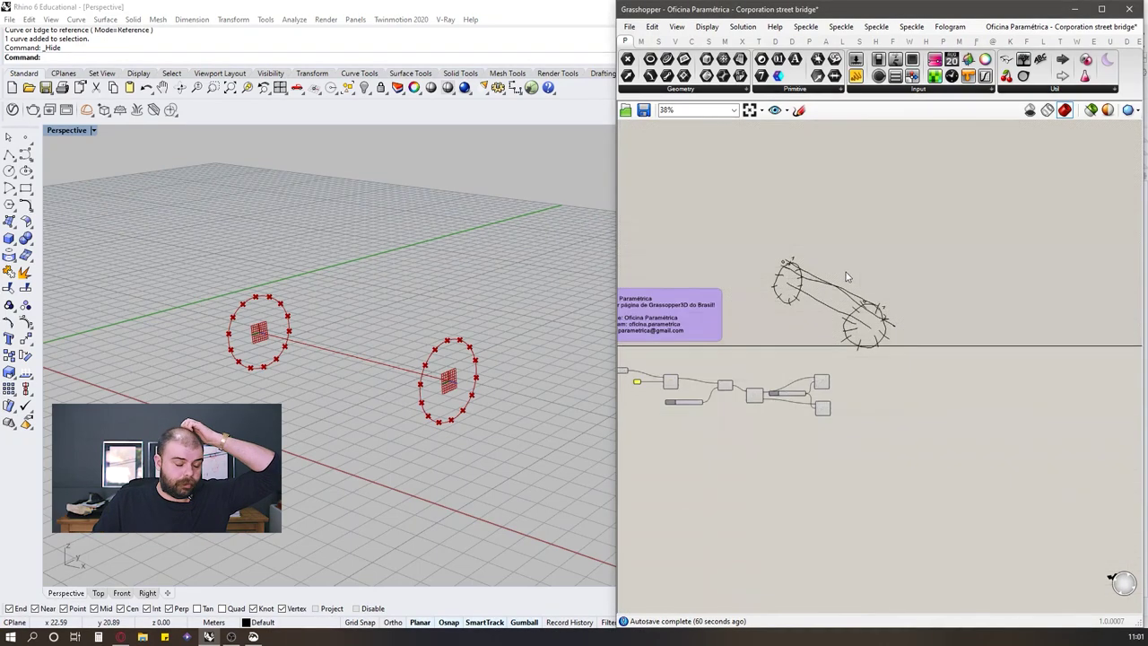
Step: Spread the two Divide Curve components farther apart above and below the Count slider
scroll(846, 408, "up", 5)
left_click_drag(845, 404, 866, 449)
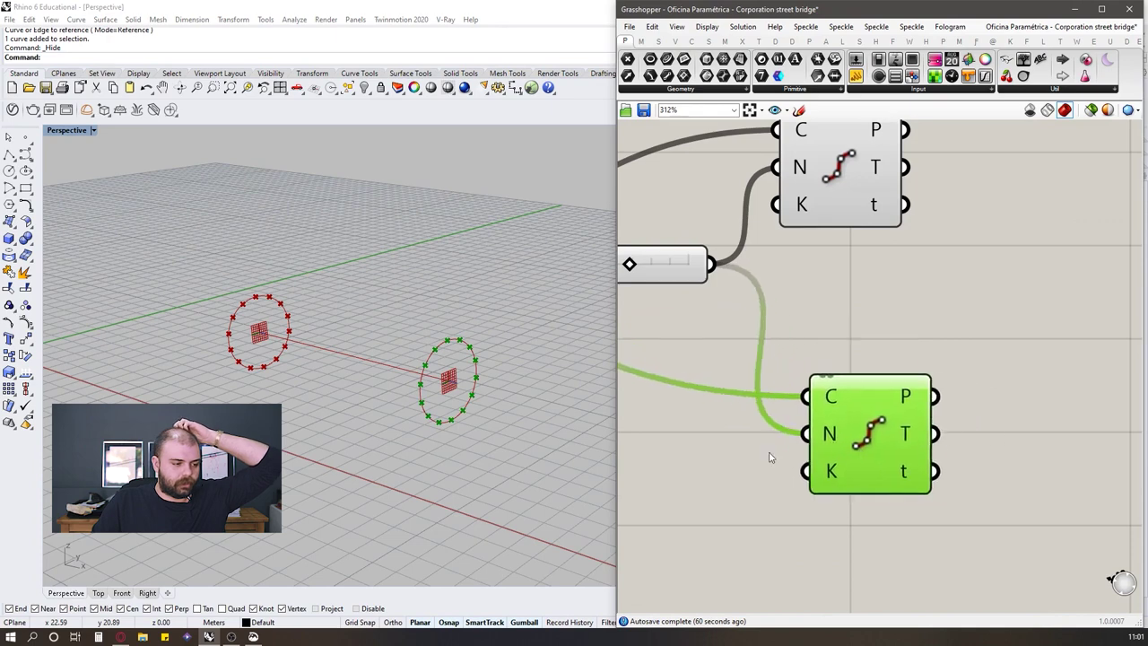
scroll(751, 434, "down", 5)
left_click_drag(791, 357, 822, 354)
scroll(695, 398, "up", 3)
scroll(694, 402, "up", 1)
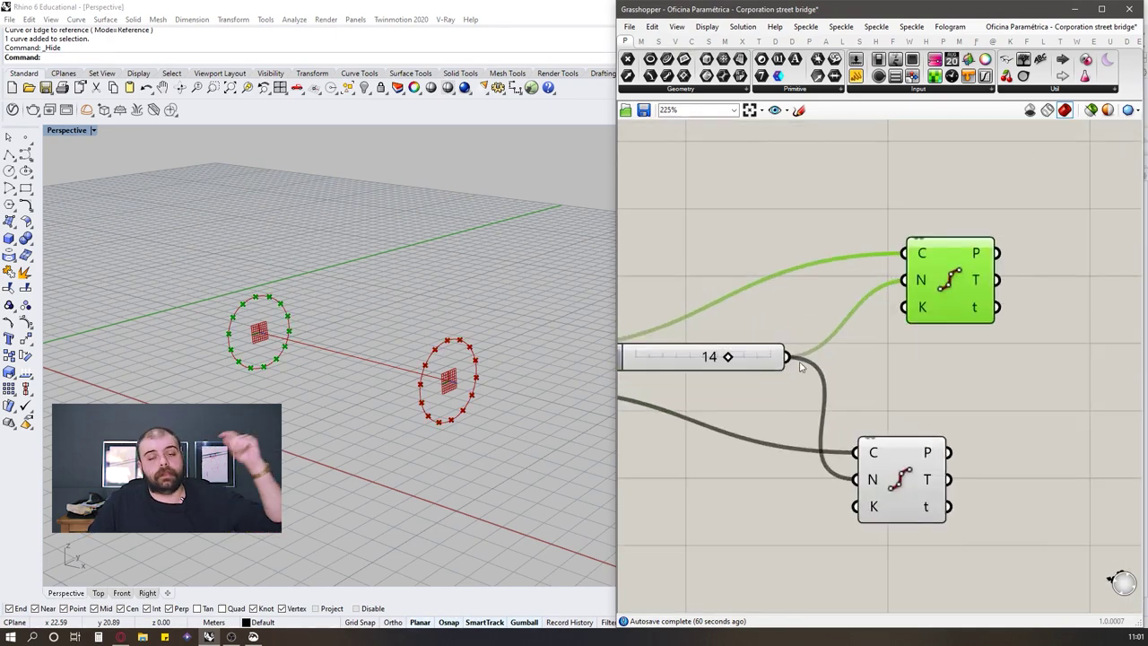
left_click(886, 391)
scroll(728, 392, "down", 5)
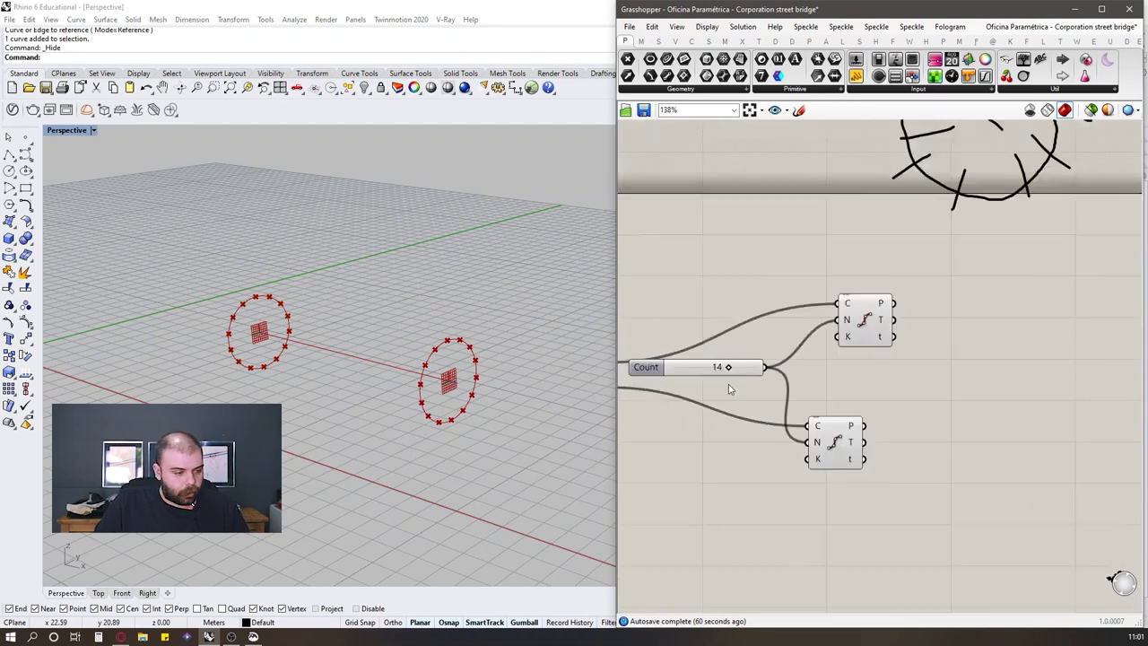
Step: Add a Shift List component beside the Divide Curve components and connect the upper Divide Curve's P output to its L input
double_click(917, 370)
type("shift list")
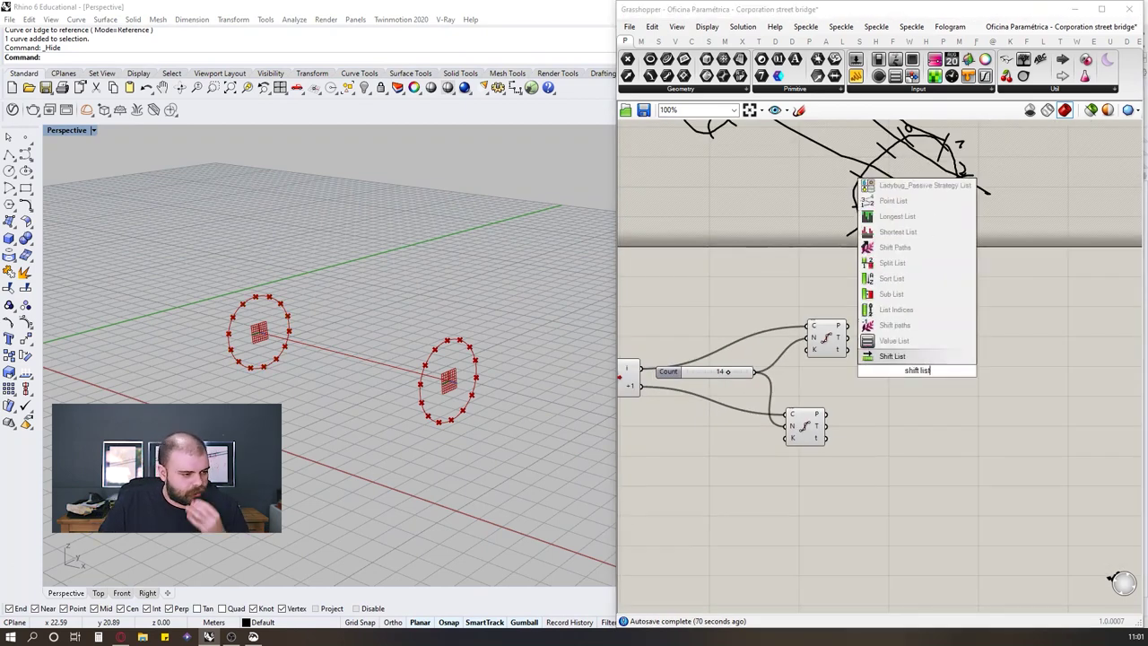
key("Return")
scroll(852, 382, "up", 3)
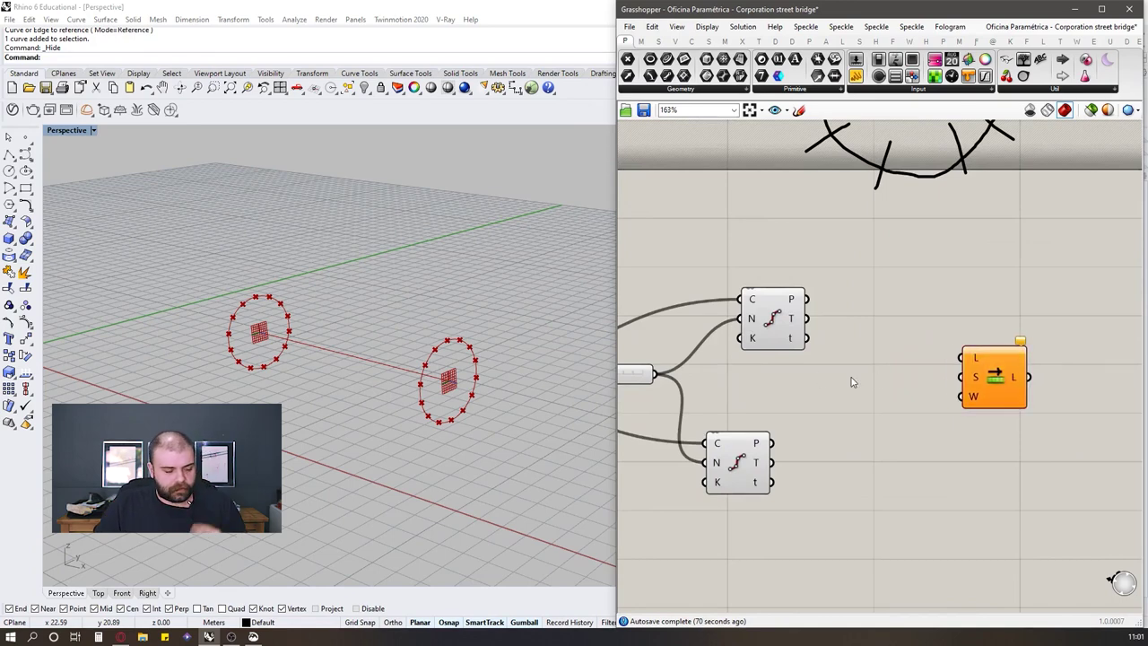
left_click(780, 319)
left_click_drag(997, 364, 995, 355)
left_click_drag(778, 324, 775, 322)
left_click(990, 375)
left_click_drag(991, 376, 978, 371)
left_click(778, 327)
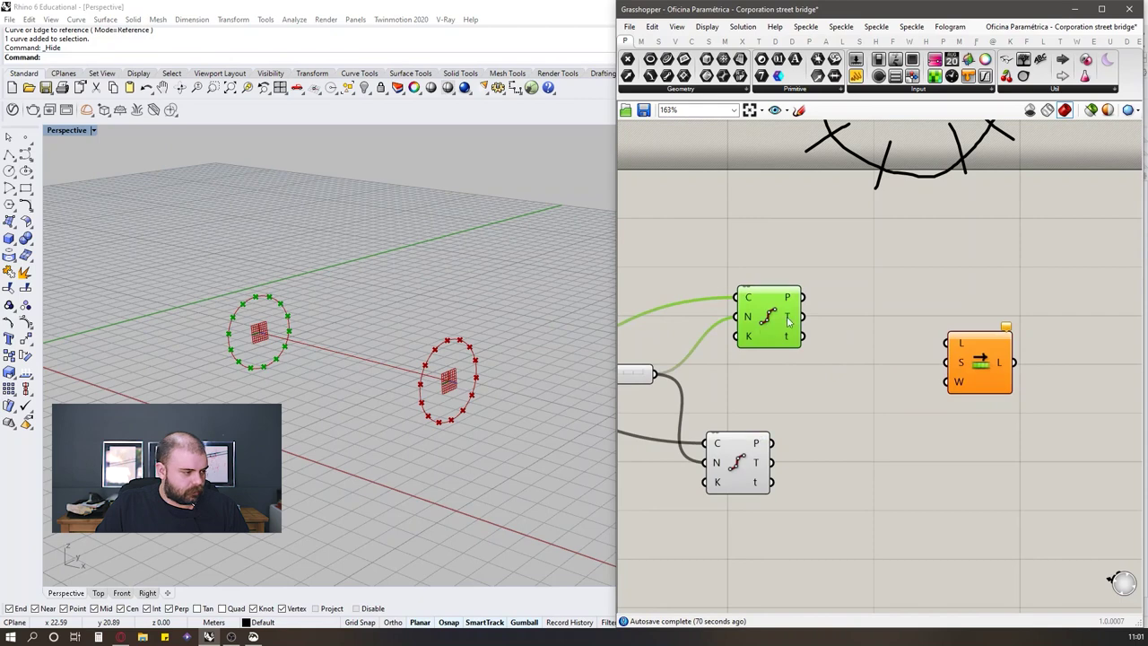
left_click_drag(802, 297, 951, 342)
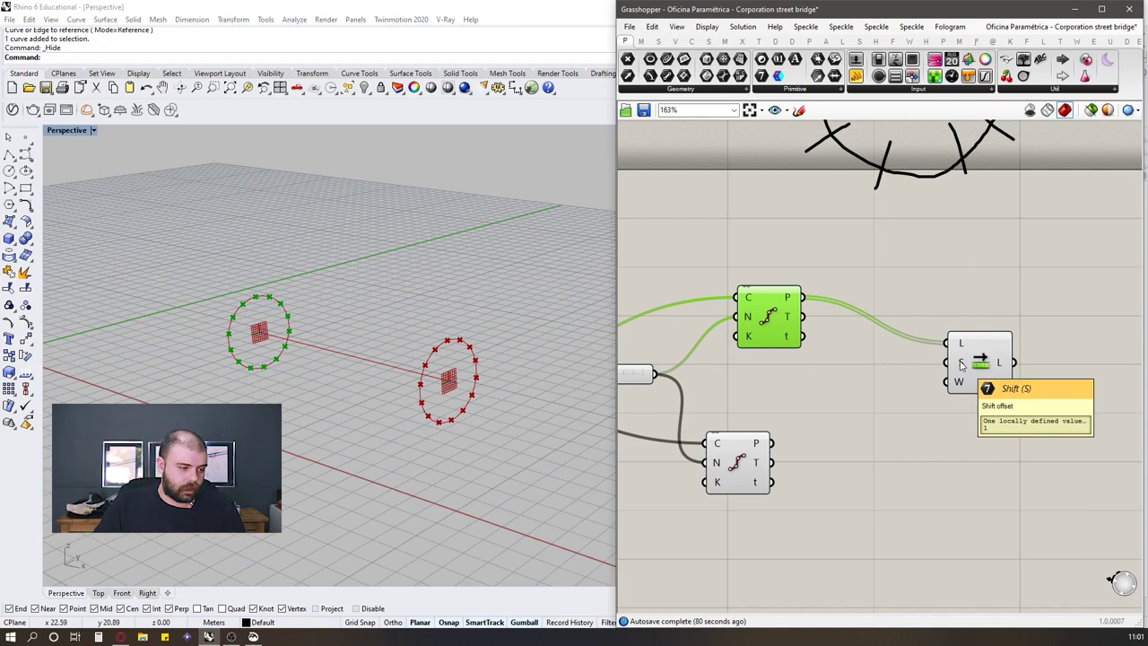
Step: Add an integer number slider ranging from 0 to 10 between the Divide Curve components and Shift List
double_click(870, 381)
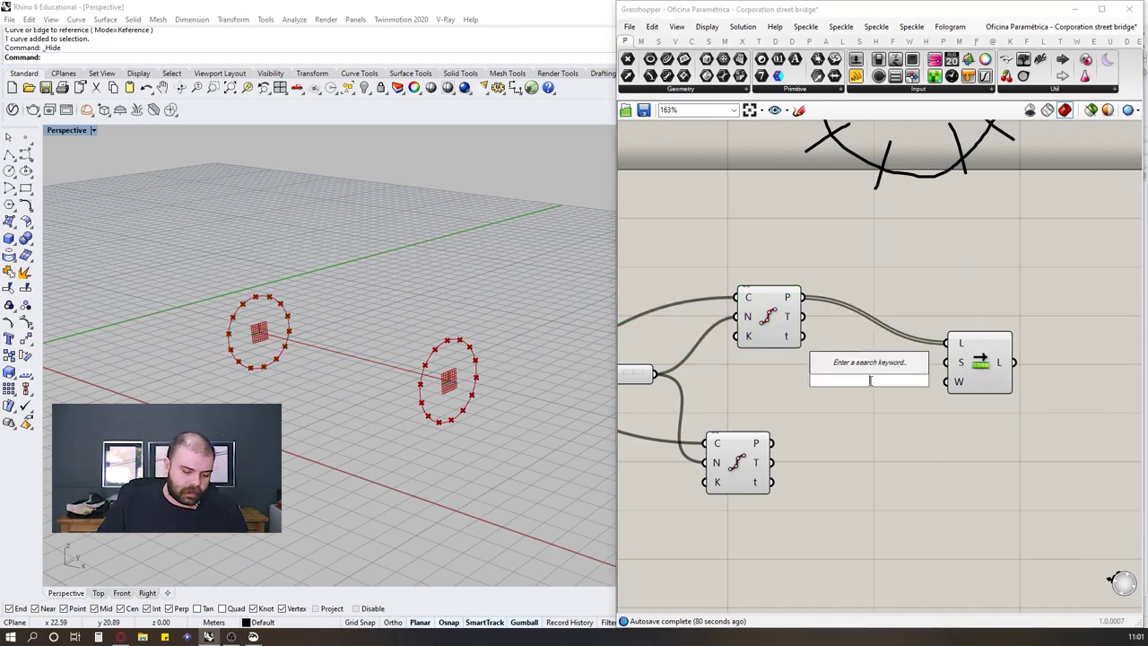
type("0")
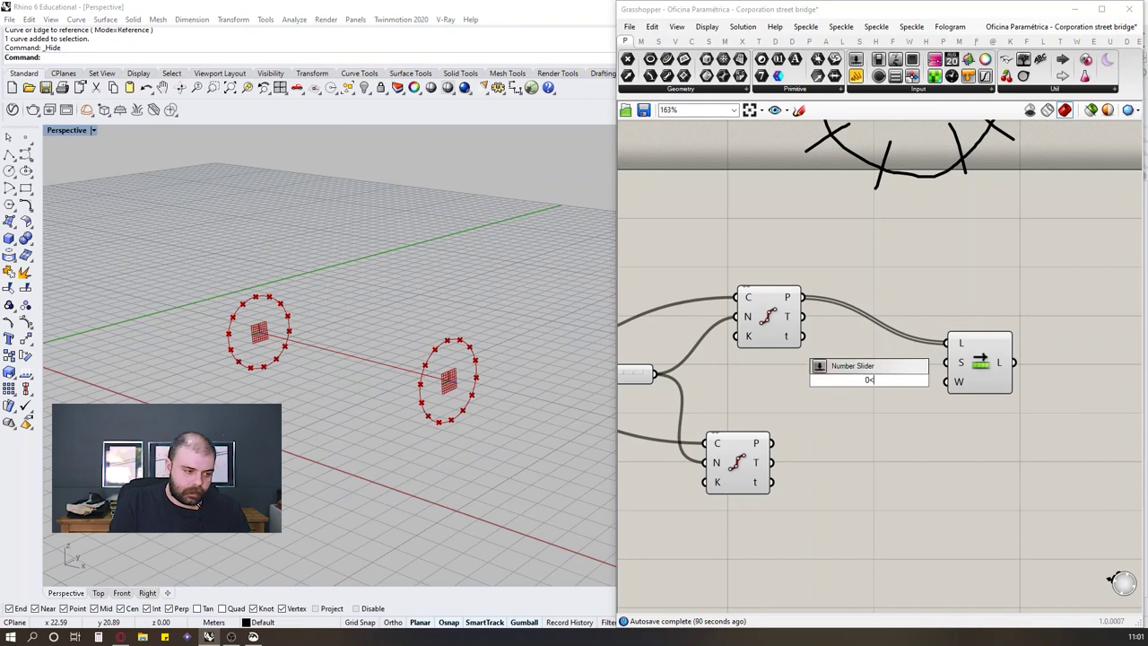
type("<10")
key("Return")
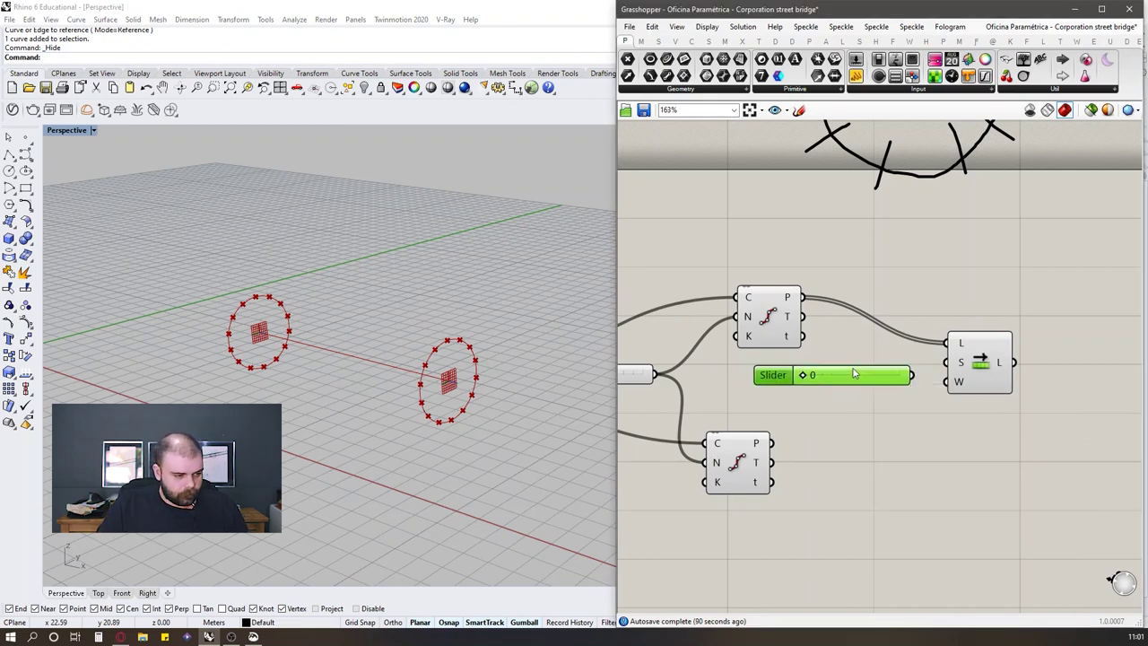
Step: Connect the number slider to Shift List's S input and set the shift to 1
left_click_drag(912, 375, 946, 362)
scroll(803, 377, "up", 3)
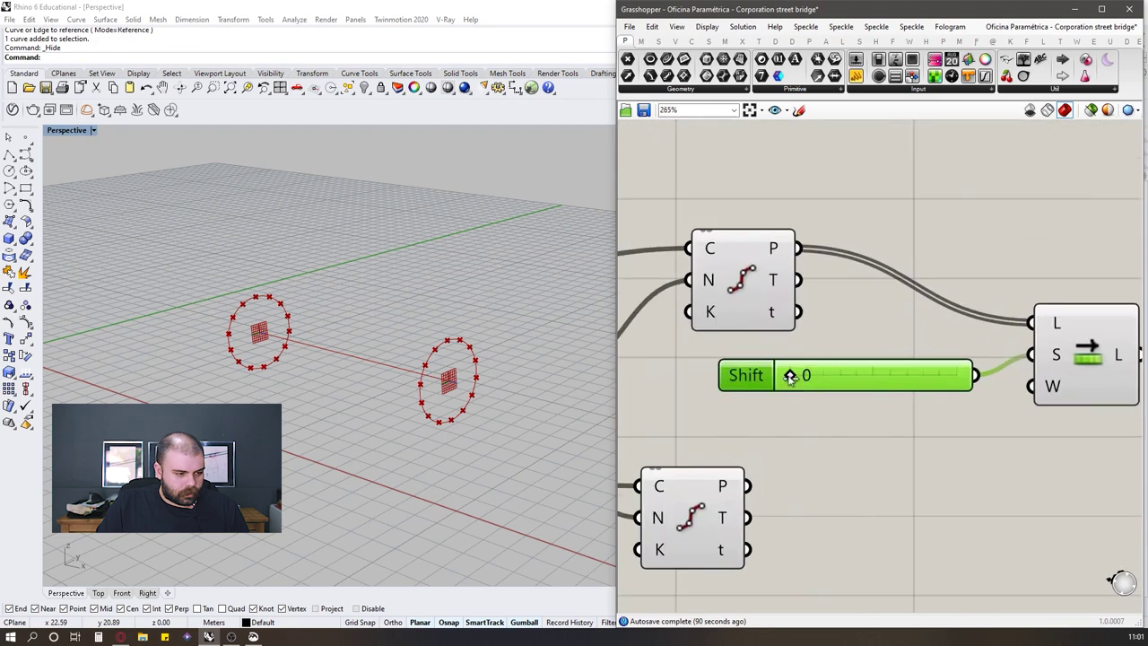
left_click_drag(793, 377, 806, 377)
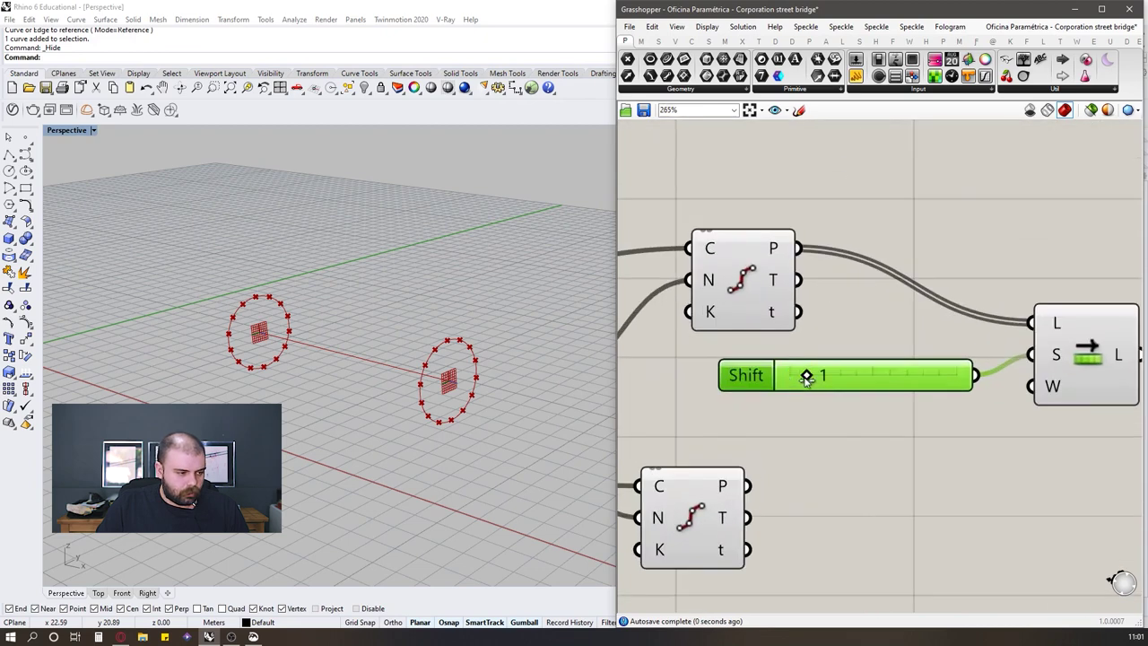
Step: Add a Point List component above the upper Divide Curve and connect that Divide Curve's P output to its P input
scroll(913, 177, "down", 4)
scroll(842, 139, "up", 3)
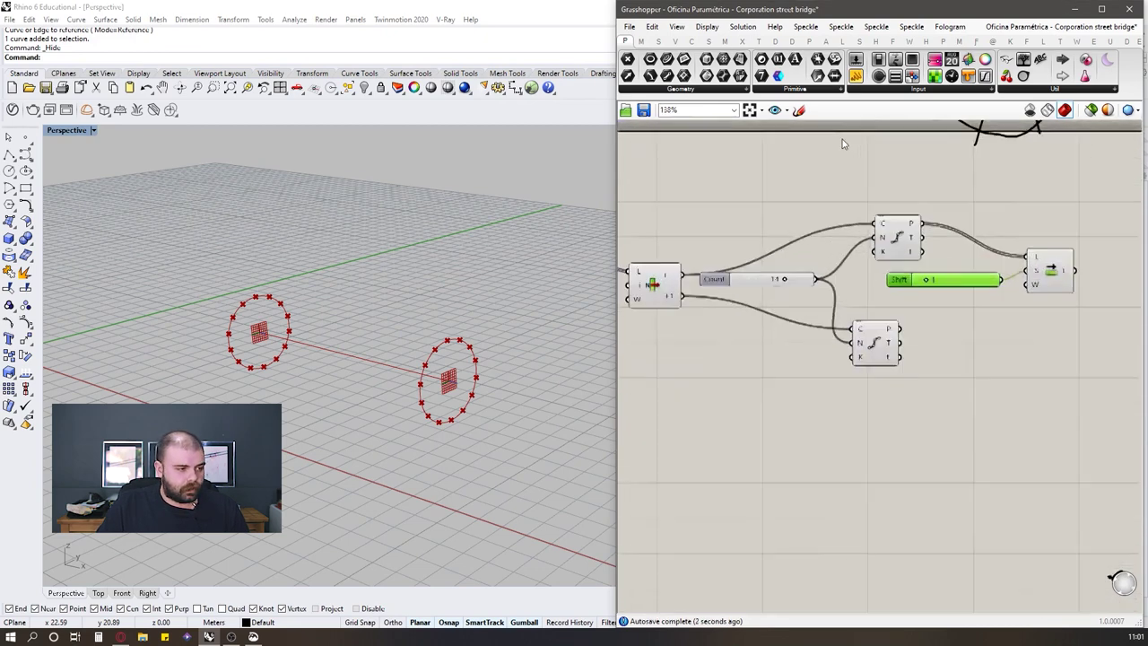
double_click(868, 182)
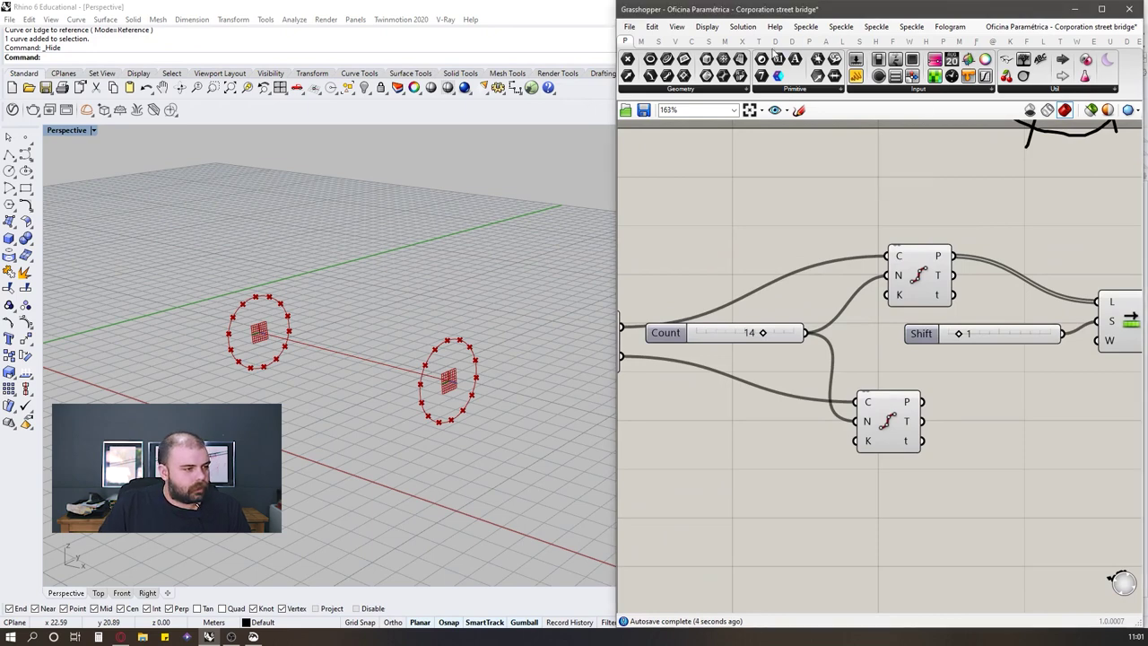
left_click(792, 41)
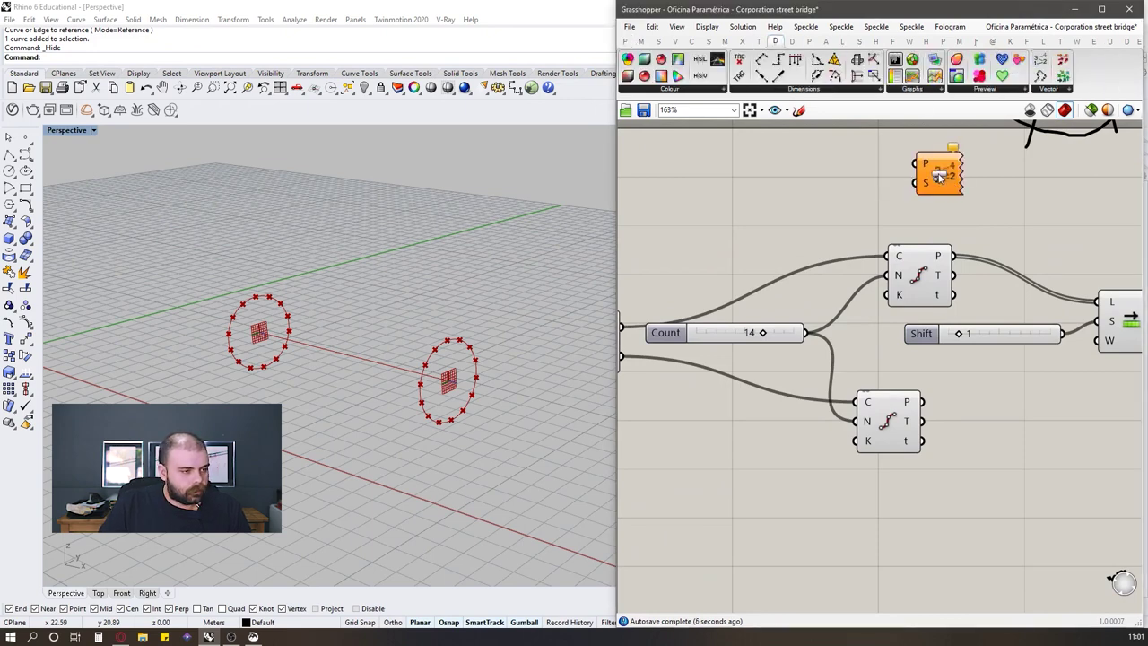
scroll(938, 174, "down", 4)
scroll(866, 291, "up", 2)
scroll(866, 291, "up", 2)
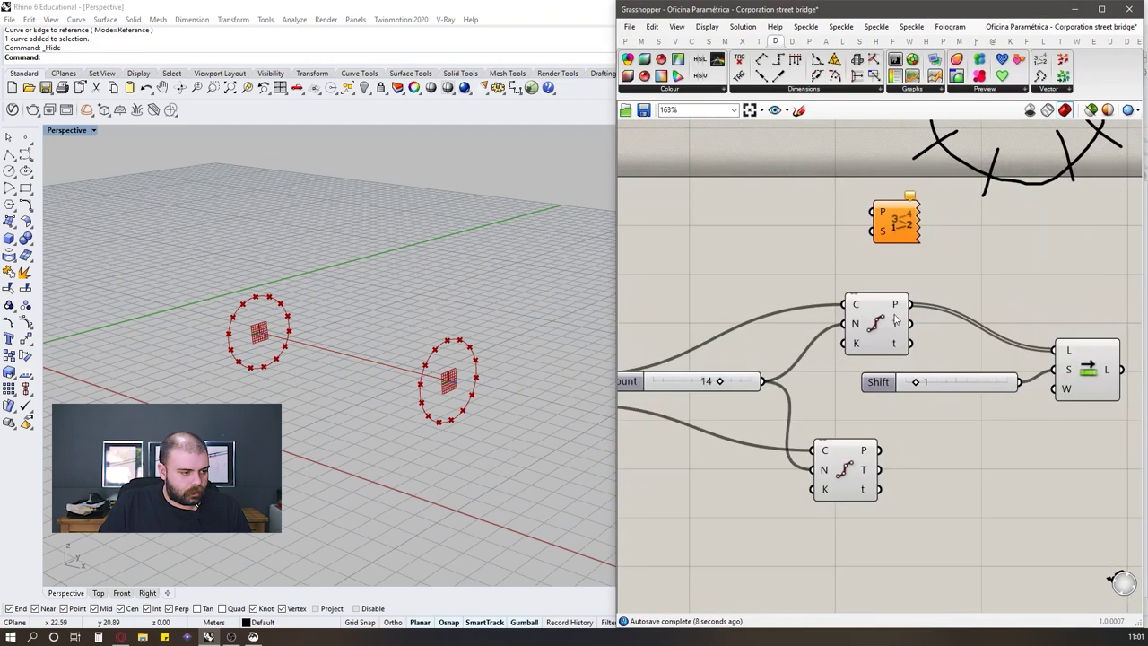
left_click_drag(910, 305, 1050, 240)
scroll(878, 263, "down", 2)
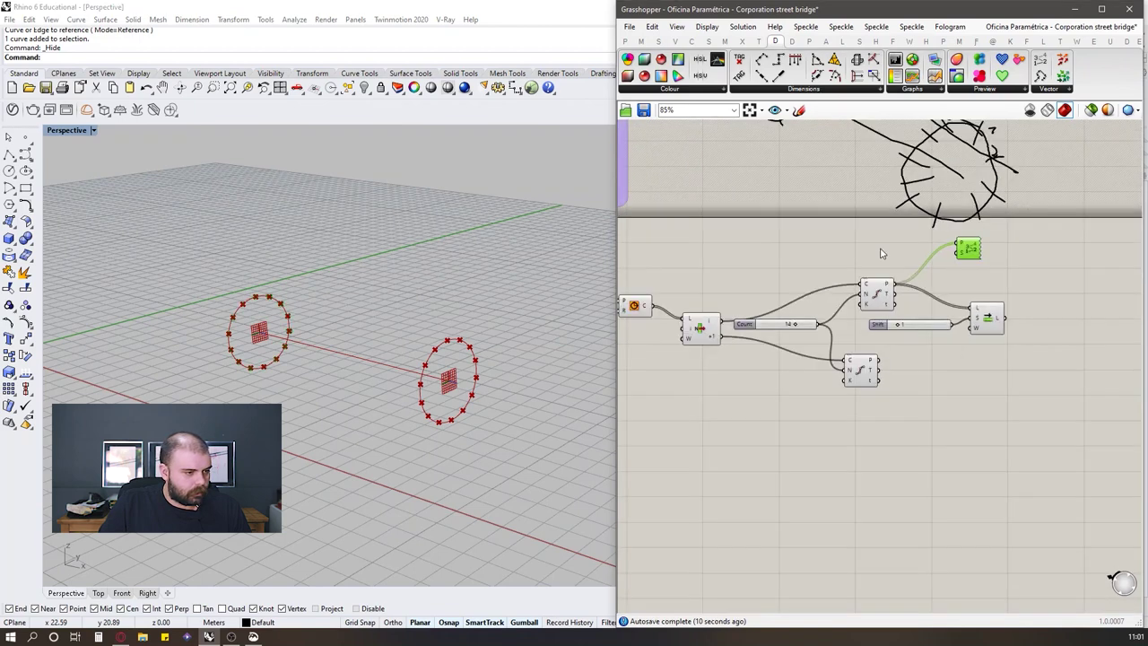
Step: Add a number slider with value 2 beside Point List and connect it to the S input
double_click(886, 244)
key("Escape")
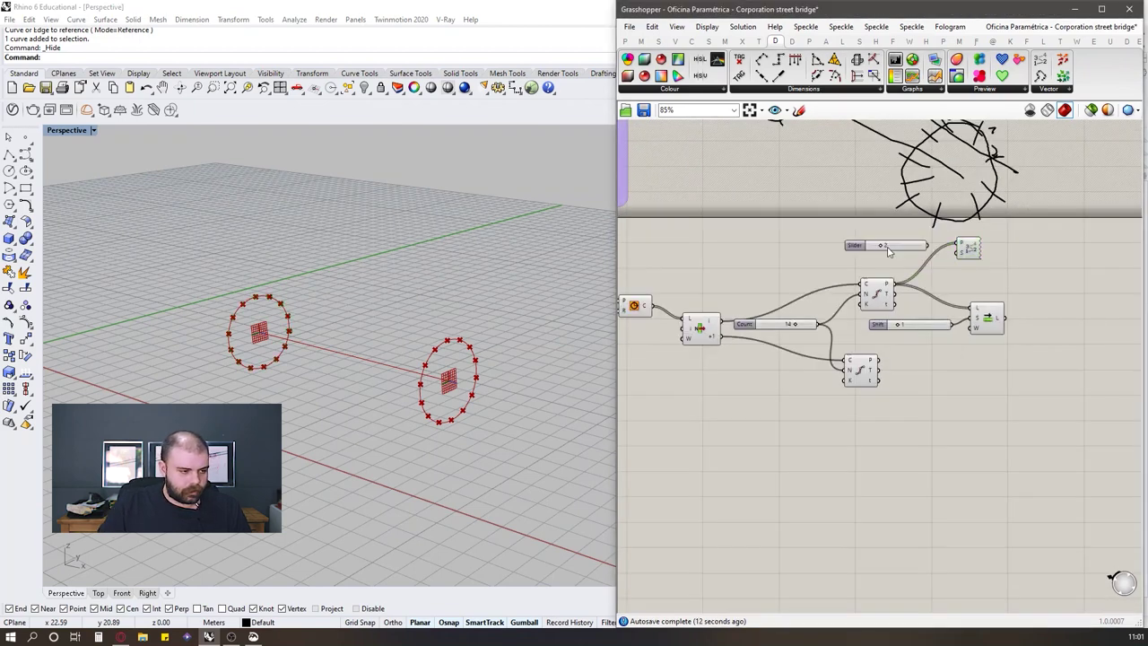
scroll(913, 257, "up", 4)
left_click_drag(943, 233, 1016, 269)
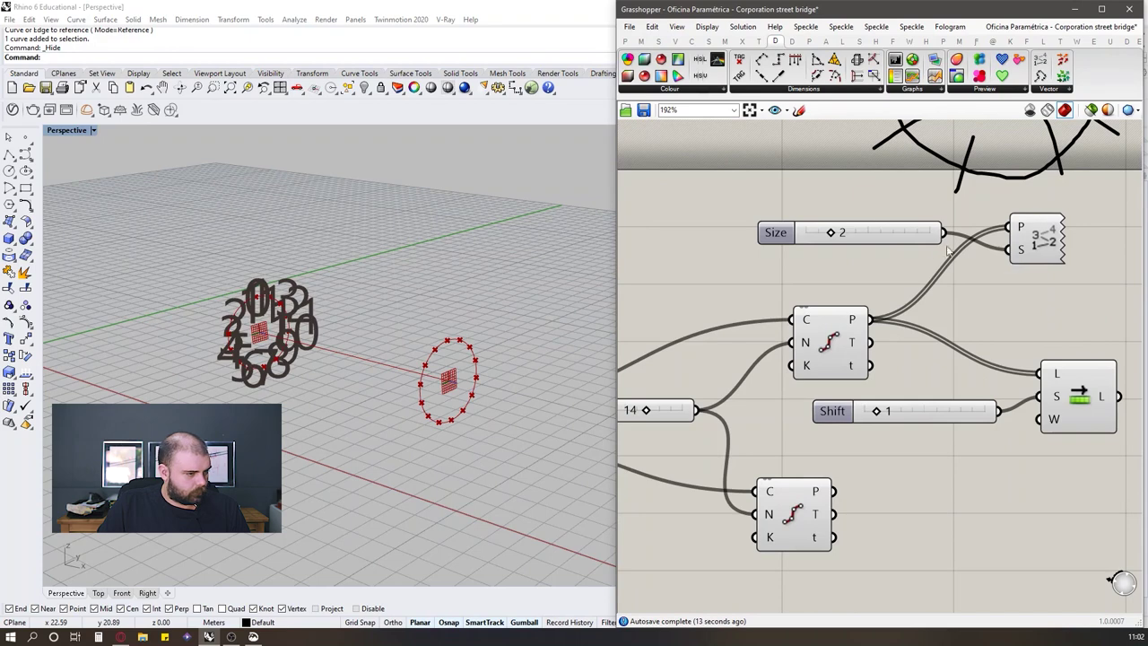
Step: Set the Size slider to 1 and the Count slider to 9, bringing the numbered circle into close view
left_click_drag(848, 235, 729, 259)
left_click_drag(811, 235, 817, 235)
scroll(750, 371, "up", 3)
left_click_drag(771, 320, 736, 336)
scroll(341, 332, "up", 4)
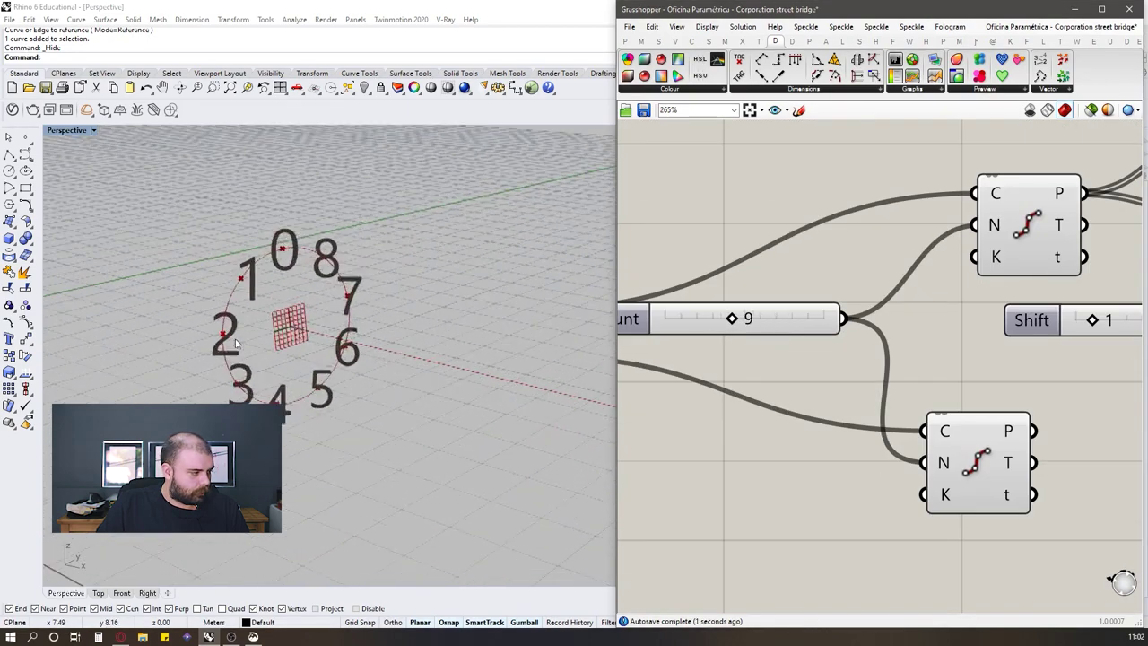
scroll(278, 314, "down", 2)
scroll(268, 310, "up", 4)
scroll(268, 309, "down", 2)
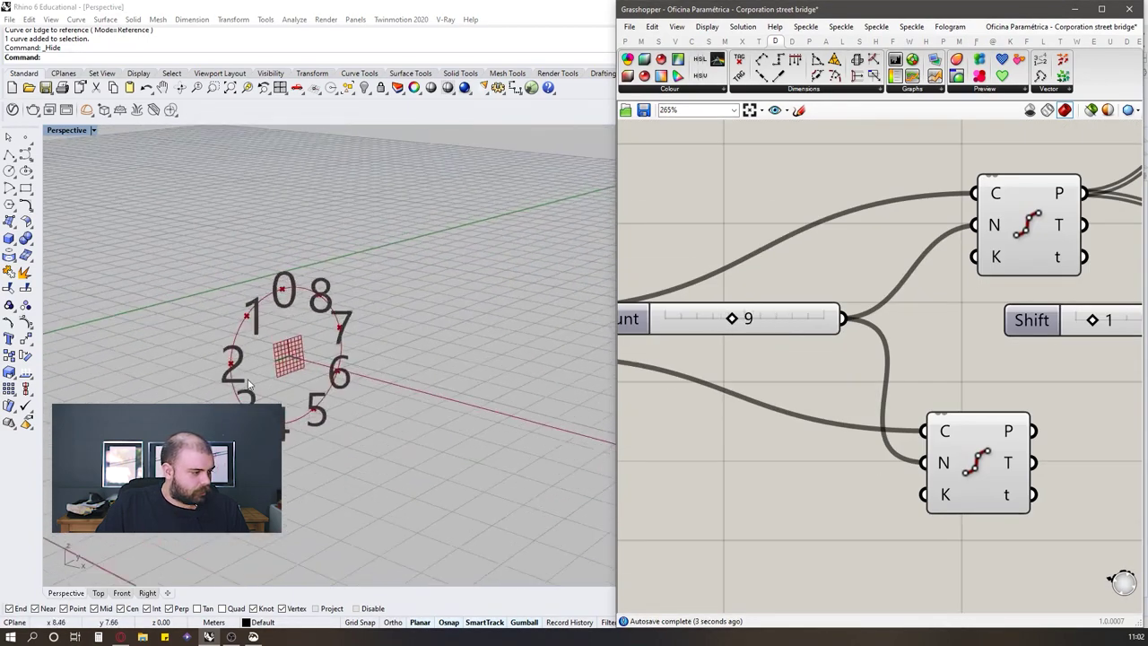
scroll(300, 248, "up", 2)
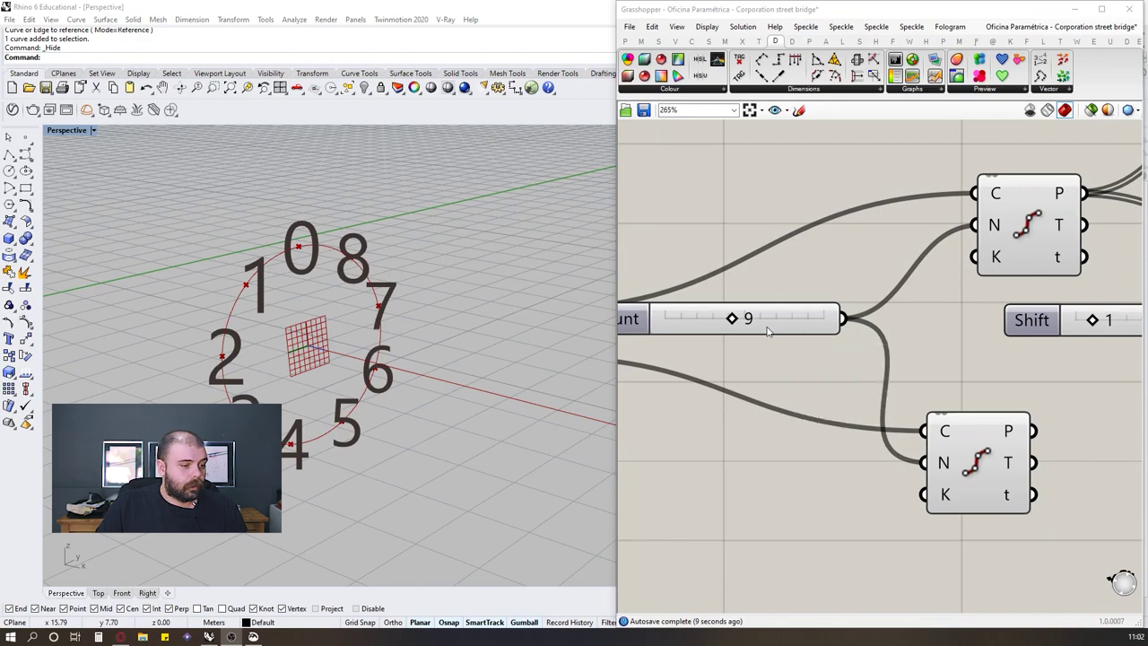
Step: Move the Size slider and Point List near Shift List and connect Shift List's L output to Point List's P input
scroll(771, 330, "down", 5)
scroll(770, 312, "up", 4)
left_click_drag(916, 305, 725, 219)
scroll(758, 243, "down", 2)
left_click_drag(813, 239, 951, 234)
scroll(839, 254, "up", 2)
left_click_drag(882, 393, 995, 220)
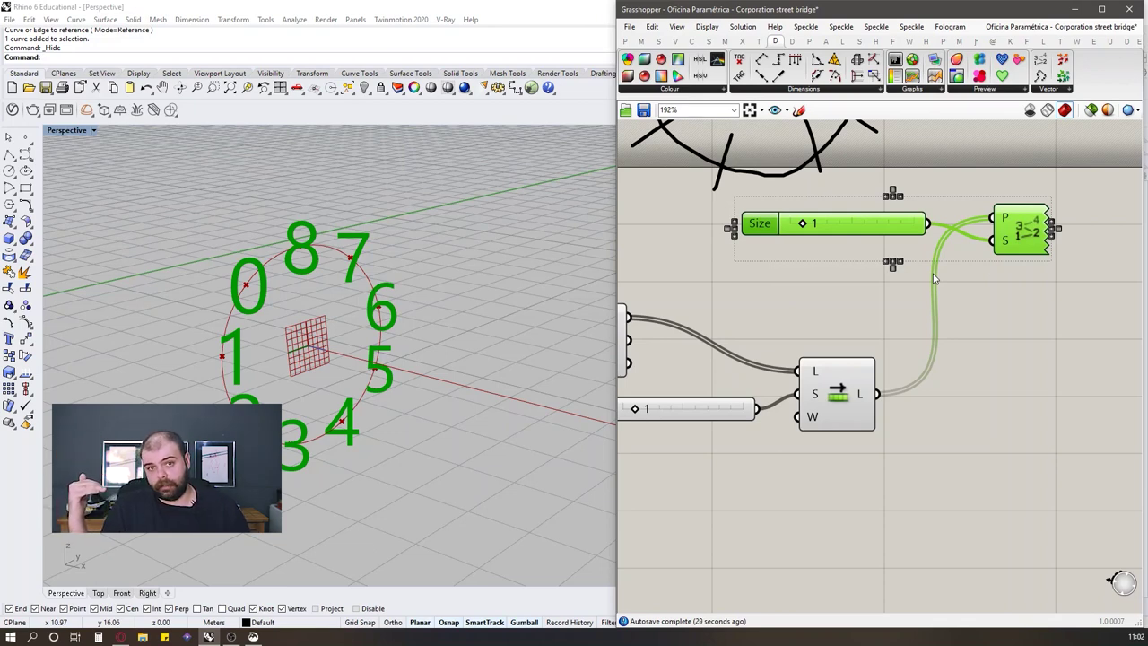
Step: Delete the Point List component together with its Size slider
scroll(932, 273, "down", 3)
scroll(972, 249, "up", 3)
left_click_drag(1071, 299, 856, 215)
key("Delete")
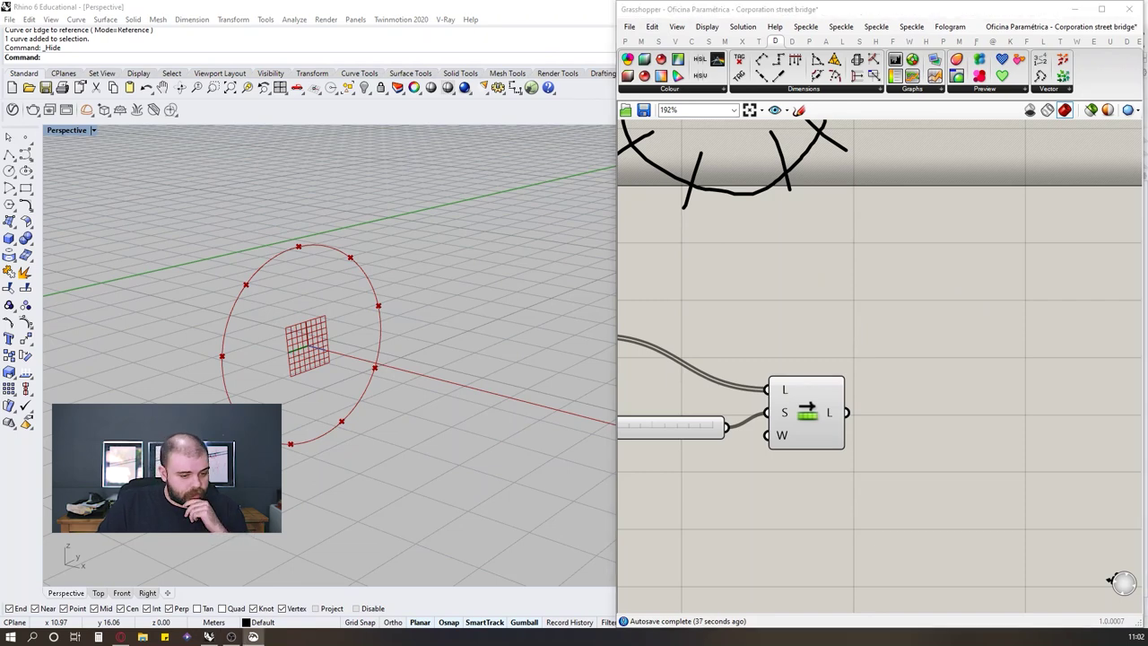
Step: Align Shift List with the upper Divide Curve and add a Line component beyond it
left_click(987, 318)
scroll(868, 352, "down", 3)
left_click_drag(842, 385, 845, 357)
left_click(936, 351)
double_click(938, 352)
type("line")
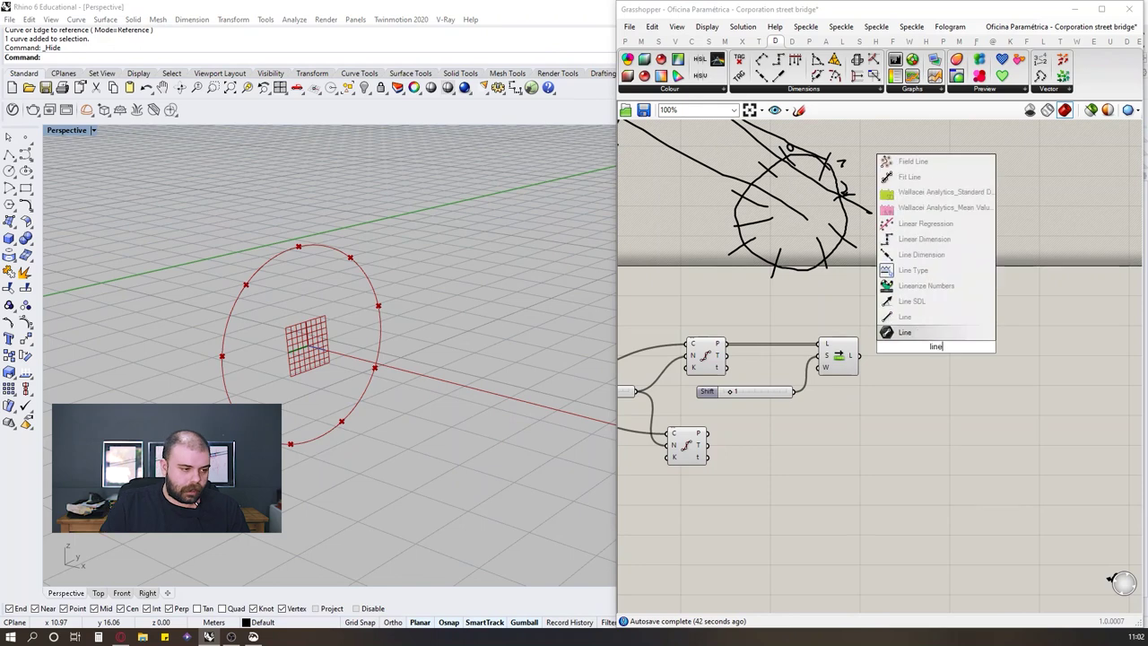
left_click(923, 331)
Step: Connect Shift List's L output to Line's A input and the lower Divide Curve's P output to Line's B input
scroll(897, 332, "up", 2)
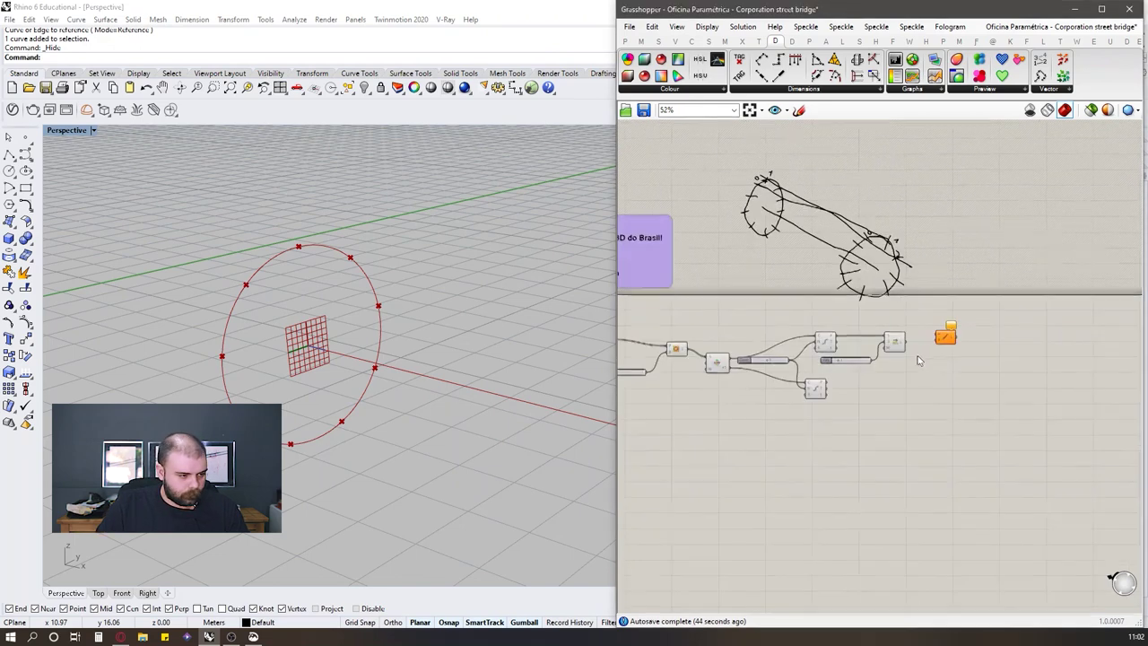
left_click_drag(890, 318, 968, 299)
scroll(968, 309, "down", 1)
left_click_drag(723, 407, 1012, 362)
Step: Set the Shift slider to 2 and examine the twisted lines between the two circles
scroll(485, 363, "down", 4)
right_click_drag(457, 356, 502, 349)
scroll(338, 370, "down", 5)
scroll(451, 387, "up", 8)
scroll(457, 353, "down", 2)
scroll(744, 363, "up", 5)
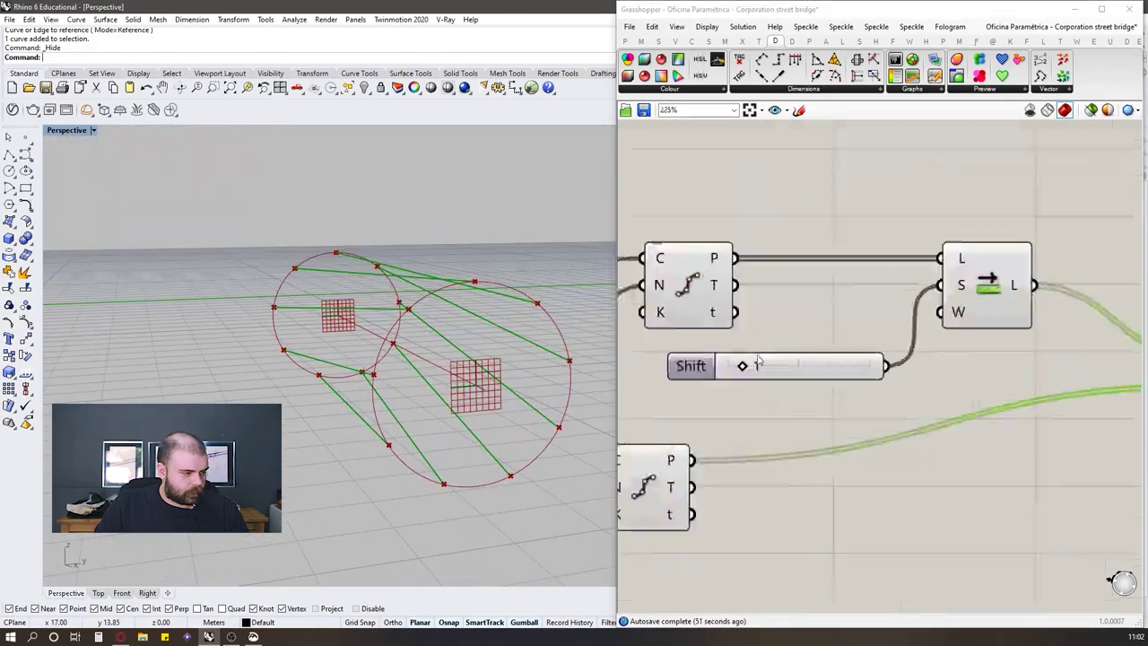
left_click_drag(740, 369, 757, 373)
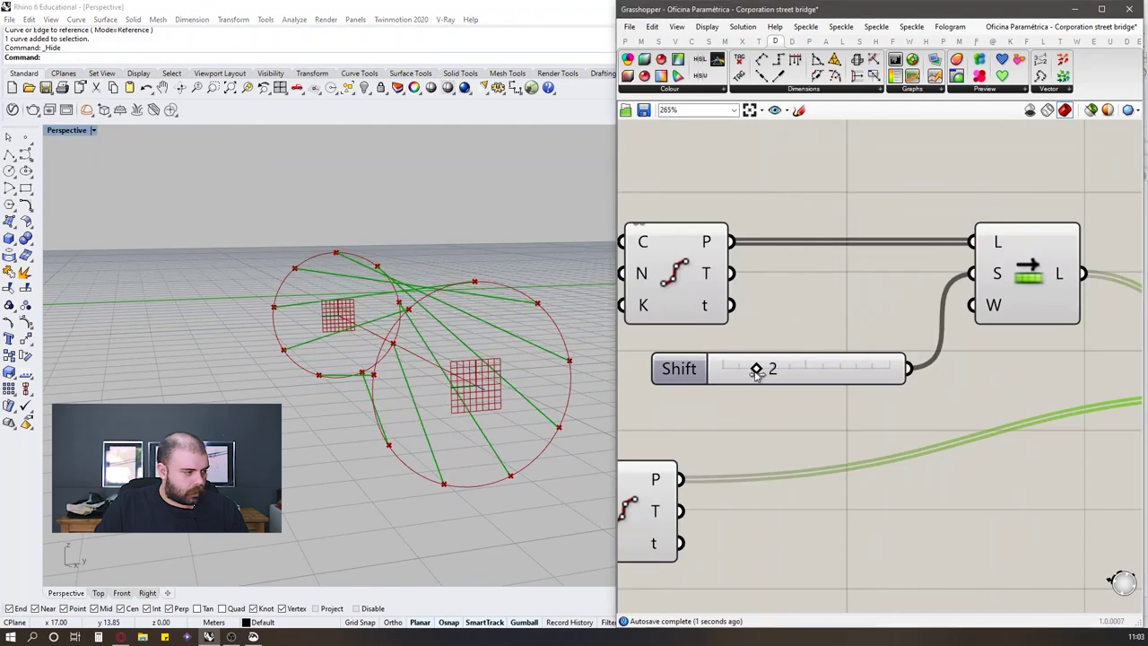
scroll(440, 363, "down", 7)
right_click_drag(439, 363, 465, 344)
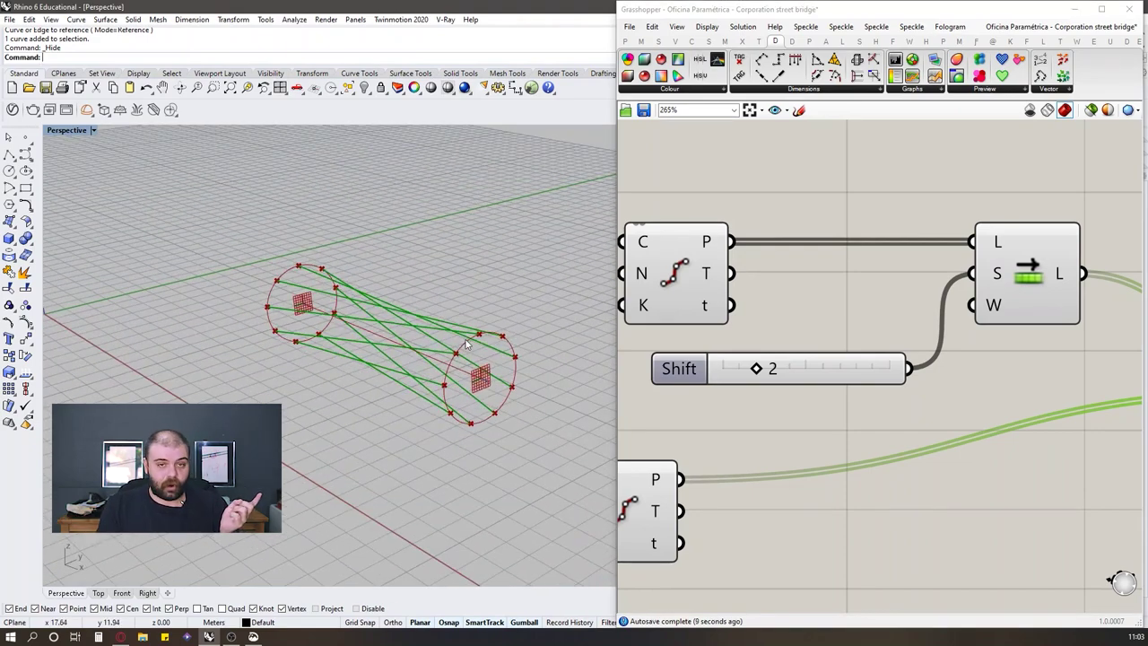
Step: Clear the component selection and widen the Grasshopper window slightly over the Rhino viewport
scroll(789, 266, "down", 4)
scroll(723, 337, "up", 2)
left_click_drag(744, 381, 772, 381)
left_click(787, 343)
scroll(780, 333, "down", 4)
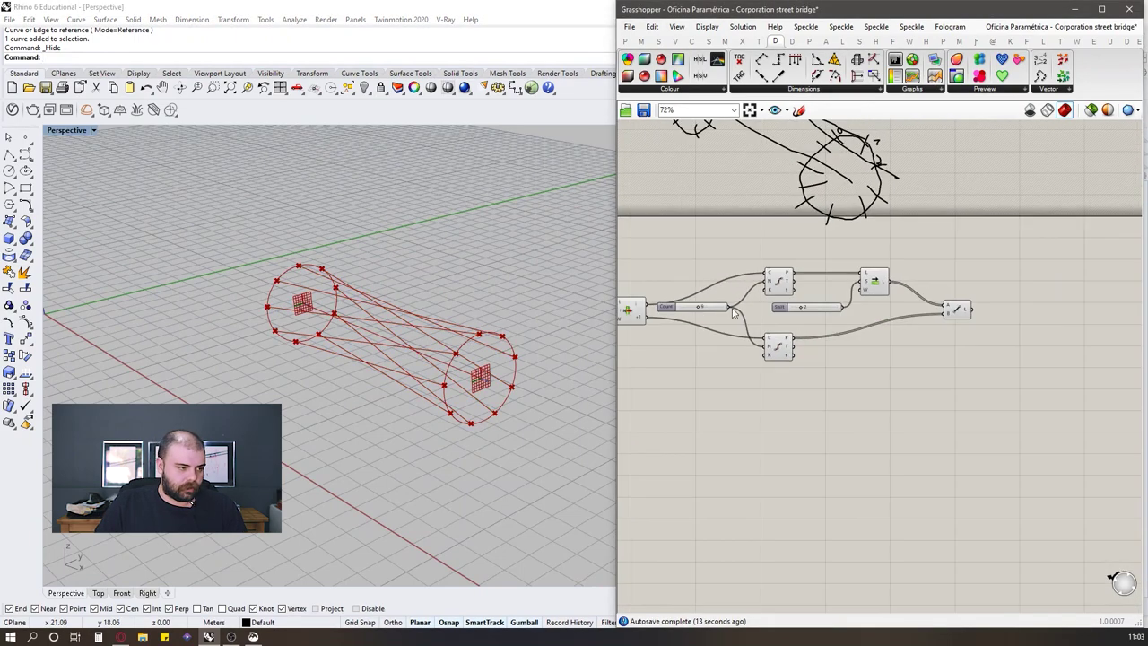
left_click_drag(617, 284, 597, 283)
scroll(758, 282, "up", 1)
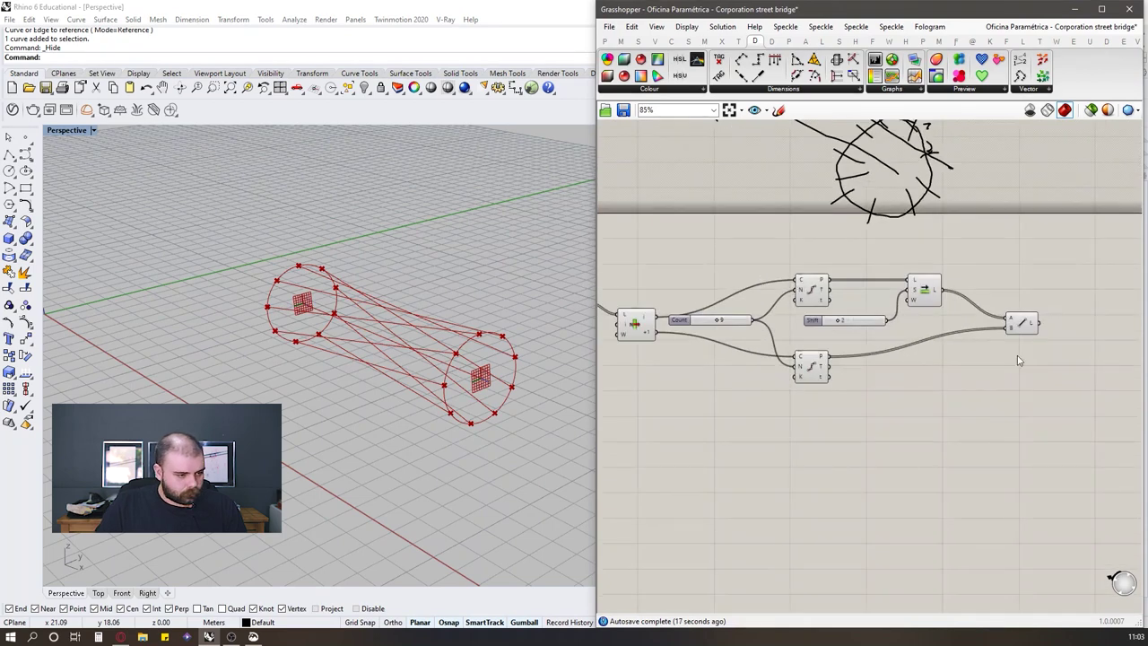
Step: Duplicate the components from List Item through Line, including the Count and Shift sliders, directly below the originals
left_click_drag(1099, 451, 625, 264)
scroll(812, 269, "down", 3)
scroll(718, 305, "up", 2)
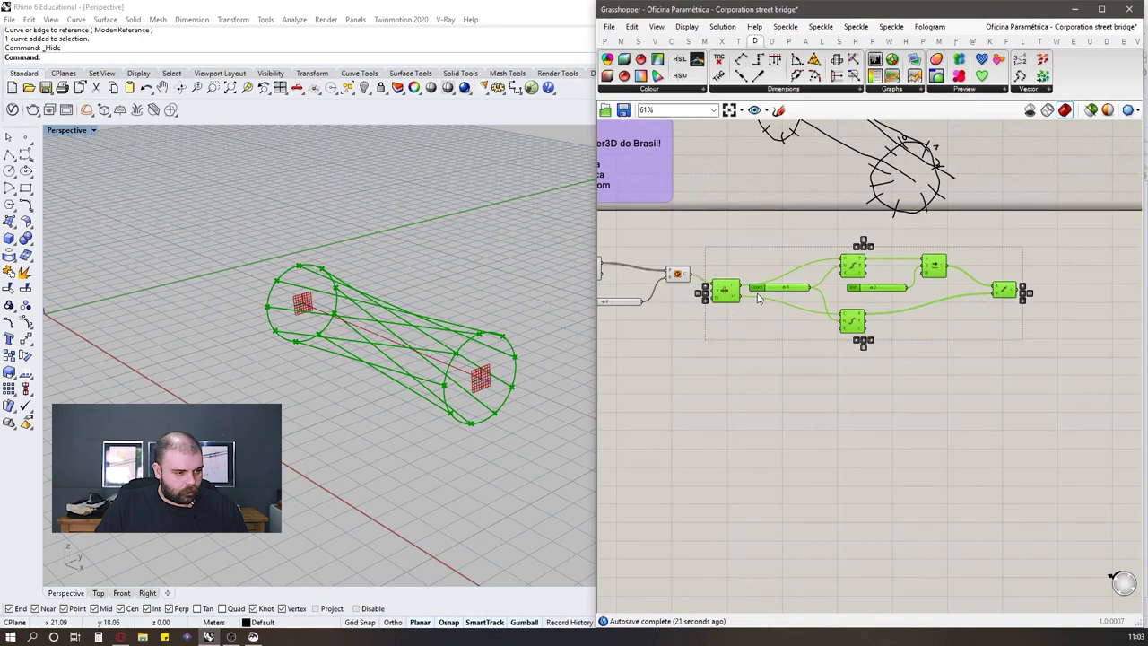
left_click_drag(723, 298, 720, 396, "alt")
scroll(910, 388, "up", 3)
scroll(852, 366, "down", 4)
scroll(885, 383, "up", 5)
left_click(905, 446)
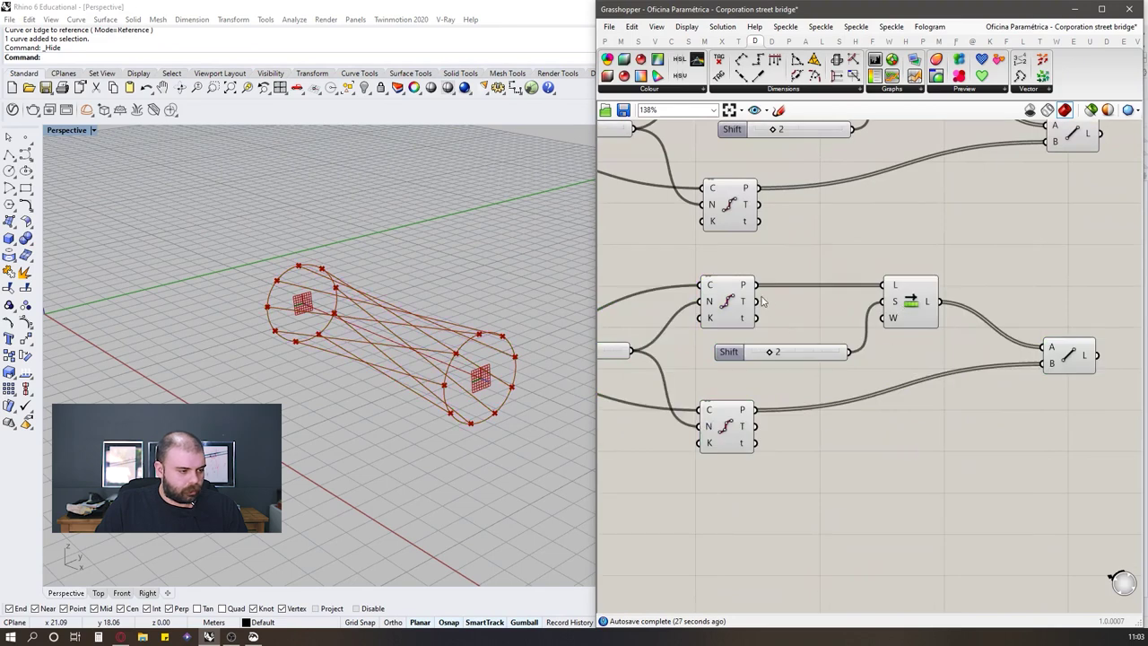
Step: In the copied group, wire the upper Divide Curve's points directly to Line's A and the lower one's through Shift List to B
left_click_drag(761, 291, 1046, 348)
left_click_drag(913, 304, 935, 419)
left_click_drag(780, 352, 747, 460)
left_click_drag(756, 410, 1045, 363)
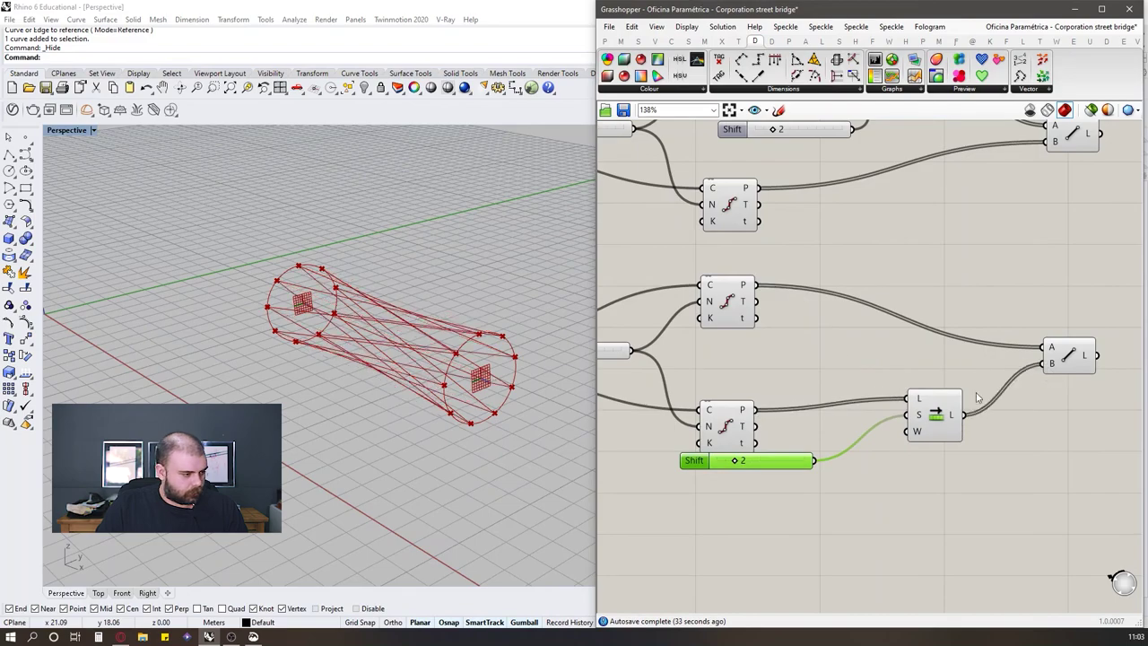
Step: Align the copied group's lower Divide Curve beneath its upper one and check the crossing lines in the model
left_click_drag(729, 436, 749, 406)
scroll(487, 361, "up", 7)
right_click_drag(490, 361, 489, 300)
scroll(471, 318, "down", 10)
left_click(831, 335)
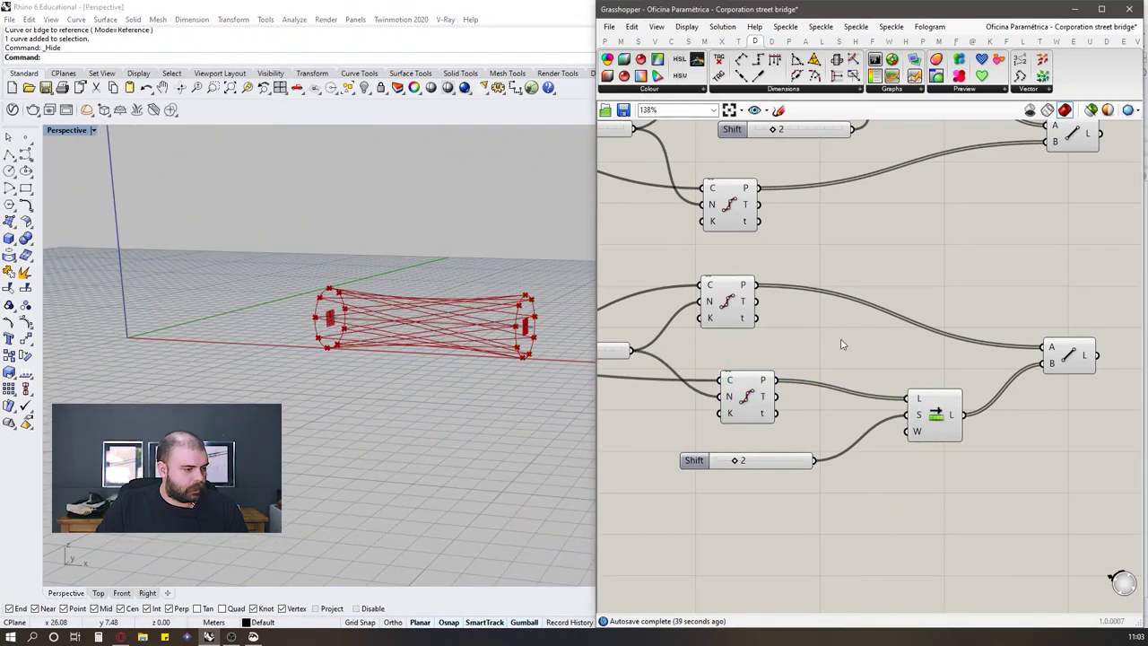
scroll(854, 336, "down", 4)
scroll(854, 336, "up", 4)
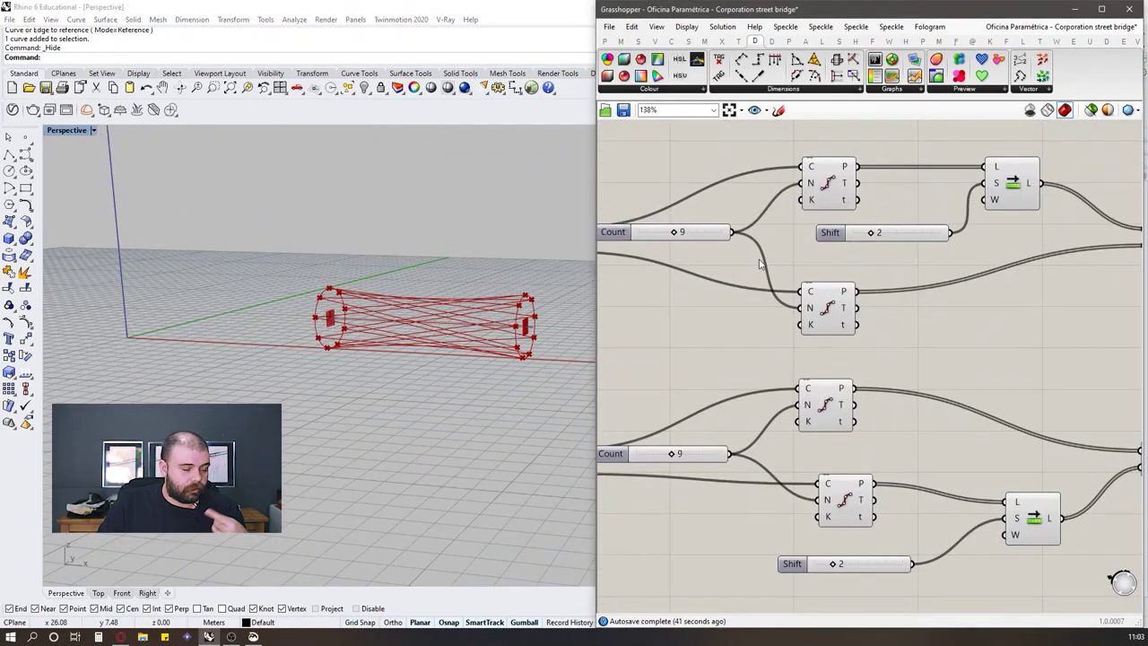
left_click_drag(834, 492, 804, 485)
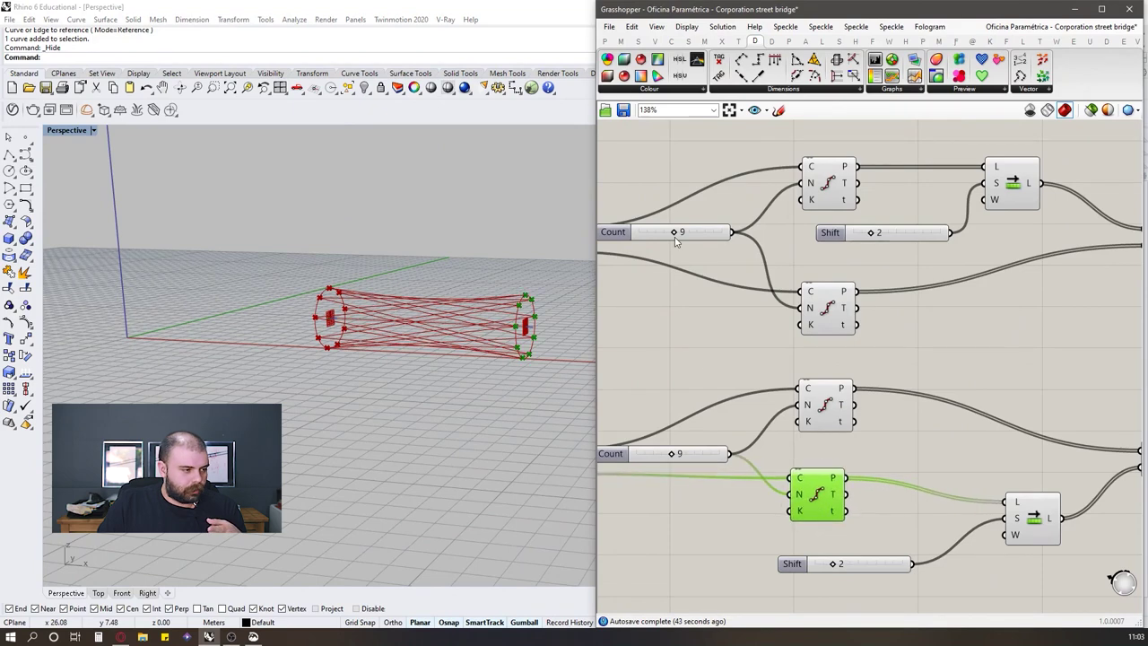
Step: Set the original Count slider to 15 and the copied Count slider to 10
left_click_drag(673, 232, 699, 232)
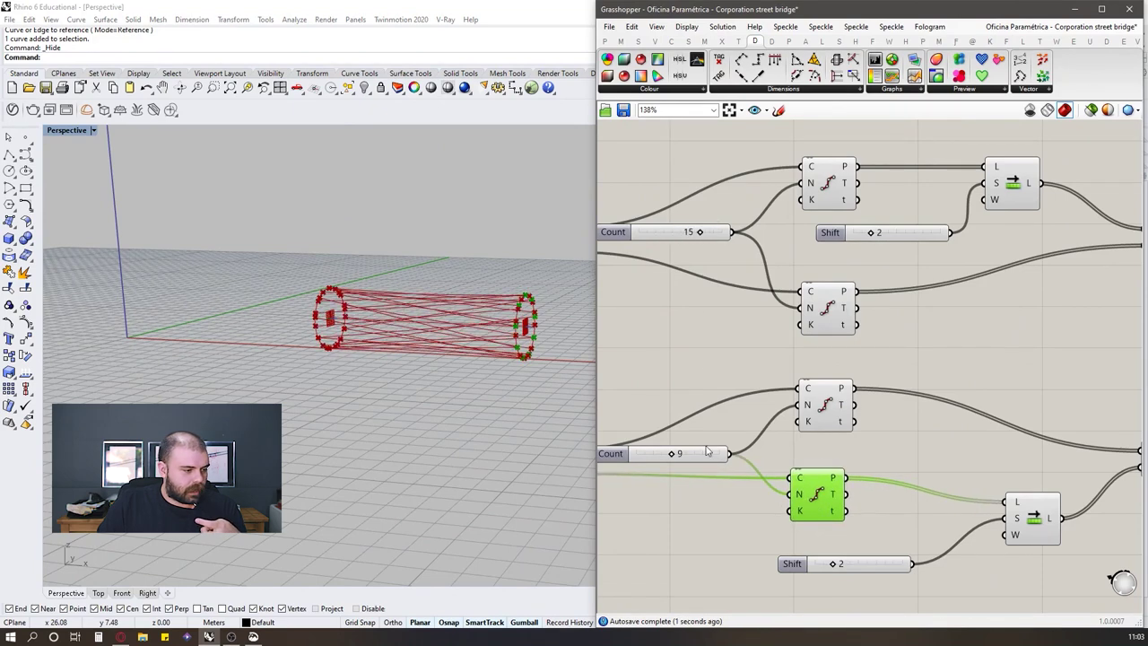
mouse_move(673, 457)
left_mouse_down()
mouse_move(724, 453)
mouse_move(633, 454)
mouse_move(676, 453)
left_mouse_up()
scroll(507, 313, "up", 5)
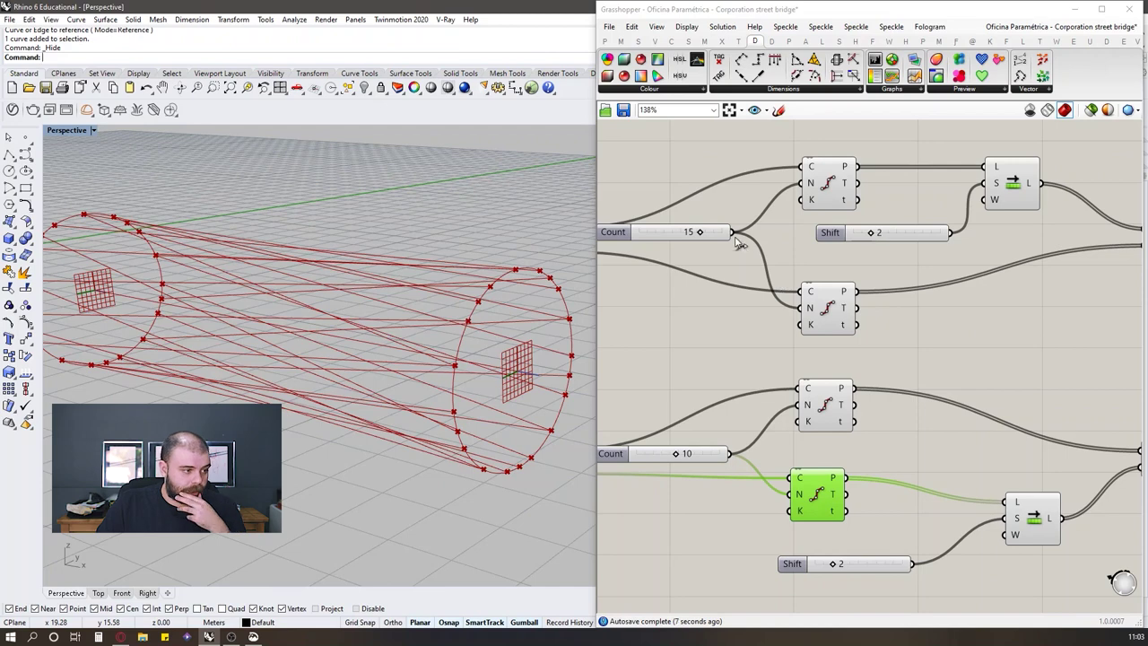
Step: Connect the original Count slider to the N inputs of both copied Divide Curves and delete the copied Count slider
left_click_drag(731, 232, 800, 404)
left_click_drag(731, 233, 791, 493)
left_click(703, 456)
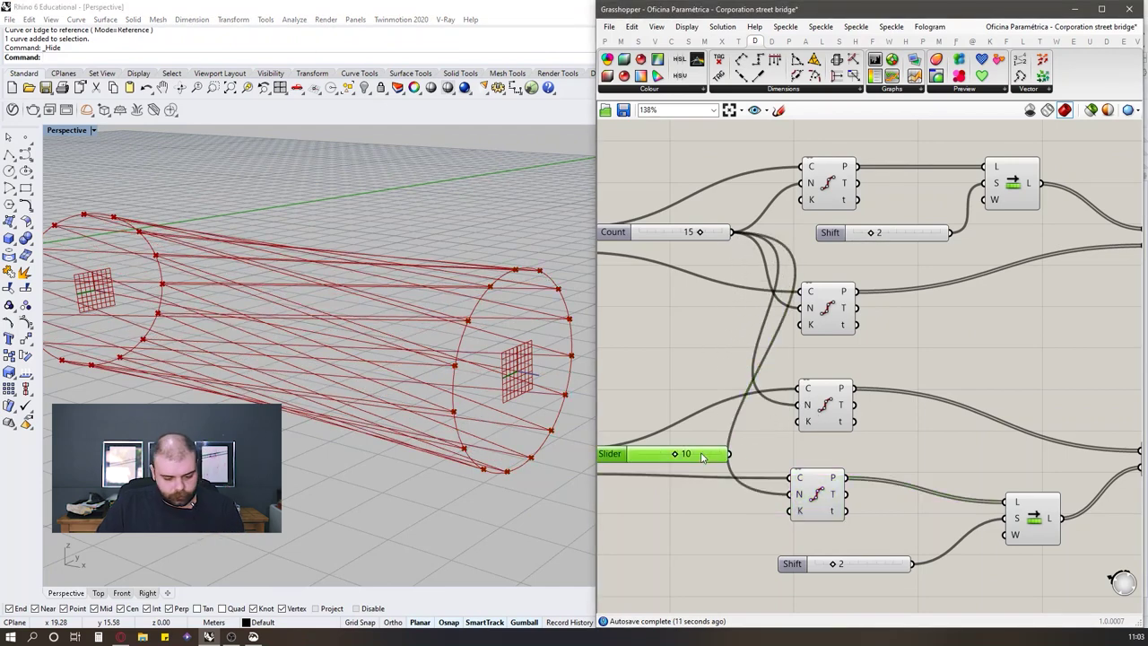
key("Delete")
Step: Move the shared Count slider down between the two Divide Curve pairs and set it to 16
mouse_move(431, 341)
right_mouse_down()
mouse_move(438, 332)
mouse_move(428, 348)
right_mouse_up()
left_click_drag(699, 232, 678, 341)
left_click(712, 250)
left_click_drag(915, 337, 945, 346)
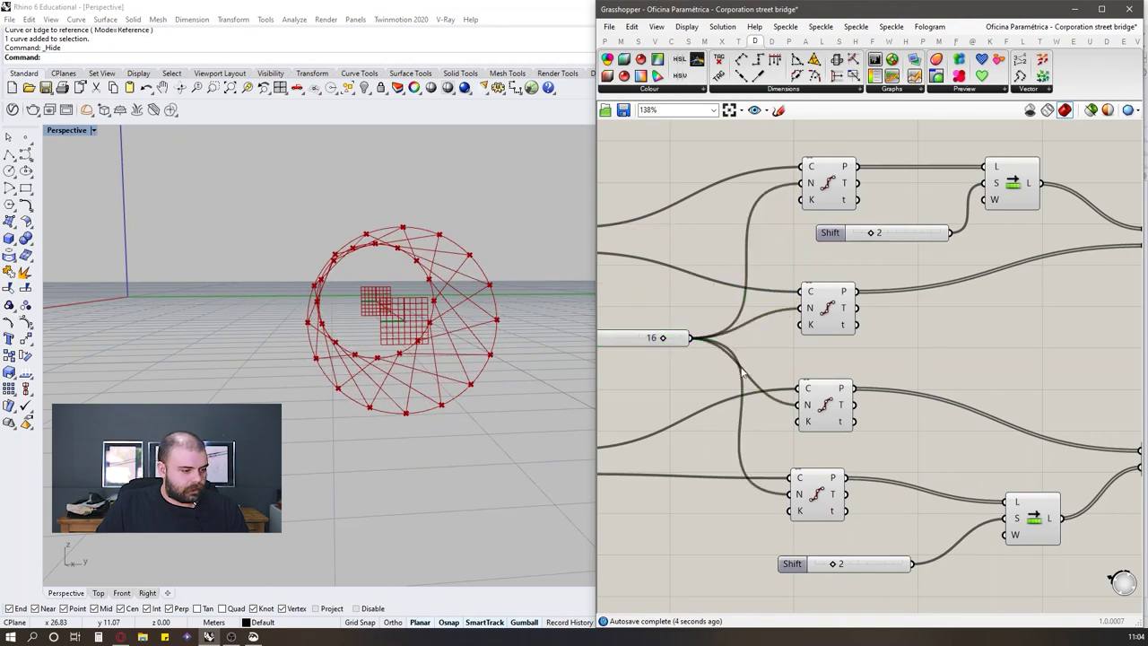
Step: Connect the lower Shift slider to the upper Shift List's S input and delete the upper Shift slider
right_click_drag(986, 565, 877, 483)
scroll(878, 483, "down", 1)
scroll(877, 487, "up", 1)
scroll(805, 476, "down", 3)
left_click_drag(798, 472, 766, 291)
left_click(797, 269)
key("Delete")
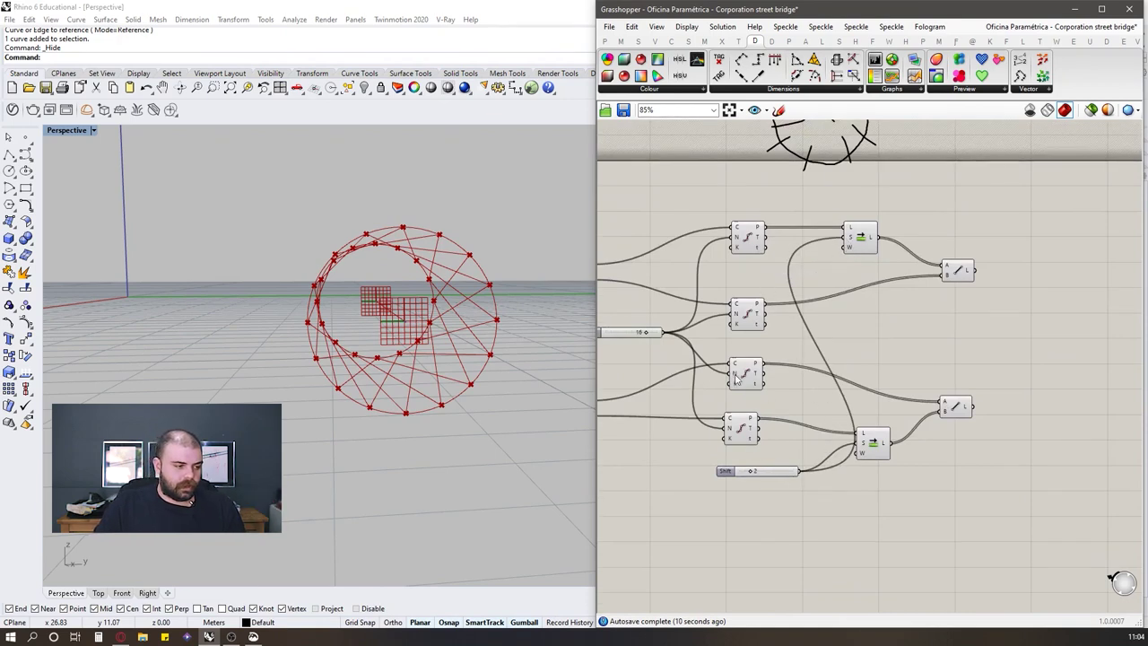
Step: Reposition the two lower Divide Curve components so they stack neatly beneath the upper pair
left_click_drag(747, 379, 747, 362)
left_click_drag(742, 430, 747, 396)
left_click_drag(749, 351, 746, 356)
left_click_drag(755, 404, 750, 424)
left_click_drag(744, 371, 745, 380)
scroll(769, 451, "up", 2)
Step: Place the shared Shift slider midway between the upper and lower Shift List components
left_click(783, 479)
scroll(787, 481, "down", 2)
mouse_move(789, 480)
left_mouse_down()
mouse_move(827, 349)
mouse_move(846, 354)
left_mouse_up()
scroll(812, 388, "down", 2)
mouse_move(946, 458)
left_mouse_down()
mouse_move(822, 282)
mouse_move(879, 285)
left_mouse_up()
left_click(891, 326)
scroll(879, 351, "up", 3)
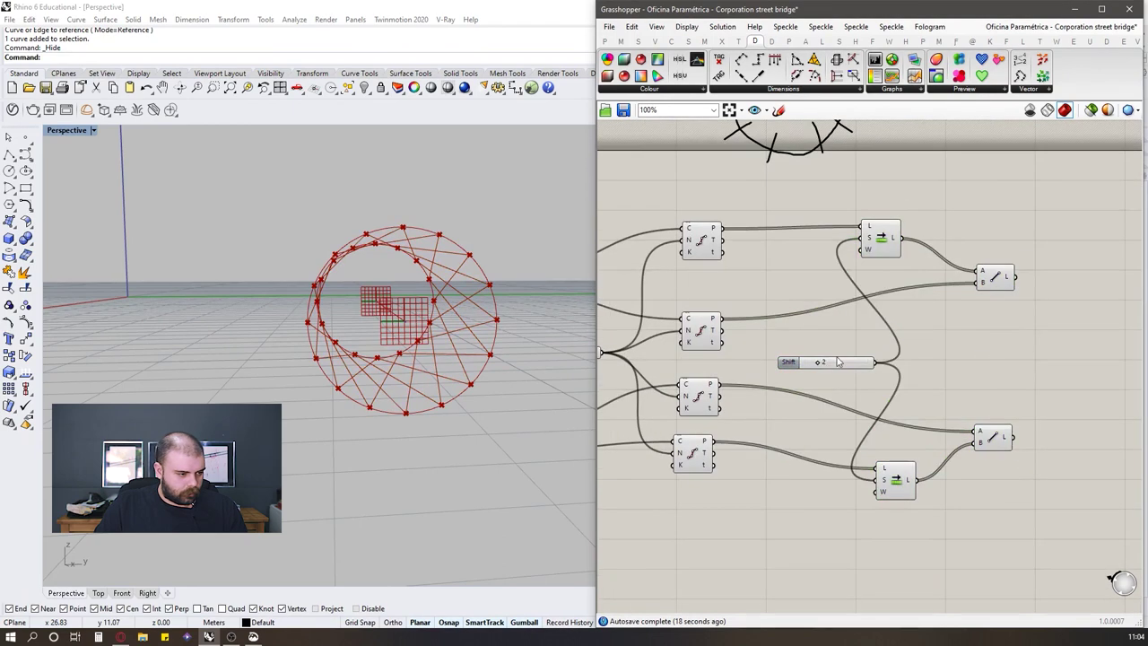
Step: Set the shared Shift slider to 4 and examine the resulting hyperboloid lattice from several angles
scroll(838, 364, "up", 3)
left_click(822, 366)
left_click_drag(823, 366, 795, 355)
right_click_drag(403, 327, 453, 343)
scroll(533, 357, "down", 6)
scroll(466, 341, "up", 4)
mouse_move(793, 356)
left_mouse_down()
mouse_move(776, 358)
mouse_move(788, 357)
left_mouse_up()
left_click(781, 327)
scroll(534, 296, "up", 9)
scroll(538, 298, "down", 7)
right_click_drag(539, 298, 495, 299)
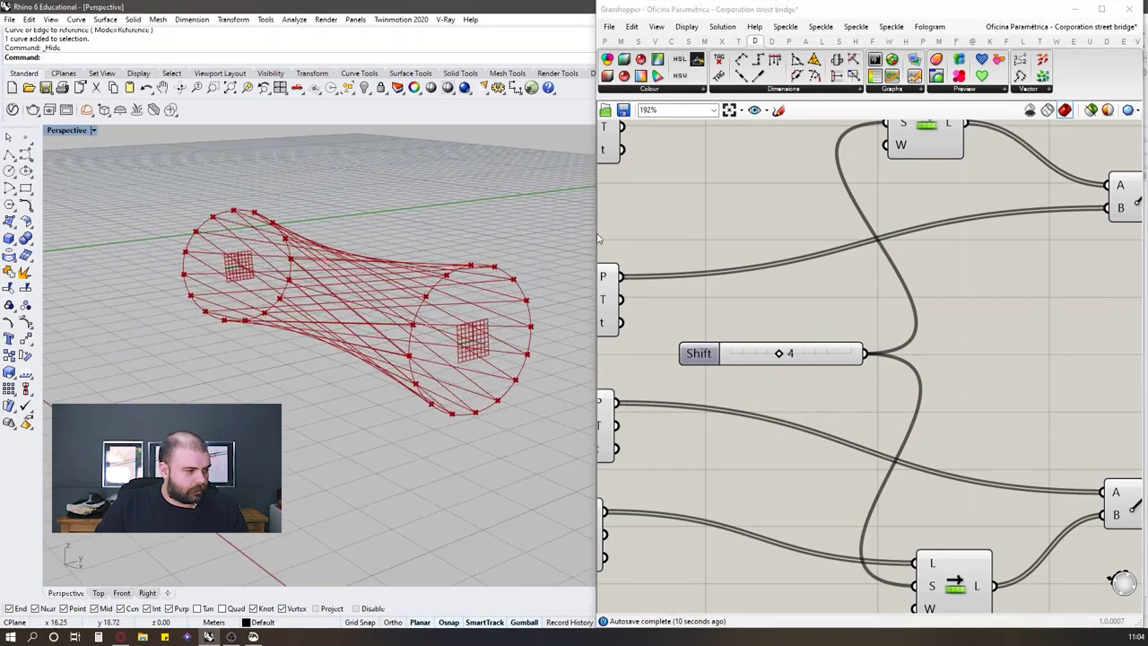
Step: Add a Curve parameter and connect the outputs of both Line components into it
scroll(807, 305, "down", 5)
scroll(883, 345, "up", 3)
double_click(883, 345)
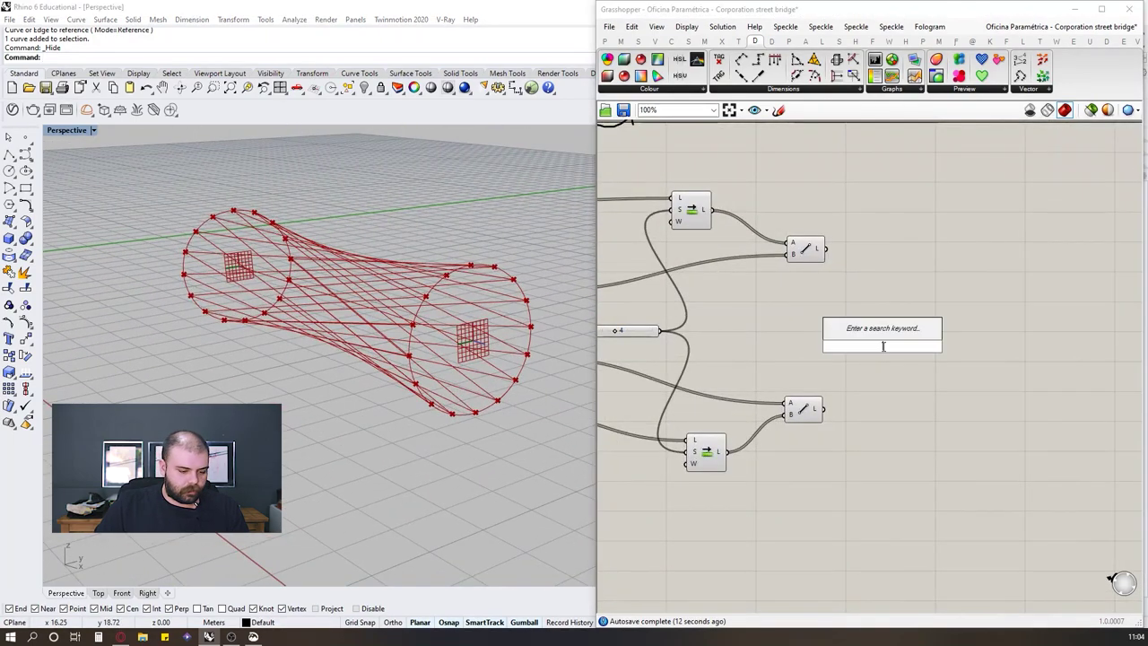
type("curve")
left_click(835, 335)
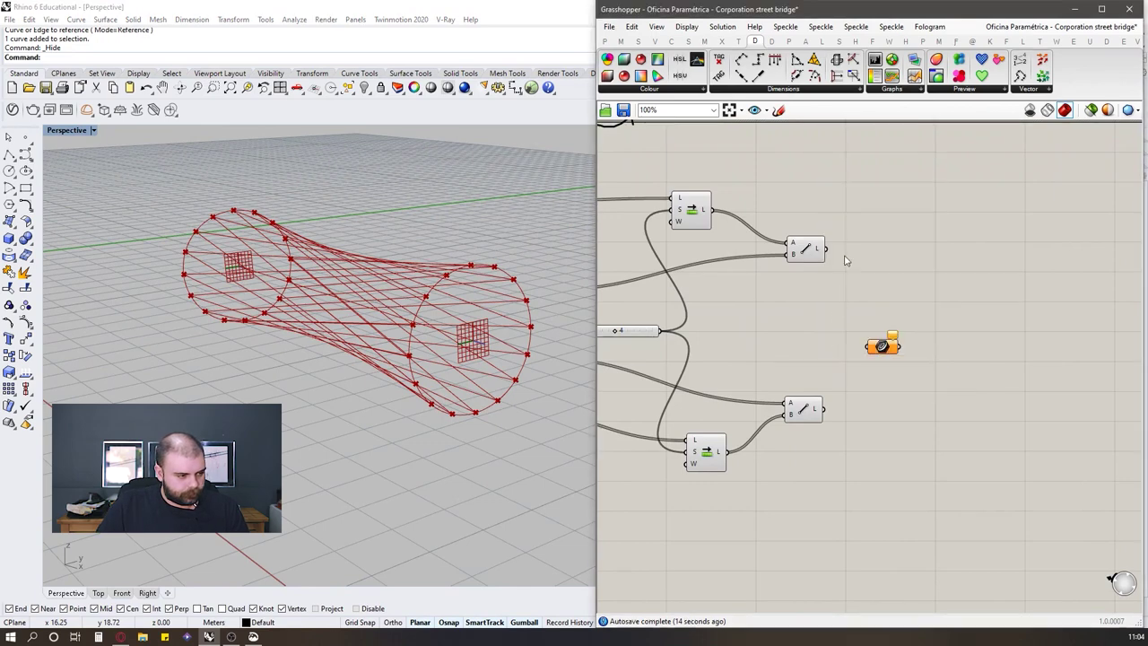
left_click_drag(832, 254, 869, 346)
left_click_drag(825, 411, 871, 345)
left_click(882, 348)
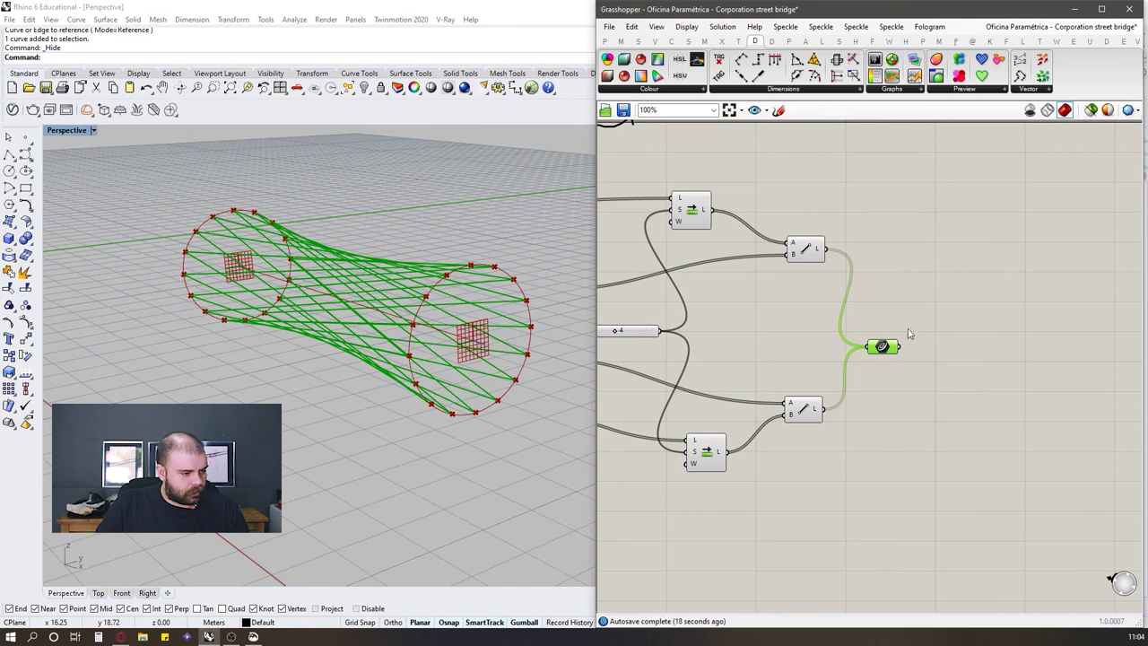
Step: Hide the previews of all the components upstream of the merged Curve parameter
scroll(885, 328, "down", 5)
left_click_drag(959, 458, 617, 308)
scroll(616, 308, "up", 3)
middle_click(662, 308)
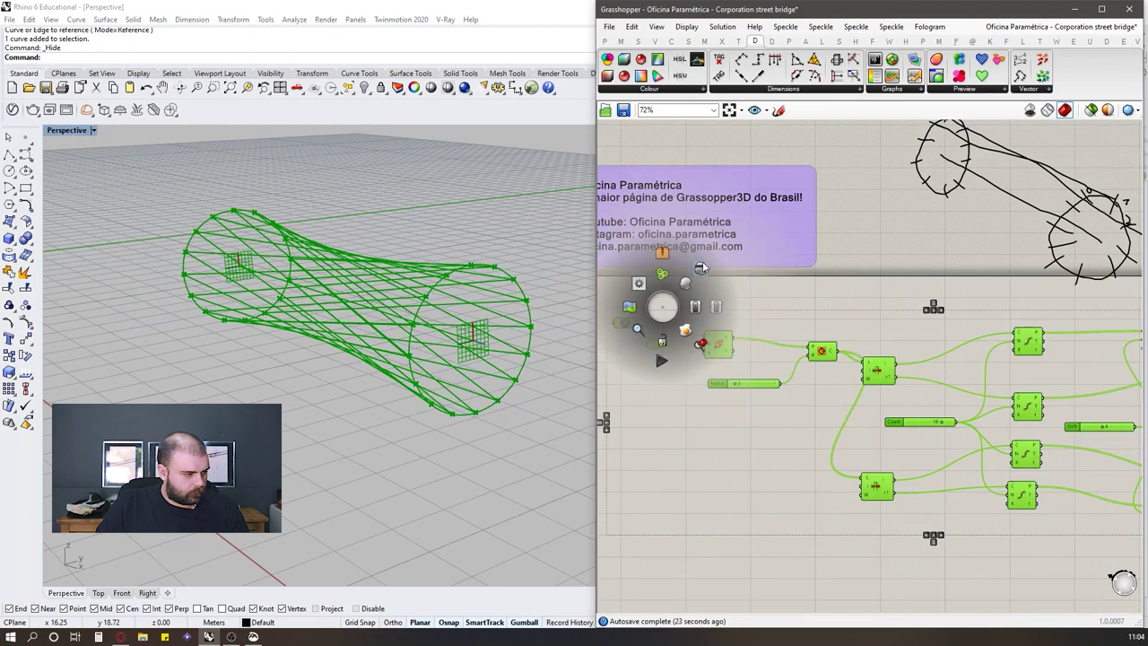
left_click(702, 267)
right_click_drag(450, 326, 511, 314)
scroll(511, 359, "down", 5)
right_click_drag(376, 341, 307, 337)
Step: Turn the preview of the end-circle component back on
scroll(747, 344, "up", 4)
left_click(908, 359)
middle_click(902, 347)
left_click(943, 295)
Step: Add a Pipe component, connect the merged Curve parameter to its C input, and leave space between the two components
scroll(941, 323, "down", 6)
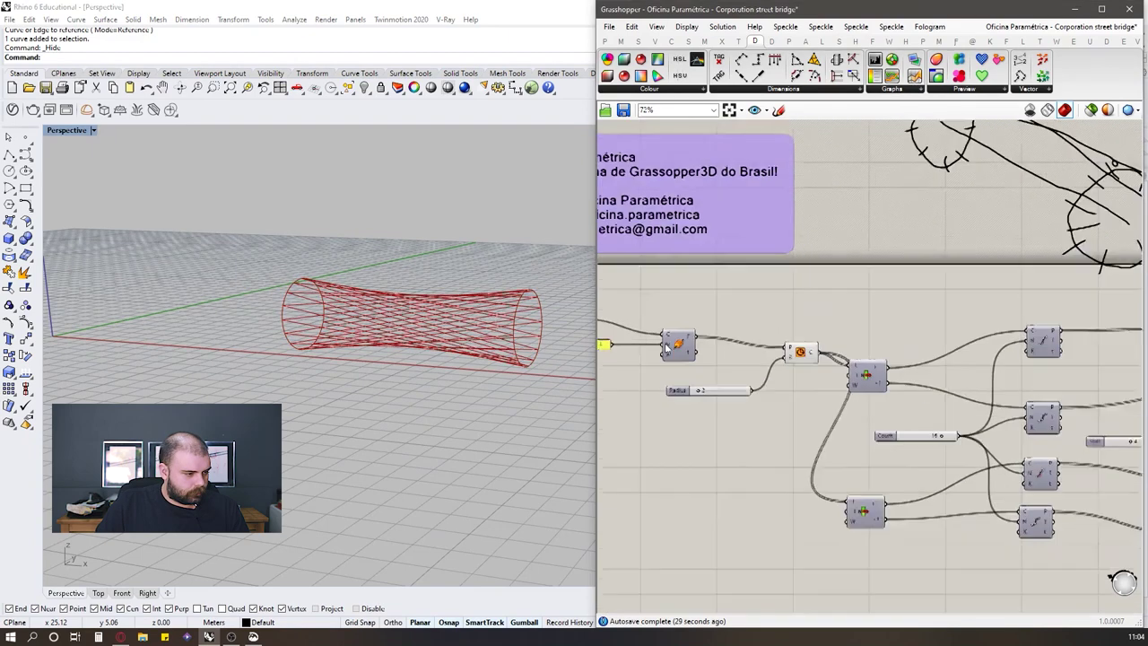
scroll(928, 379, "up", 5)
scroll(928, 378, "up", 1)
double_click(927, 373)
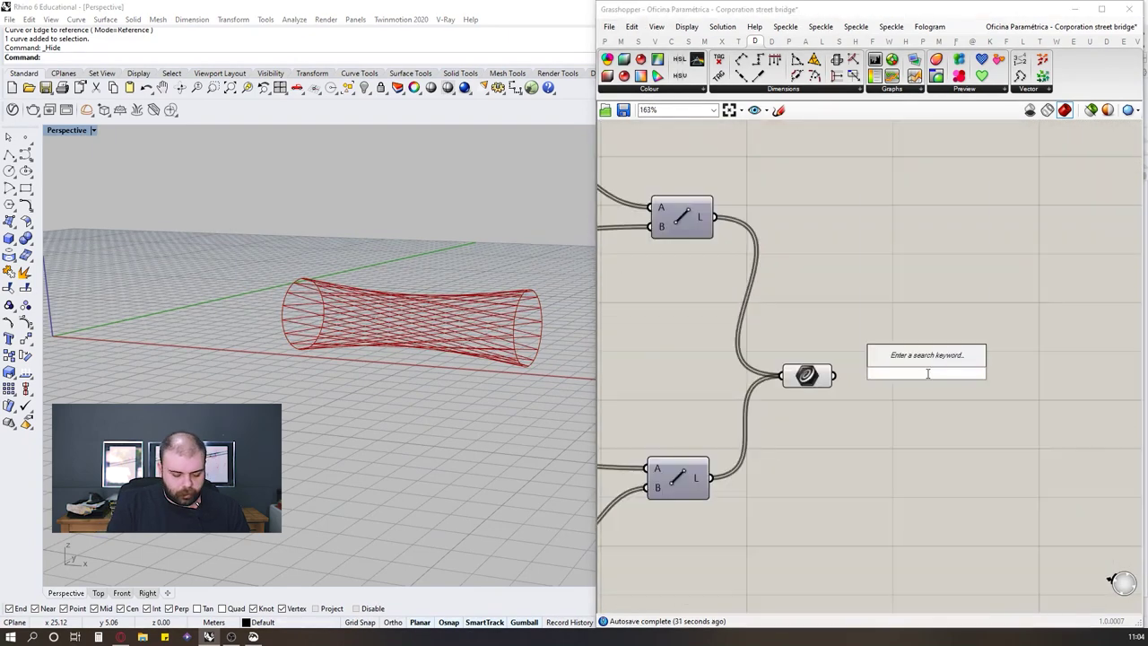
type("pipe")
key("Return")
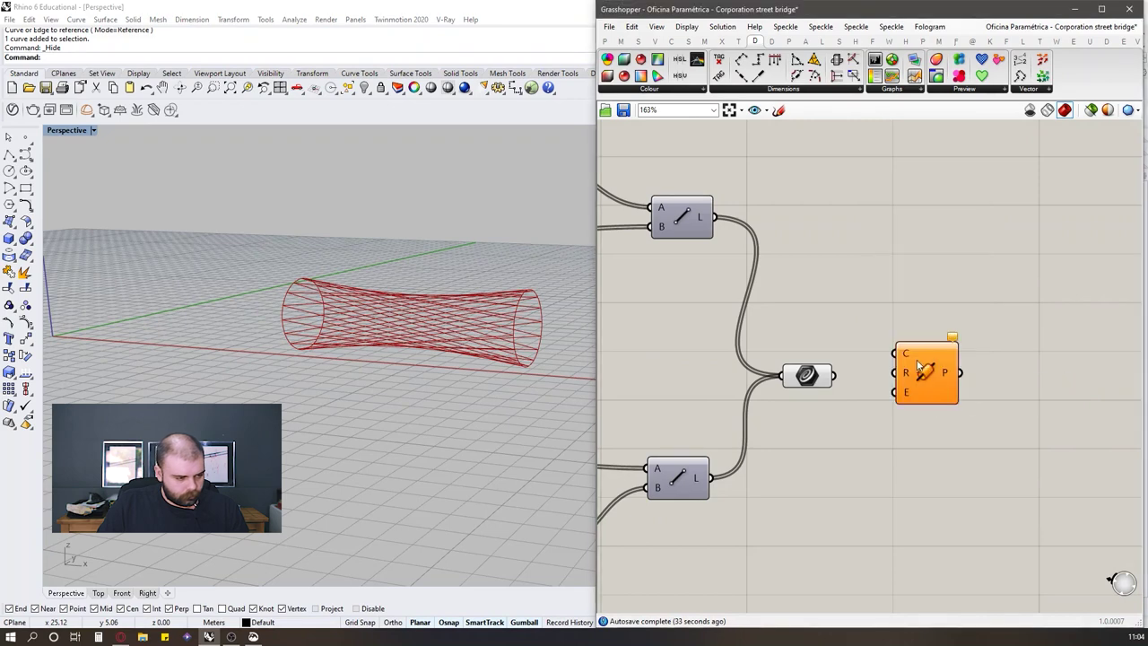
left_click_drag(833, 374, 1042, 405)
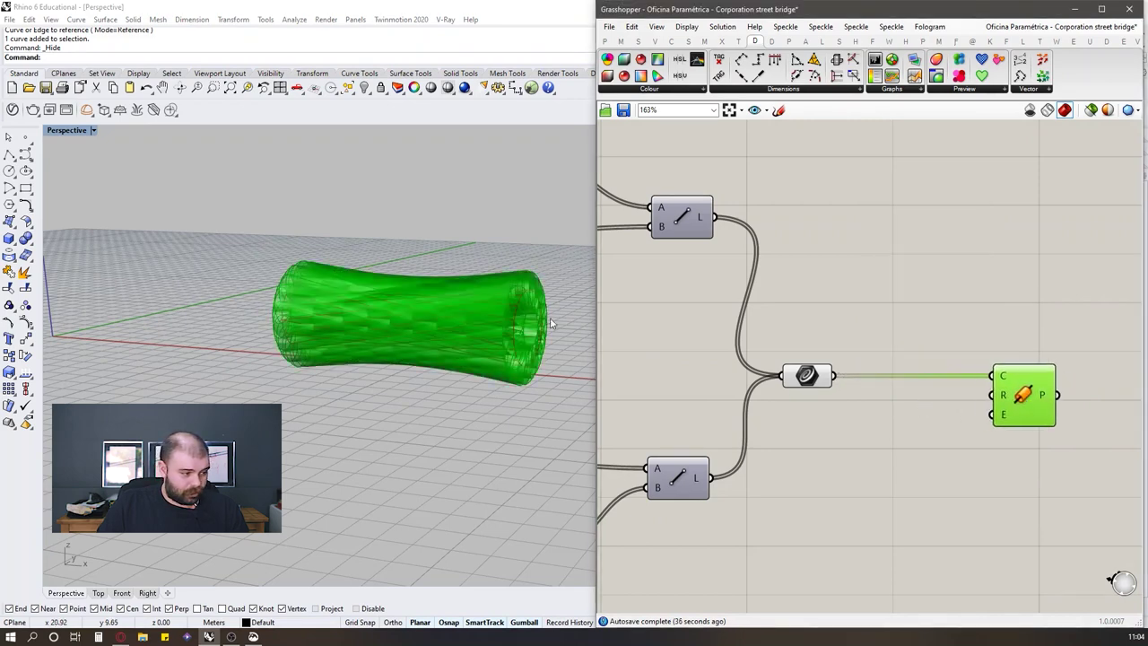
Step: Add a slider ranging from 0 to 1.00, connect it to the Pipe's R input, and set it to 0.04
double_click(910, 429)
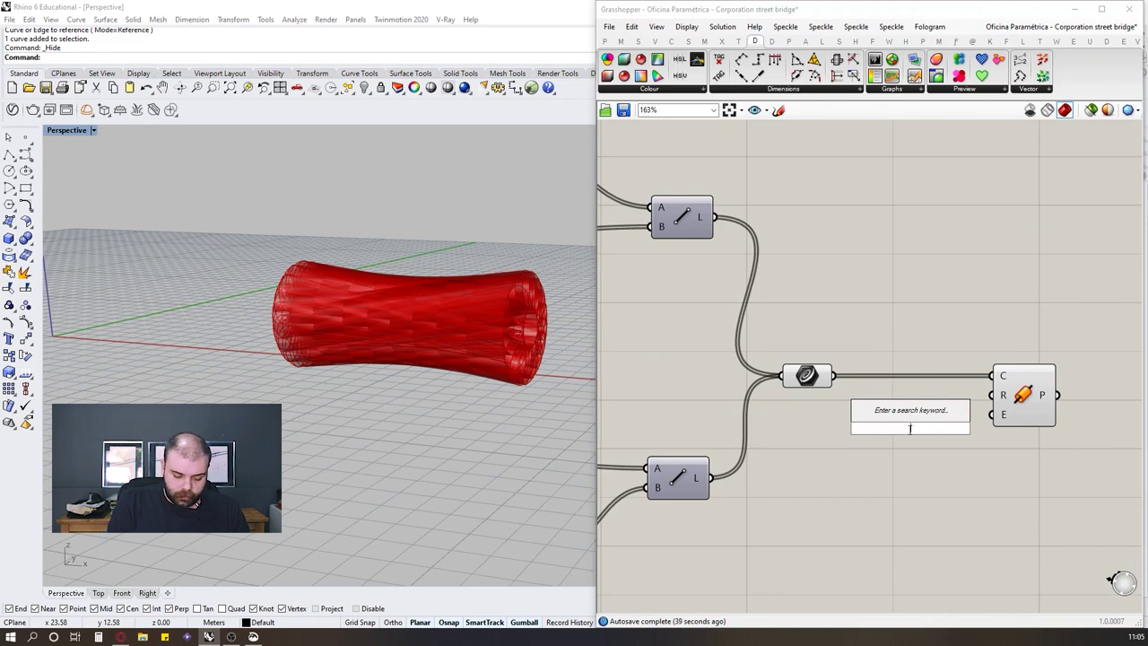
type("0<1.00")
key("Return")
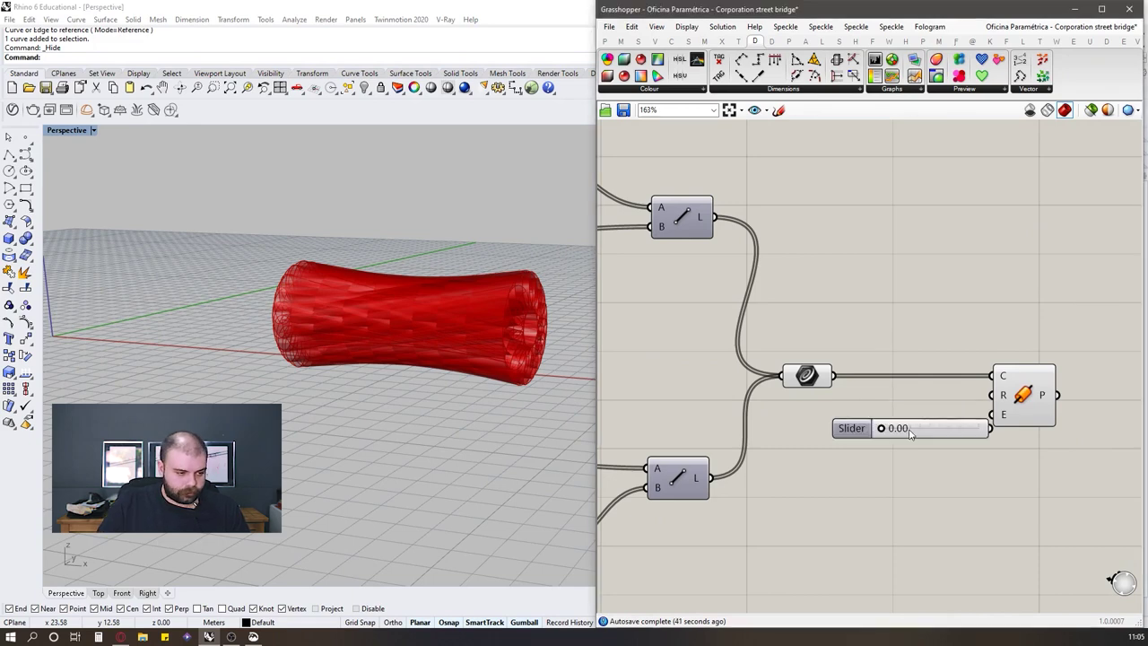
left_click_drag(956, 427, 993, 394)
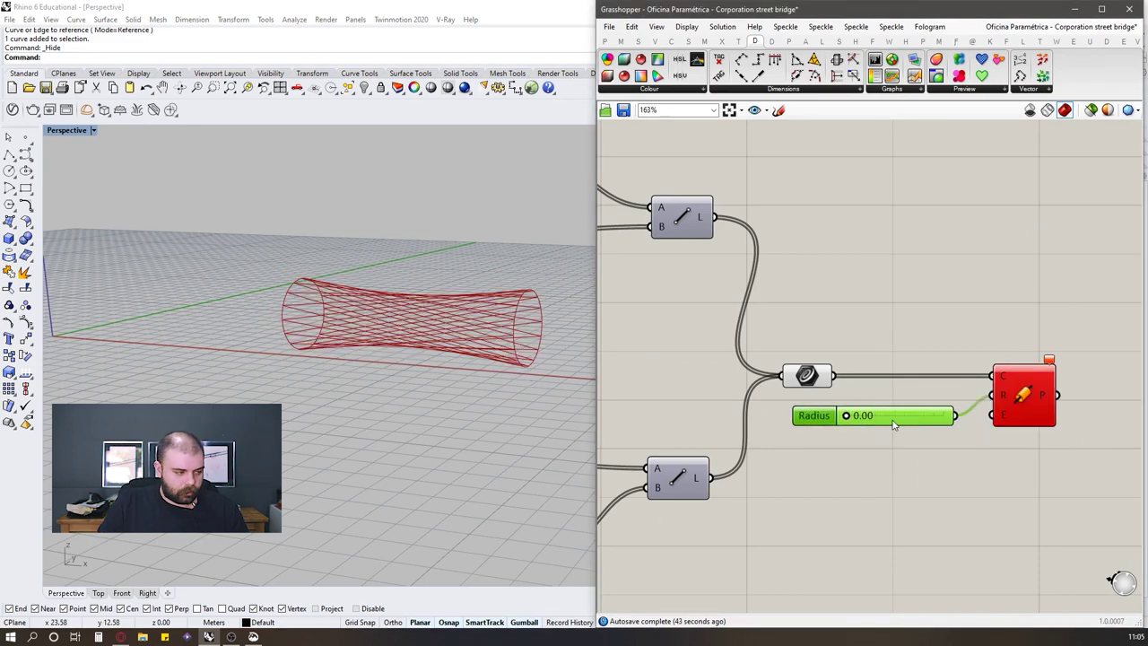
scroll(849, 420, "up", 2)
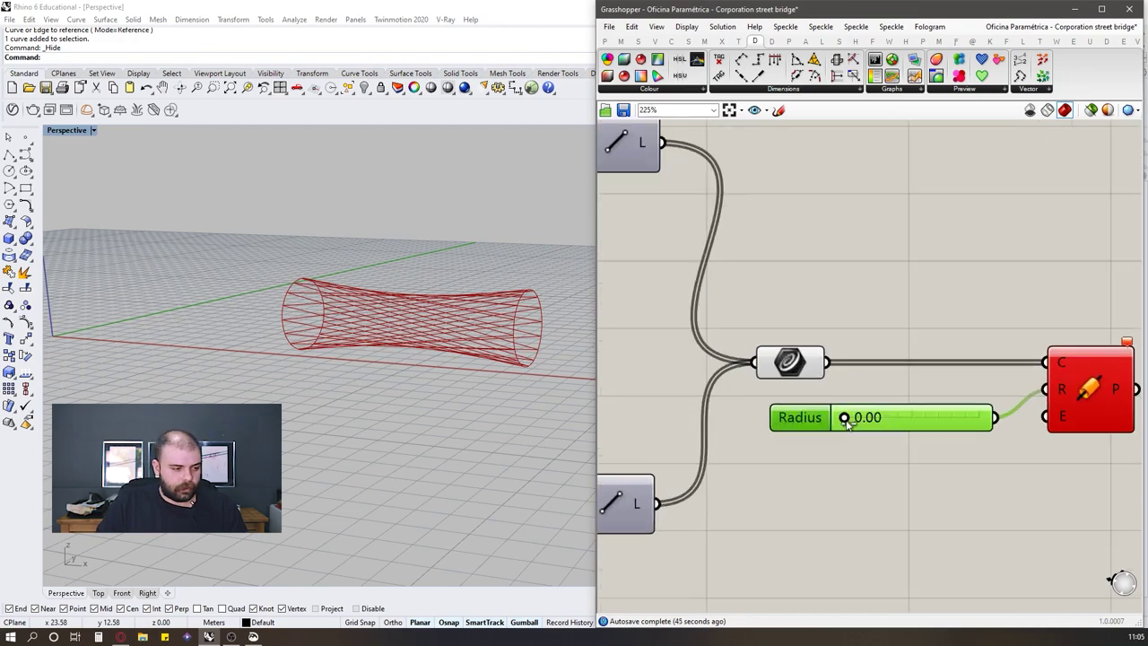
mouse_move(840, 420)
left_mouse_down()
mouse_move(856, 419)
mouse_move(833, 419)
left_mouse_up()
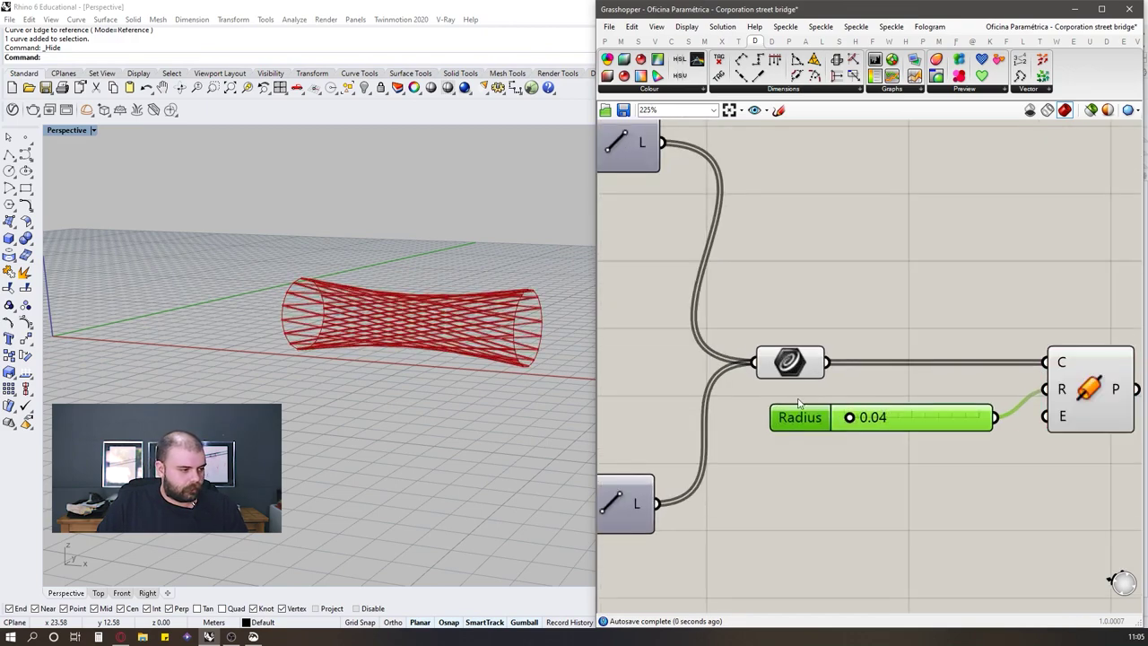
right_click_drag(565, 311, 345, 485)
Step: Switch to the browser's Corporation Street Bridge page and place its reduced window so the photo sits beside the model
left_click(120, 635)
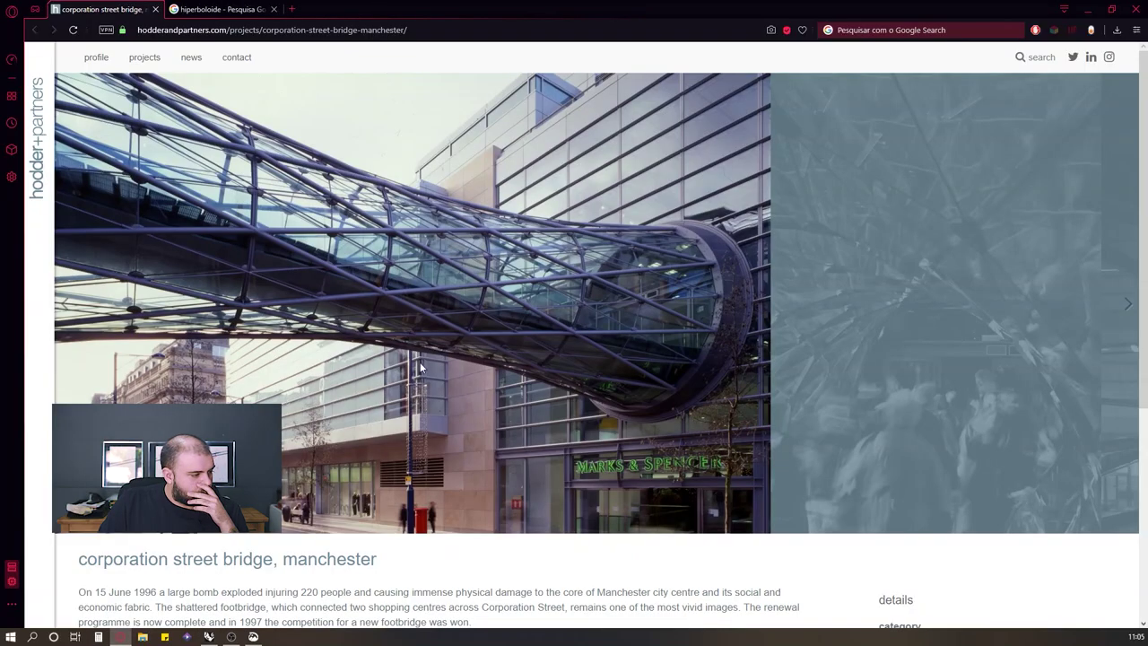
left_click_drag(565, 9, 755, 58)
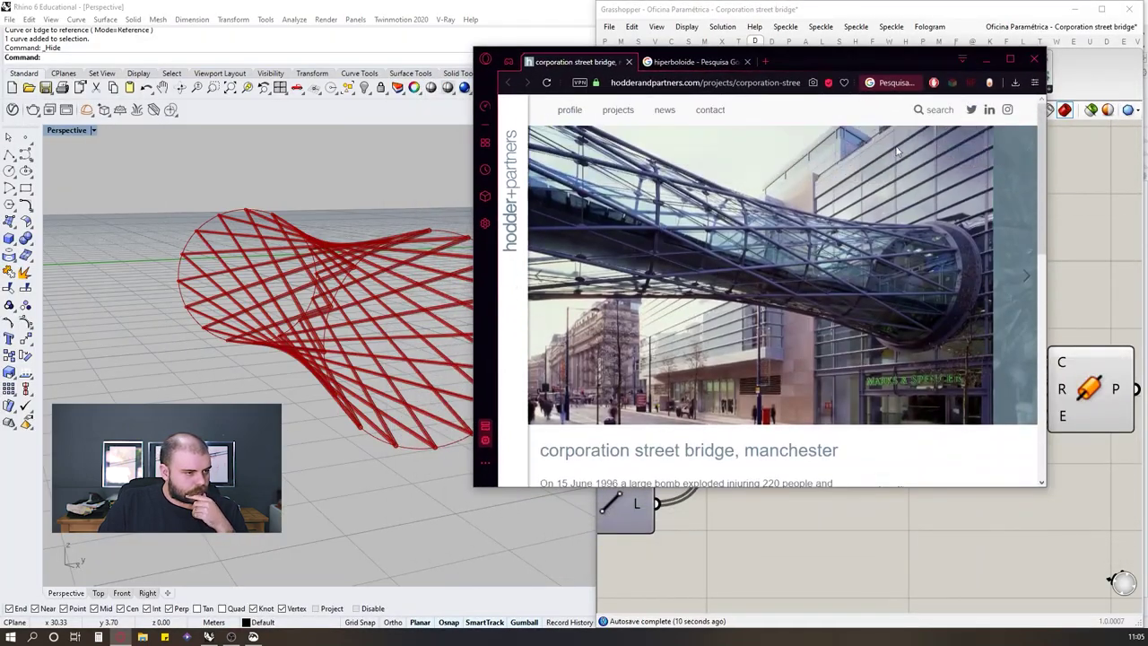
left_click_drag(882, 78, 890, 157)
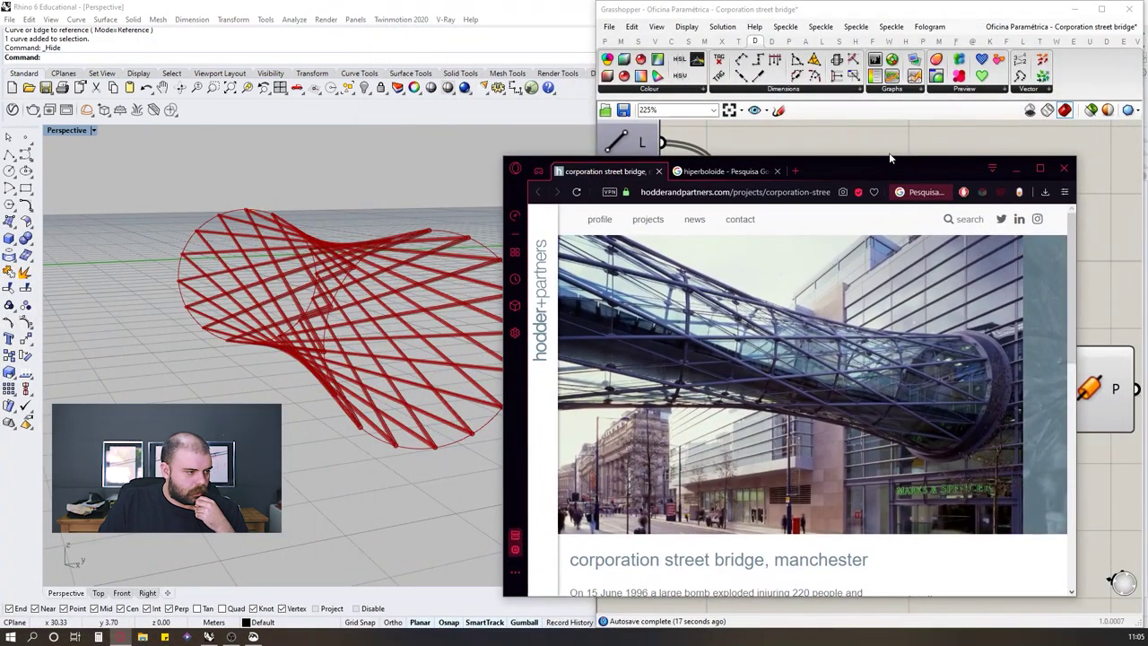
left_click_drag(894, 158, 894, 252)
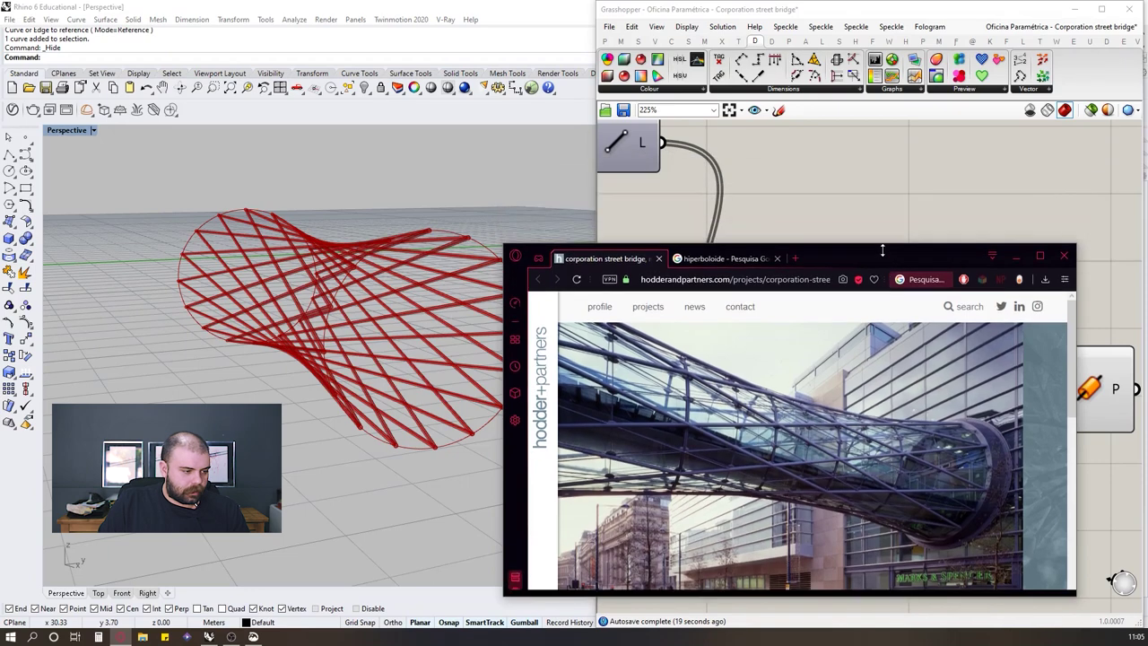
scroll(722, 225, "down", 5)
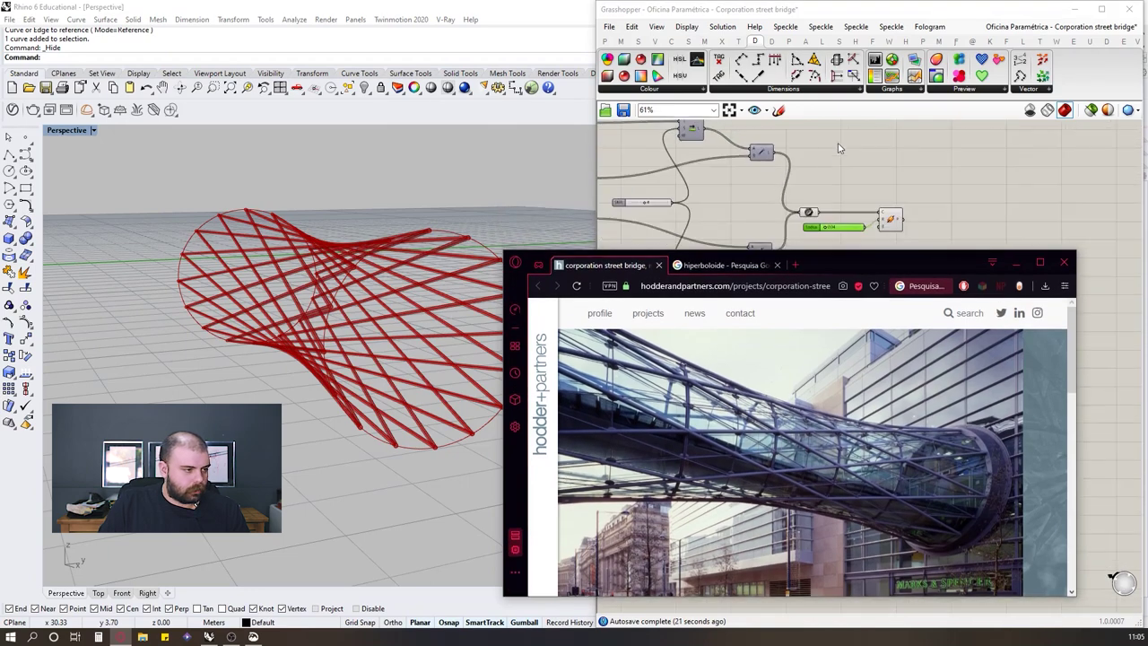
scroll(721, 224, "up", 4)
left_click(746, 206)
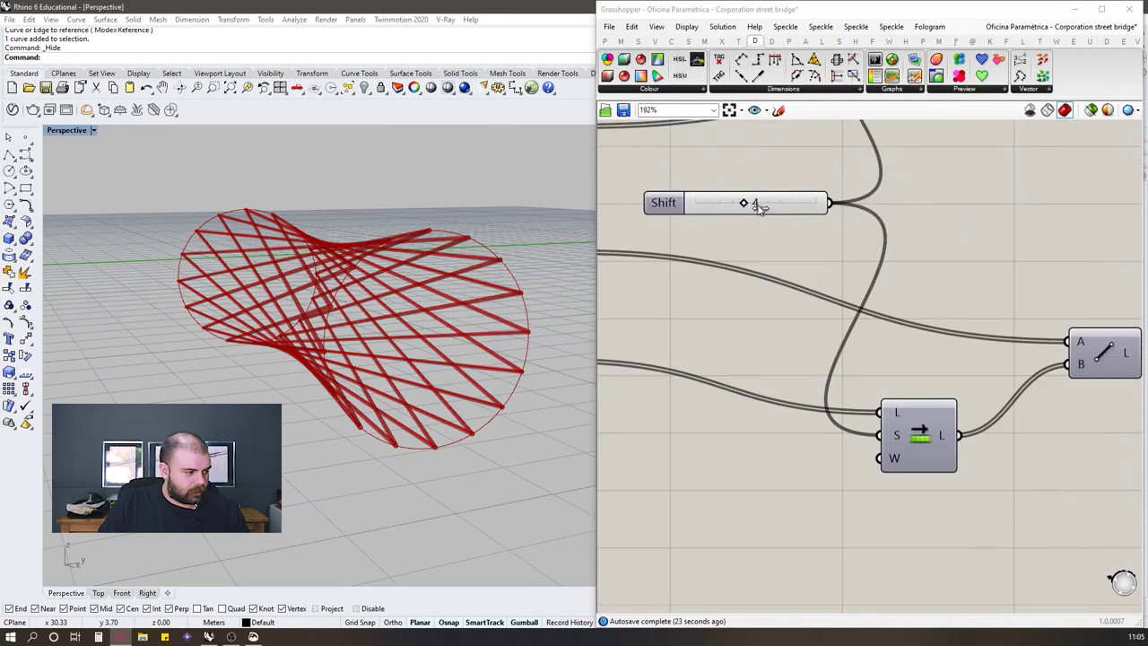
mouse_move(744, 208)
left_mouse_down()
mouse_move(767, 208)
mouse_move(748, 208)
left_mouse_up()
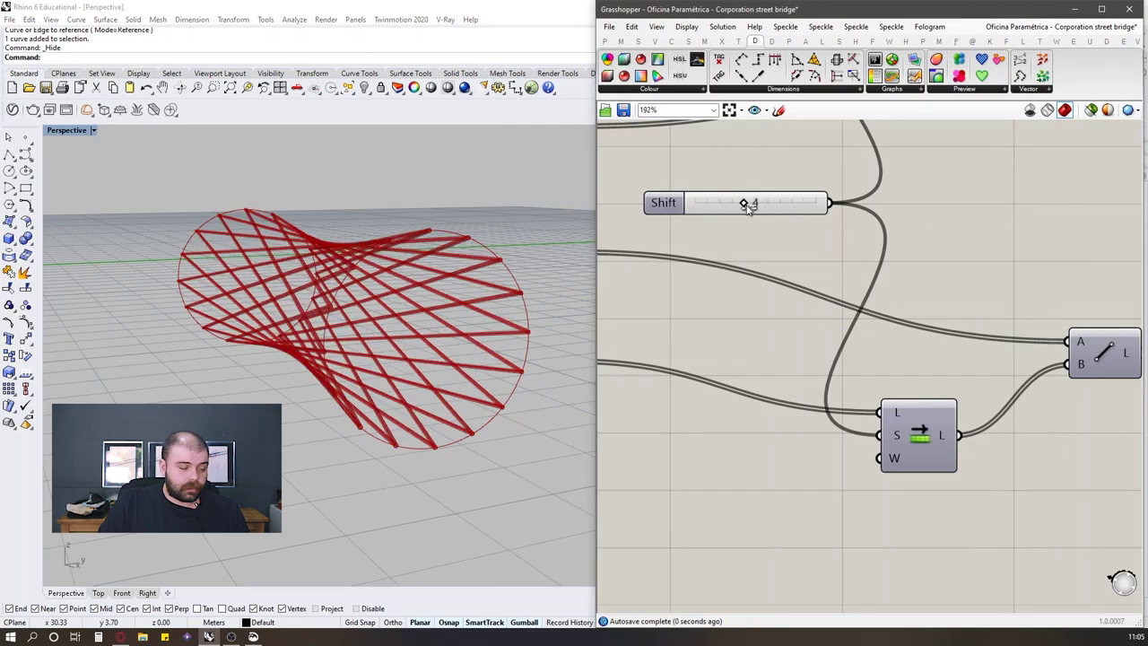
Step: Set the Count slider feeding the four Divide Curve components to 12
scroll(394, 269, "down", 5)
mouse_move(345, 260)
right_mouse_down()
mouse_move(482, 274)
mouse_move(331, 267)
right_mouse_up()
scroll(347, 267, "up", 5)
scroll(348, 268, "up", 1)
scroll(718, 256, "down", 5)
scroll(705, 251, "up", 4)
mouse_move(706, 251)
left_mouse_down()
mouse_move(671, 251)
mouse_move(685, 252)
left_mouse_up()
Step: Set the shared Shift slider to 3 and check the resulting lattice in perspective
scroll(476, 312, "down", 5)
mouse_move(477, 312)
right_mouse_down()
mouse_move(364, 276)
mouse_move(468, 297)
right_mouse_up()
scroll(897, 273, "down", 3)
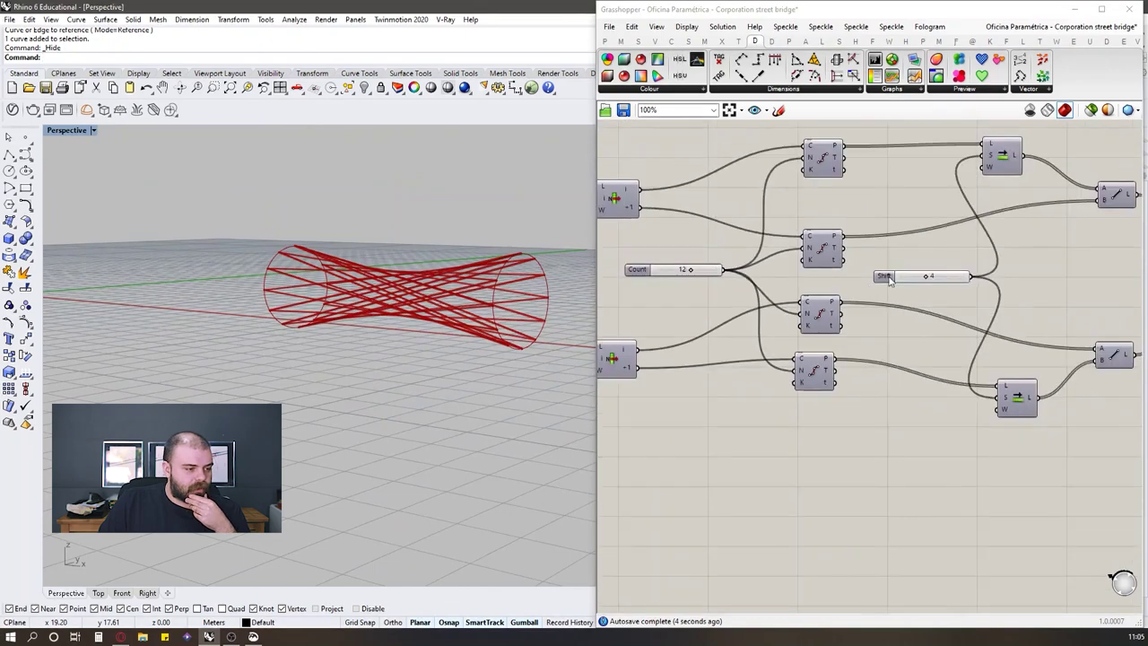
scroll(924, 278, "up", 3)
left_click_drag(927, 277, 918, 276)
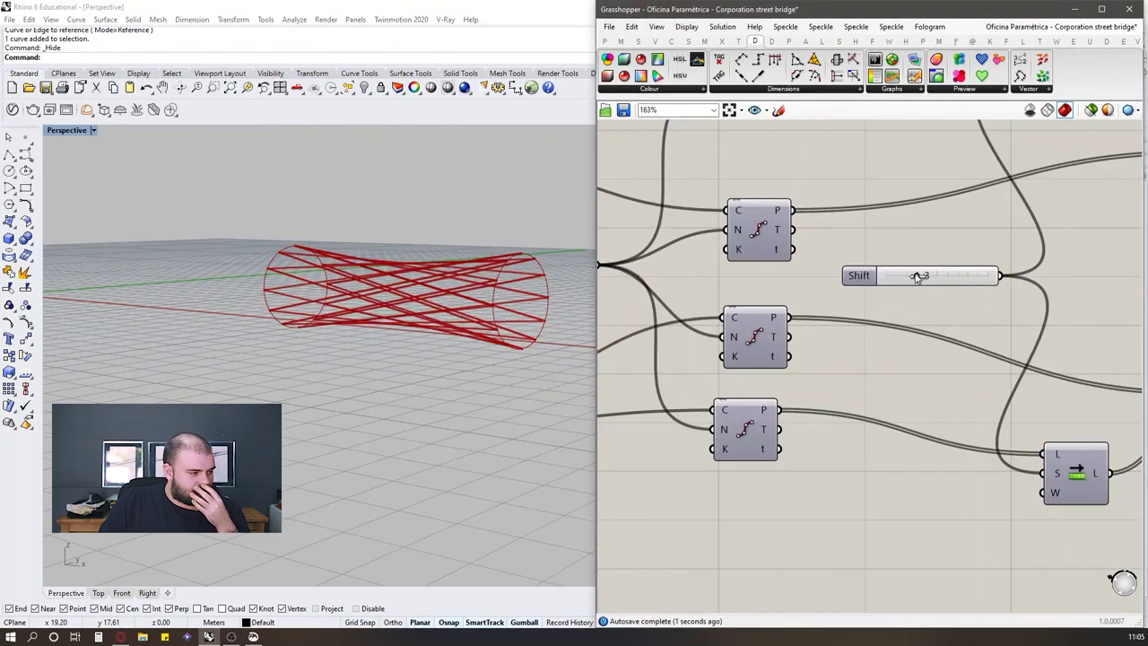
right_click_drag(386, 299, 473, 314)
Step: Move the upper List Item component farther from the Circle component and align the lower List Item directly beneath it
scroll(748, 335, "down", 7)
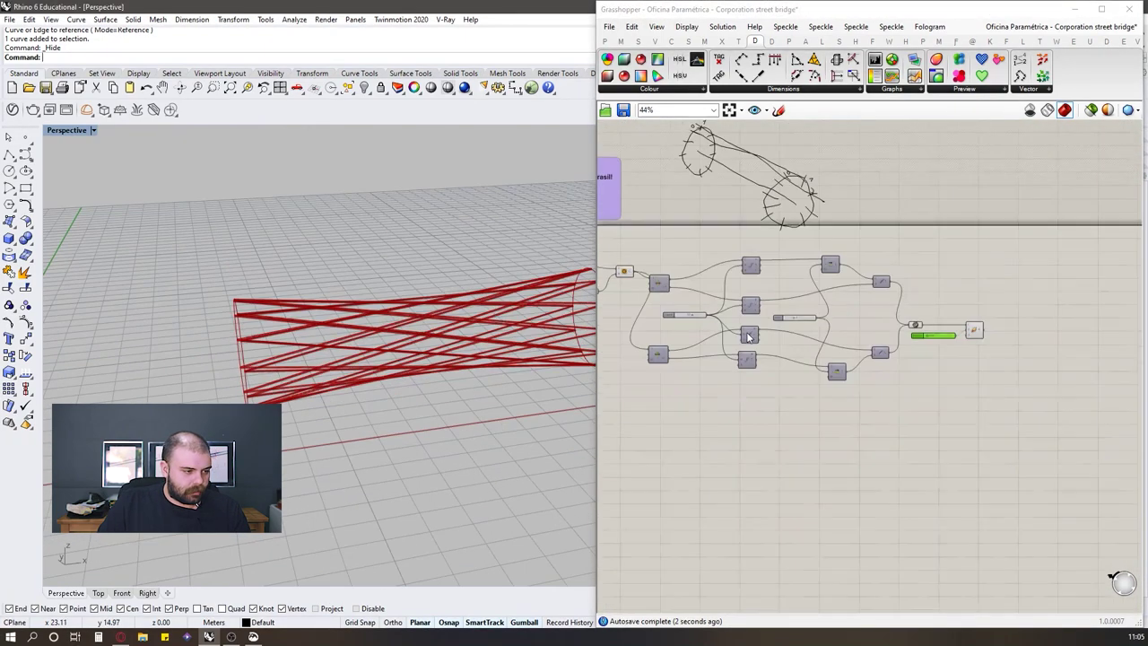
scroll(993, 327, "down", 2)
scroll(726, 321, "up", 2)
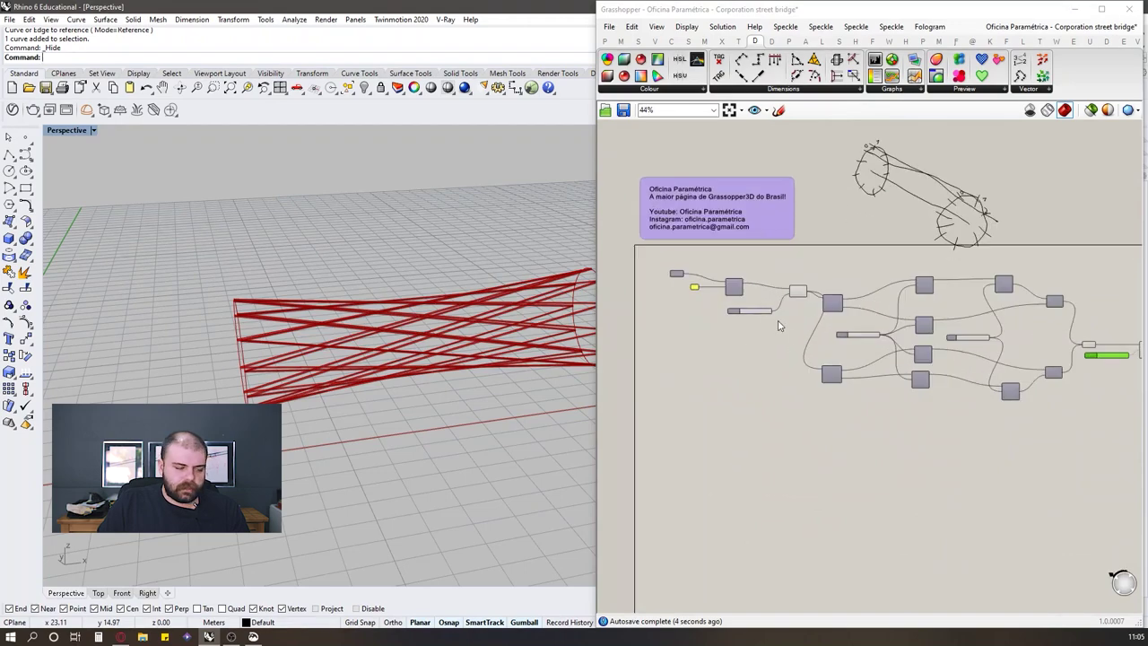
scroll(1067, 311, "up", 5)
scroll(1061, 318, "down", 4)
scroll(768, 314, "up", 6)
left_click_drag(760, 303, 818, 294)
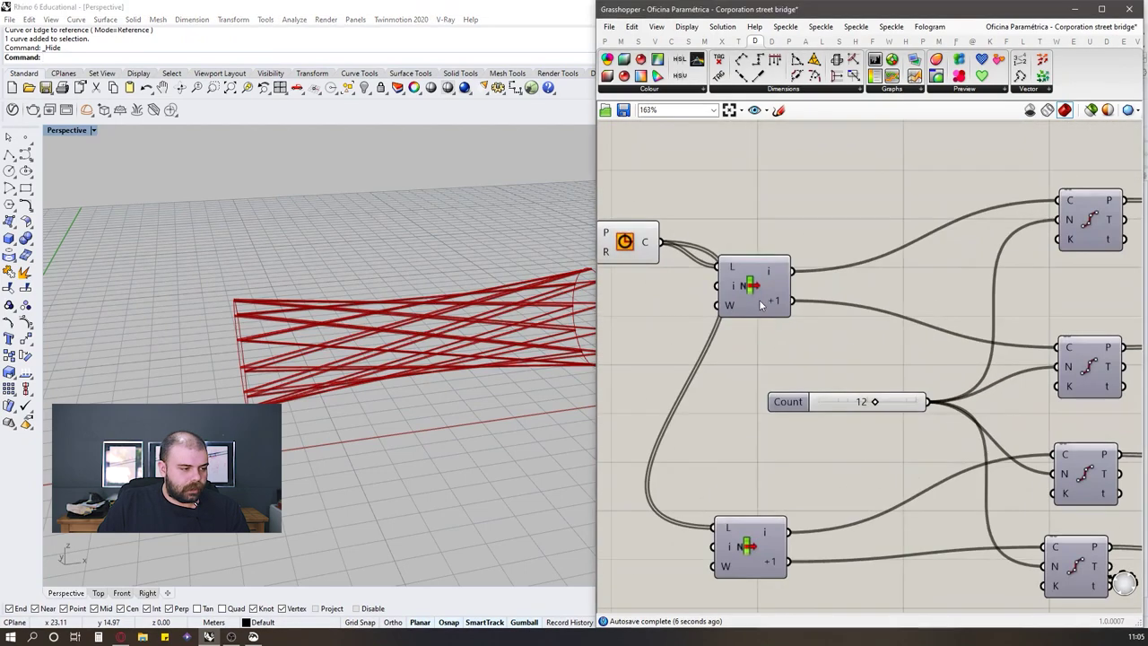
scroll(812, 291, "down", 2)
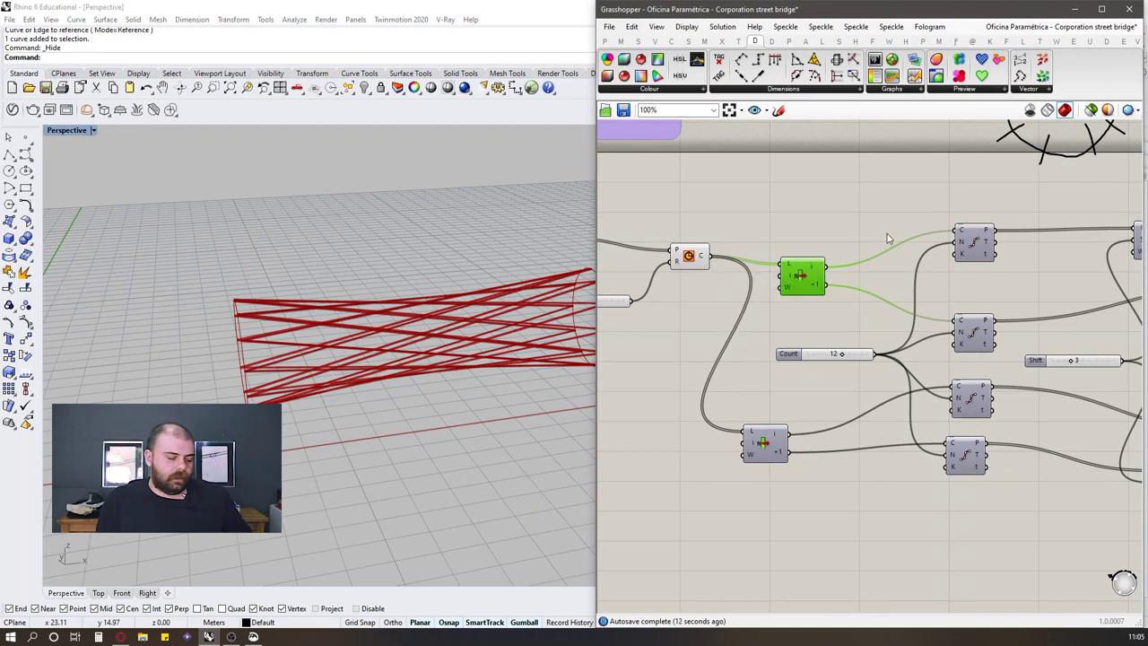
left_click_drag(780, 445, 818, 425)
left_click(798, 448)
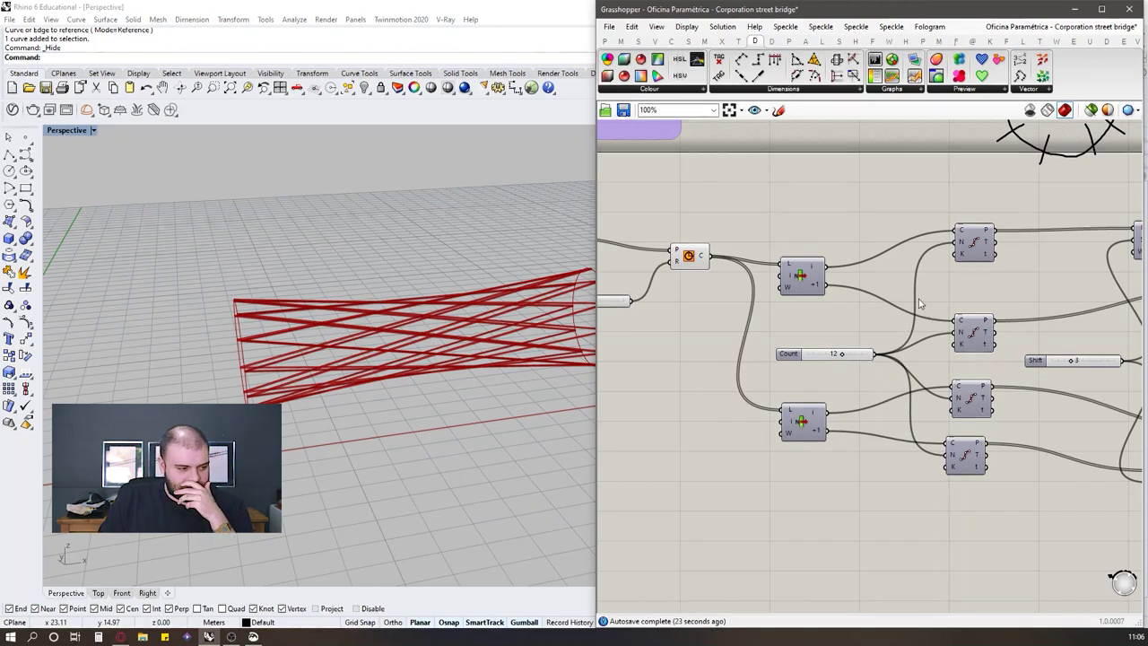
Step: Examine the piped hyperboloid lattice and its two end circles from several angles
scroll(670, 328, "down", 1)
right_click_drag(508, 354, 316, 323)
scroll(359, 352, "down", 3)
scroll(323, 310, "up", 6)
right_click_drag(445, 310, 448, 323)
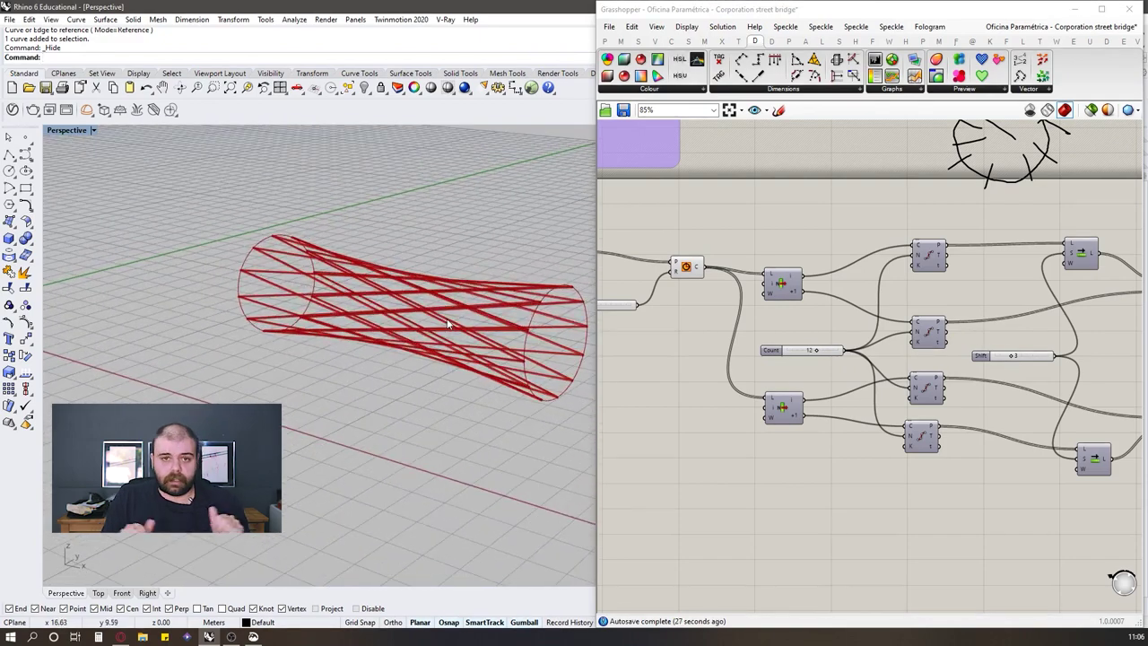
scroll(392, 374, "down", 3)
right_click_drag(384, 371, 401, 377)
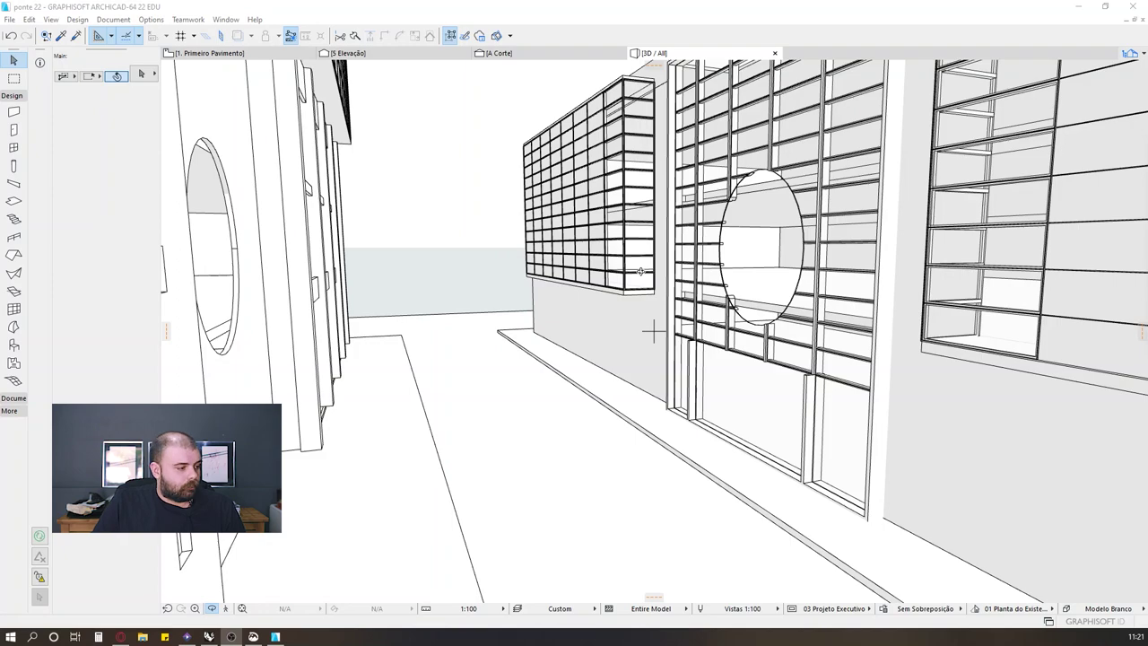
Step: Inspect the street between the two facing buildings in the ArchiCAD 3D model, from above and at street level
scroll(486, 359, "down", 4)
left_click_drag(622, 341, 425, 446)
scroll(403, 435, "down", 1)
scroll(401, 300, "up", 2)
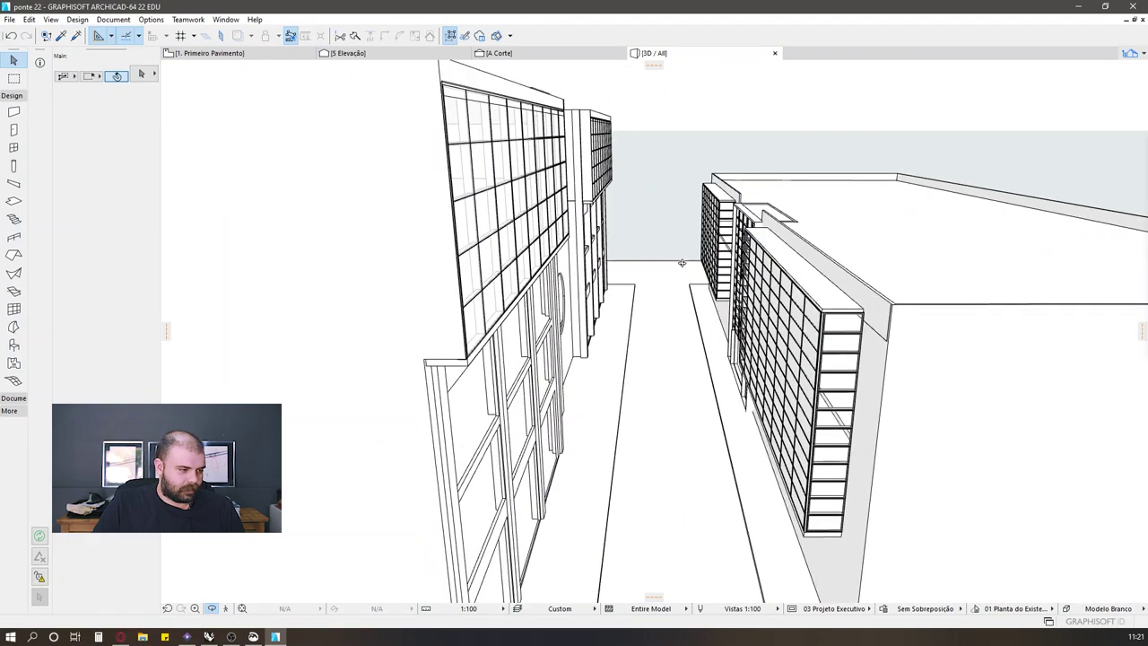
scroll(642, 266, "up", 3)
scroll(784, 290, "down", 3)
scroll(317, 354, "down", 2)
scroll(484, 398, "down", 1)
left_click_drag(484, 397, 473, 374)
left_click_drag(446, 326, 391, 423)
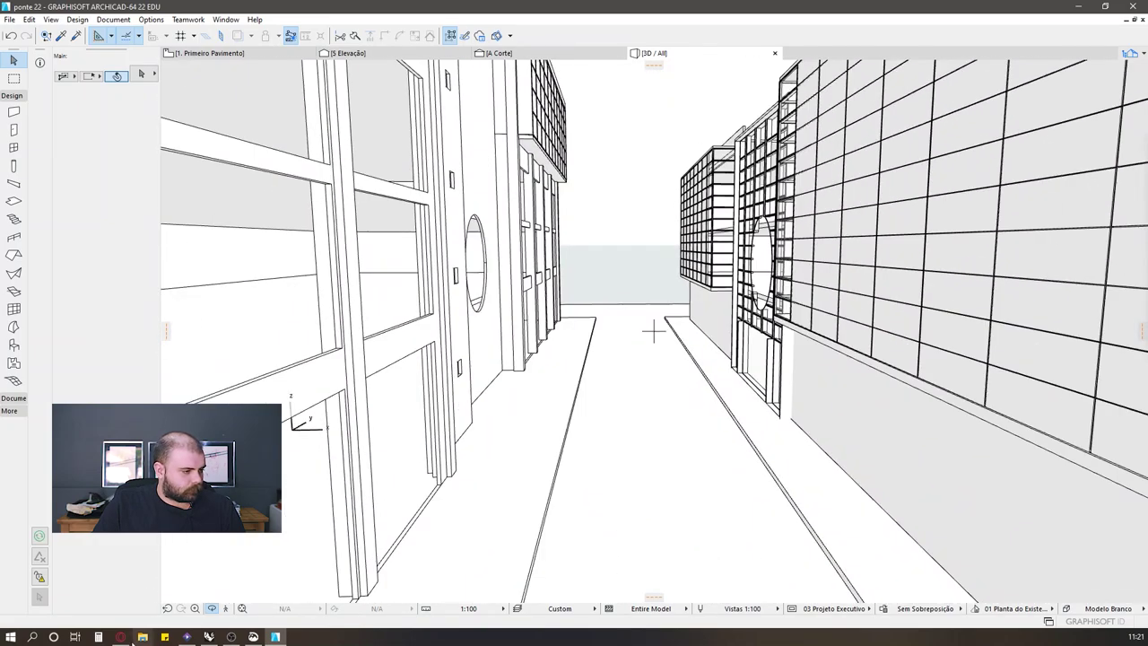
Step: Compare the browser's bridge reference photo with the circular openings in the two facing facades of the ArchiCAD model
left_click(120, 637)
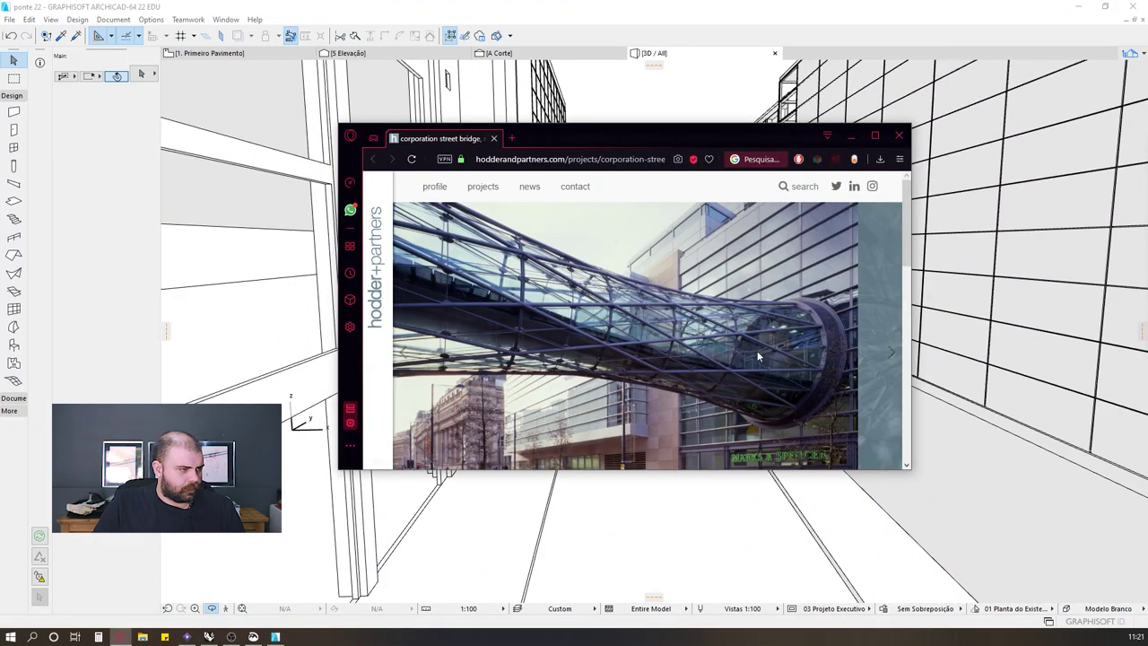
left_click(691, 30)
scroll(659, 232, "up", 3)
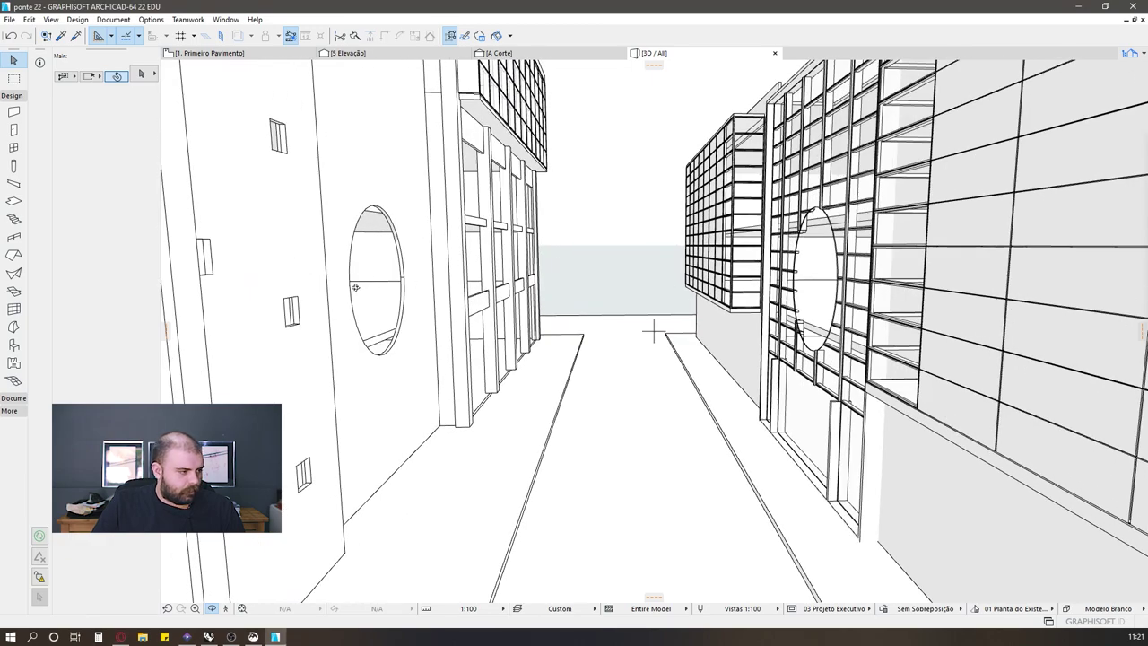
scroll(497, 287, "up", 2)
scroll(305, 320, "down", 1)
scroll(308, 319, "up", 3)
scroll(331, 315, "down", 3)
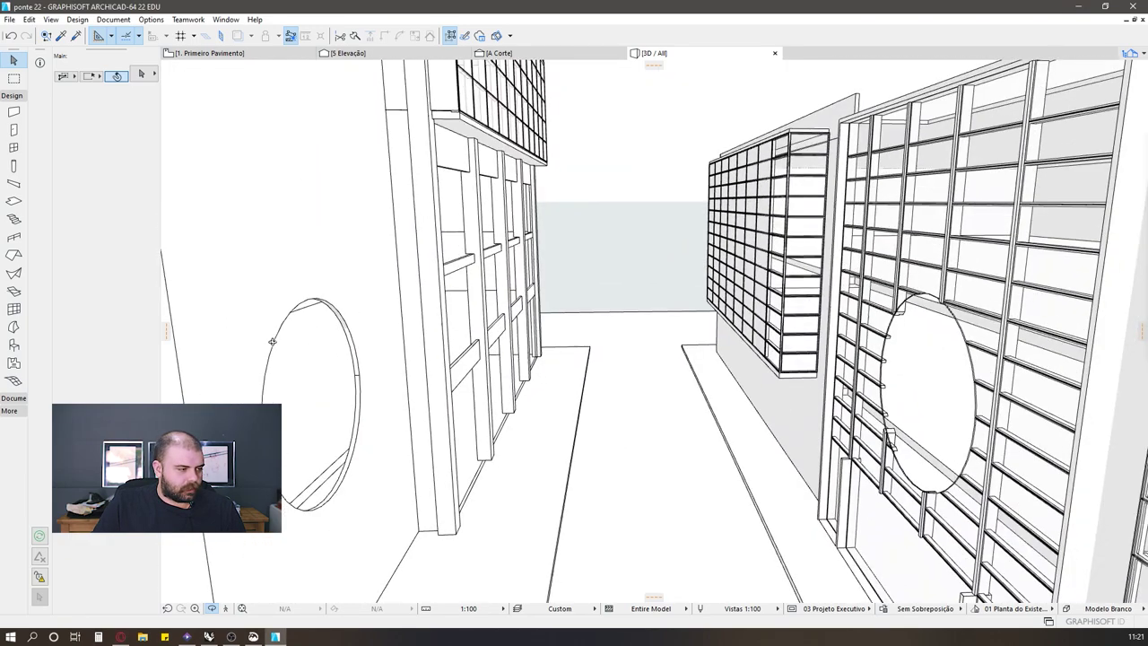
scroll(273, 341, "down", 2)
scroll(410, 366, "up", 3)
scroll(442, 348, "down", 2)
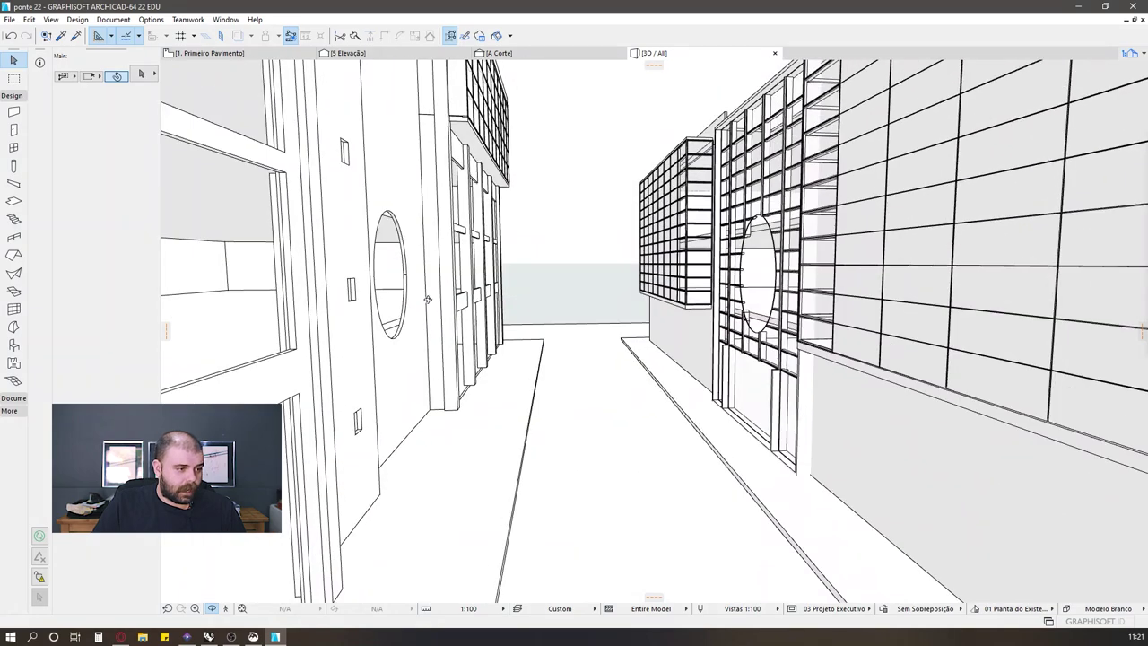
Step: Examine the facing circular facade openings from a closer street-level viewpoint in the ArchiCAD 3D model
scroll(428, 299, "up", 3)
scroll(438, 285, "up", 3)
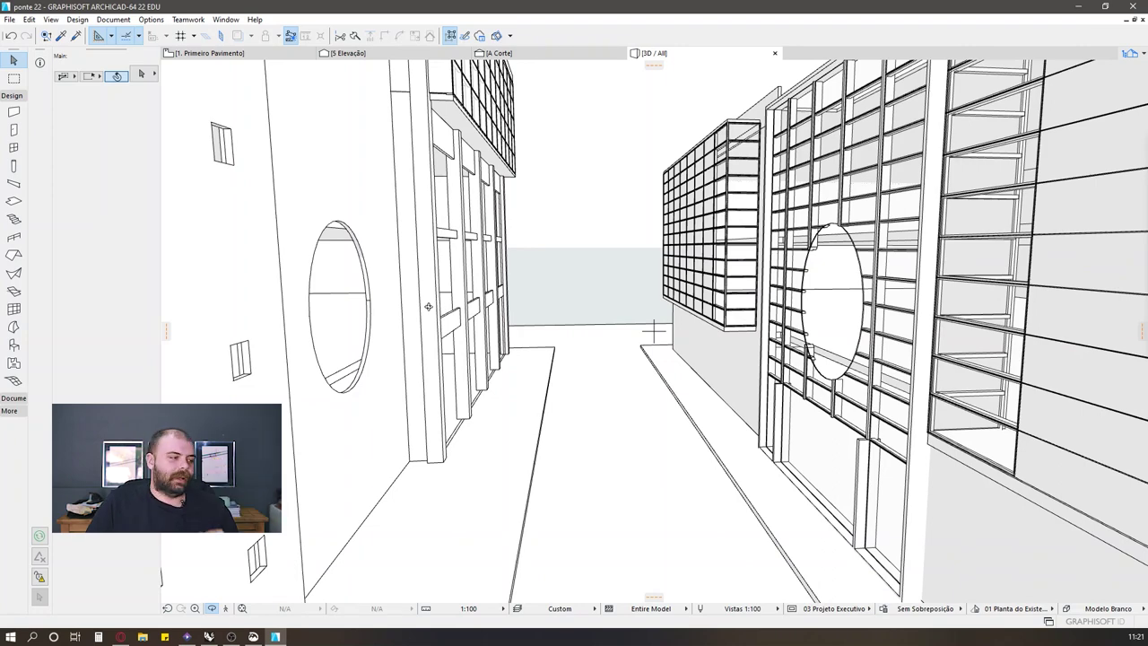
scroll(487, 269, "up", 3)
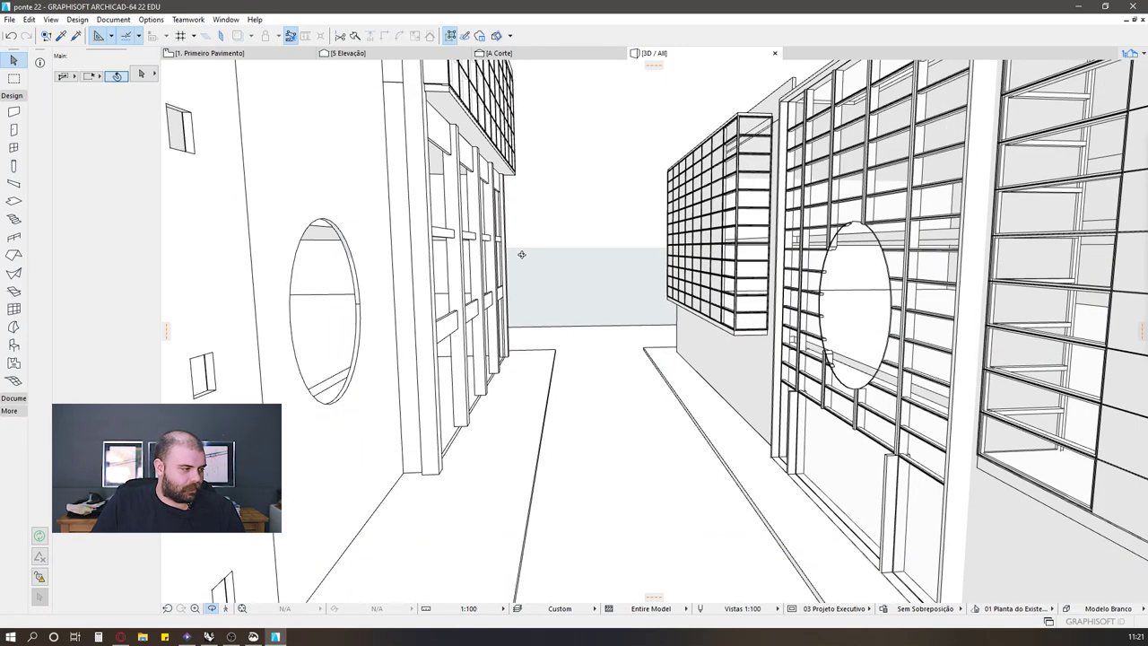
middle_click_drag(400, 331, 404, 331, "shift")
scroll(409, 327, "down", 1)
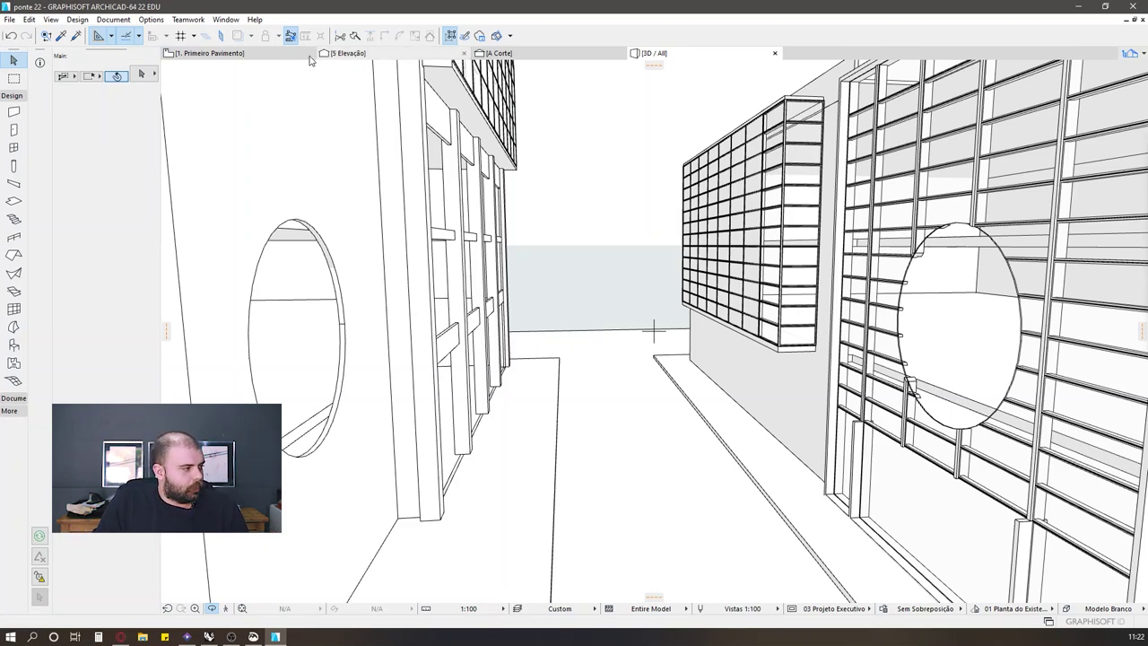
Step: Select the bridge's centre line spanning between the two facades in the 1. Primeiro Pavimento plan
left_click(227, 57)
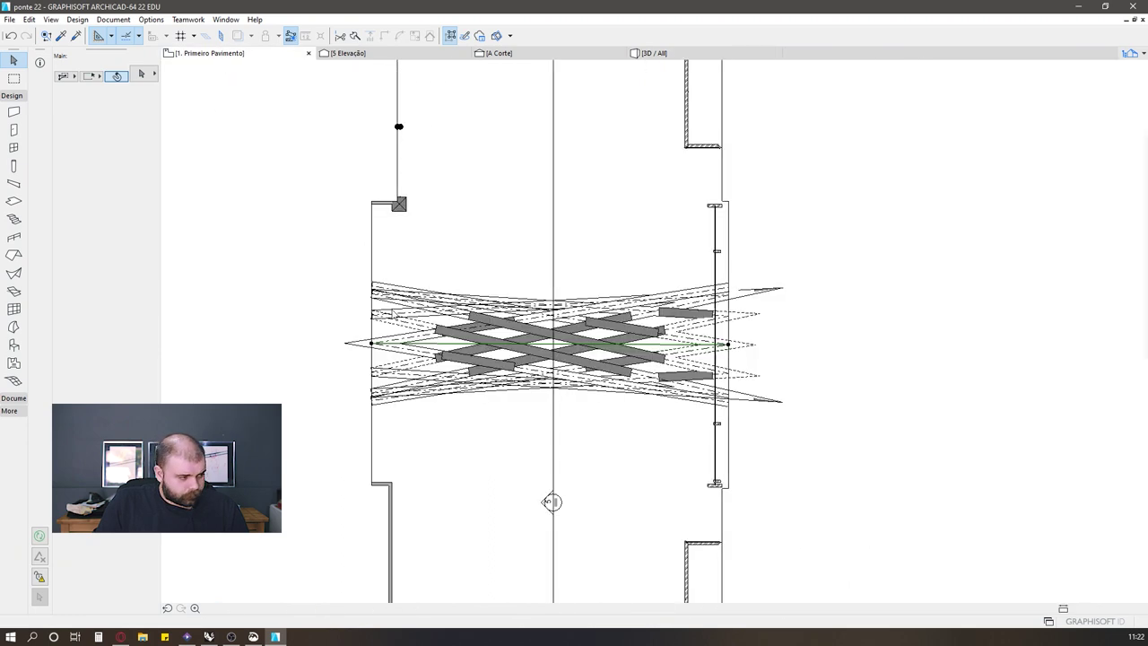
left_click(373, 344)
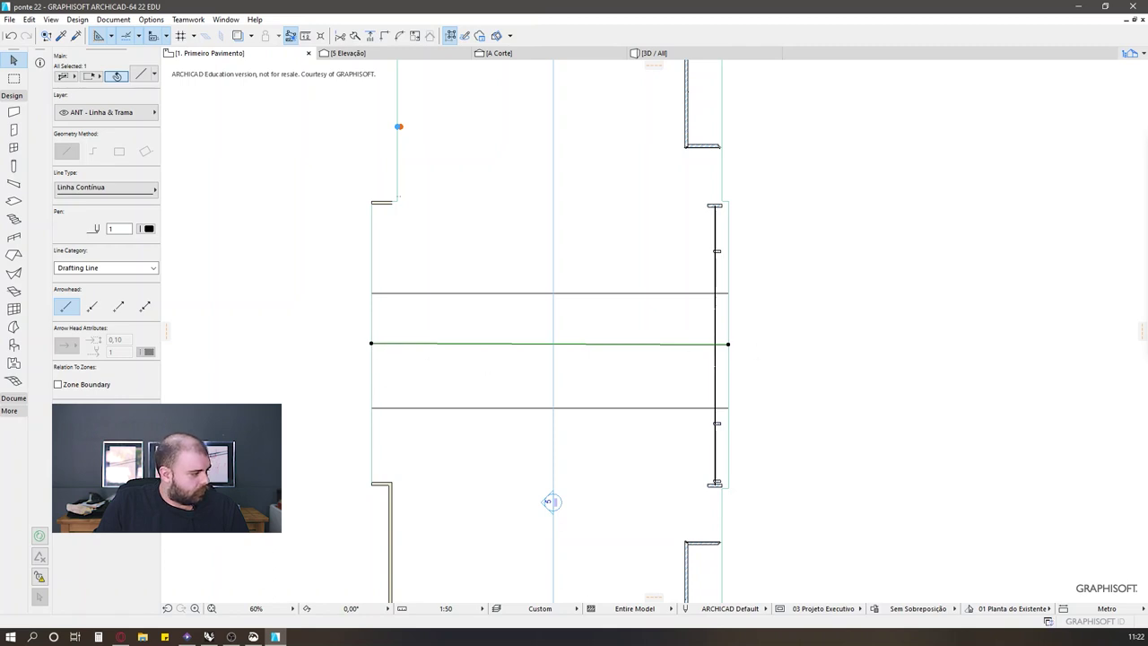
left_click(11, 398)
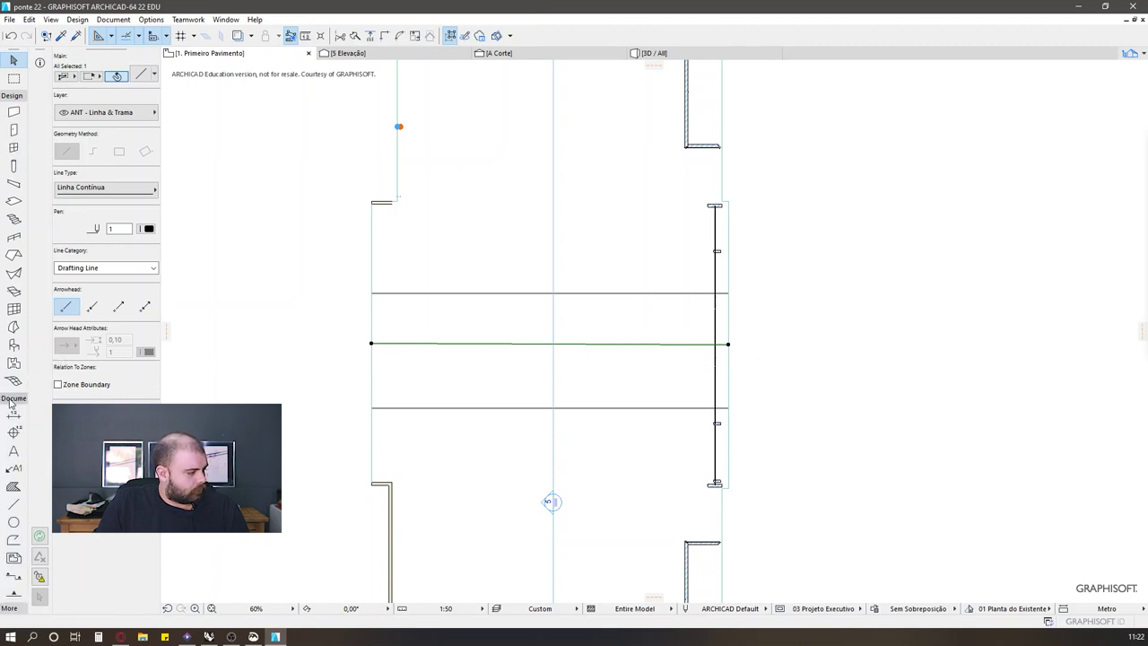
left_click(13, 503)
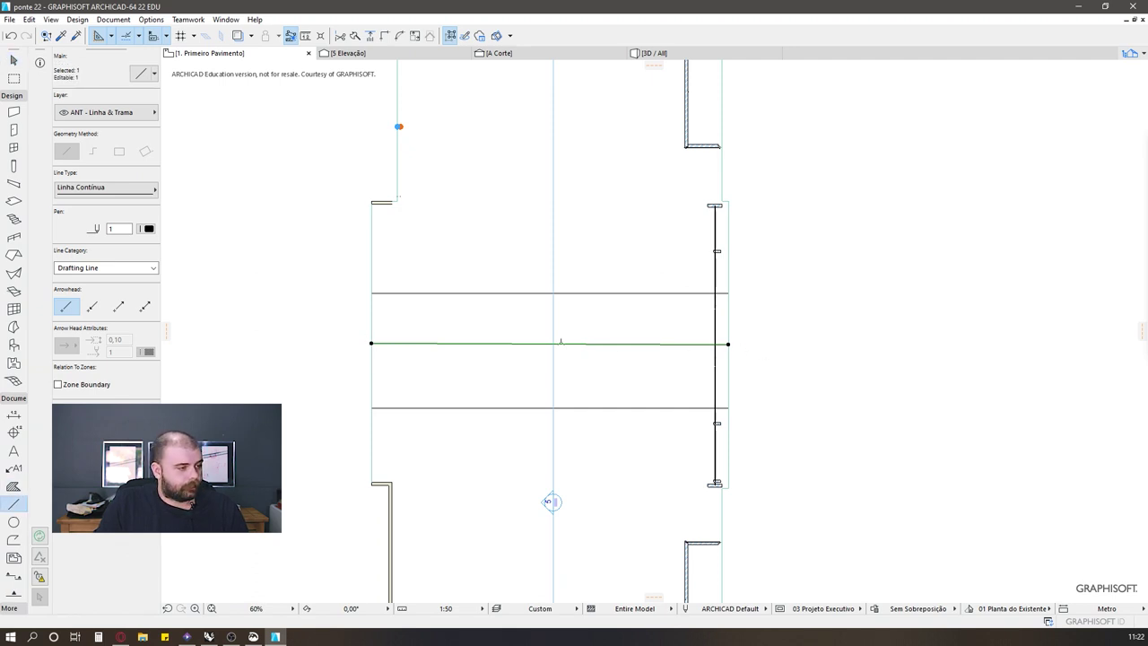
left_click(654, 53)
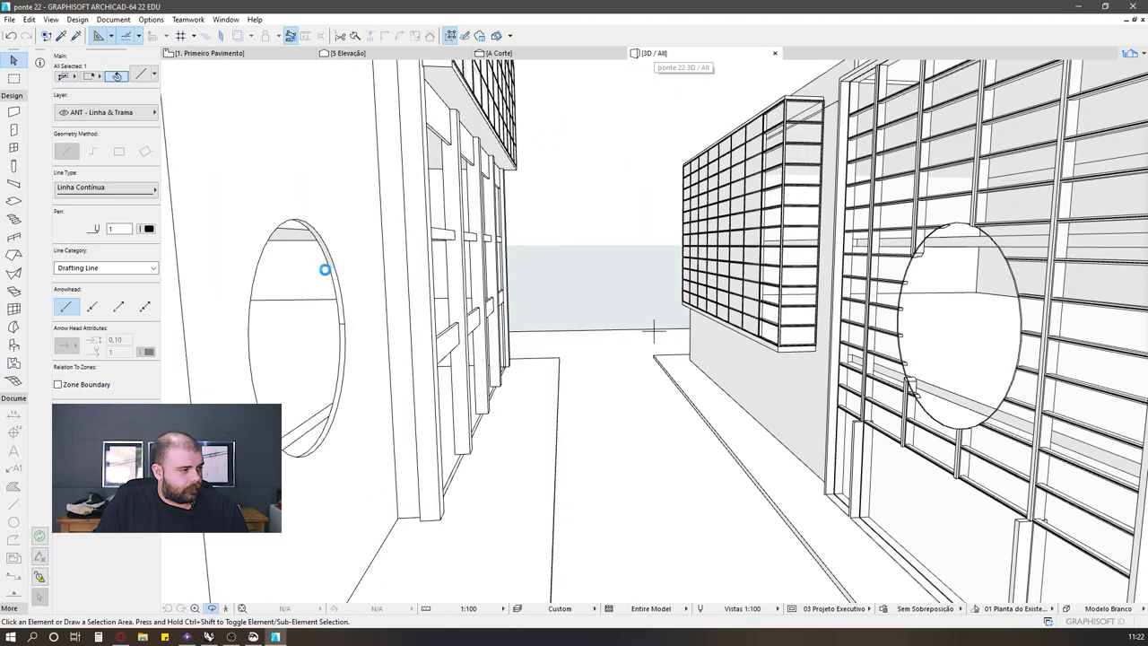
left_click(257, 56)
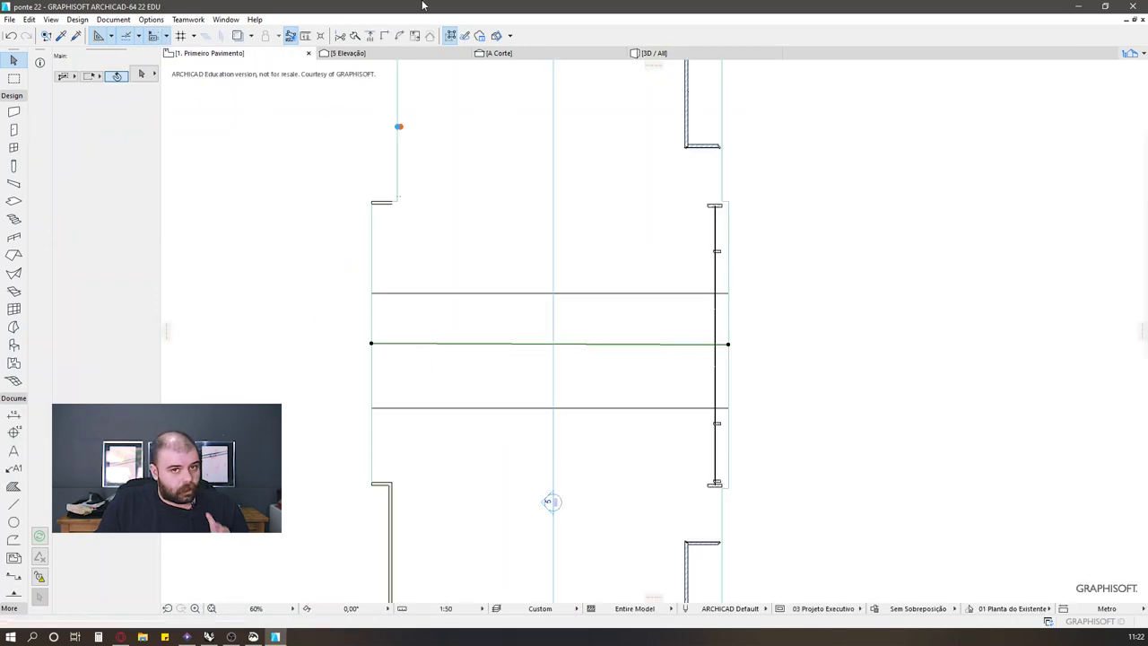
Step: Restore the ArchiCAD window to a smaller size, minimize the browser, and place the plan beside the Grasshopper window
double_click(519, 17)
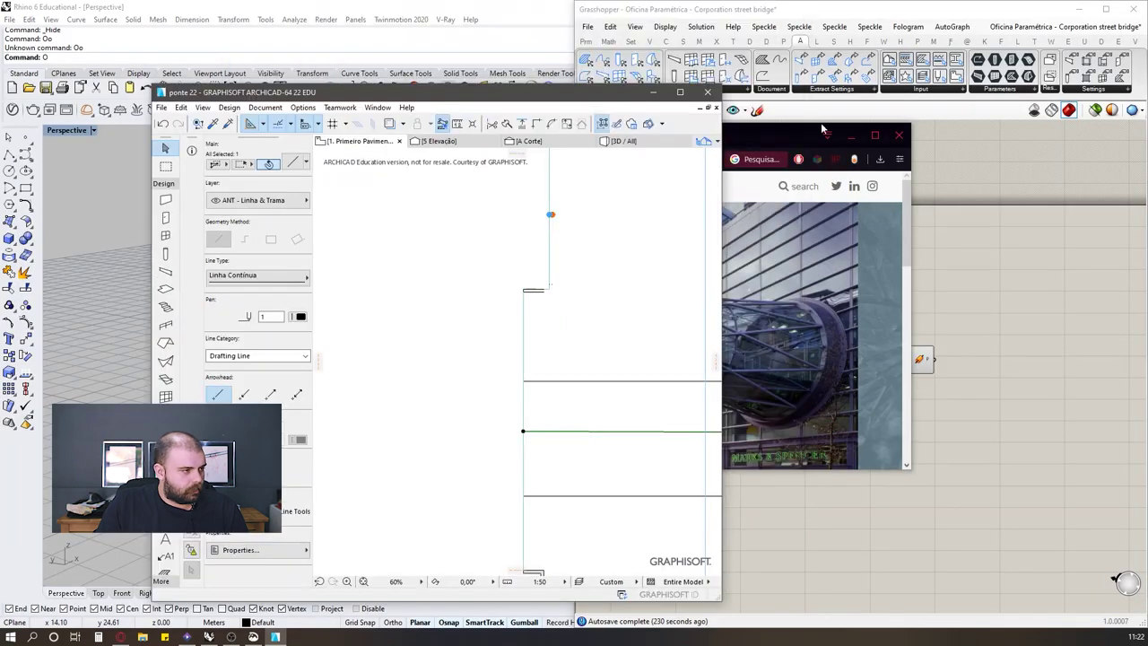
left_click(851, 140)
left_click_drag(590, 100, 446, 125)
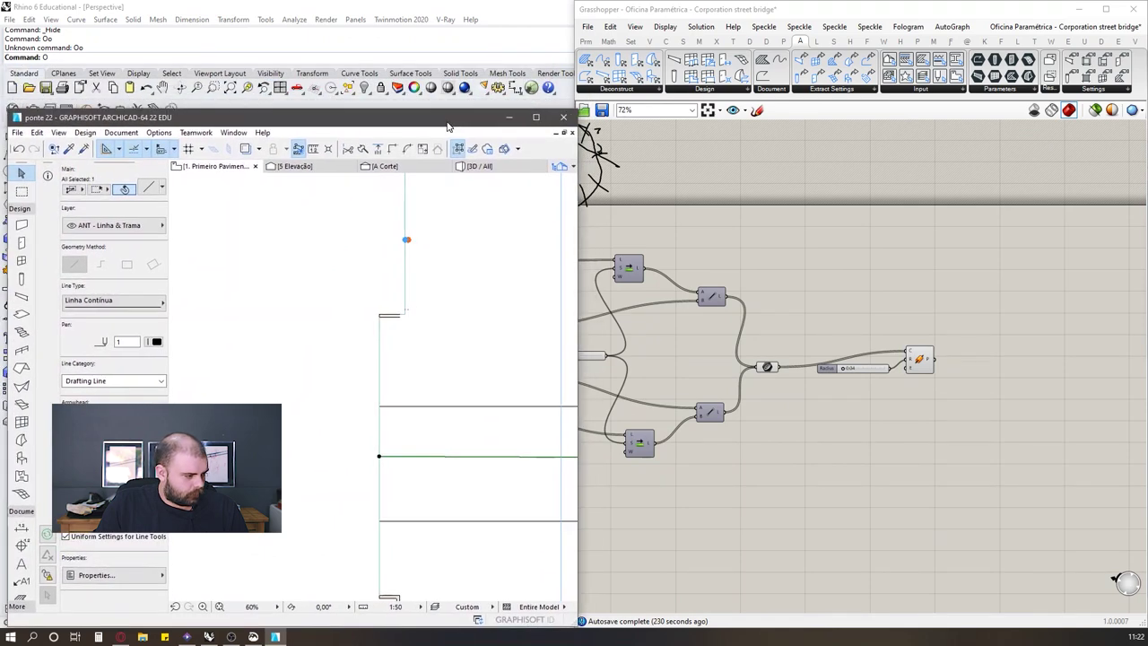
scroll(308, 301, "down", 3)
scroll(502, 430, "up", 6)
scroll(248, 356, "down", 2)
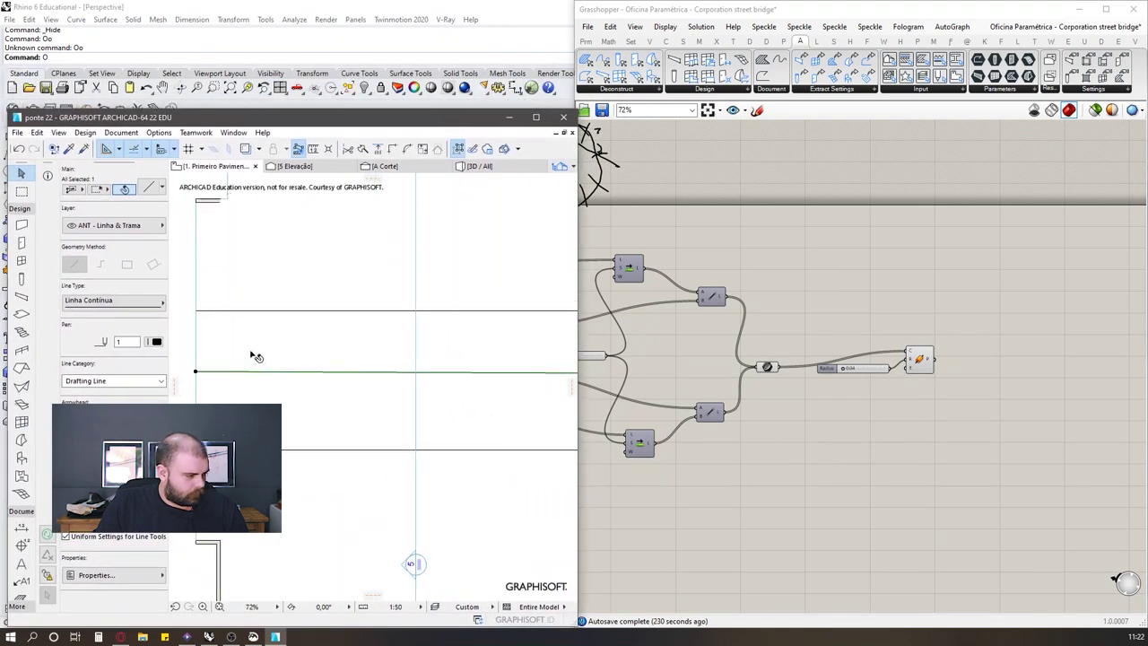
scroll(246, 357, "down", 1)
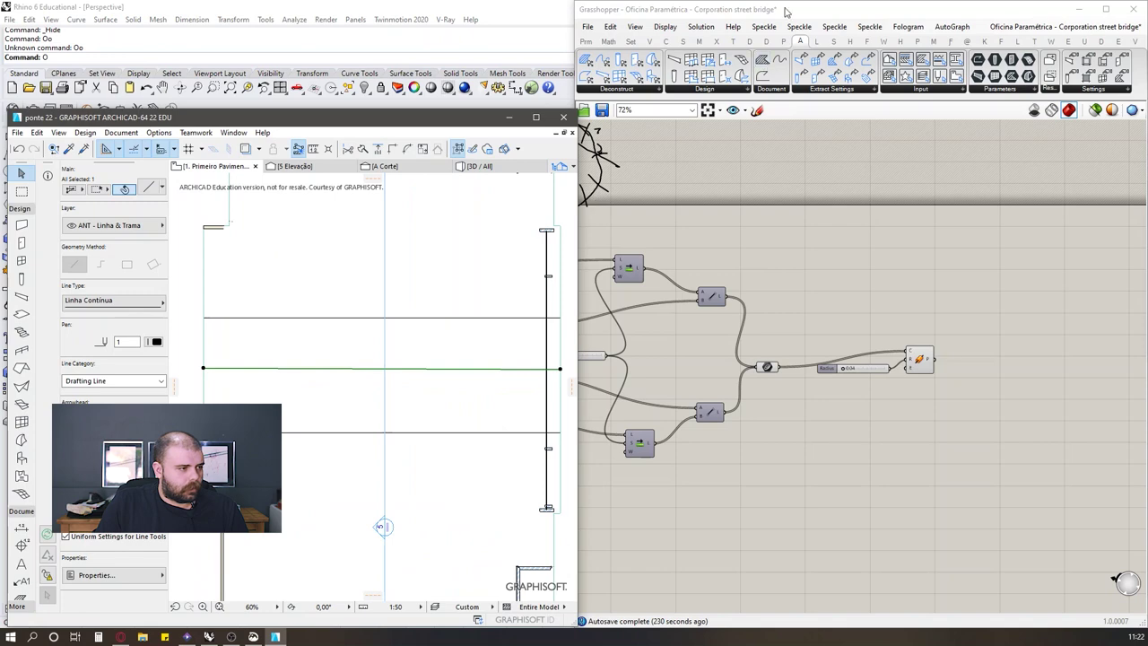
Step: Shrink the Grasshopper and Rhino windows and stack Rhino above Grasshopper, beside the ArchiCAD plan
left_click(782, 5)
left_click_drag(782, 5, 817, 346)
left_click_drag(20, 7, 461, 70)
left_click_drag(665, 67, 652, 88)
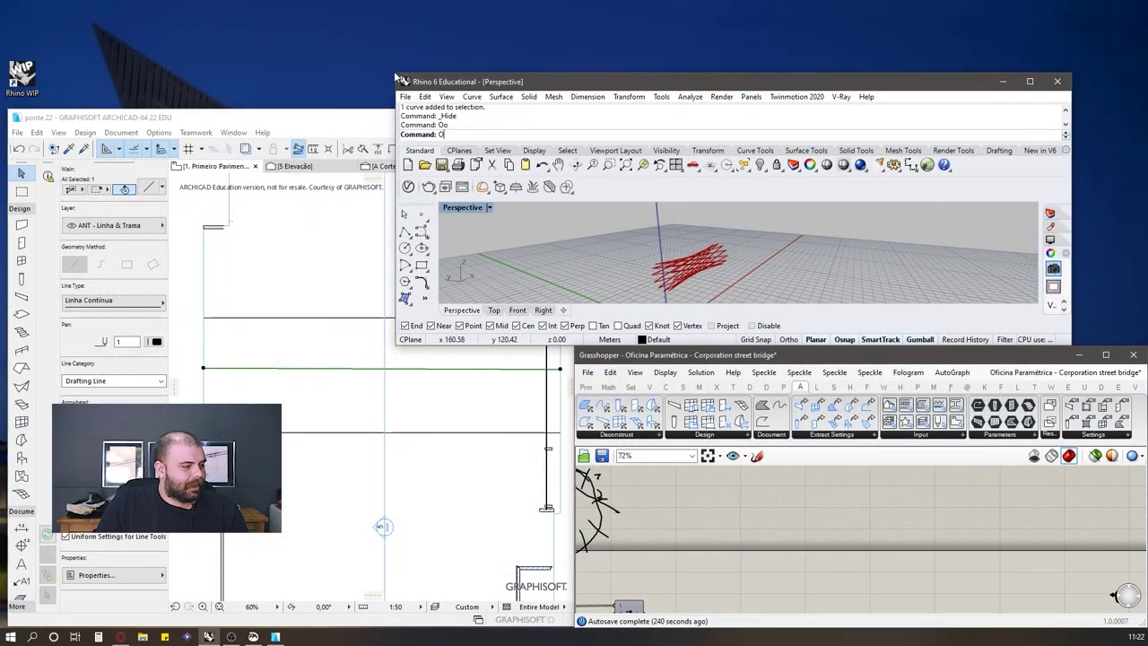
left_click_drag(395, 73, 575, 29)
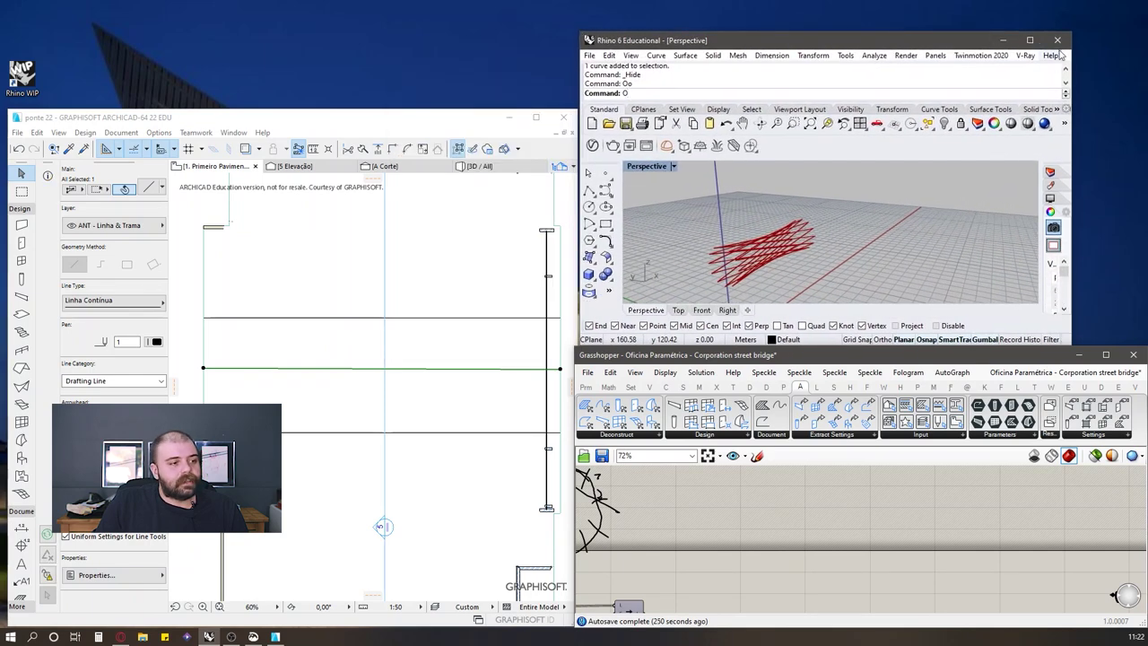
left_click_drag(1072, 32, 1147, 2)
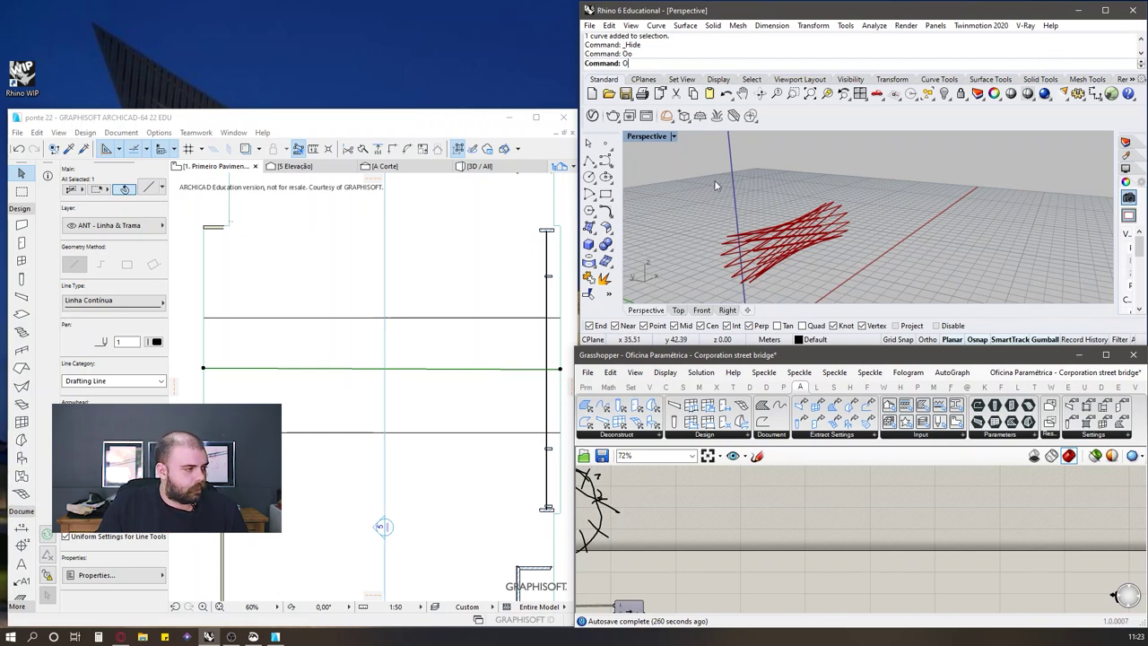
Step: Enlarge the ArchiCAD window to nearly full screen height and frame the full centre line between the facades
left_click(439, 114)
left_click_drag(437, 3, 396, 123)
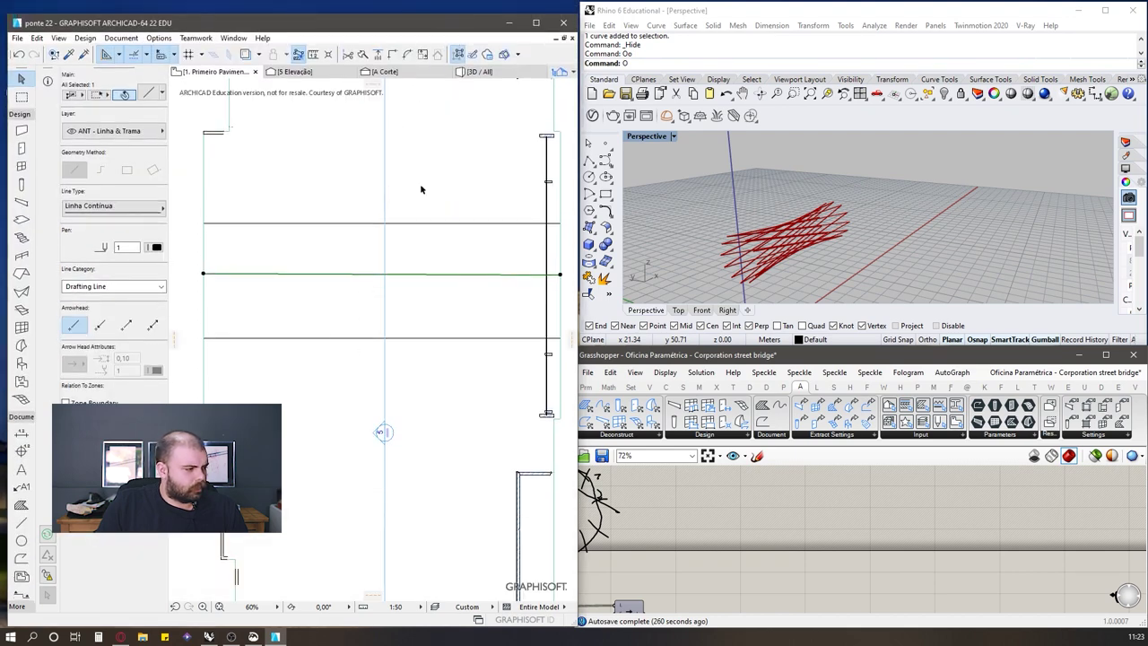
scroll(431, 179, "up", 1)
scroll(374, 305, "down", 2)
scroll(359, 251, "up", 2)
scroll(338, 277, "down", 2)
scroll(326, 277, "up", 2)
scroll(328, 277, "down", 1)
scroll(274, 192, "down", 2)
scroll(287, 238, "up", 2)
scroll(305, 230, "down", 1)
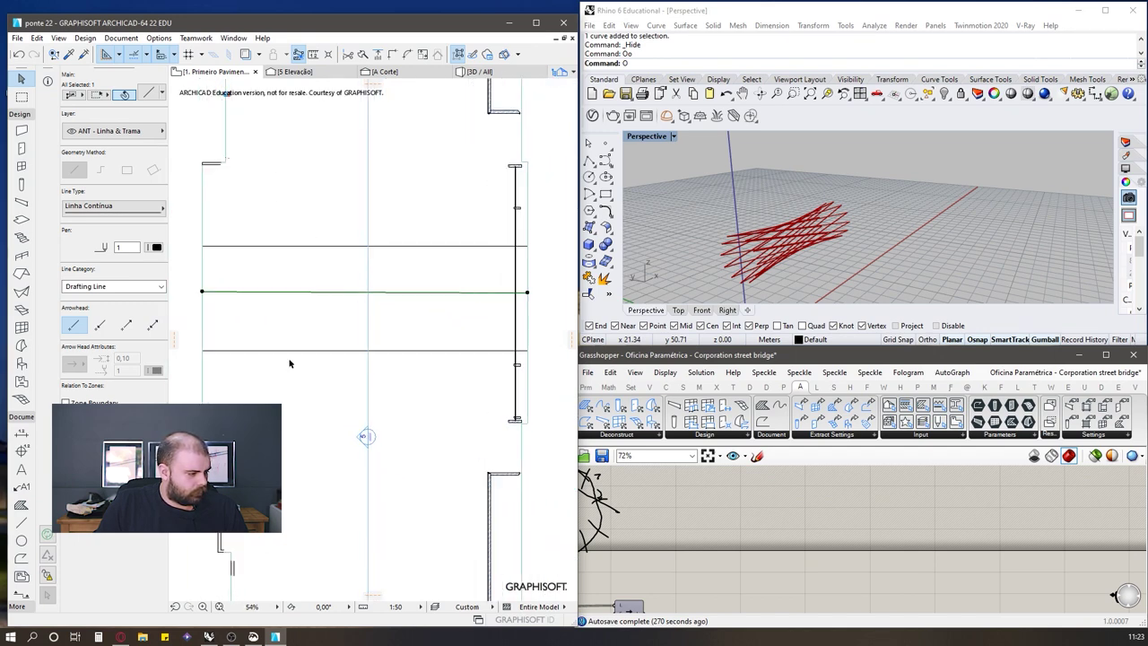
scroll(290, 361, "up", 1)
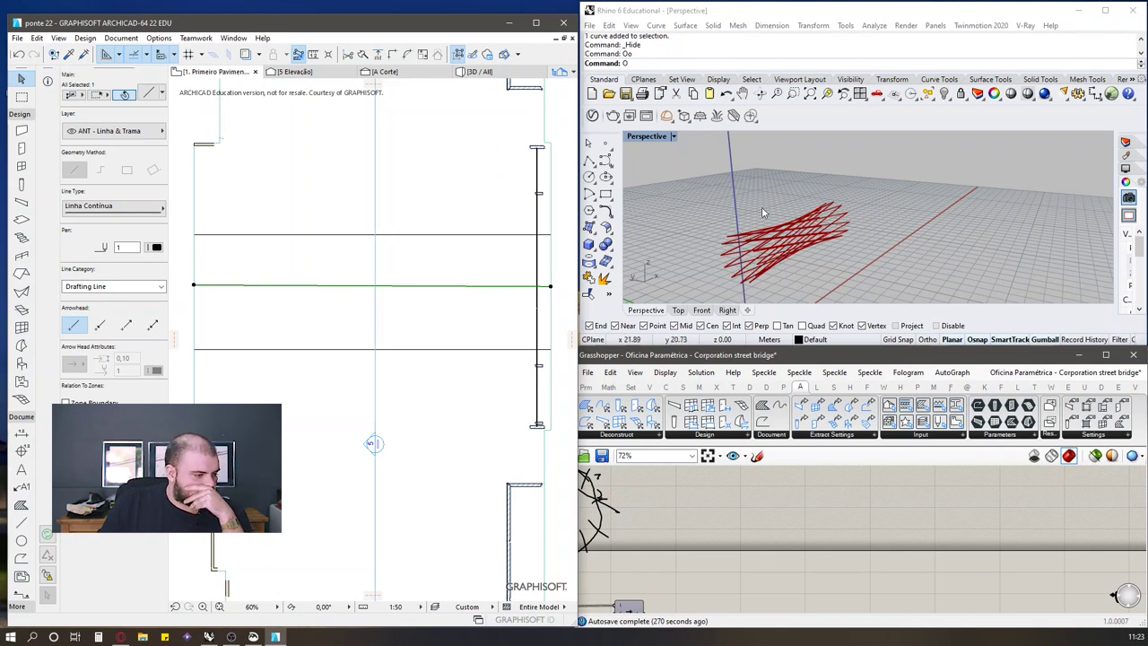
Step: Place an ArchiCAD 2D Curve parameter in an empty area of the Grasshopper canvas
left_click(794, 516)
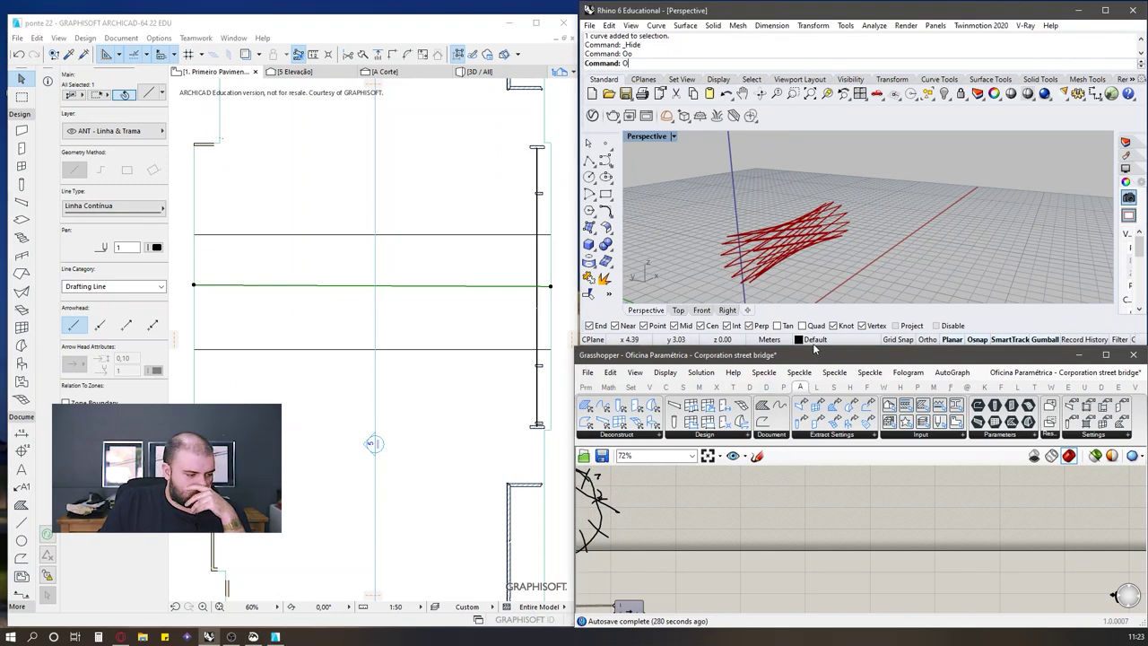
scroll(993, 513, "down", 5)
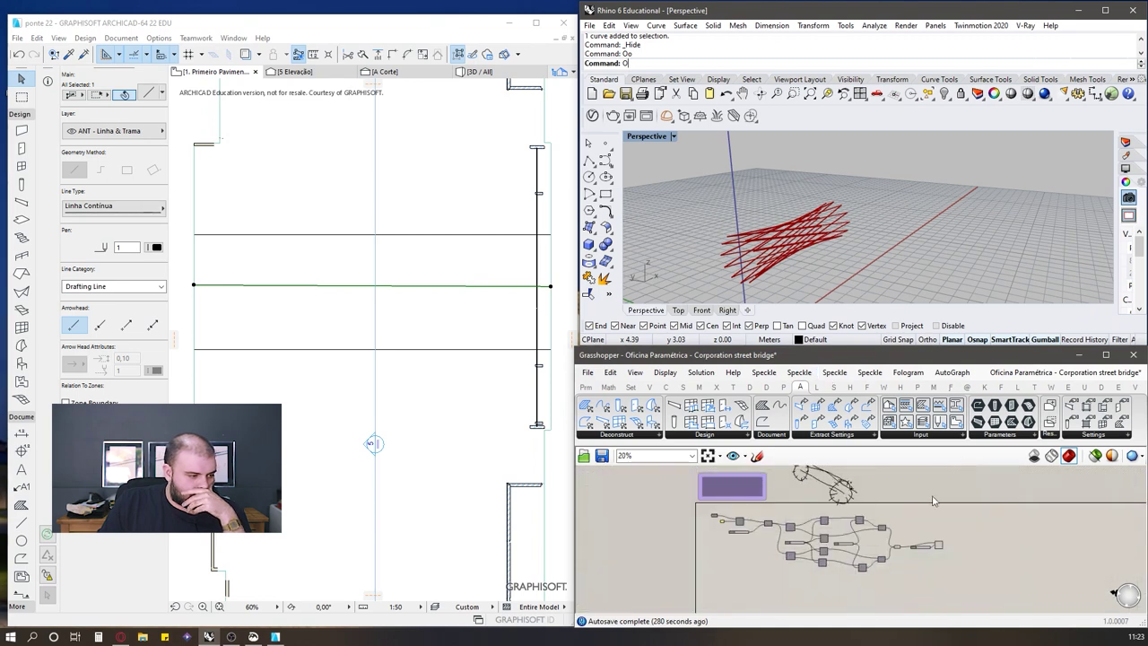
scroll(759, 551, "up", 4)
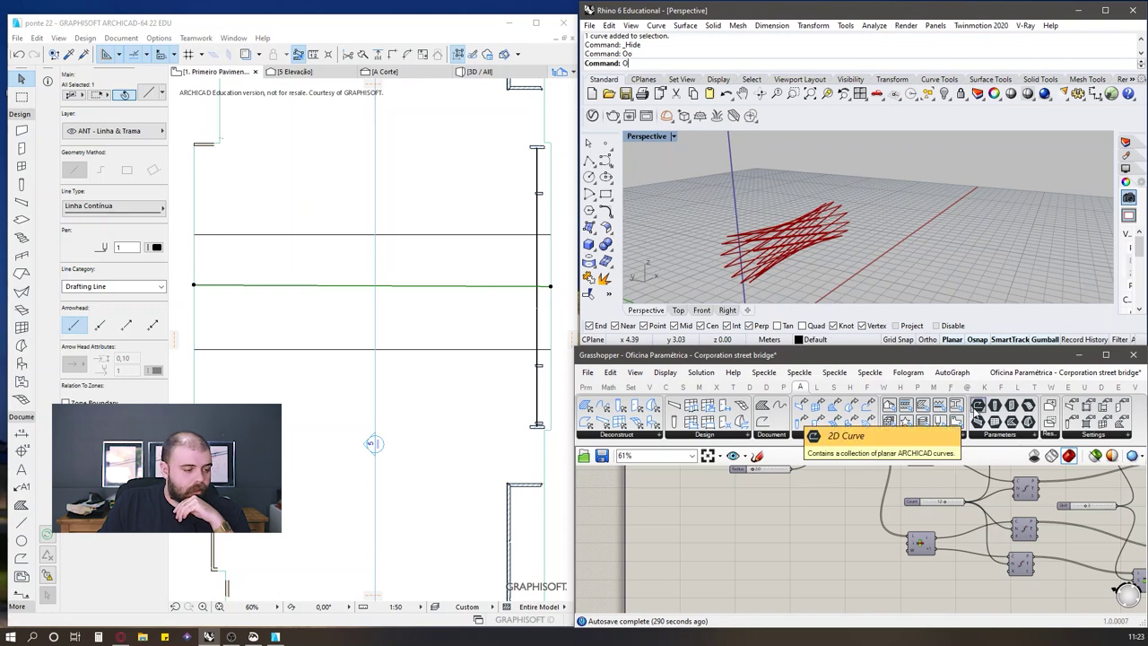
left_click_drag(977, 406, 676, 544)
scroll(677, 545, "up", 4)
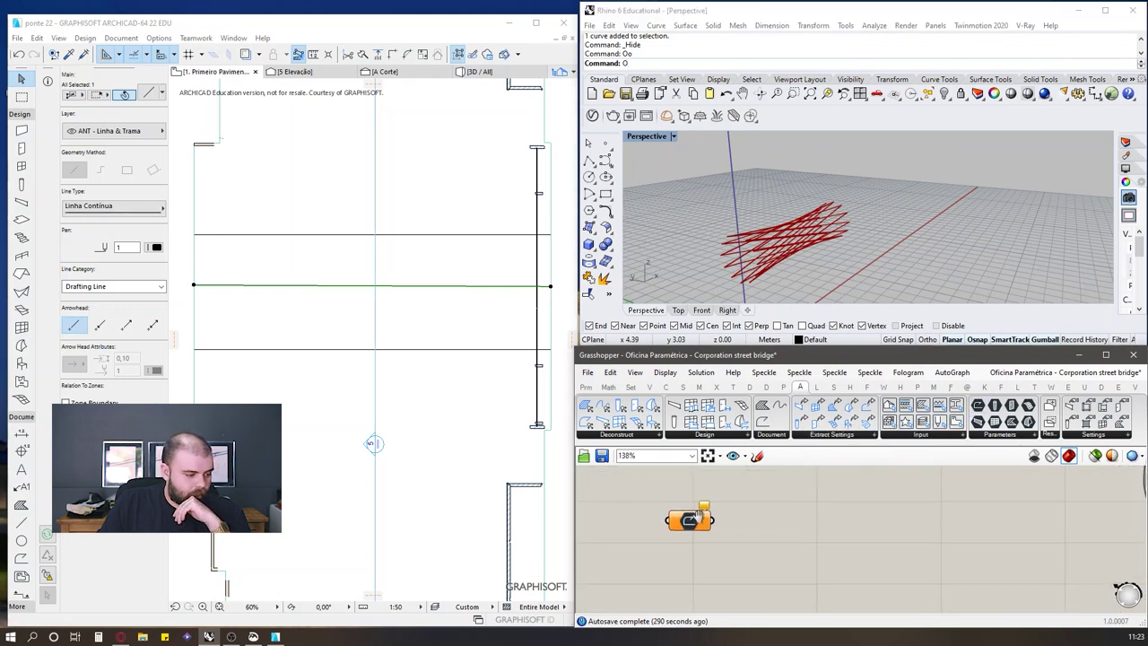
Step: Assign the selected ArchiCAD centre line to the 2D Curve parameter and return Grasshopper to its place below Rhino
right_click(696, 517)
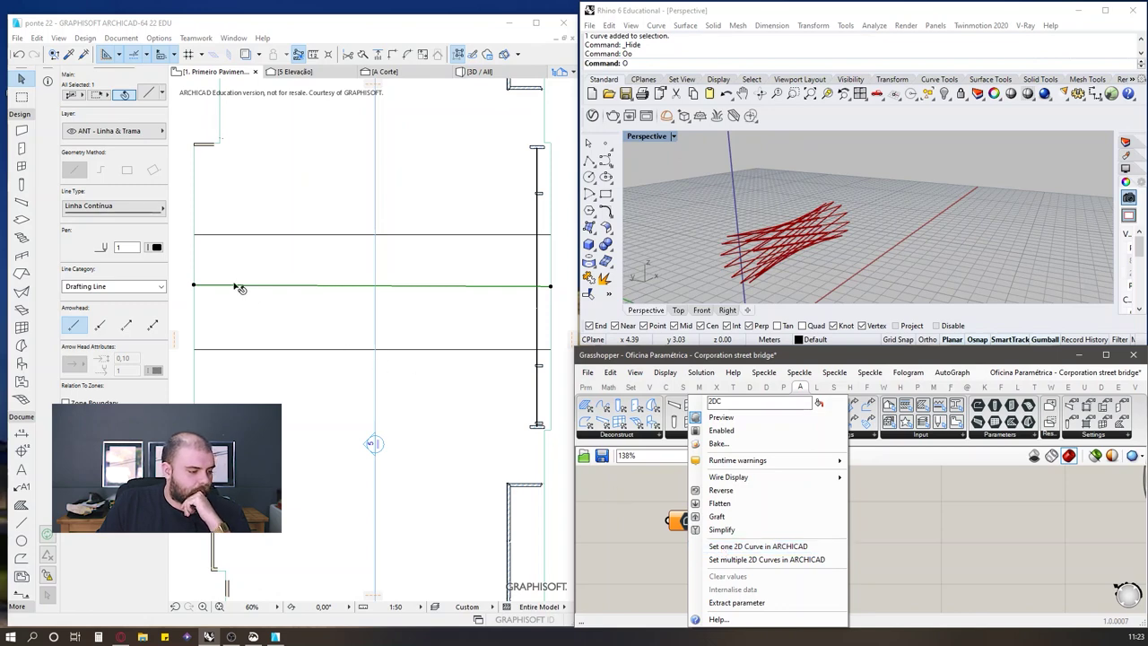
left_click(733, 547)
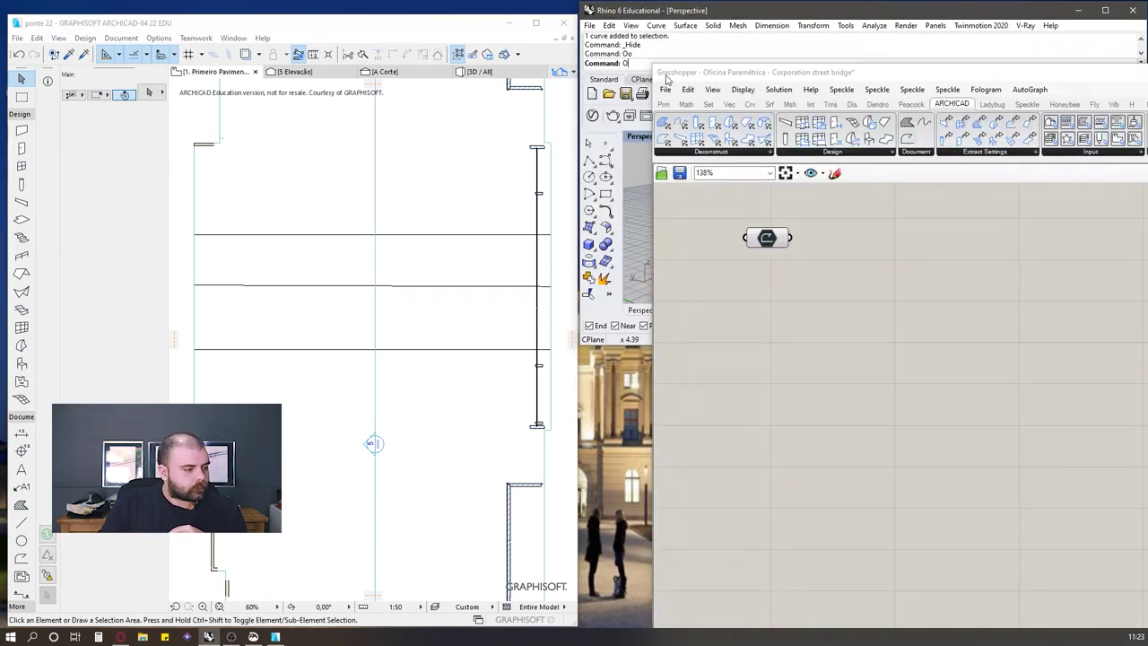
left_click_drag(664, 72, 589, 352)
left_click(700, 522)
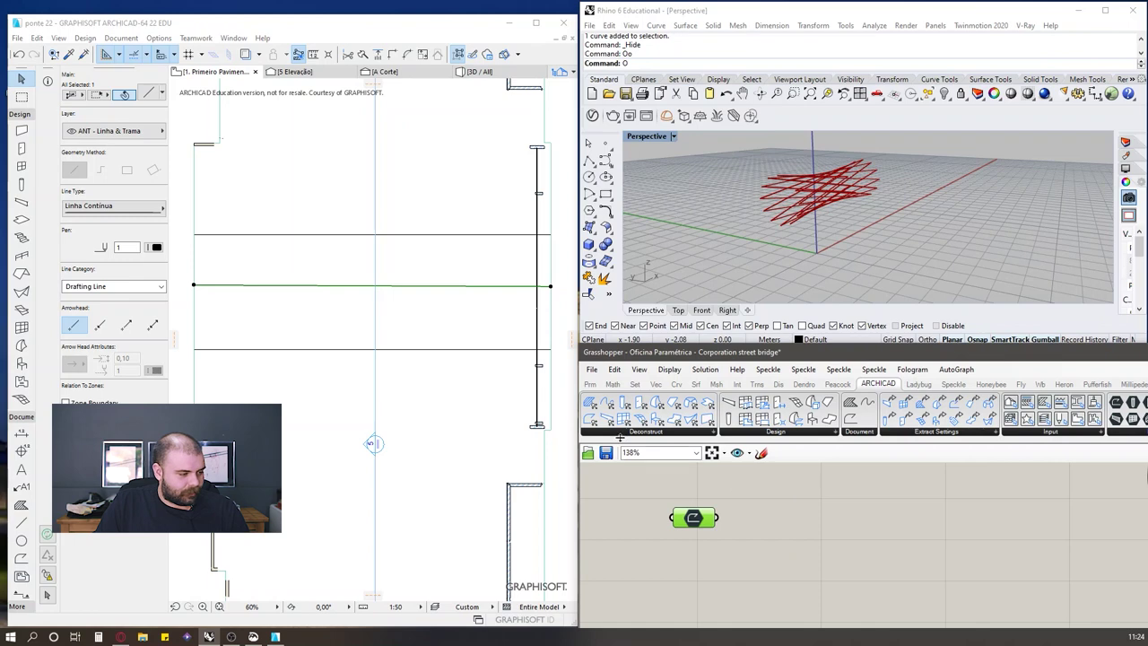
Step: Add a Deconstruct 2D Polyline component, feed it the 2D Curve parameter, and place it directly beside that parameter
left_click(643, 432)
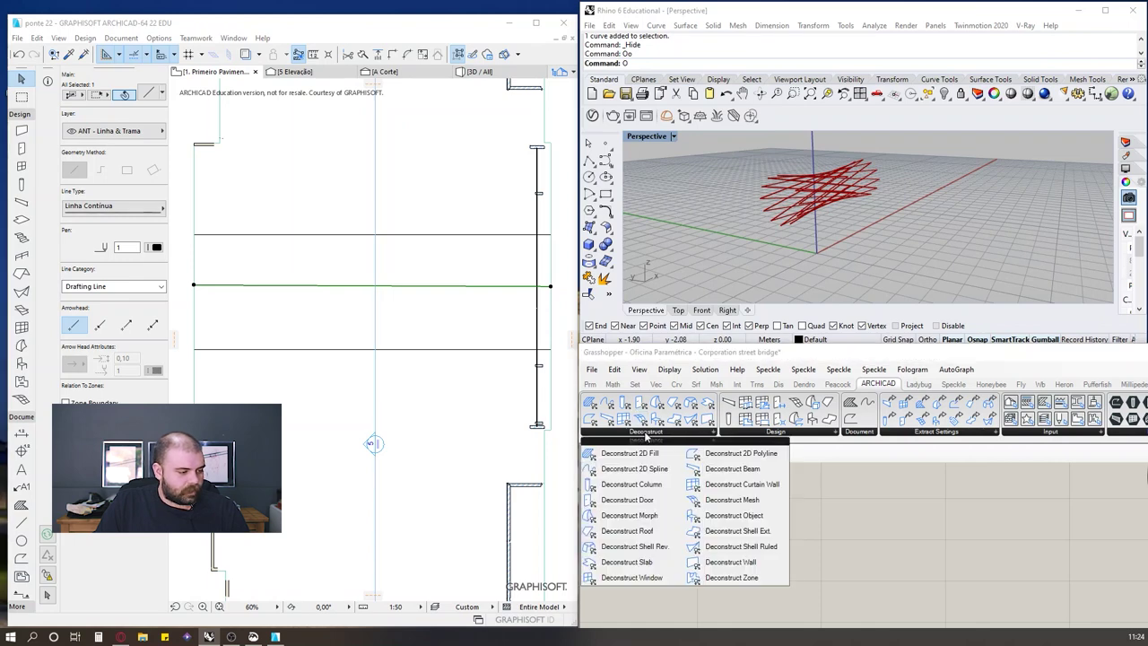
left_click(709, 457)
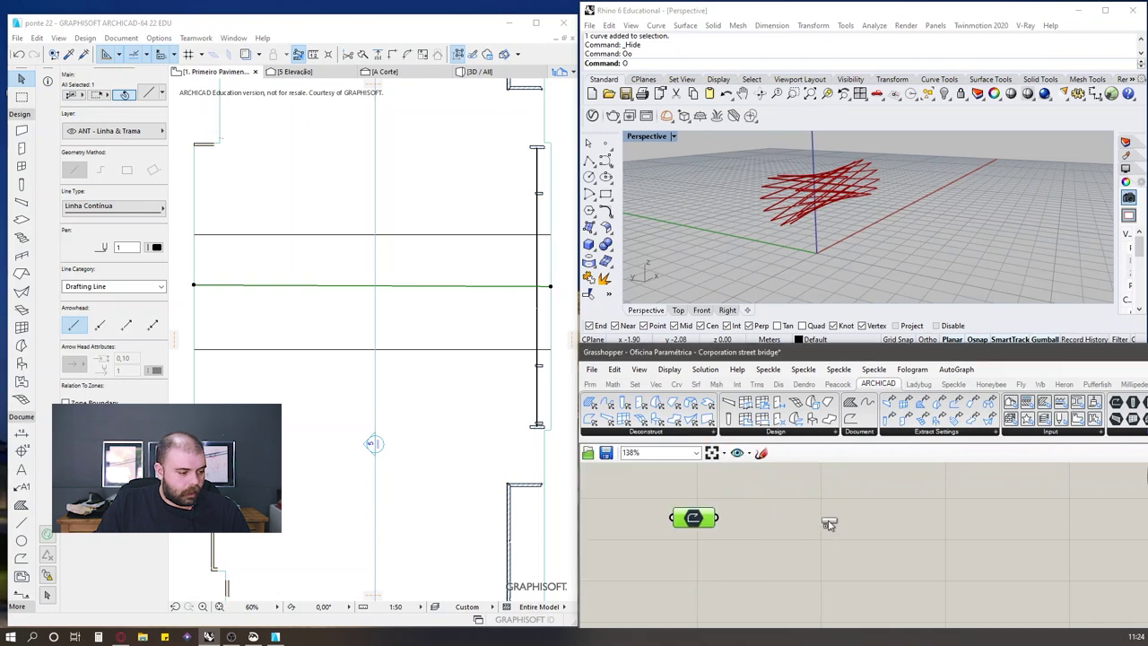
left_click(828, 524)
scroll(789, 545, "down", 2)
scroll(793, 527, "up", 3)
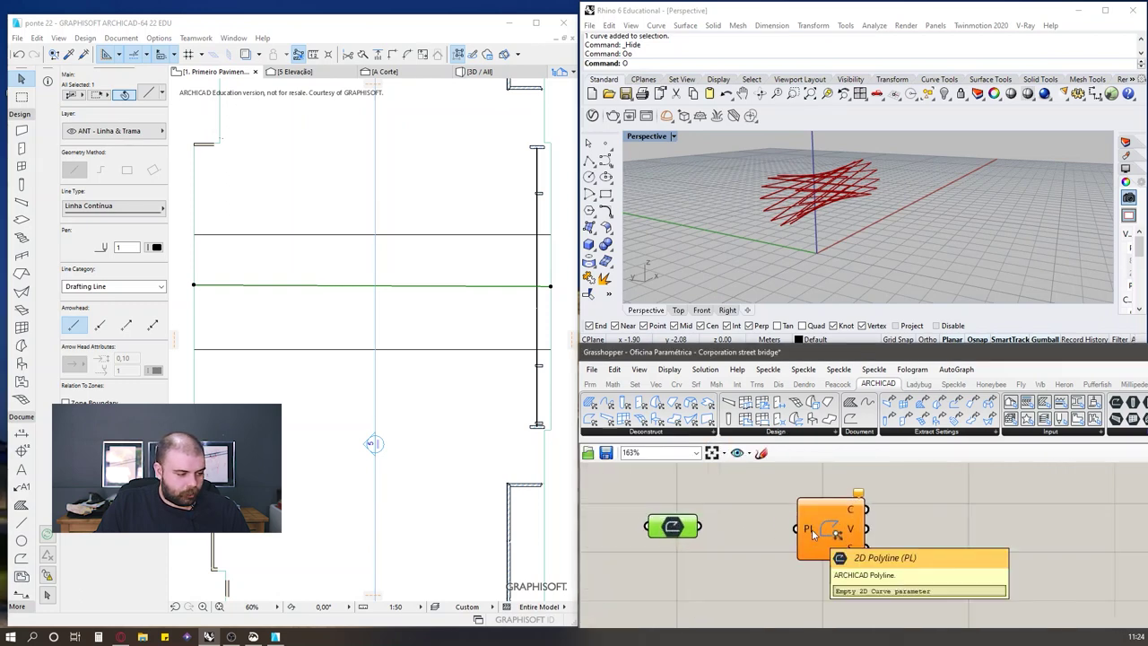
left_click_drag(699, 527, 753, 533)
left_click(808, 522)
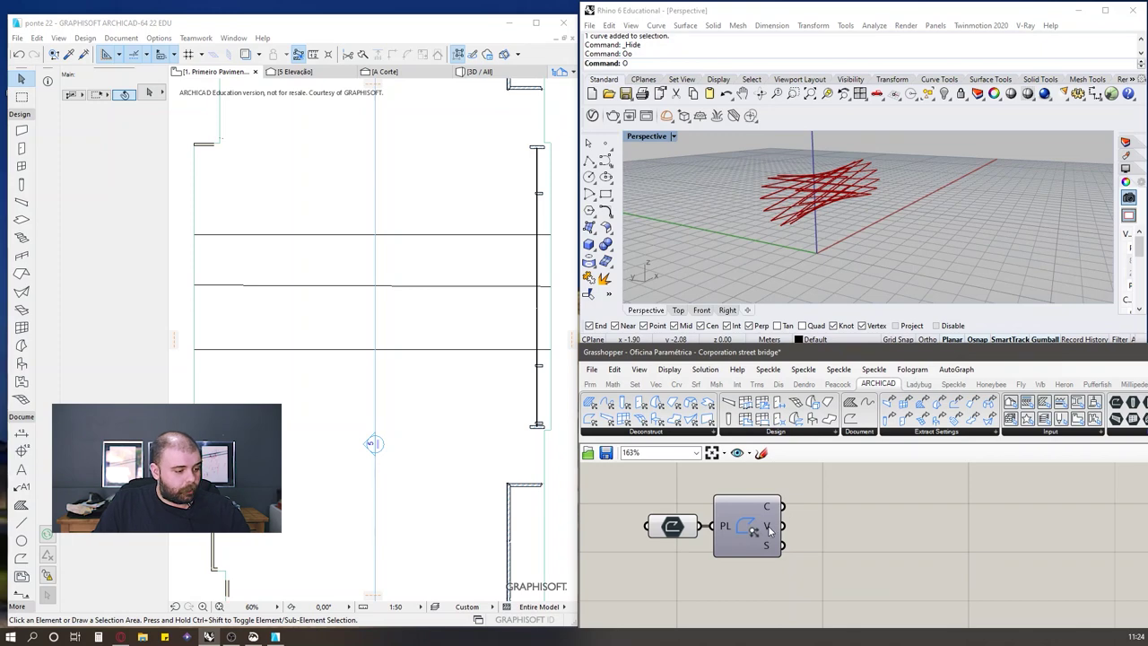
Step: Add a Curve parameter connected to the deconstructed polyline's C output and check the imported line beside the bridge in Rhino
mouse_move(768, 531)
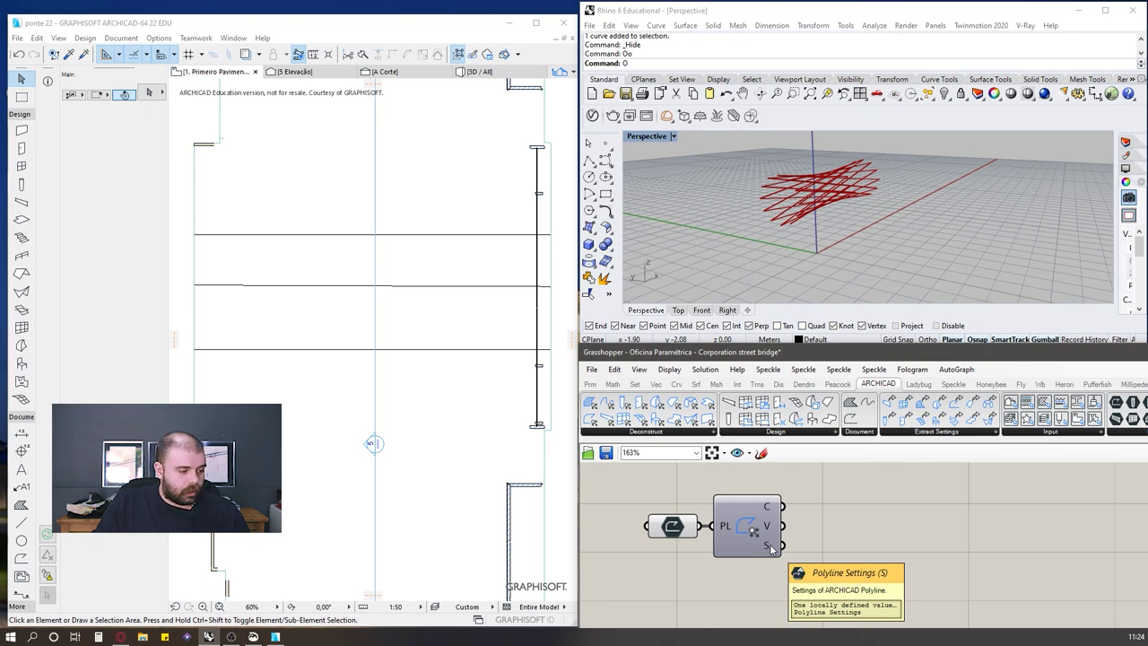
double_click(895, 523)
type("curve")
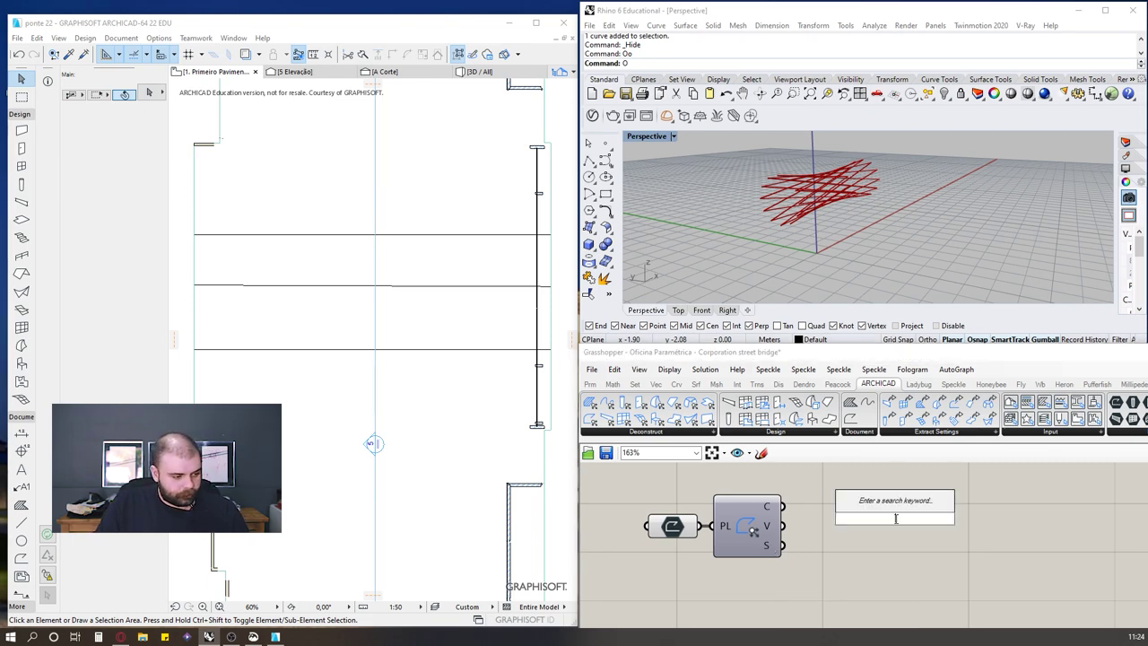
key("Return")
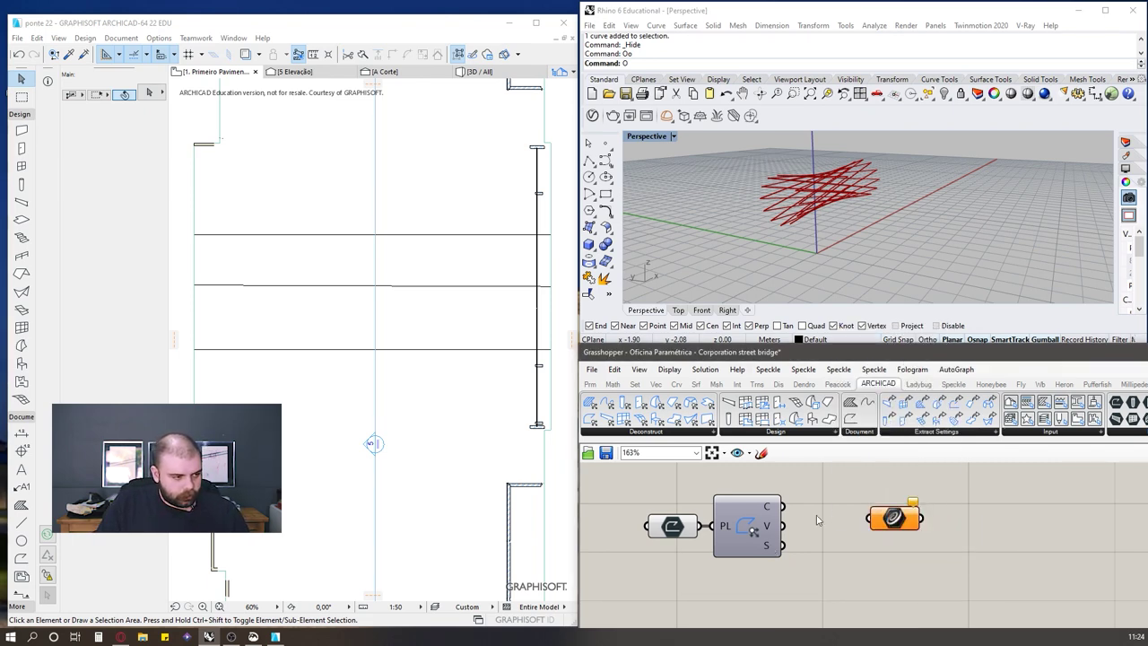
left_click_drag(785, 506, 874, 510)
right_click_drag(827, 217, 841, 249)
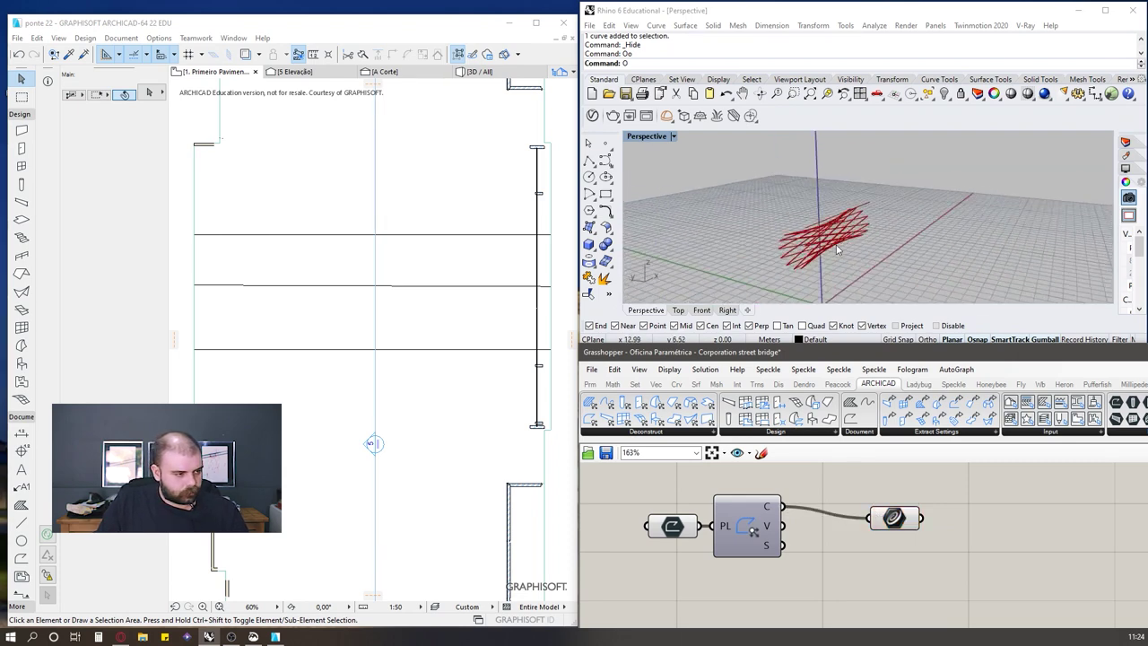
left_click(823, 221)
type("O")
right_click_drag(765, 206, 897, 225)
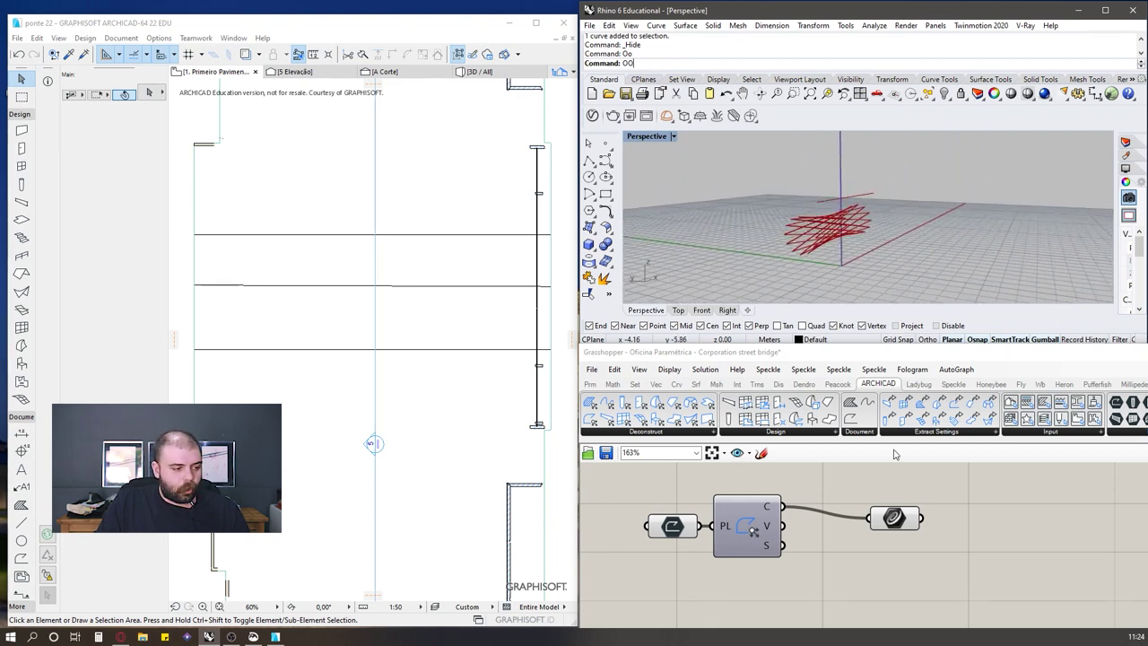
Step: Move the imported centre-line components beside the bridge definition and connect their Curve parameter to the perpendicular frames component's C input
scroll(760, 574, "down", 3)
scroll(832, 570, "down", 3)
left_click_drag(852, 590, 744, 537)
scroll(798, 546, "up", 5)
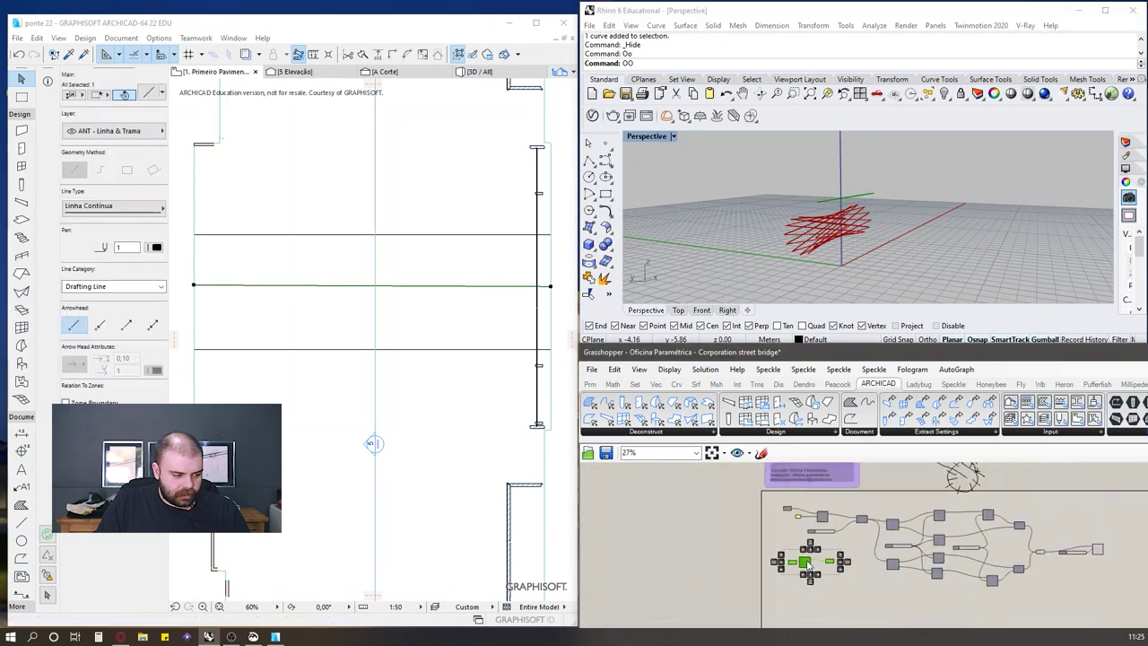
scroll(803, 533, "up", 1)
left_click(910, 534)
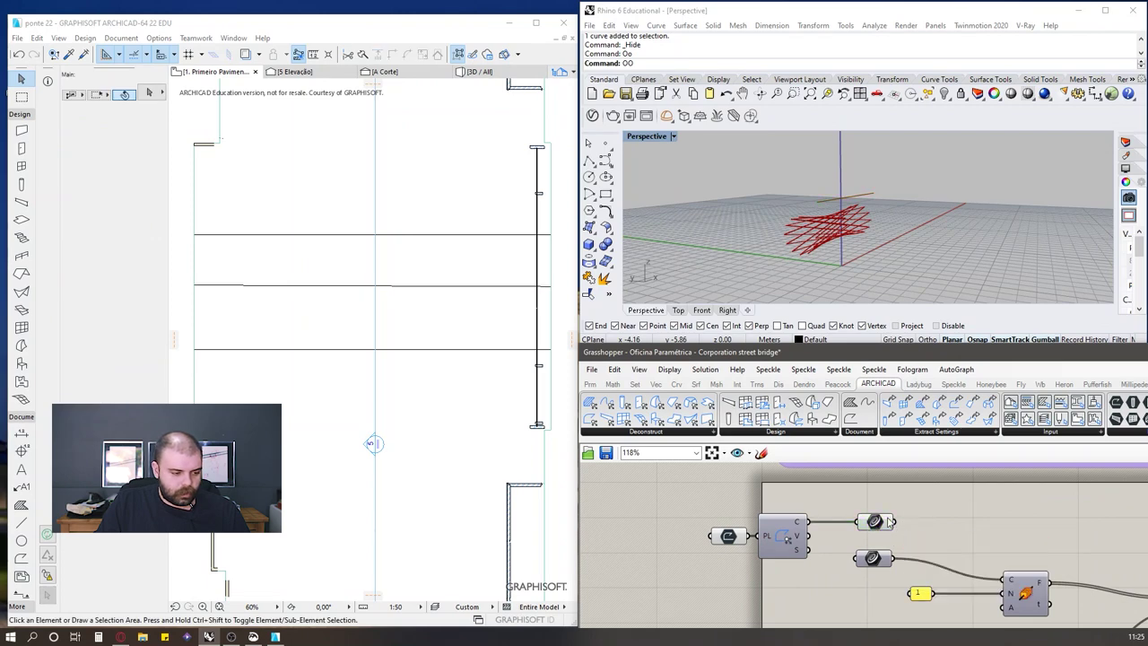
left_click_drag(893, 520, 1004, 580)
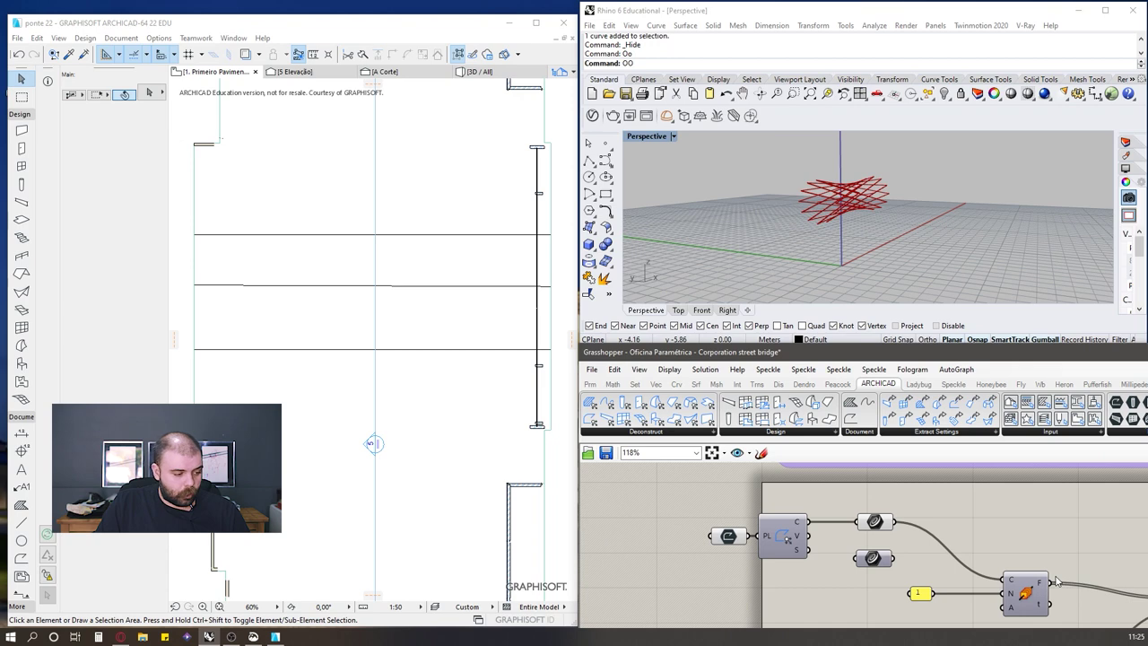
Step: Set the disconnected original Curve parameter aside below and align the 2D Curve, deconstruct and Curve components compactly before the frames component
scroll(681, 502, "down", 3)
scroll(853, 561, "up", 4)
left_click(753, 524)
scroll(806, 497, "down", 3)
left_click_drag(777, 510, 731, 569)
left_click(775, 528)
left_click_drag(777, 486, 806, 501)
left_click(748, 501)
left_click_drag(718, 486, 771, 488)
left_click(753, 528)
left_click_drag(689, 498, 763, 500)
left_click(818, 491)
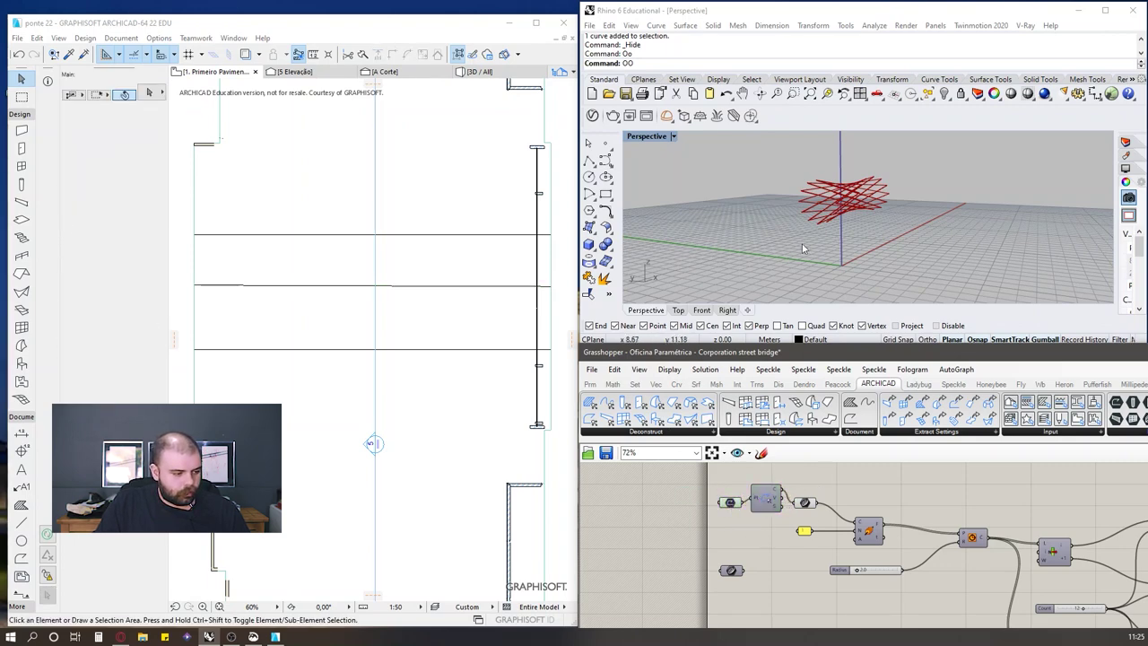
Step: Highlight the imported centre line in the bridge preview, and switch ArchiCAD from the floor plan to its 3D view
scroll(818, 509, "up", 3)
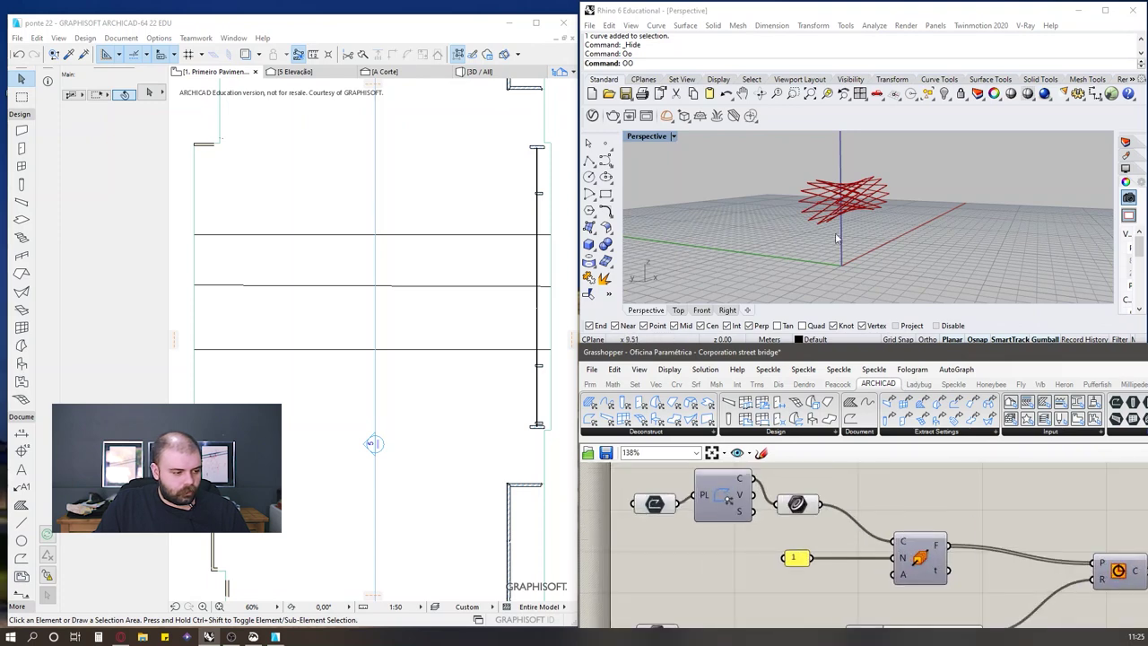
left_click(799, 504)
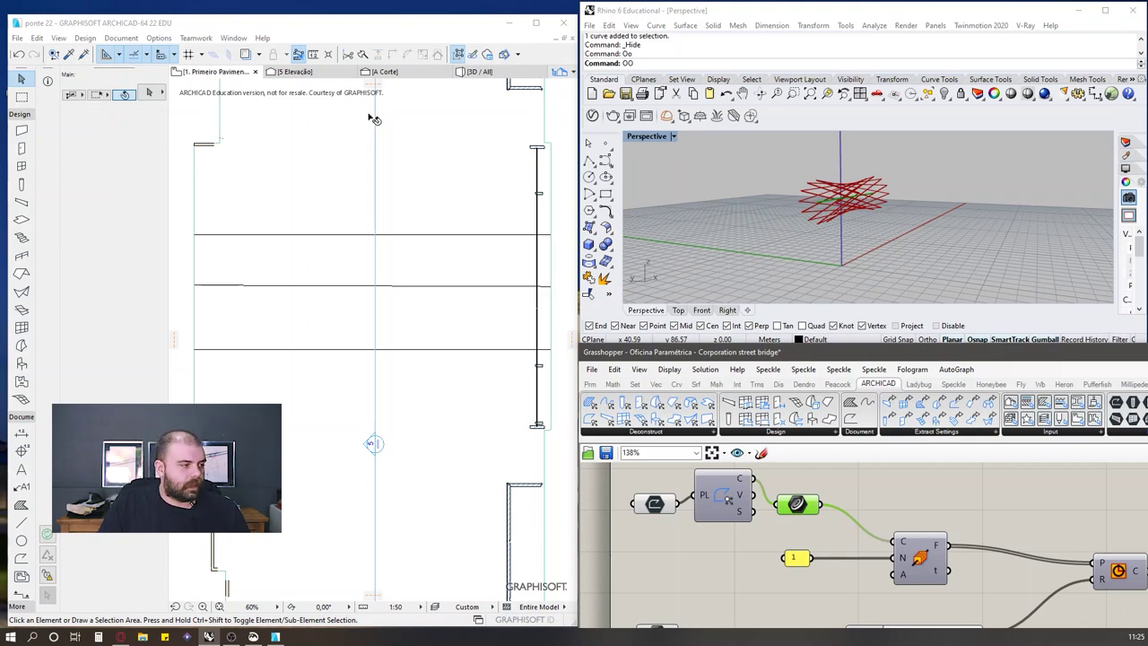
left_click(475, 75)
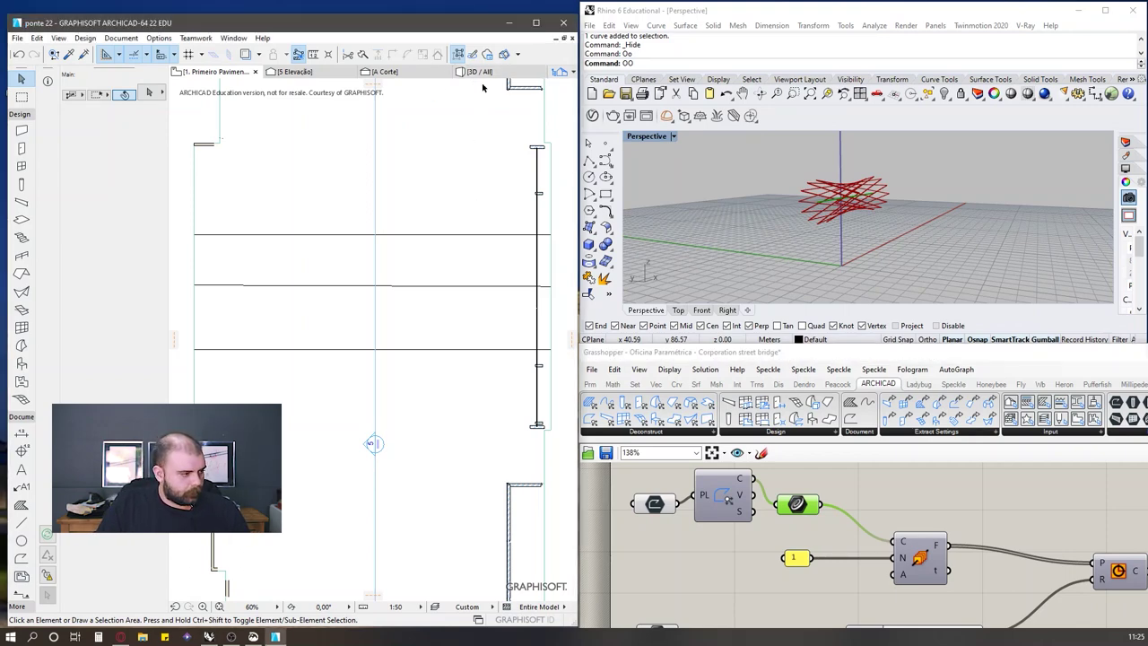
left_click(479, 71)
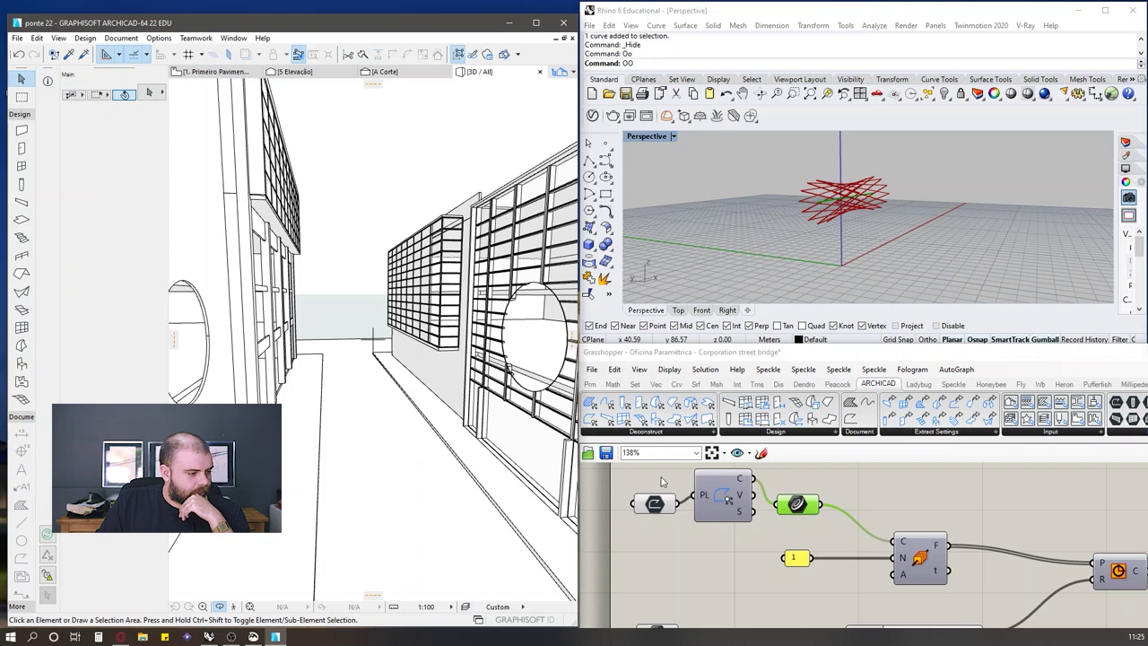
Step: Extend the Grasshopper window upwards and adjust the ArchiCAD 3D view to frame the circular openings in both facades
scroll(865, 527, "down", 10)
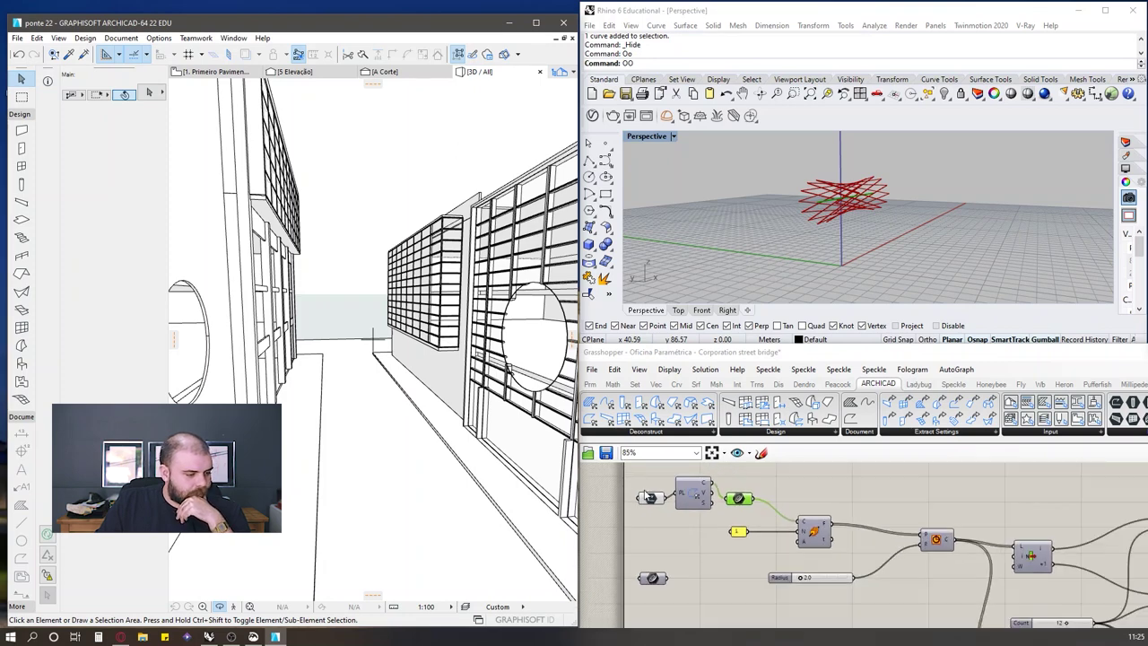
scroll(865, 527, "up", 10)
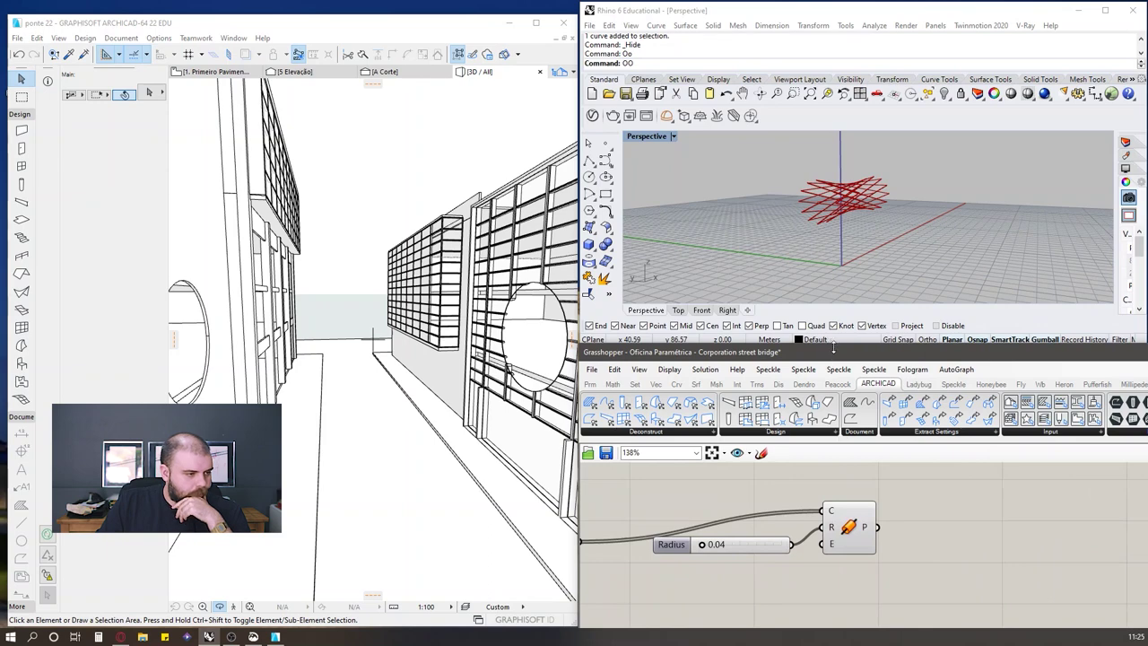
left_click_drag(833, 347, 822, 220)
left_click_drag(827, 258, 828, 258)
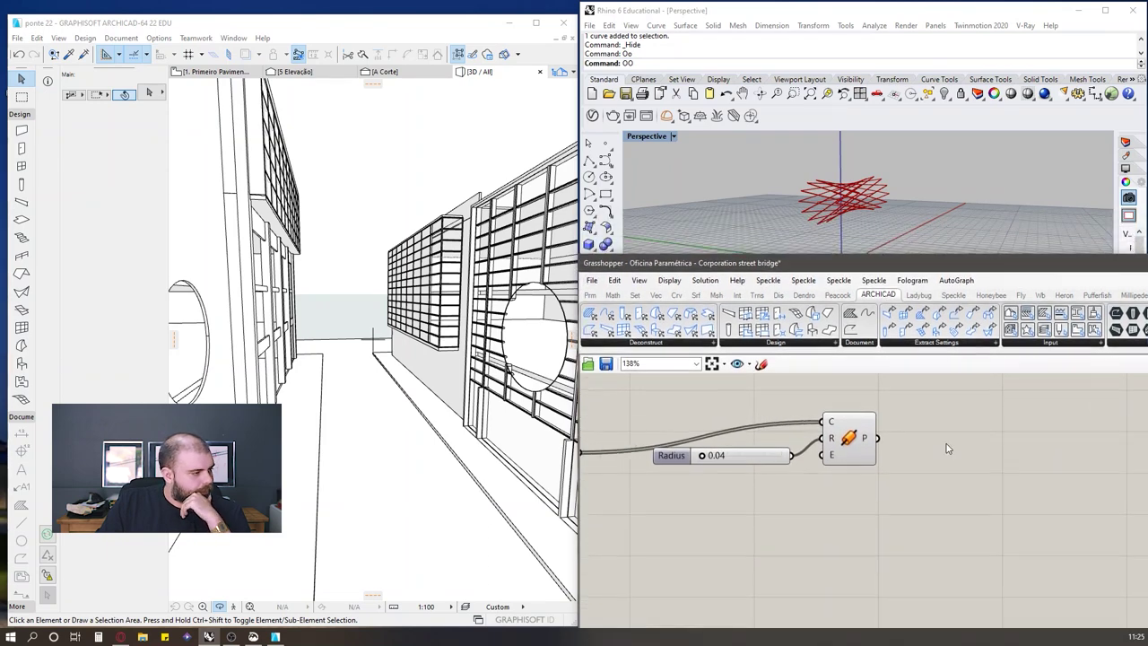
left_click(525, 231)
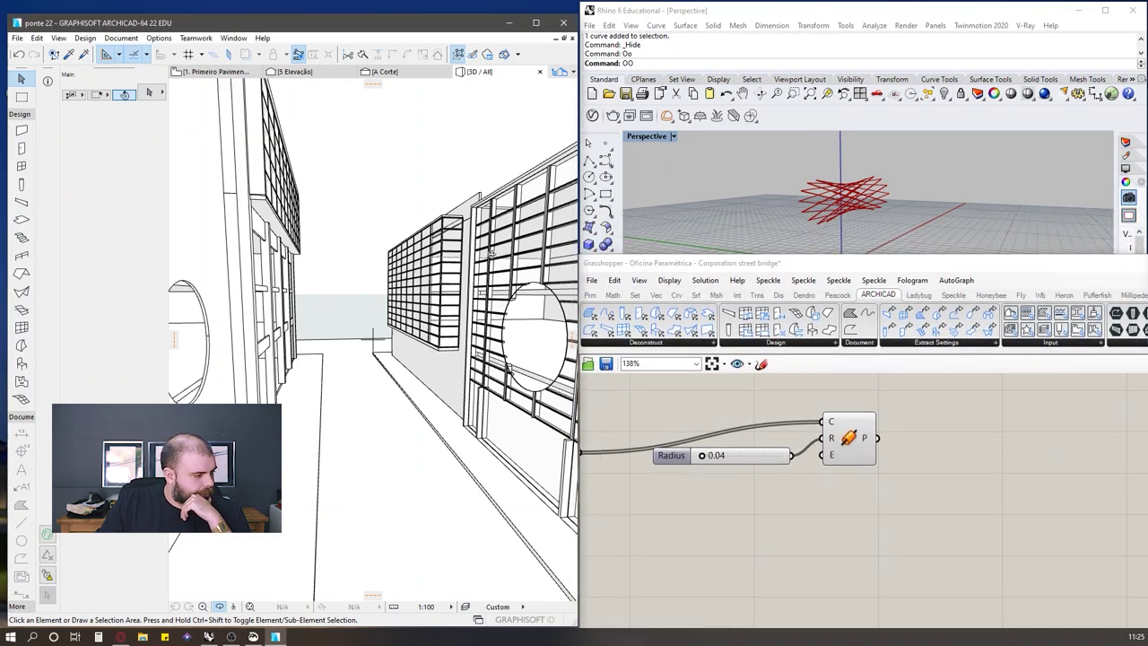
middle_click_drag(467, 296, 469, 293)
scroll(467, 294, "up", 2)
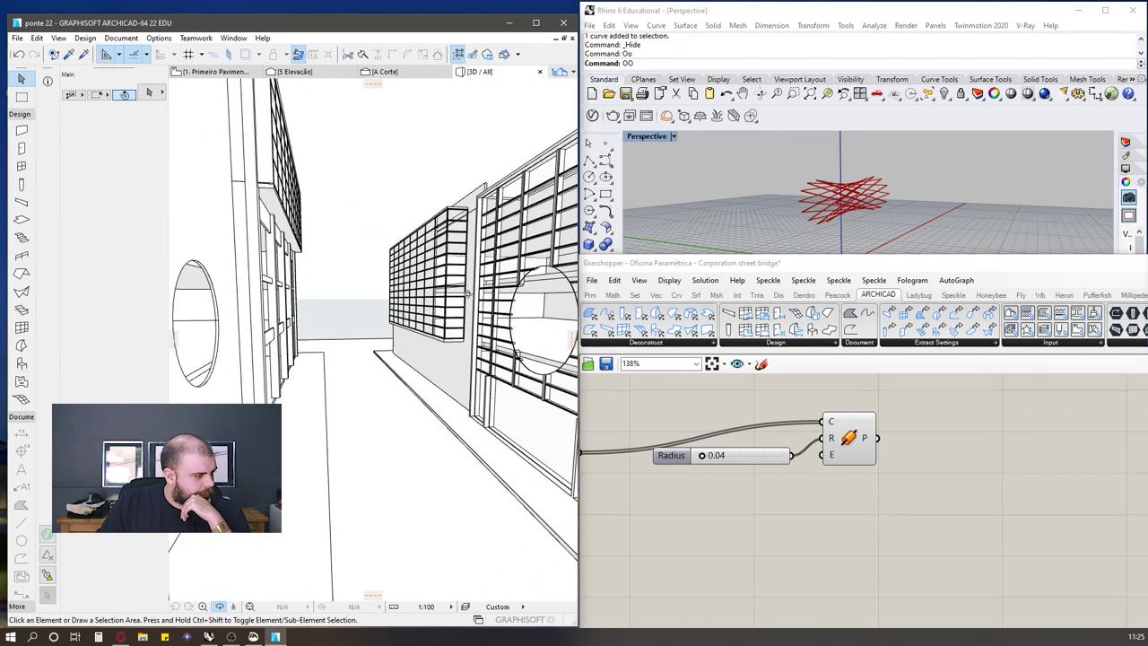
scroll(467, 294, "up", 2)
scroll(354, 269, "up", 3)
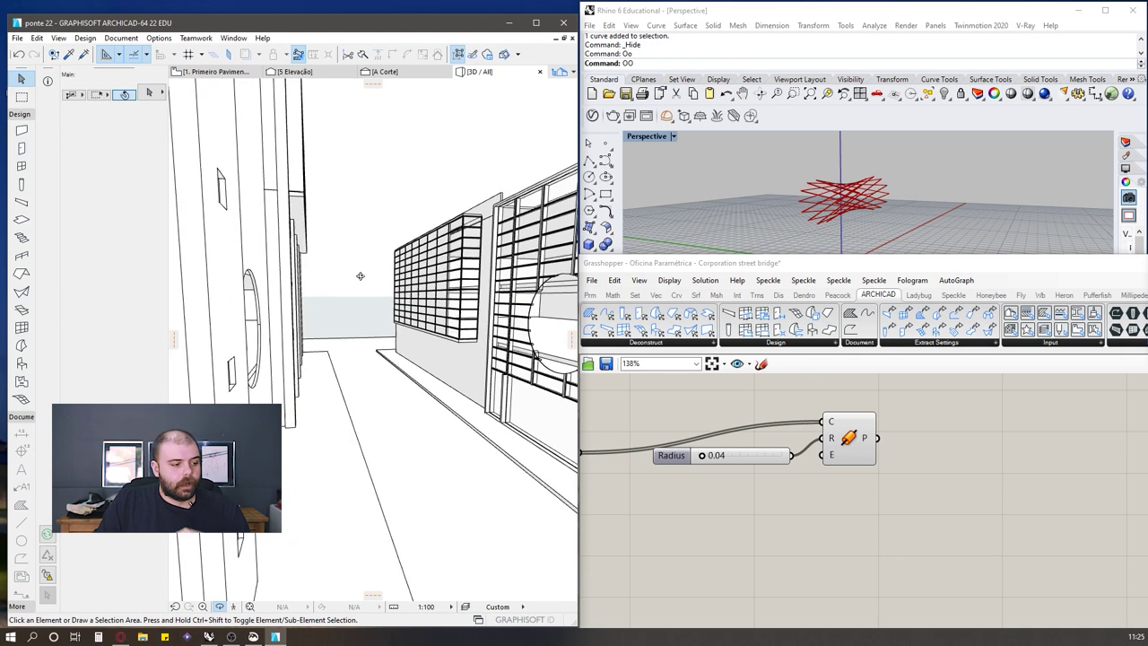
middle_click_drag(361, 276, 356, 274)
Step: Move the Pipe component and its Radius slider down to free canvas space beside the bridge lines' Curve parameter
left_click(999, 474)
scroll(989, 480, "down", 2)
left_click_drag(961, 549, 761, 431)
left_click_drag(894, 453, 879, 630)
left_click(871, 506)
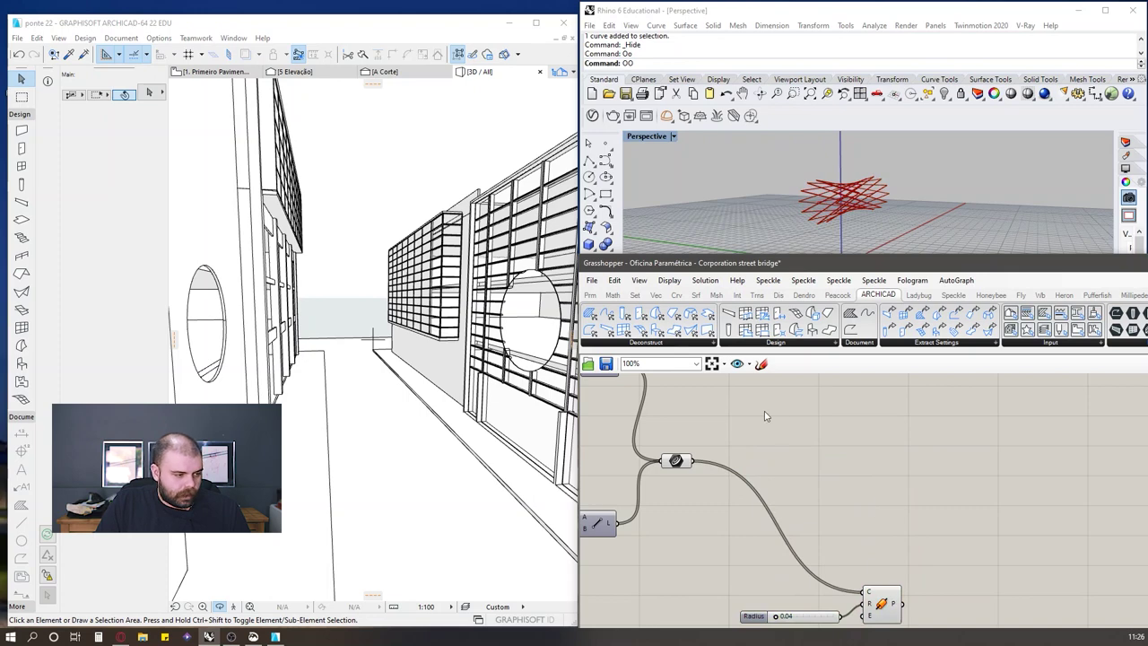
Step: Place an ArchiCAD Beam component in the free canvas space above the Pipe component
left_click(778, 345)
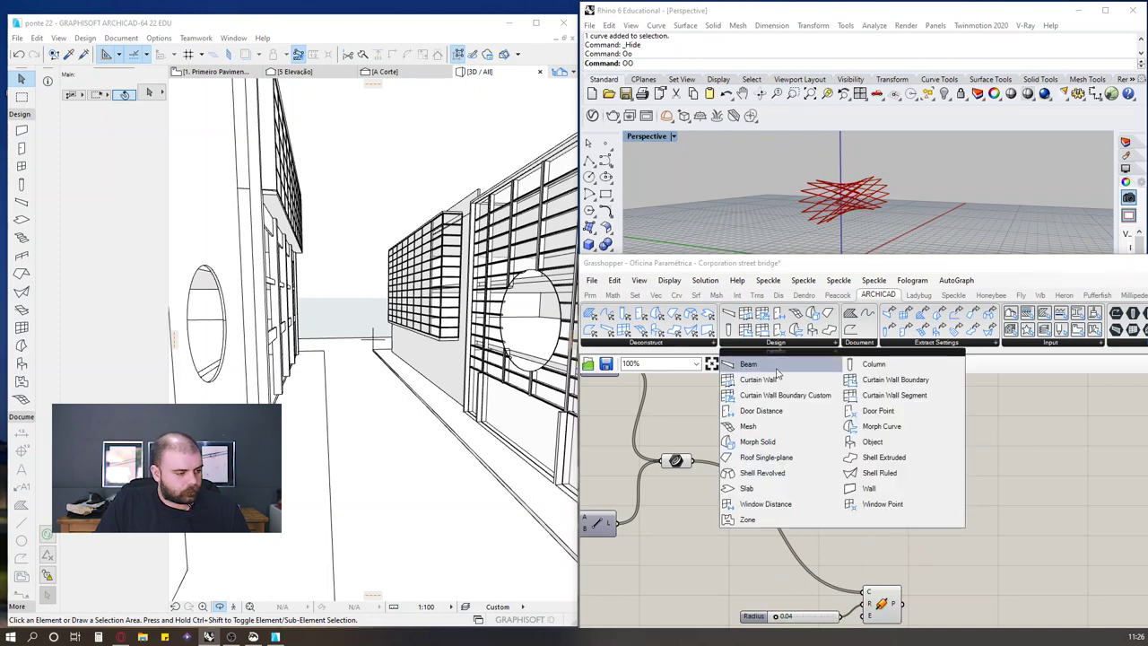
left_click(770, 368)
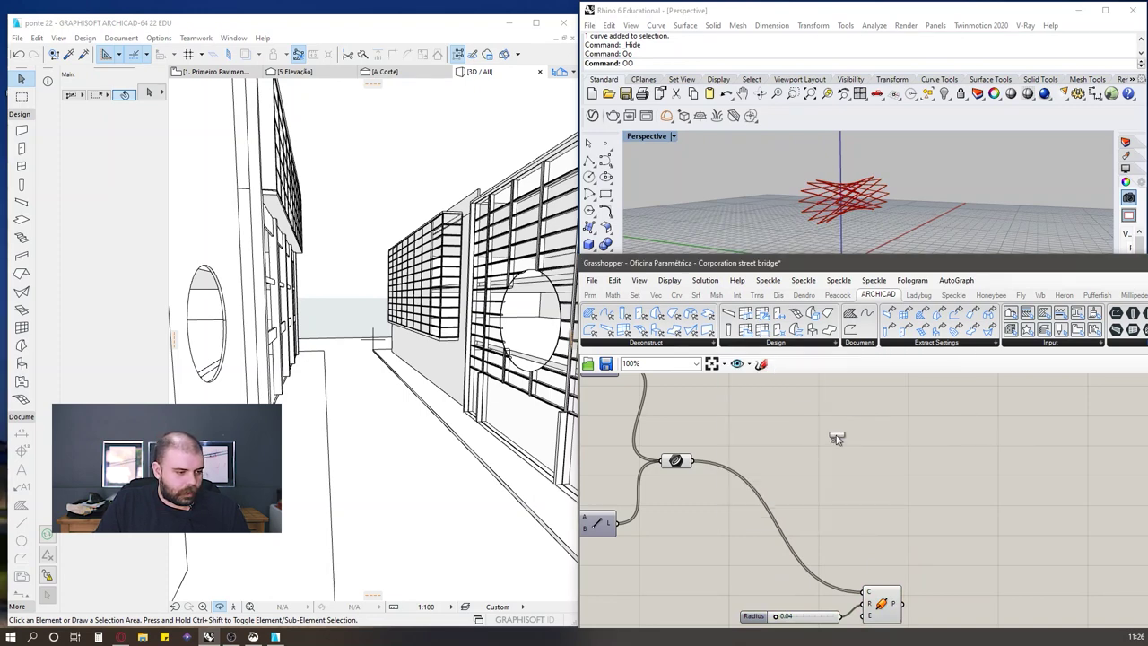
left_click(856, 404)
scroll(782, 411, "up", 4)
scroll(781, 480, "down", 3)
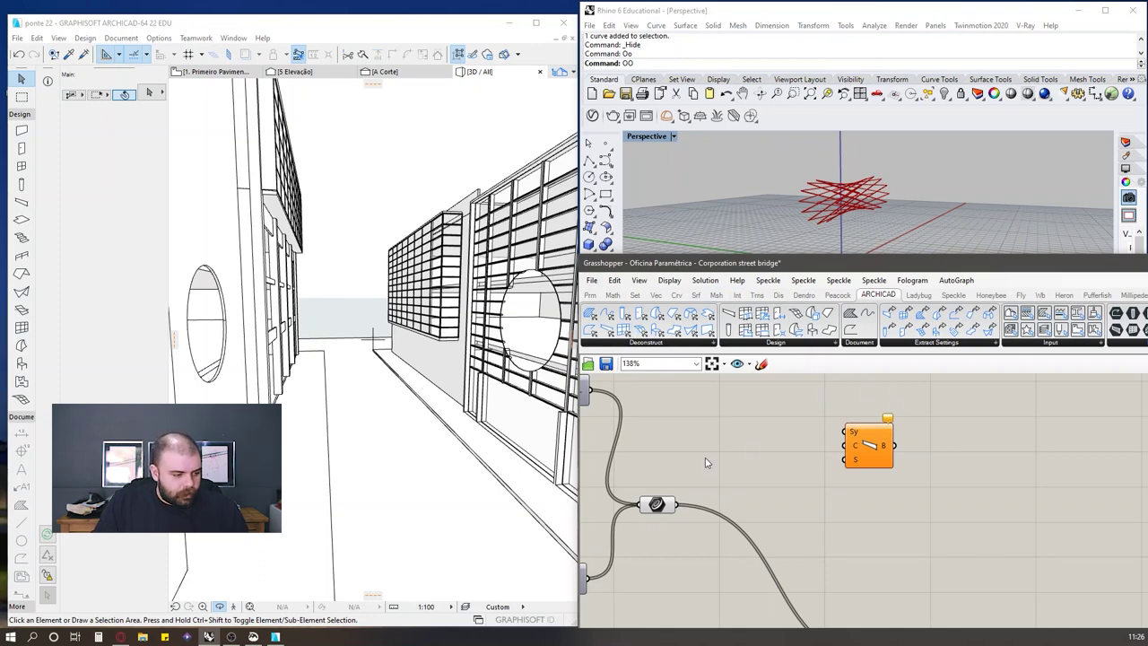
Step: Connect the bridge lines' Curve parameter to the Beam component's C input and inspect the generated beams in Rhino
scroll(807, 448, "up", 3)
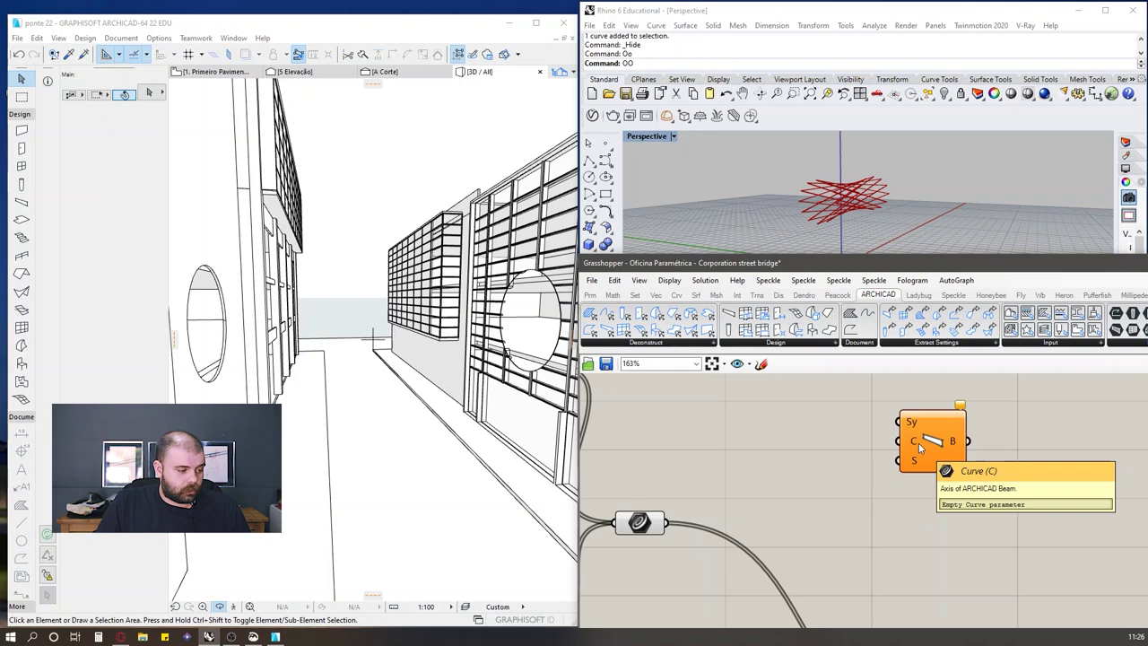
left_click(651, 524)
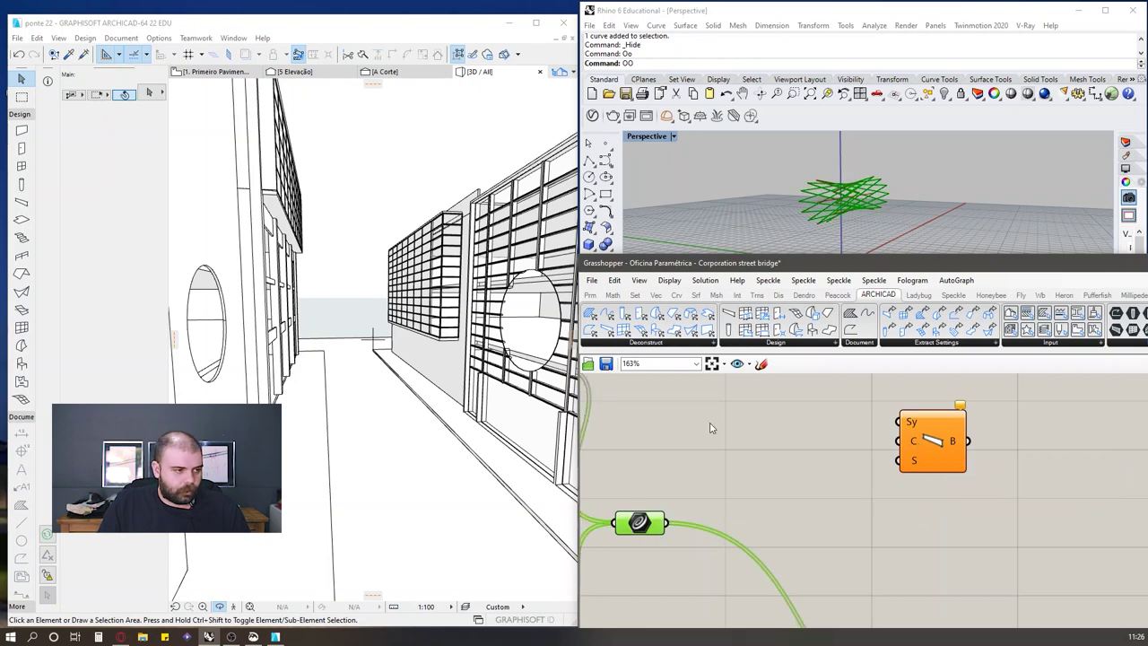
scroll(821, 181, "up", 5)
scroll(822, 181, "down", 2)
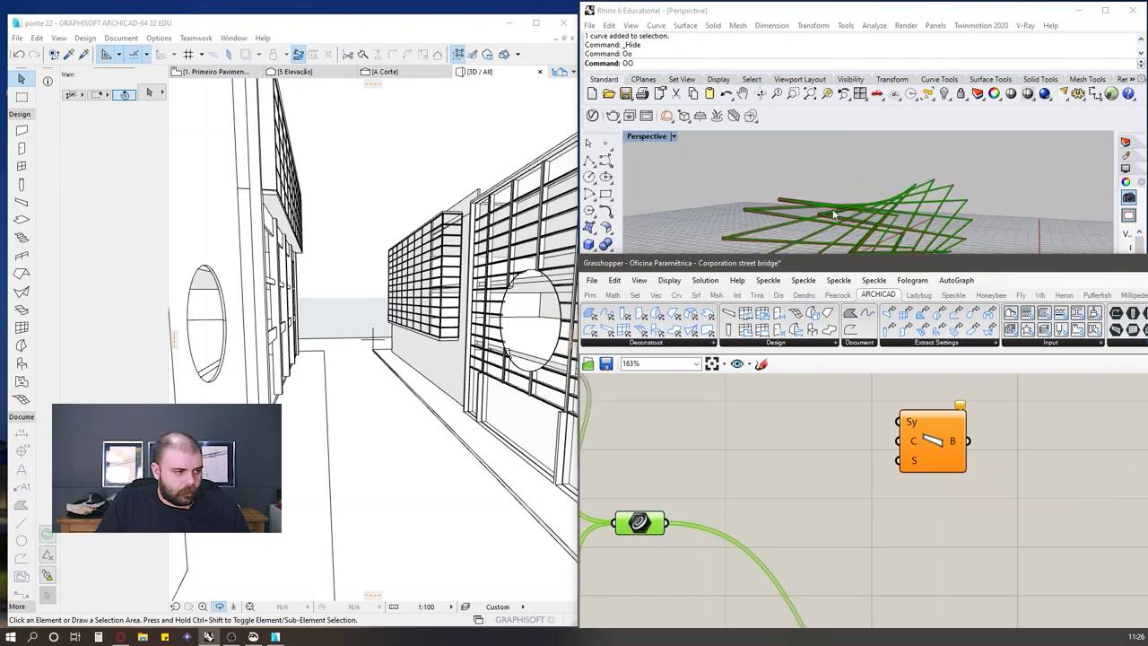
scroll(848, 161, "down", 7)
right_click_drag(835, 205, 798, 215)
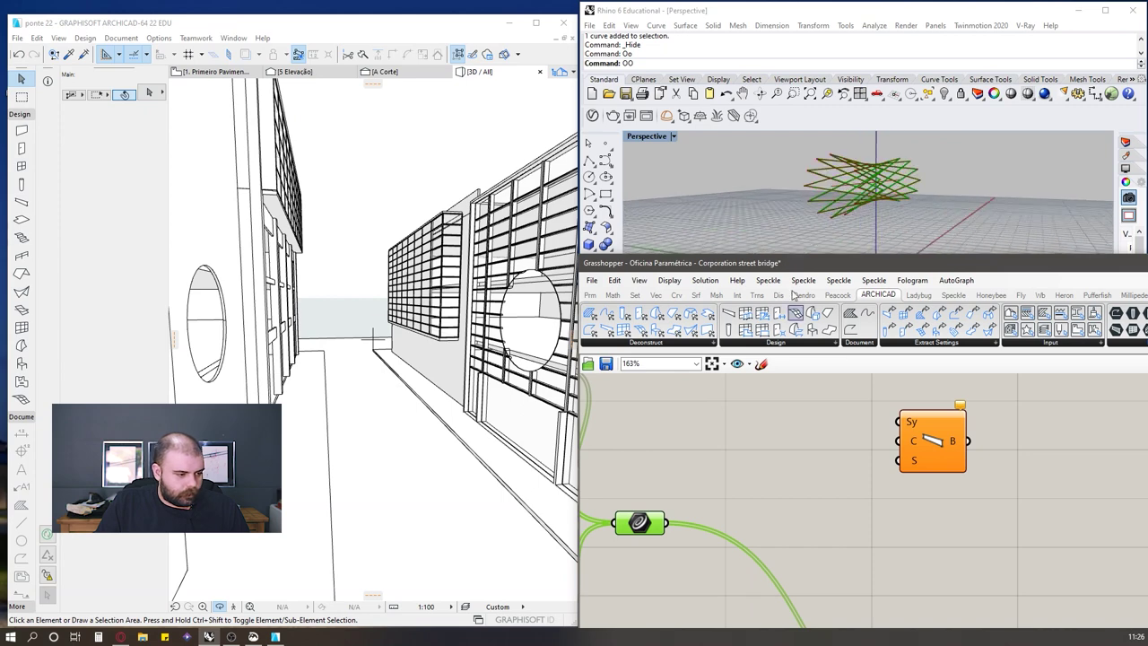
left_click_drag(668, 523, 899, 441)
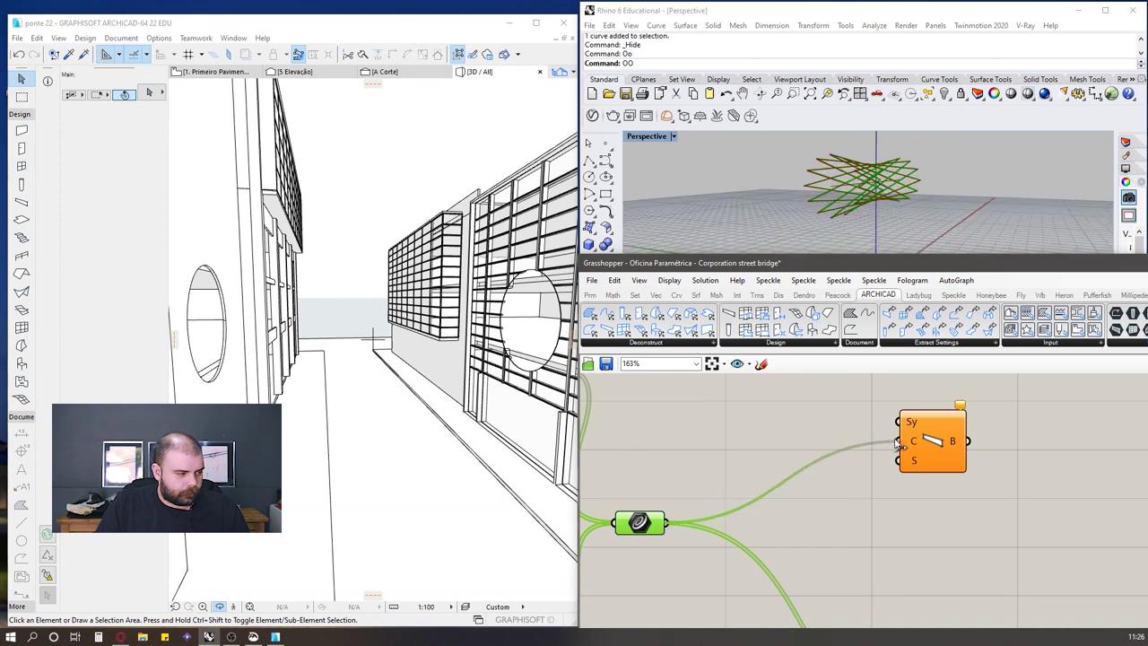
left_click(641, 469)
left_click(665, 441)
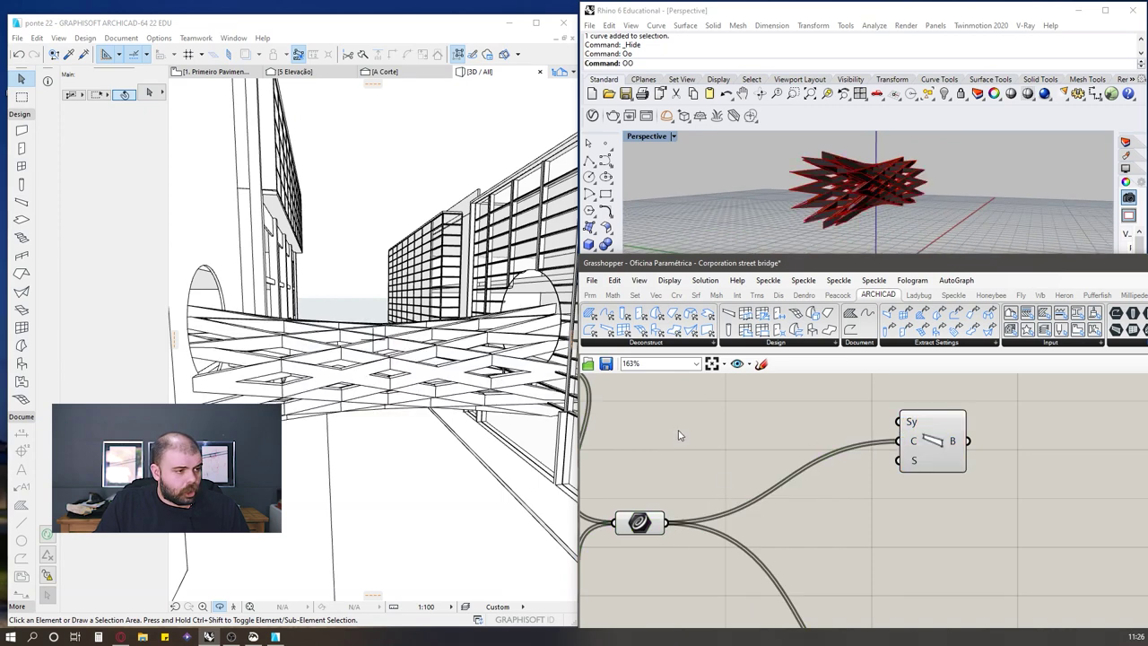
scroll(839, 161, "up", 3)
right_click_drag(840, 161, 823, 167)
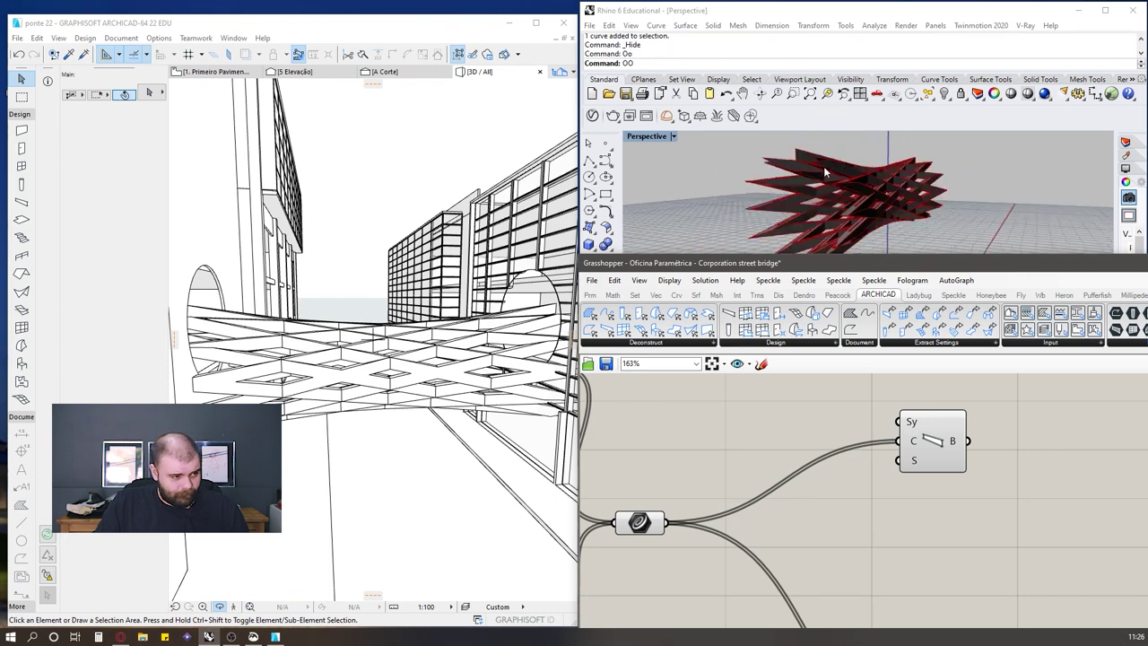
right_click_drag(857, 208, 818, 198)
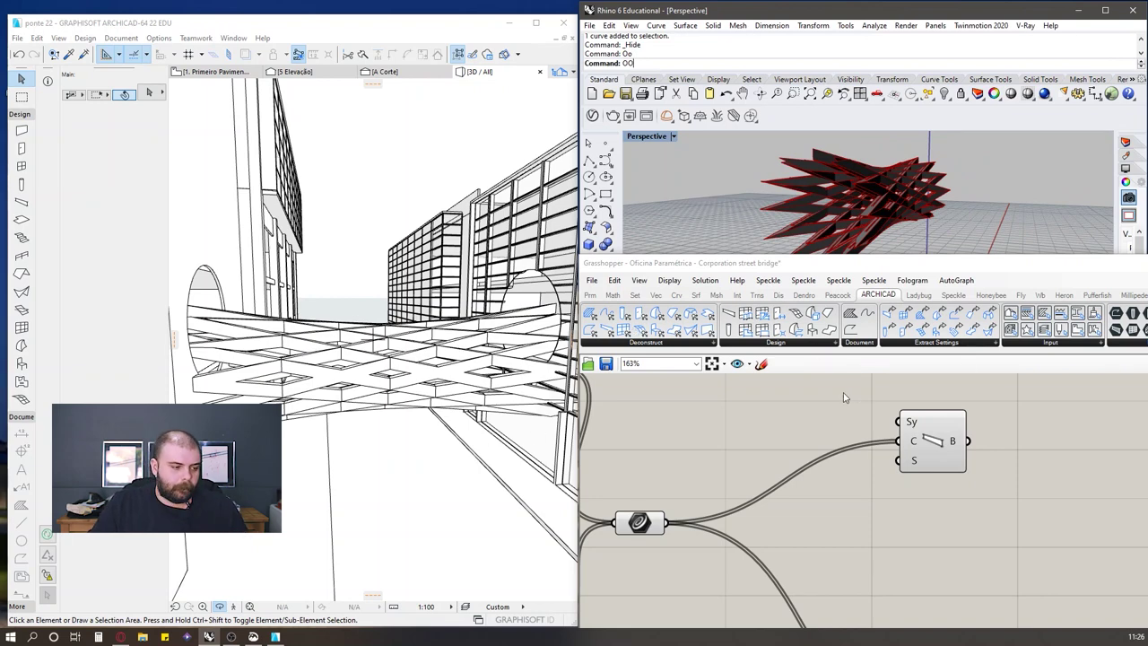
Step: Move the Beam component farther from the bridge lines' Curve parameter and enlarge the Grasshopper window to reveal all component categories
scroll(842, 448, "up", 2)
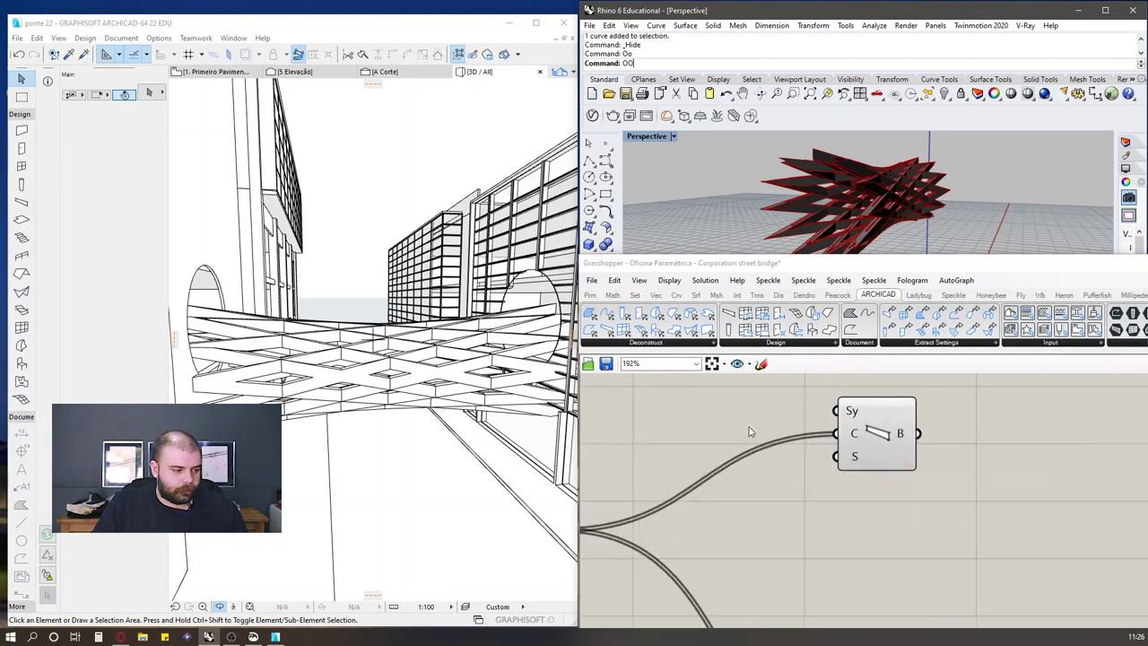
scroll(748, 435, "down", 5)
scroll(804, 441, "up", 3)
left_click_drag(804, 441, 1016, 401)
scroll(810, 434, "down", 3)
left_click(902, 451)
scroll(902, 451, "up", 2)
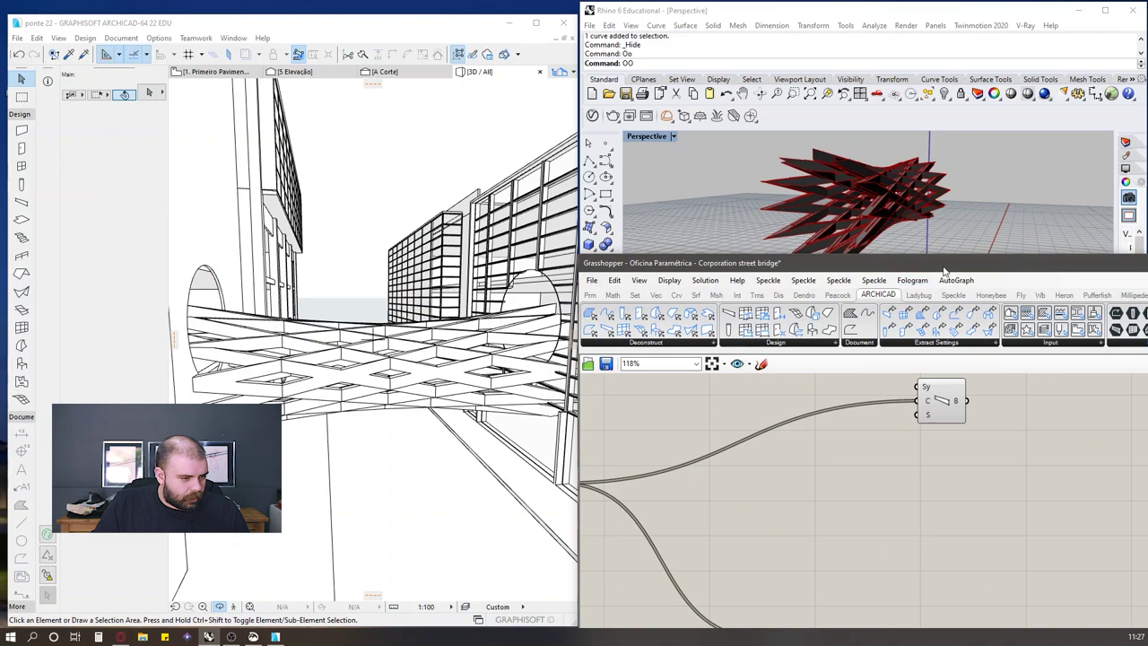
left_click_drag(943, 269, 944, 205)
left_click_drag(592, 337, 578, 337)
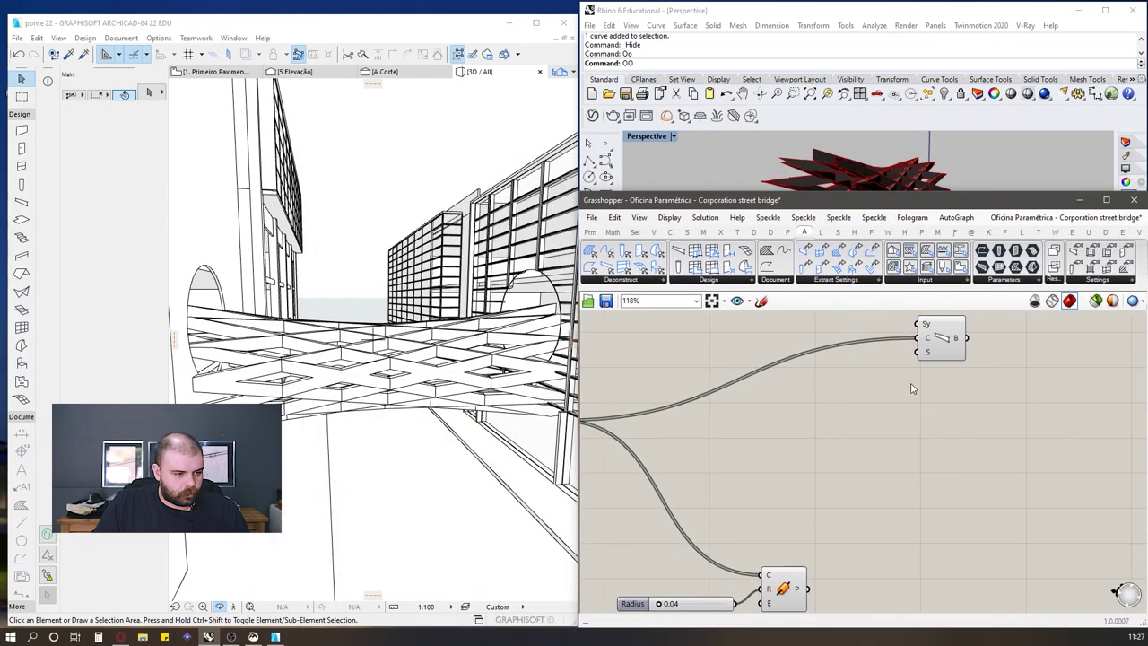
Step: Add an ArchiCAD Beam Settings component and place it below the wire feeding the Beam component
left_click(1096, 280)
left_click(1011, 303)
left_click(825, 445)
scroll(854, 333, "down", 3)
scroll(840, 367, "up", 3)
left_click_drag(767, 323, 836, 507)
scroll(814, 342, "up", 2)
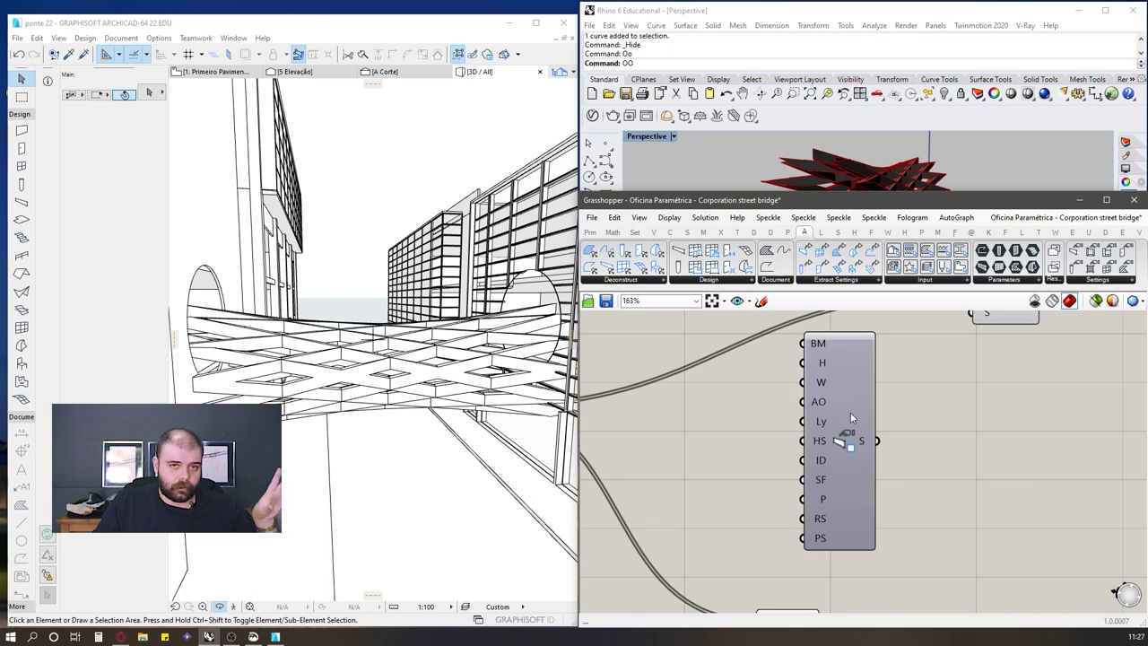
scroll(836, 419, "down", 3)
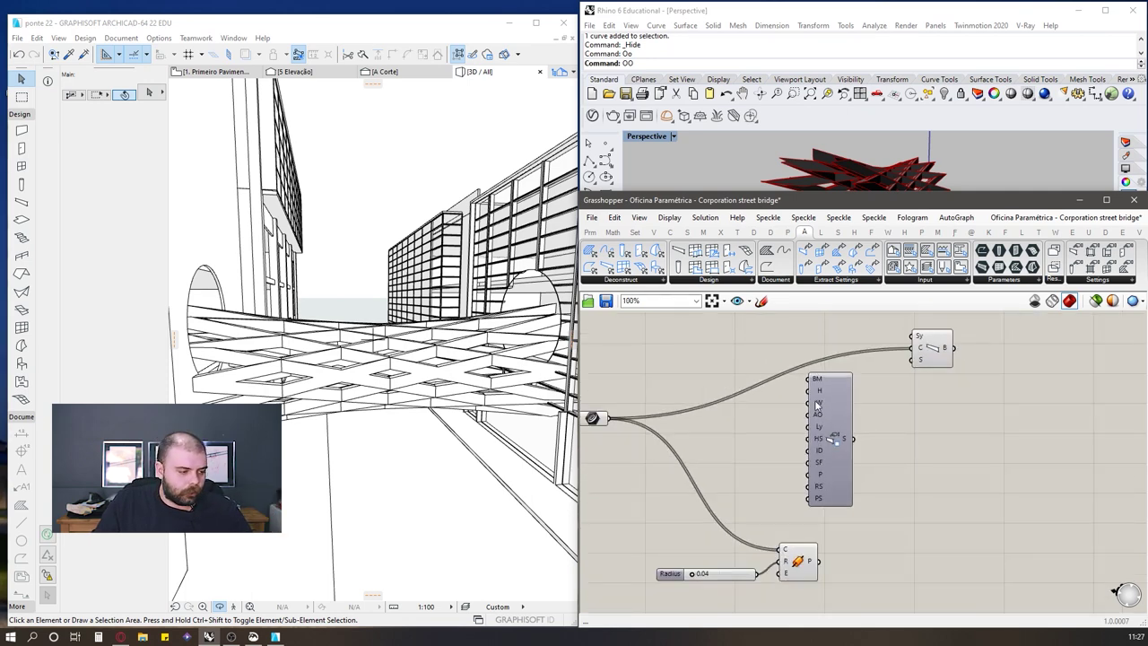
scroll(816, 404, "up", 3)
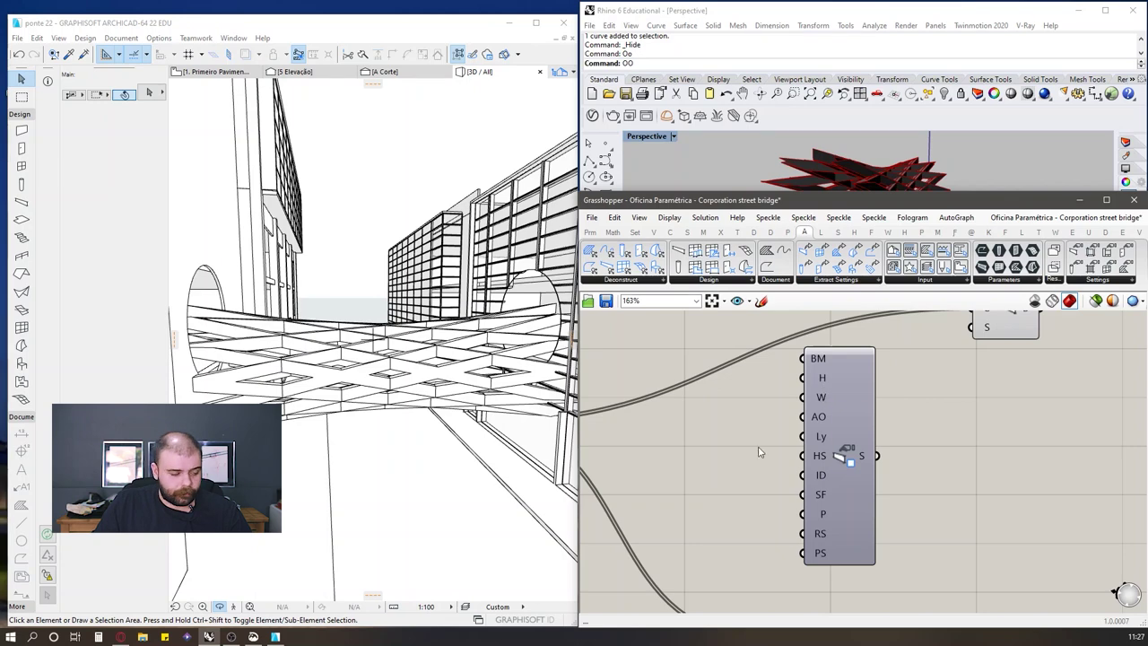
Step: Duplicate the pipe's 0.04 Radius slider and connect the copy to the Beam Settings component's H and W inputs
scroll(758, 447, "down", 4)
left_click_drag(830, 581, 673, 538)
left_click(866, 475)
right_click_drag(701, 599, 799, 541)
scroll(799, 541, "up", 2)
left_click_drag(839, 547, 866, 414)
key("ctrl+c")
key("ctrl+v")
scroll(840, 518, "down", 4)
scroll(882, 386, "up", 6)
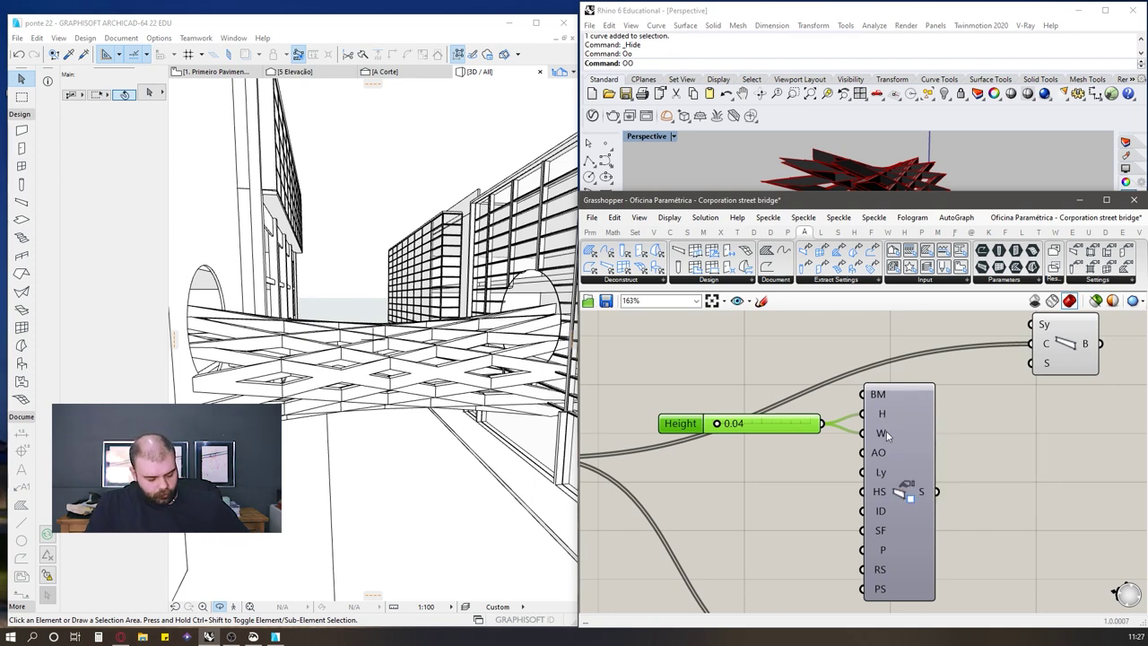
Step: Connect the Beam Settings output to the Beam component's S input and check the bridge closely in ArchiCAD's 3D view
left_click_drag(936, 491, 1034, 366)
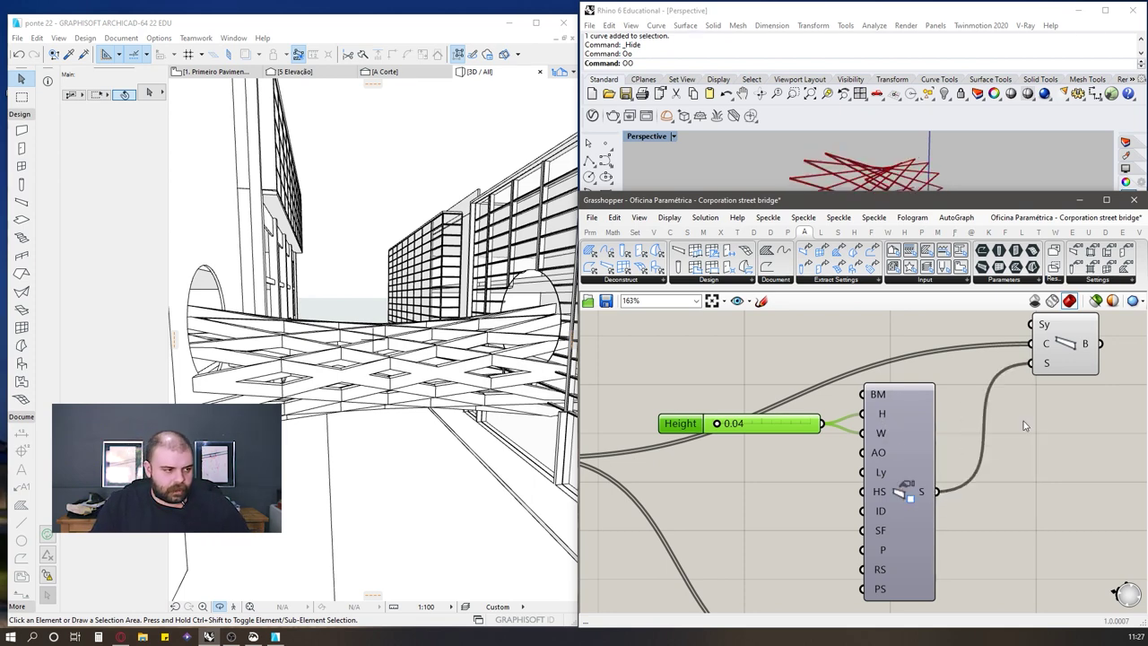
scroll(550, 318, "up", 4)
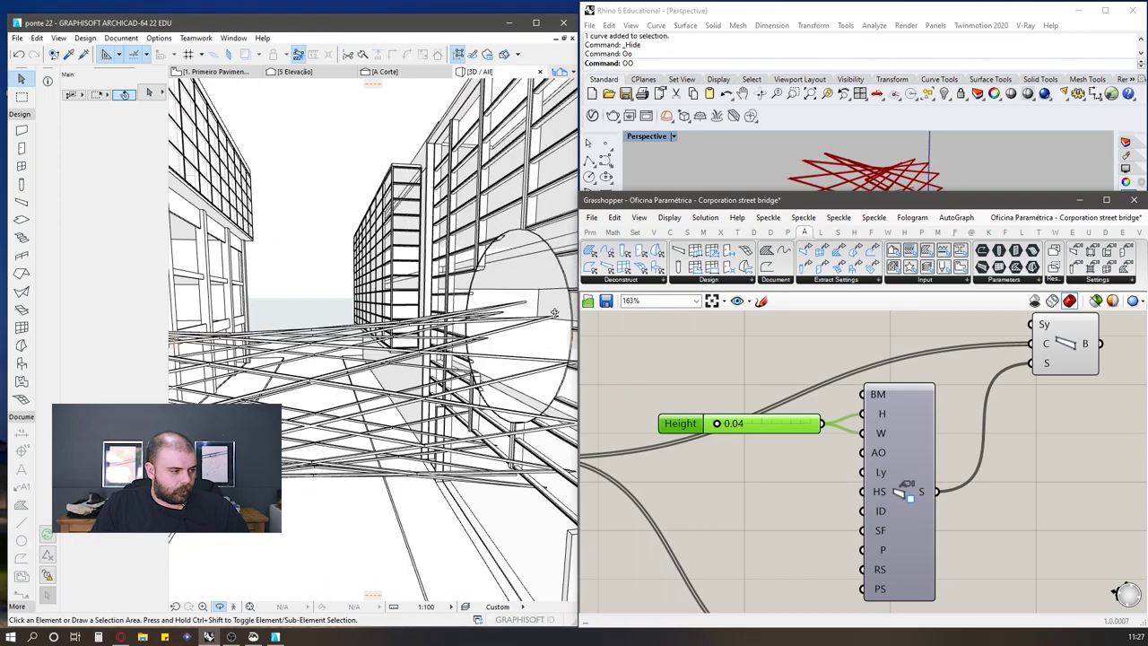
Step: Set the slider feeding the Beam Settings component's H and W inputs to 0.1
scroll(544, 302, "down", 3)
mouse_move(499, 307)
middle_mouse_down("shift")
mouse_move(529, 311)
mouse_move(495, 313)
middle_mouse_up("shift")
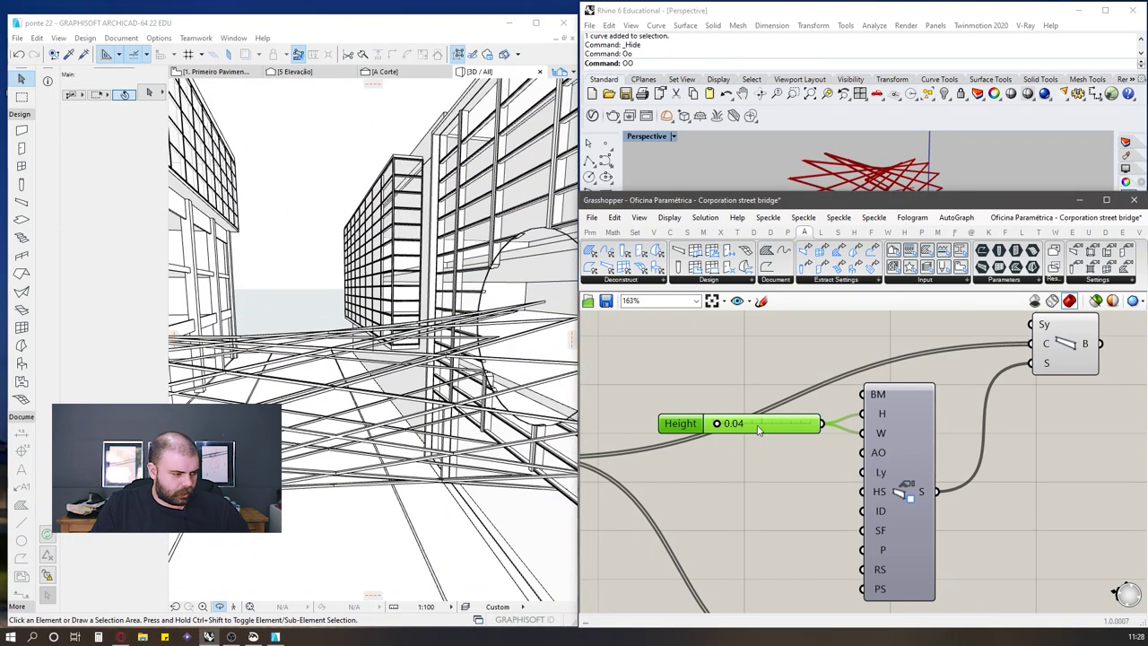
double_click(757, 424)
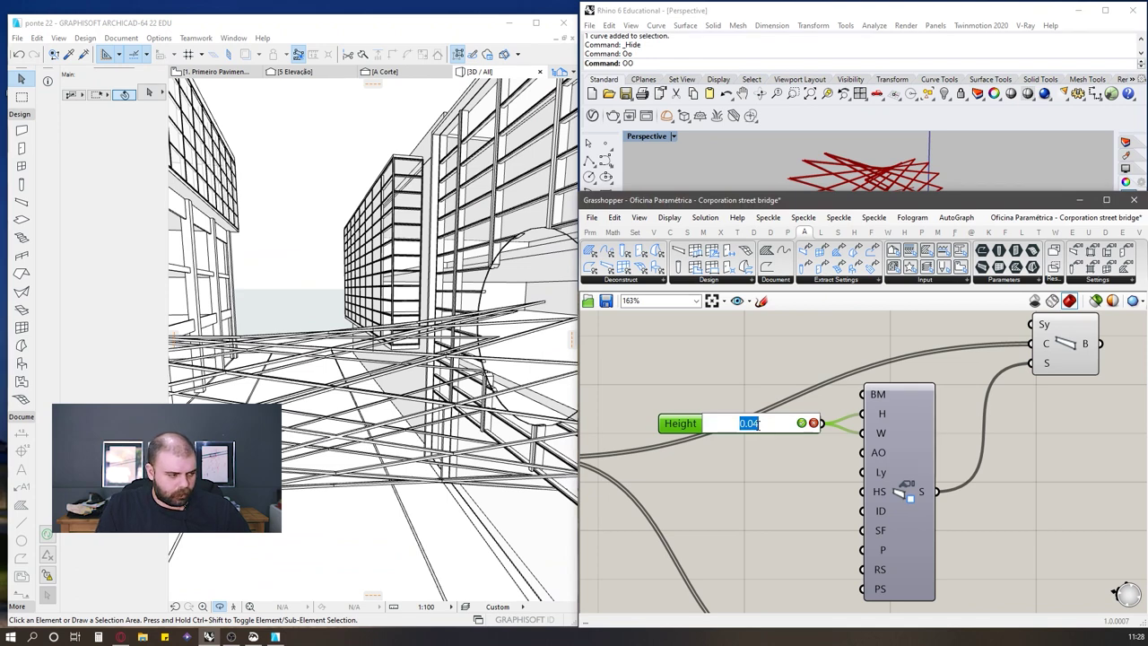
type("0.1")
key("Return")
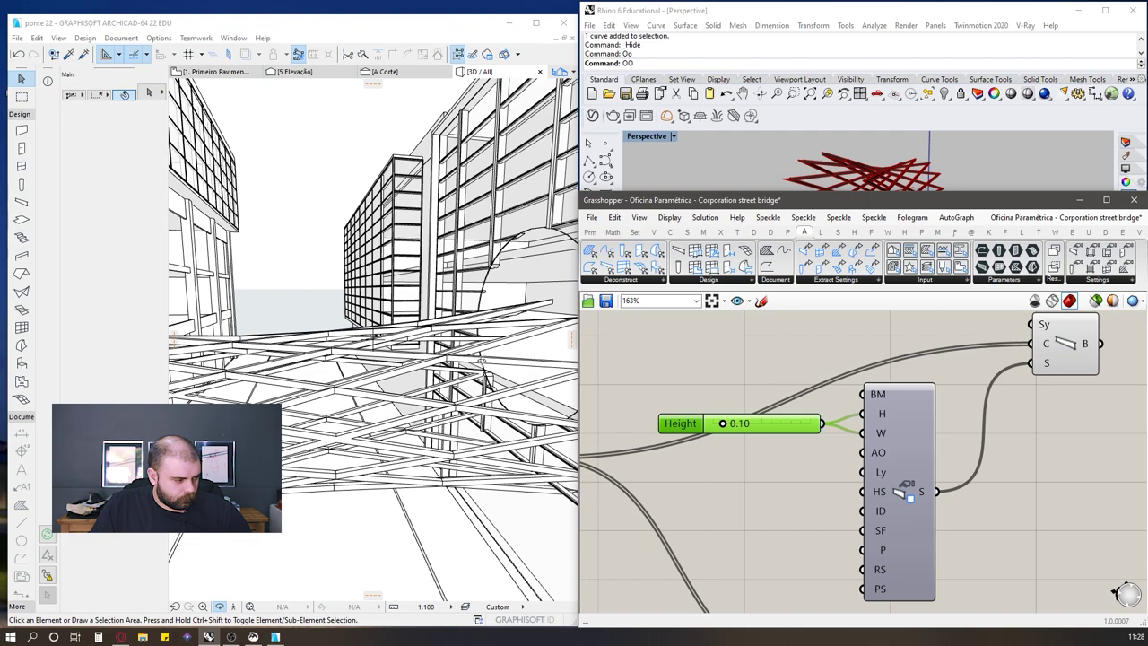
Step: Examine the bridge beams from several angles in ArchiCAD's 3D view, including their ends at the circular facade opening
left_click(497, 359)
scroll(528, 335, "down", 5)
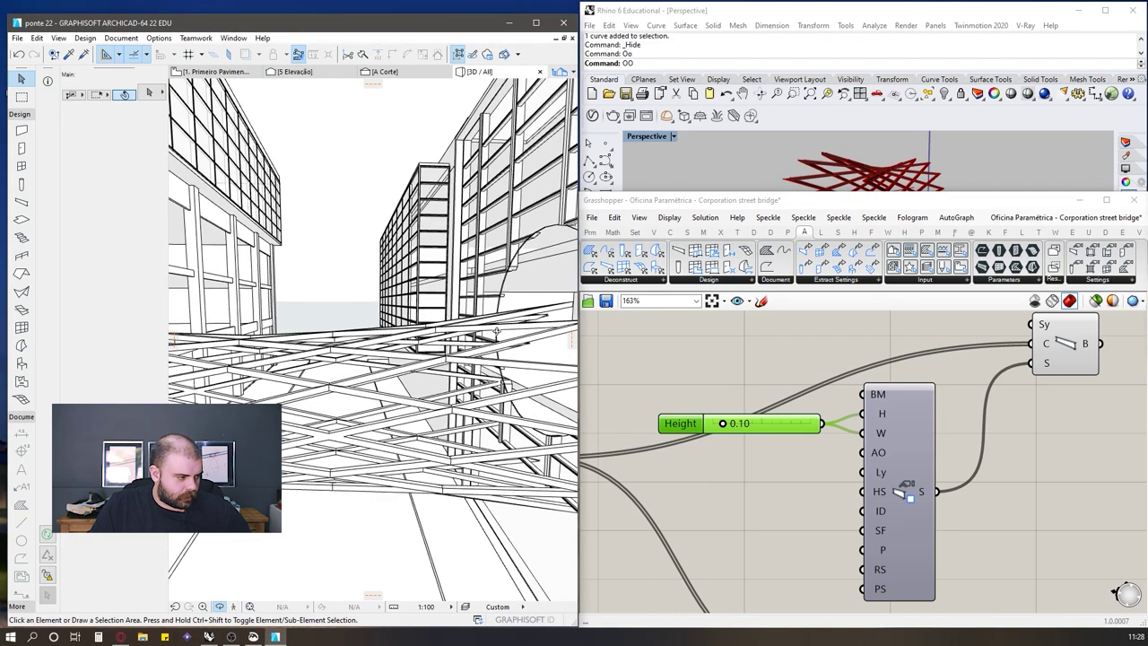
scroll(538, 338, "up", 8)
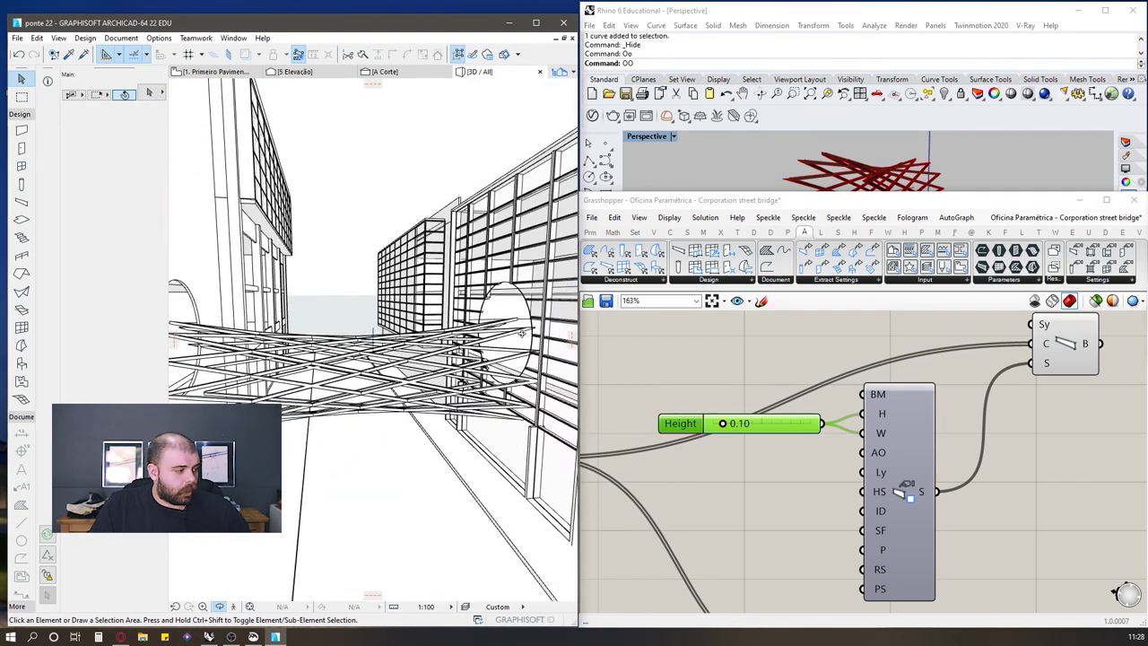
scroll(495, 346, "up", 8)
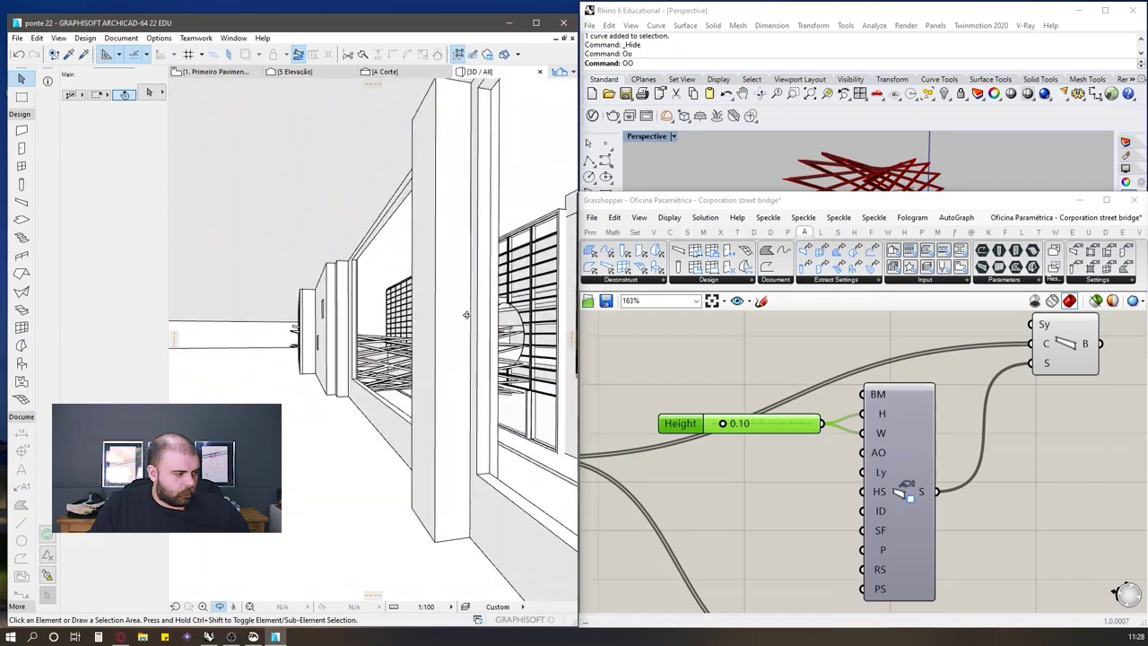
middle_click_drag(312, 318, 227, 386, "shift")
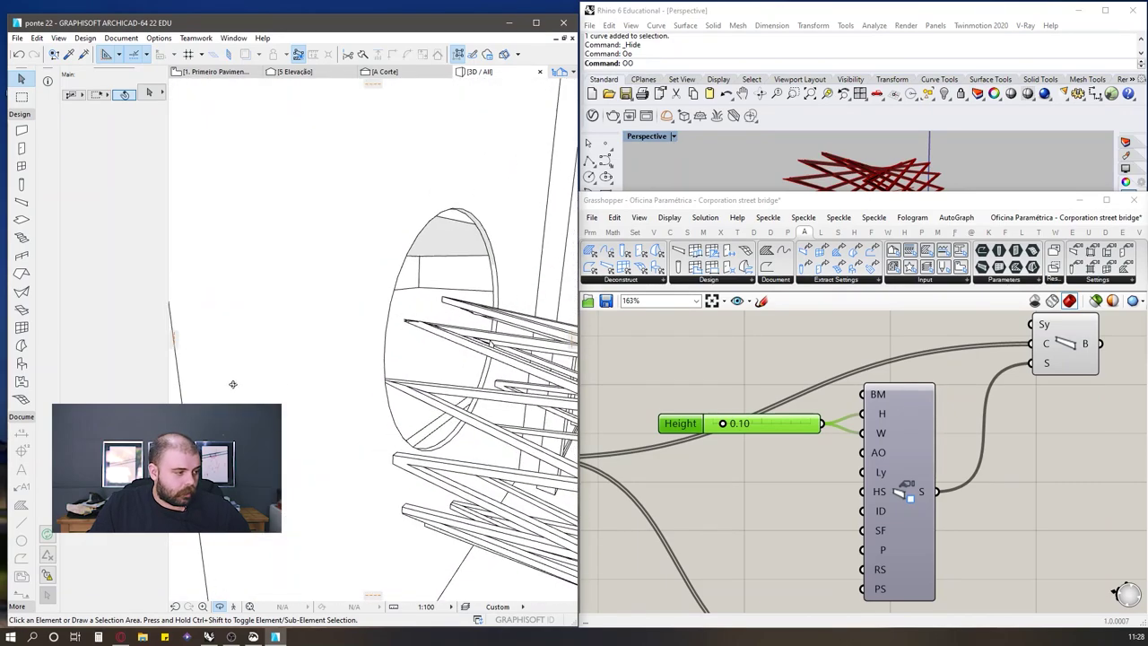
scroll(305, 346, "down", 5)
middle_click_drag(350, 357, 465, 355, "shift")
scroll(508, 365, "up", 2)
Step: Switch the Beam Settings component's ARCHICAD beam structure to Complex Profile
left_click(792, 319)
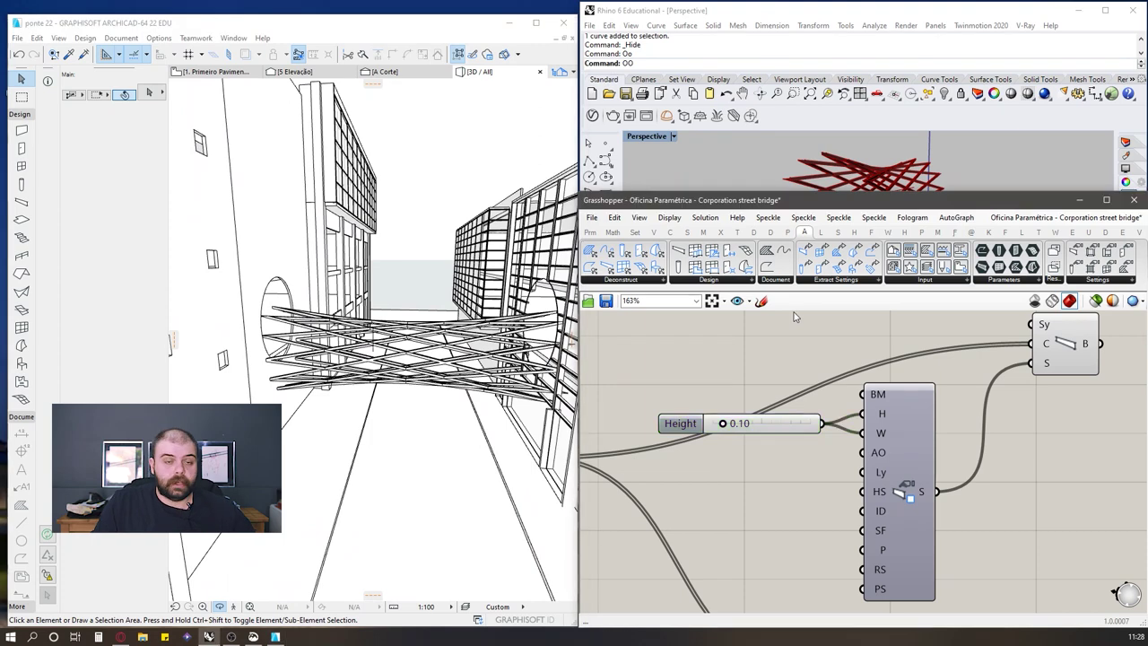
scroll(795, 317, "down", 3)
scroll(881, 402, "up", 3)
right_click(856, 443)
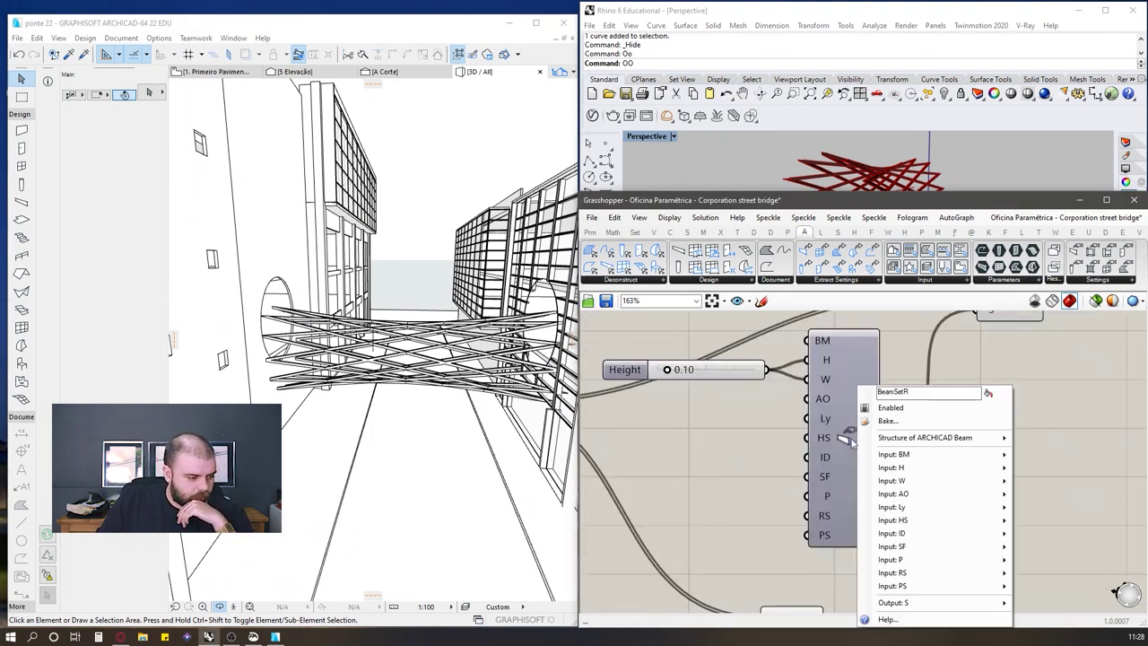
mouse_move(887, 438)
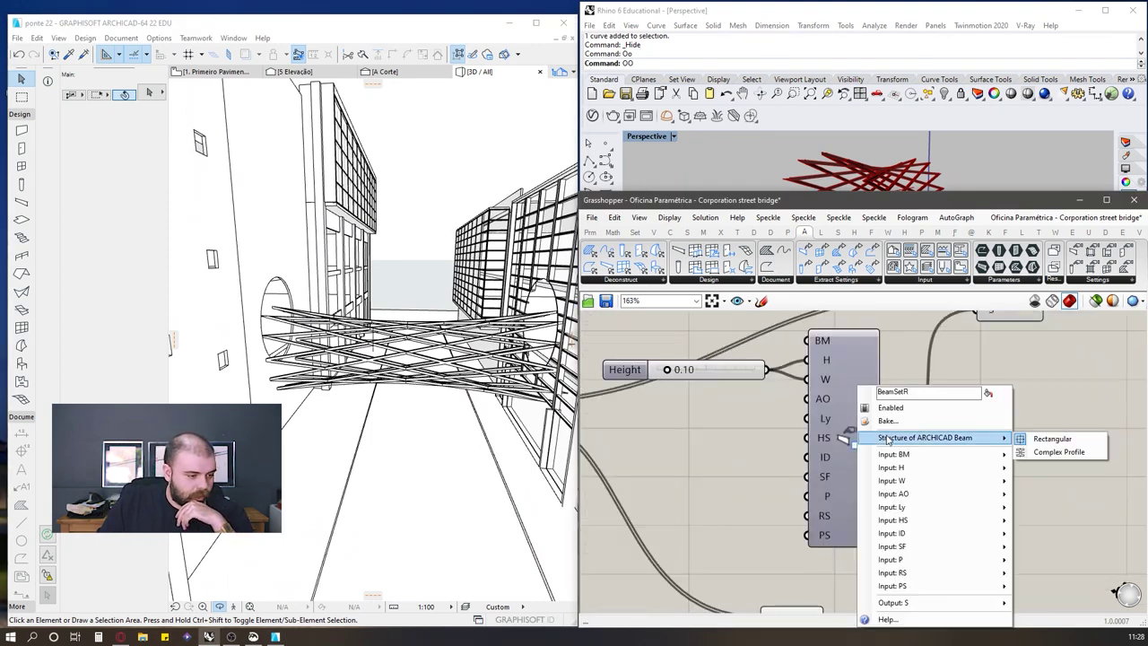
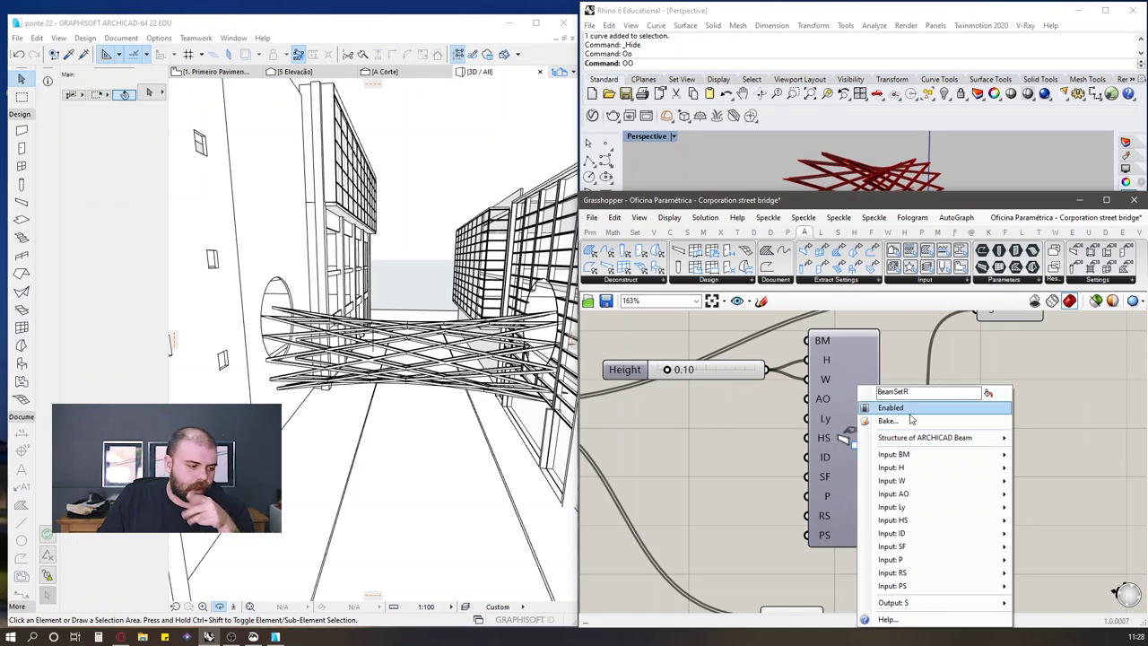
mouse_move(932, 440)
left_click(1080, 461)
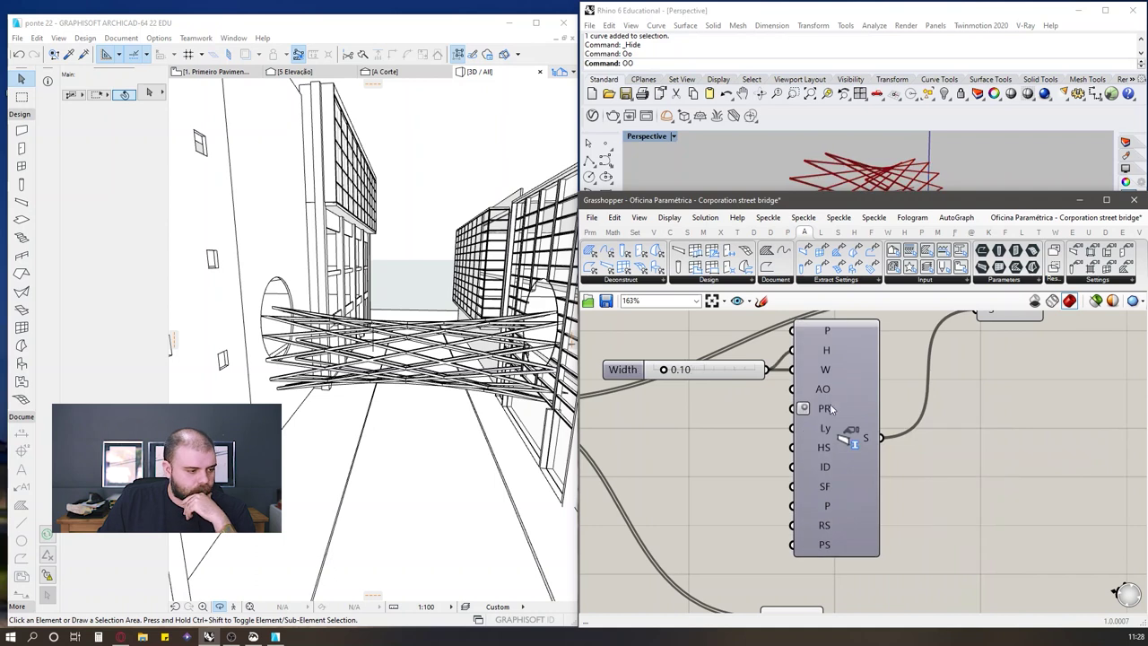
Step: Place an ARCHICAD Profile input beside the Beam Settings component and browse its available profiles without choosing one
left_click_drag(742, 374, 720, 397)
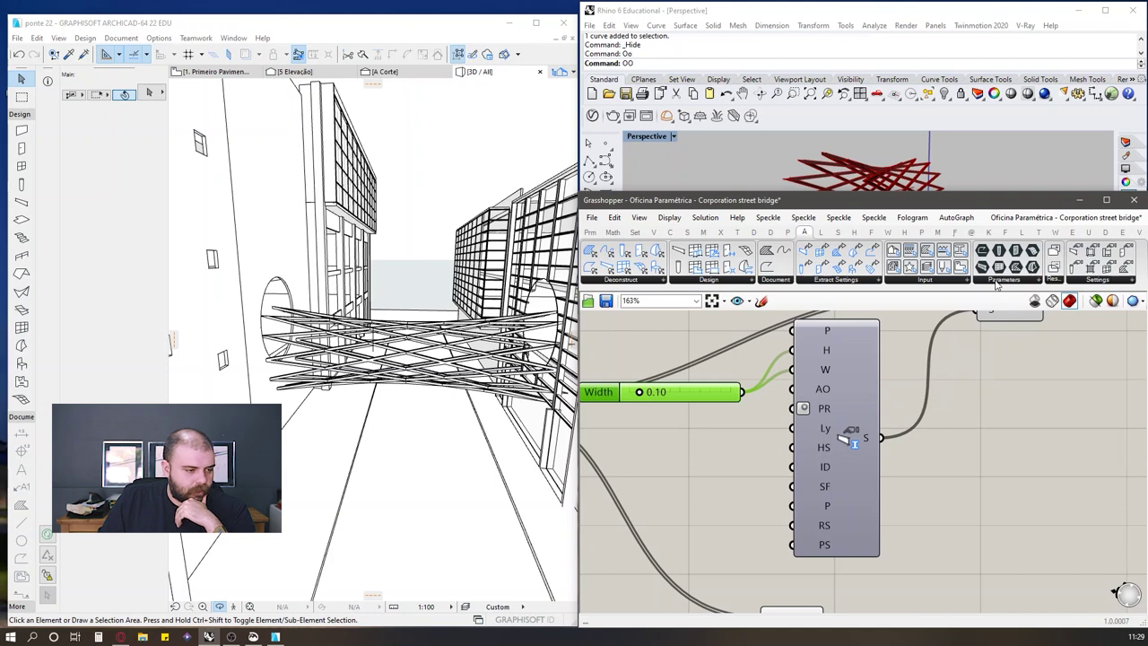
left_click(931, 284)
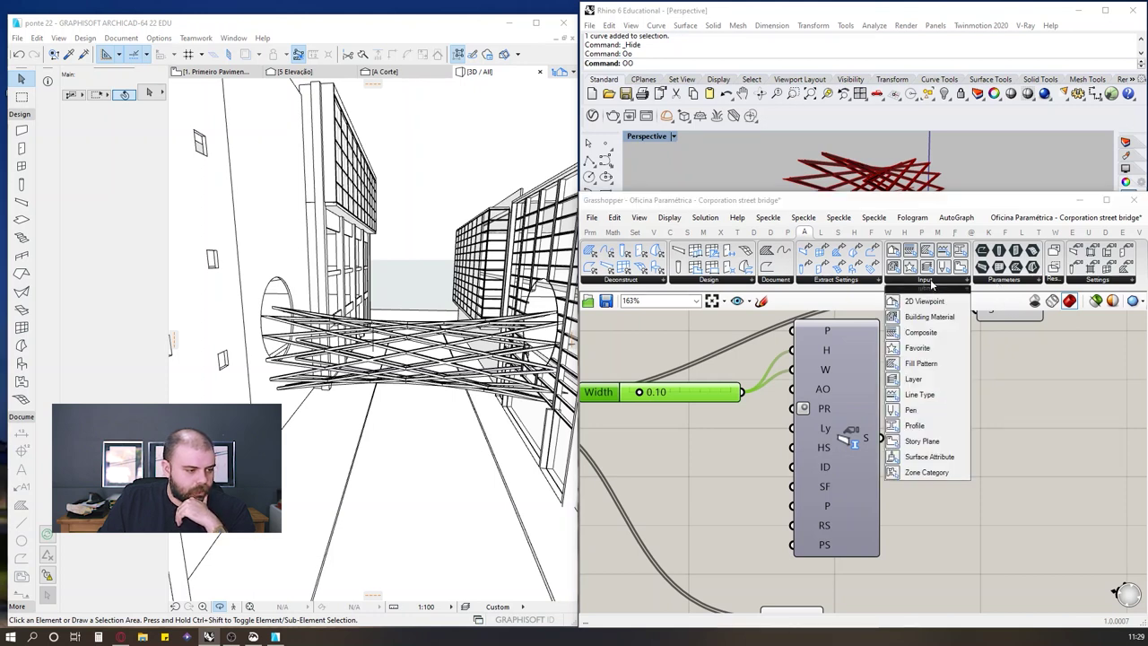
left_click_drag(929, 426, 675, 340)
left_click(684, 344)
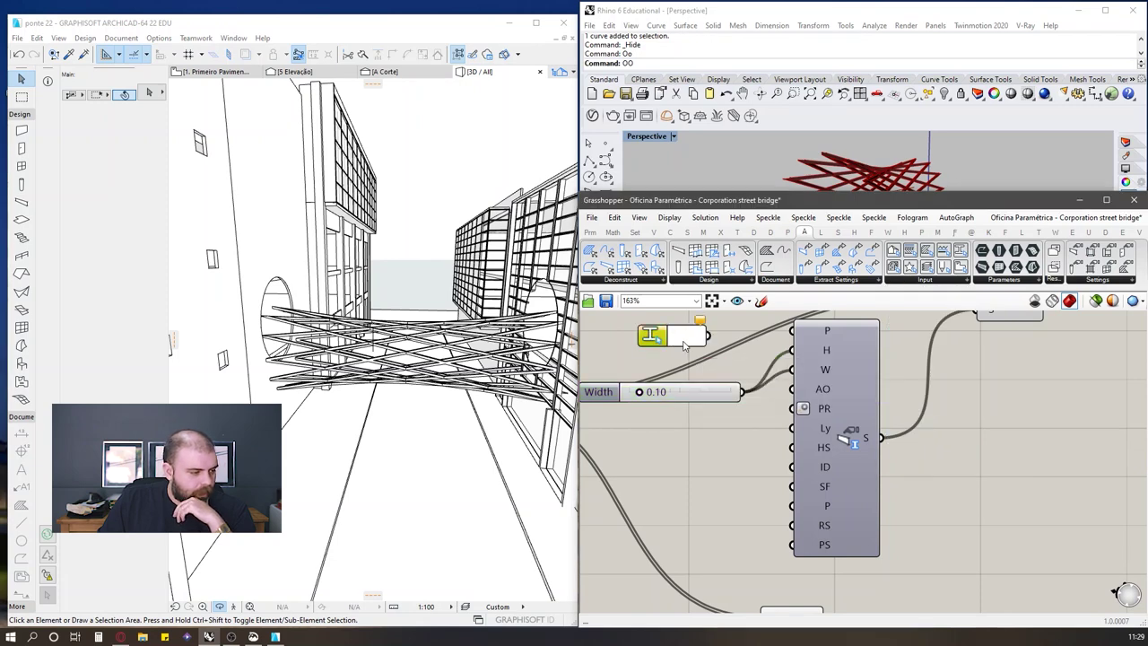
double_click(683, 344)
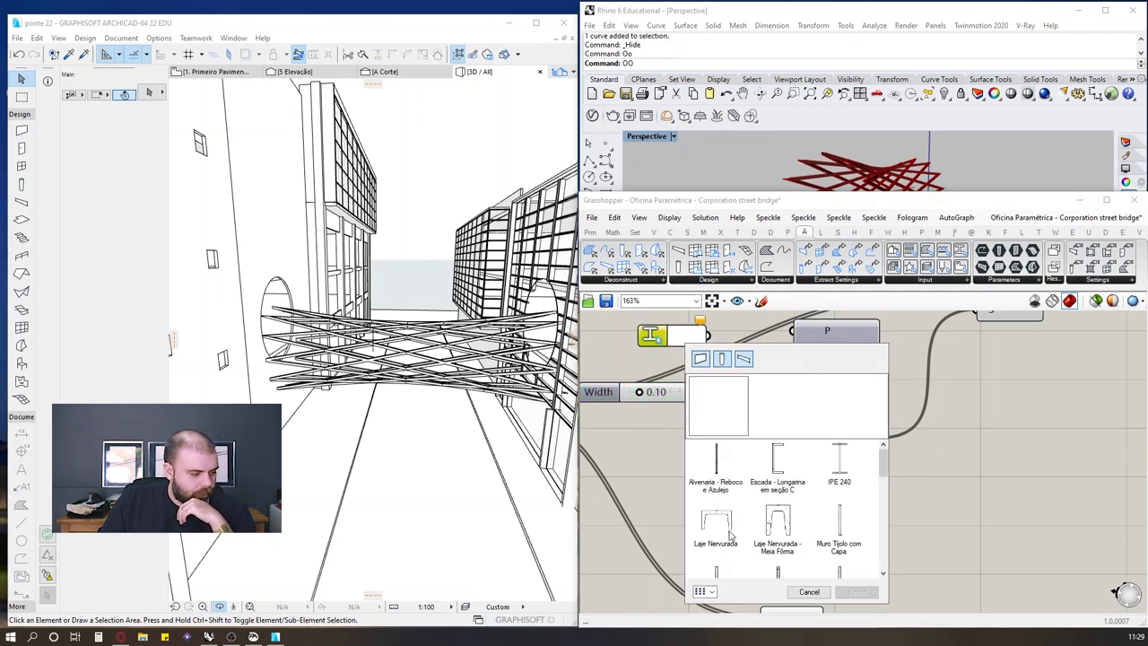
left_click(939, 488)
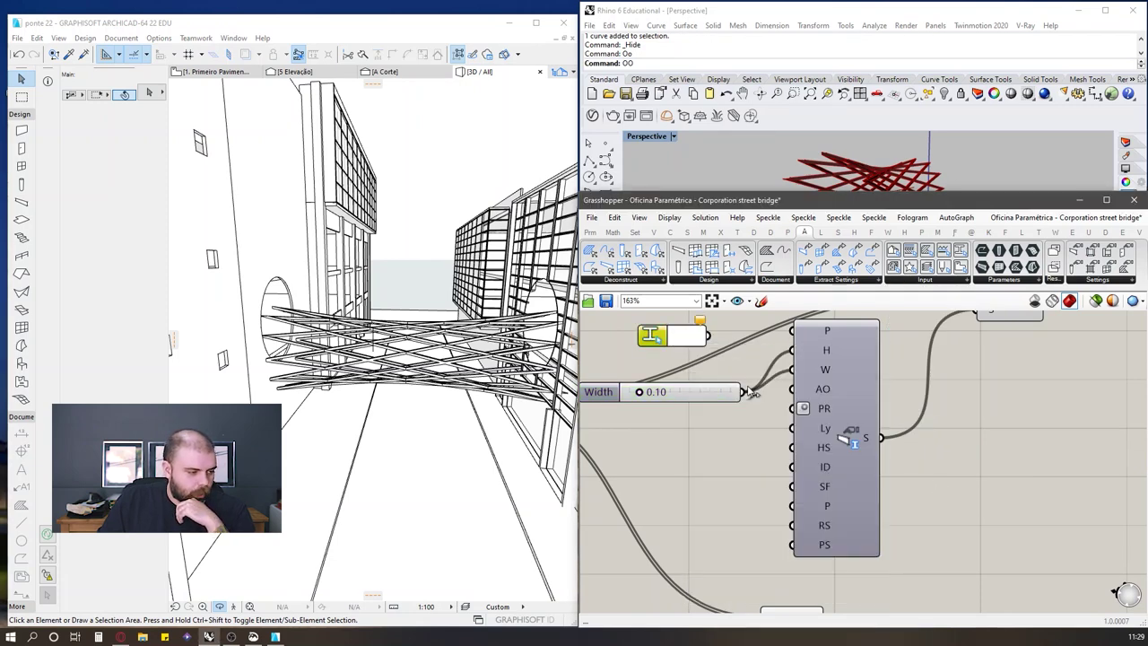
Step: Return the Beam Settings component's structure to Rectangular
right_click(849, 441)
mouse_move(968, 441)
left_click(1045, 426)
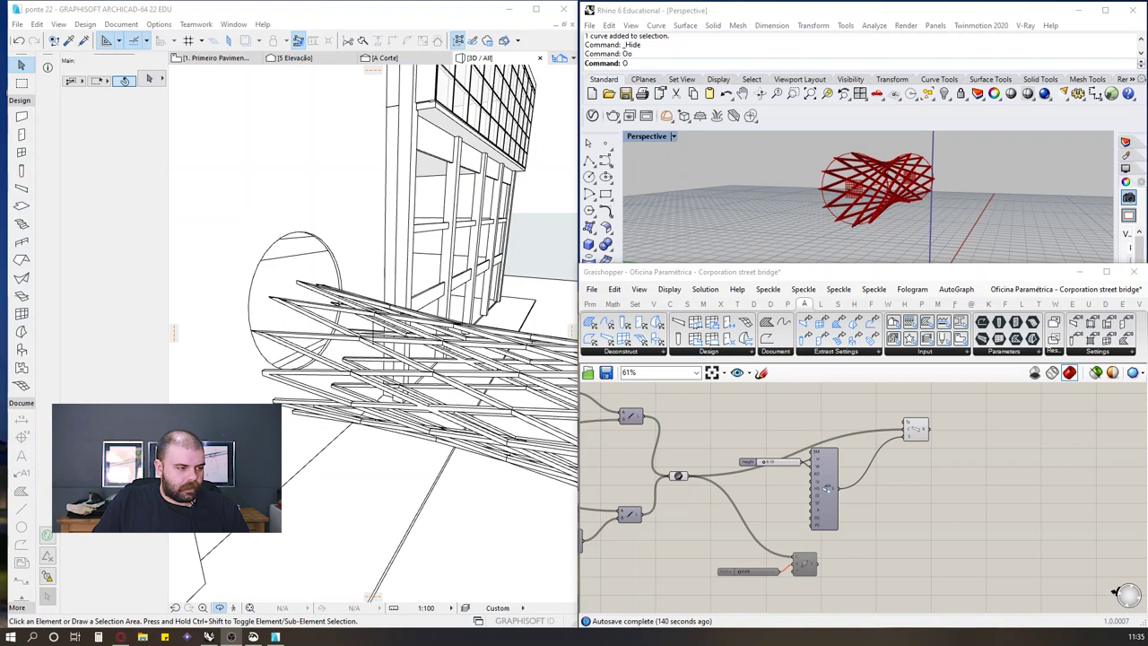
Step: Examine the bridge in Rhino's Perspective view, both as a whole and close up at its ends
scroll(807, 205, "down", 5)
right_click_drag(818, 210, 813, 203)
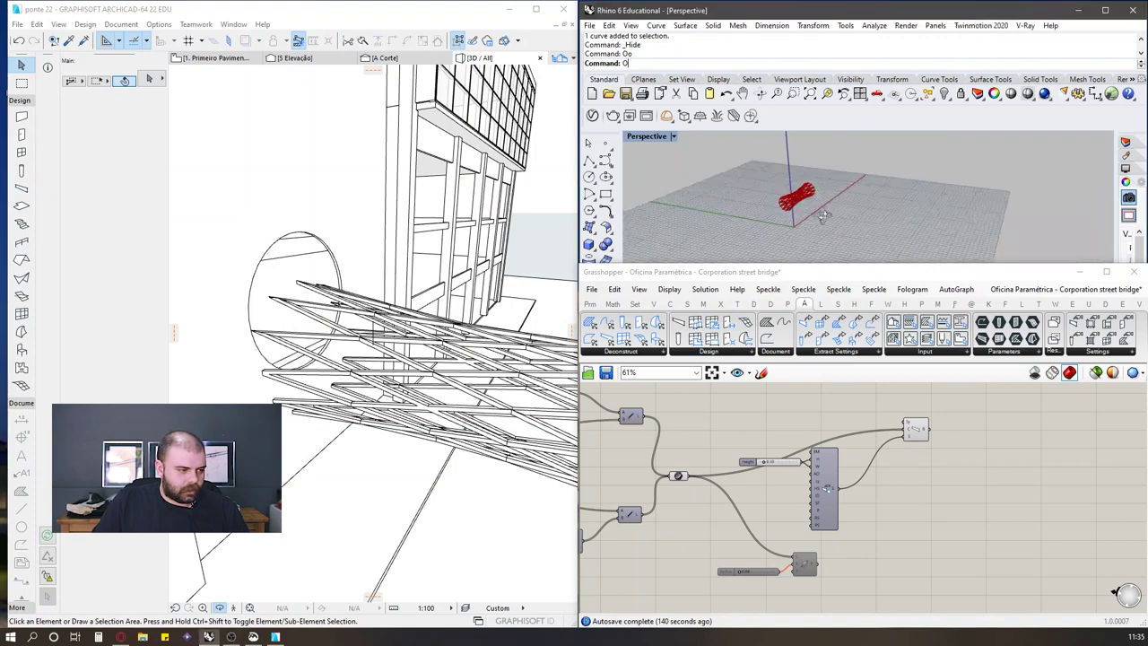
scroll(769, 176, "up", 8)
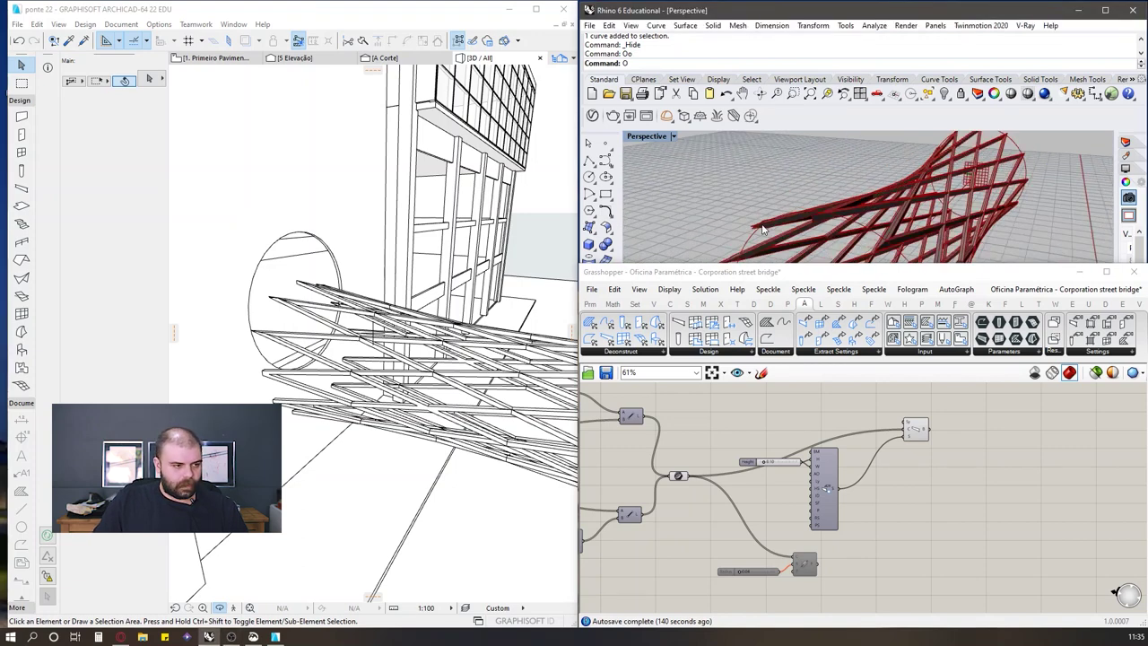
scroll(823, 211, "down", 5)
right_click_drag(823, 212, 964, 165)
scroll(973, 157, "up", 3)
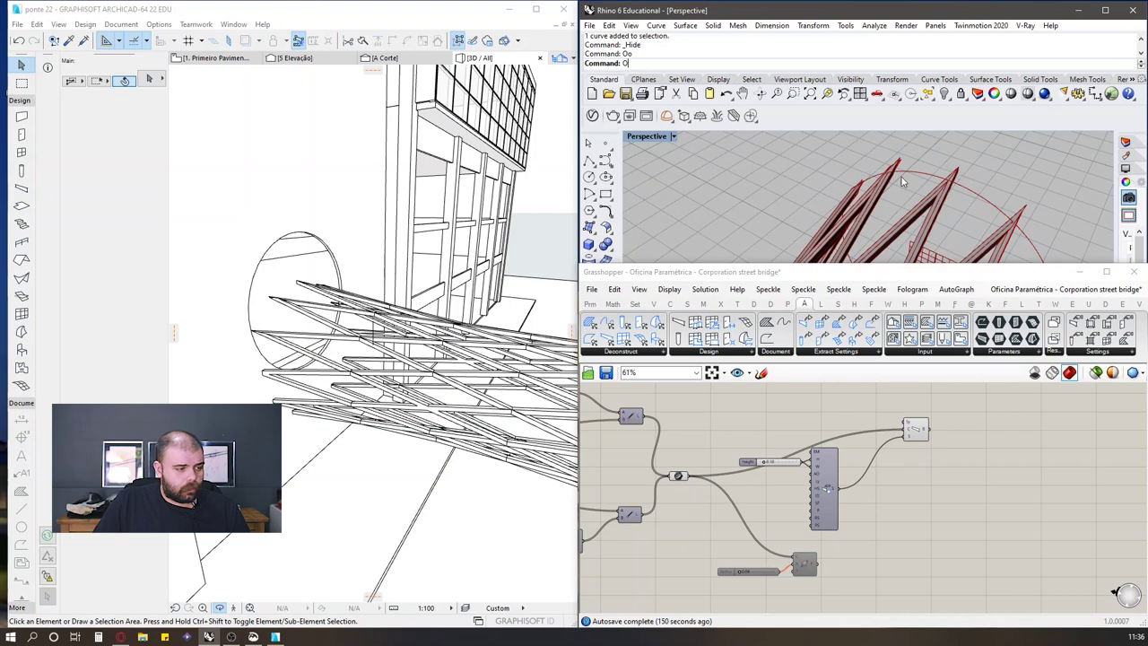
scroll(883, 184, "down", 4)
scroll(888, 184, "up", 3)
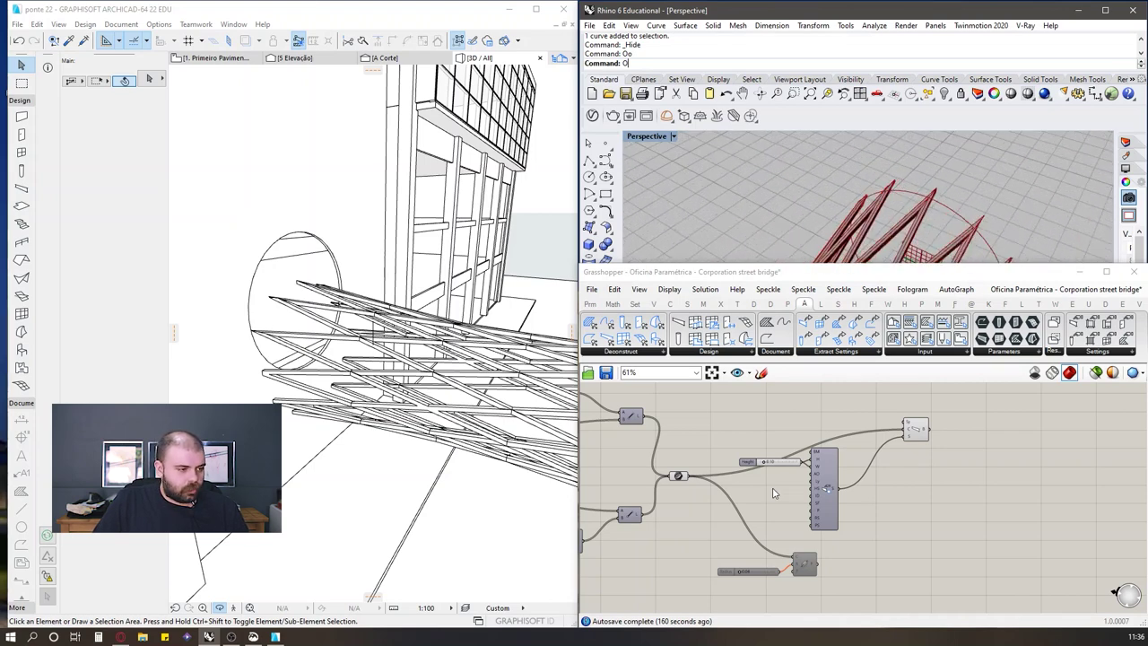
Step: Select the Curve parameter holding the bridge lines and move it higher, closer in line with the Beam component
left_click(698, 487)
left_click(676, 476)
left_click_drag(678, 479, 697, 443)
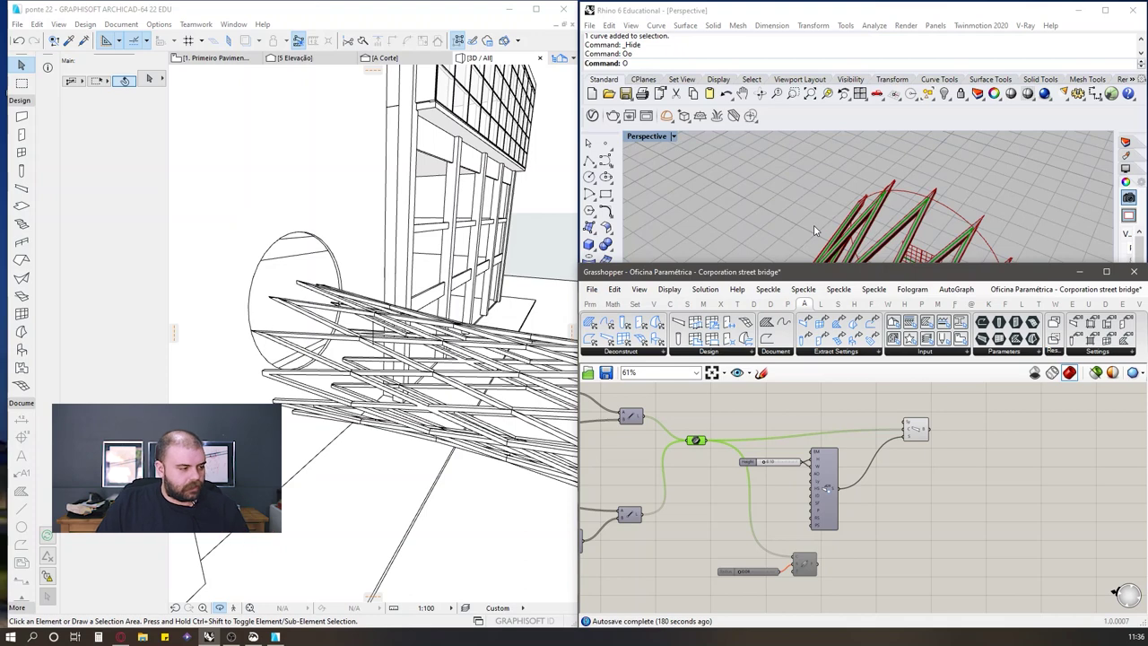
Step: Change the EST - Viga layer's intersection group number in ArchiCAD and inspect the beam ends at the facade opening
left_click(546, 215)
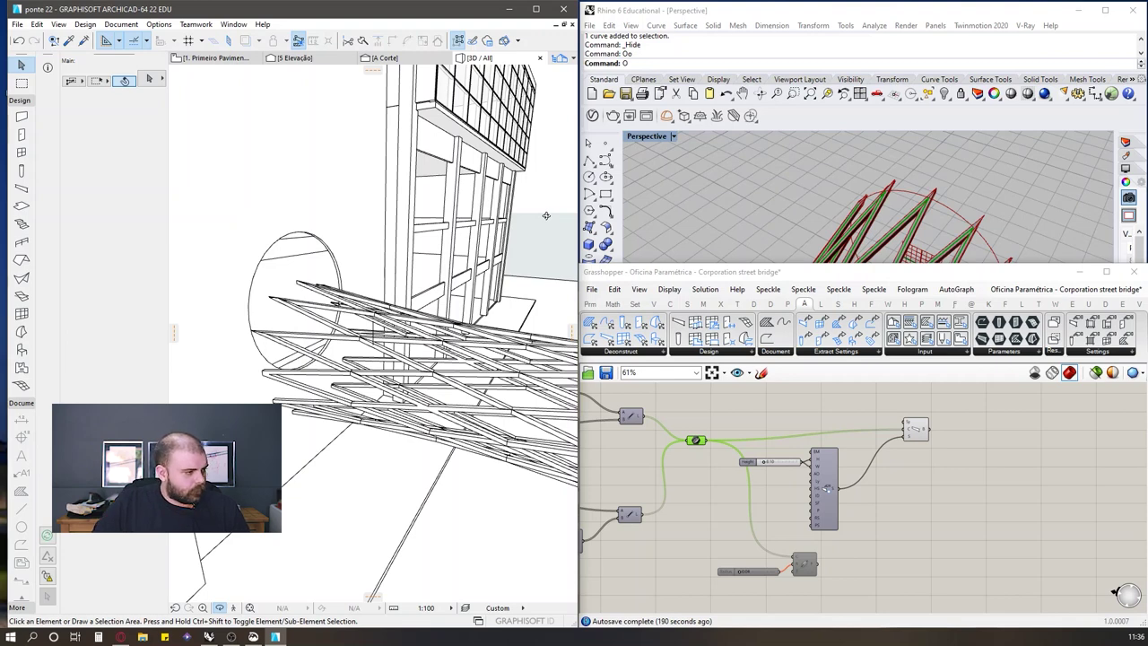
key("ctrl+l")
scroll(392, 178, "down", 3)
scroll(392, 178, "down", 5)
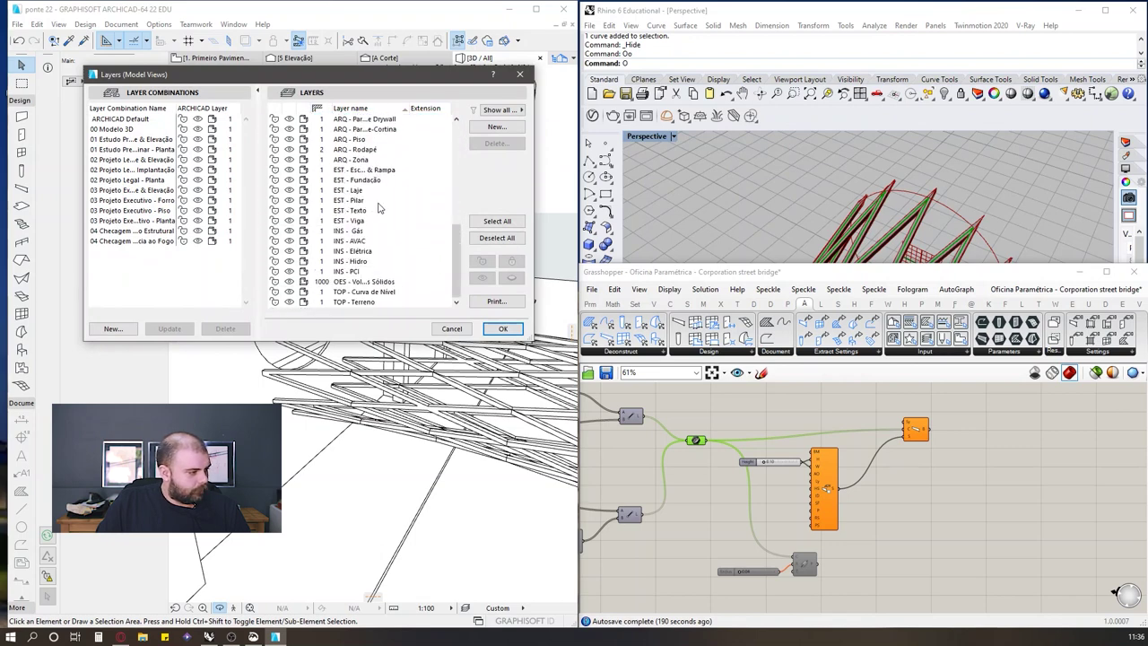
left_click_drag(375, 78, 313, 92)
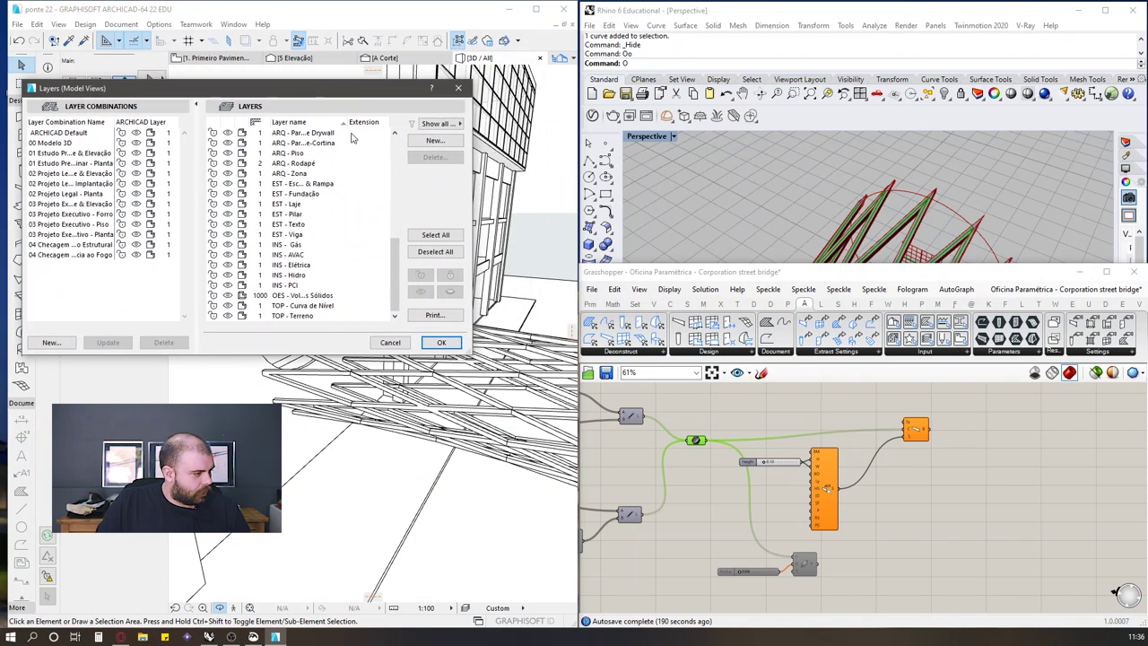
left_click(265, 234)
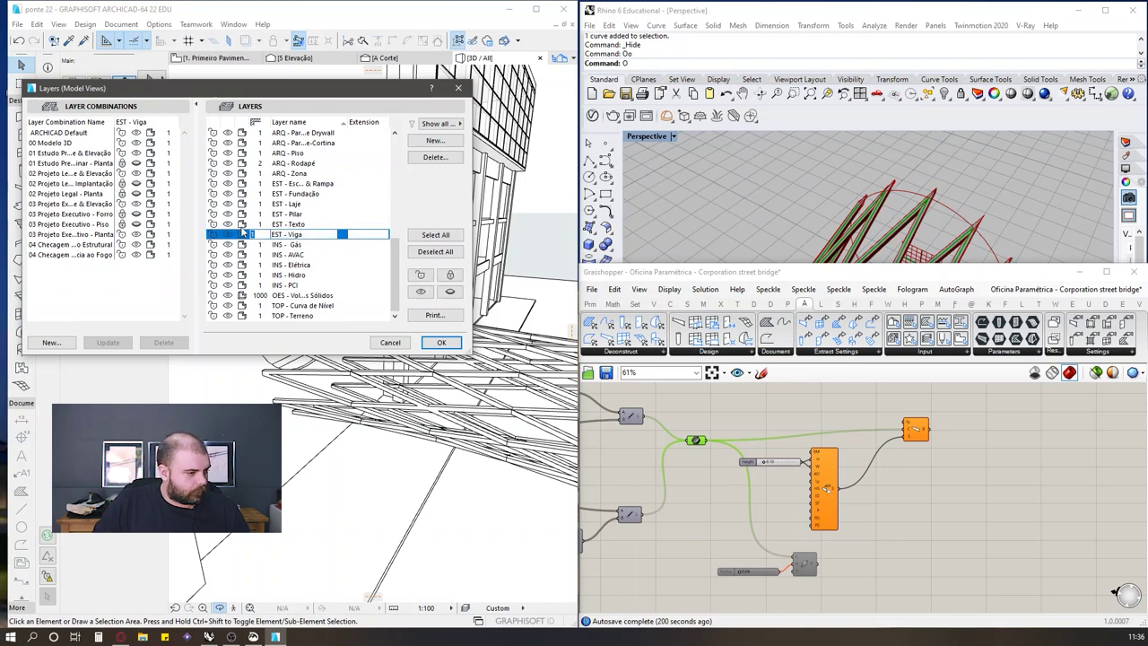
left_click(441, 341)
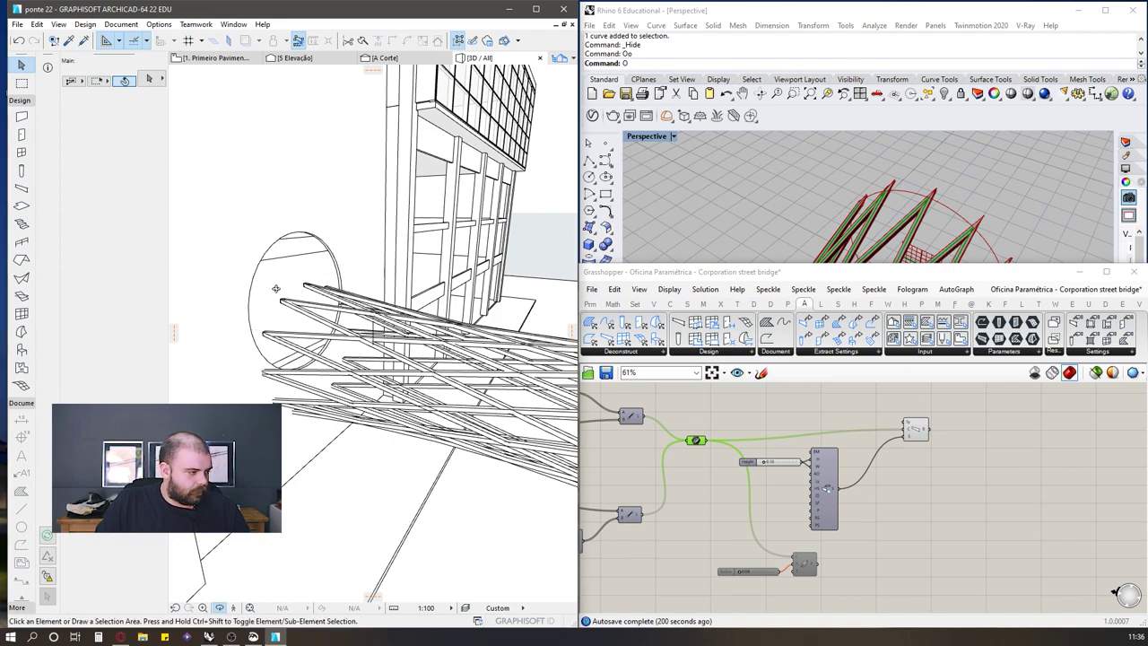
scroll(272, 287, "up", 8)
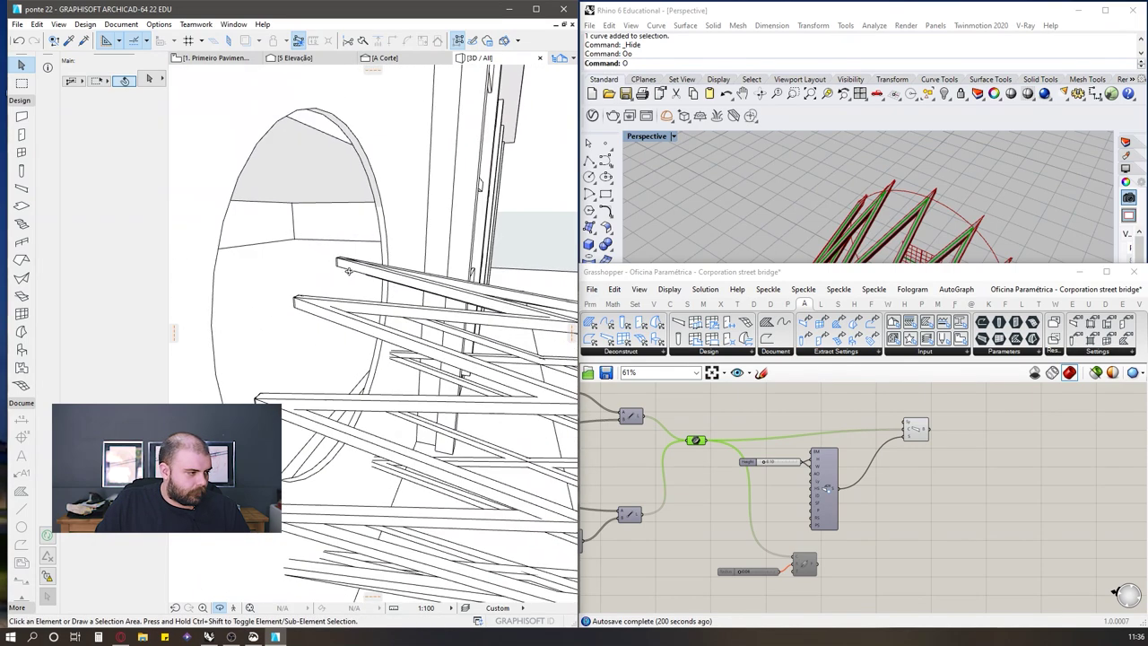
scroll(344, 272, "up", 8)
middle_click_drag(411, 222, 369, 330, "shift")
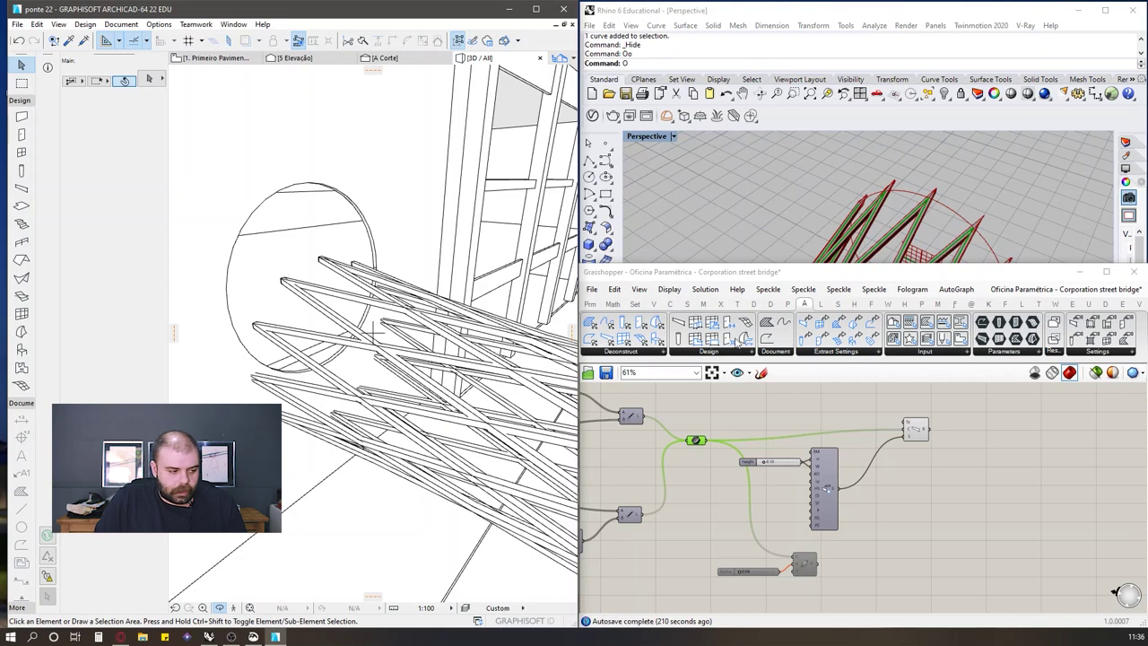
Step: Raise the bridge lines' Curve parameter slightly more and view the whole bridge in Rhino and ArchiCAD
left_click_drag(700, 438, 697, 421)
left_click(753, 411)
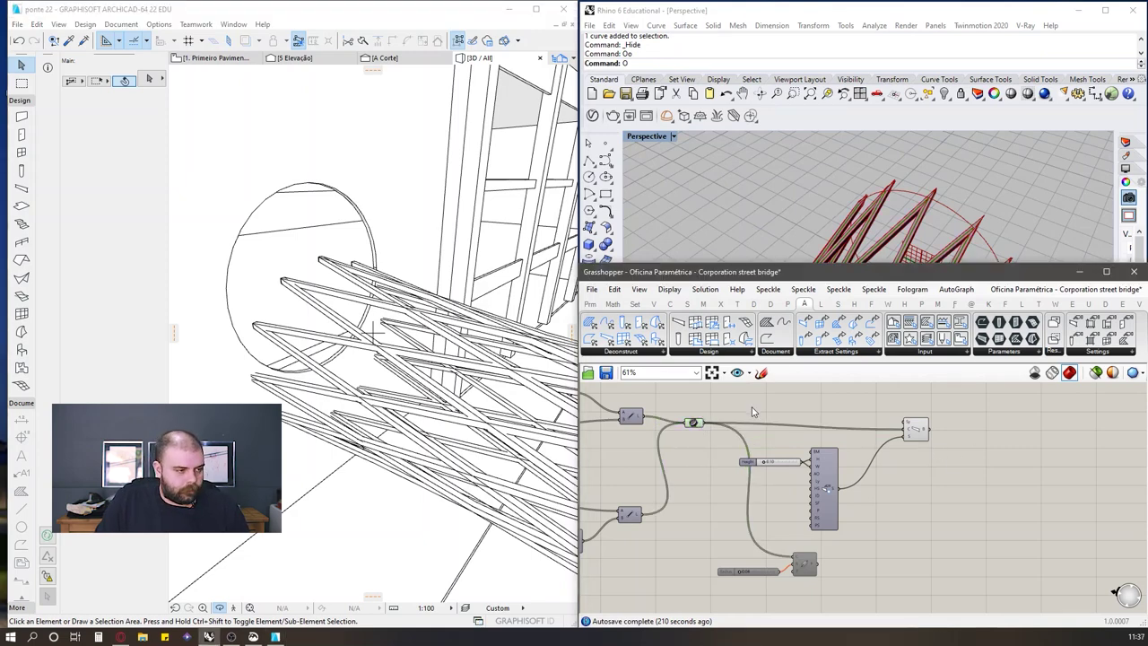
scroll(901, 417, "down", 2)
right_click_drag(890, 205, 883, 152)
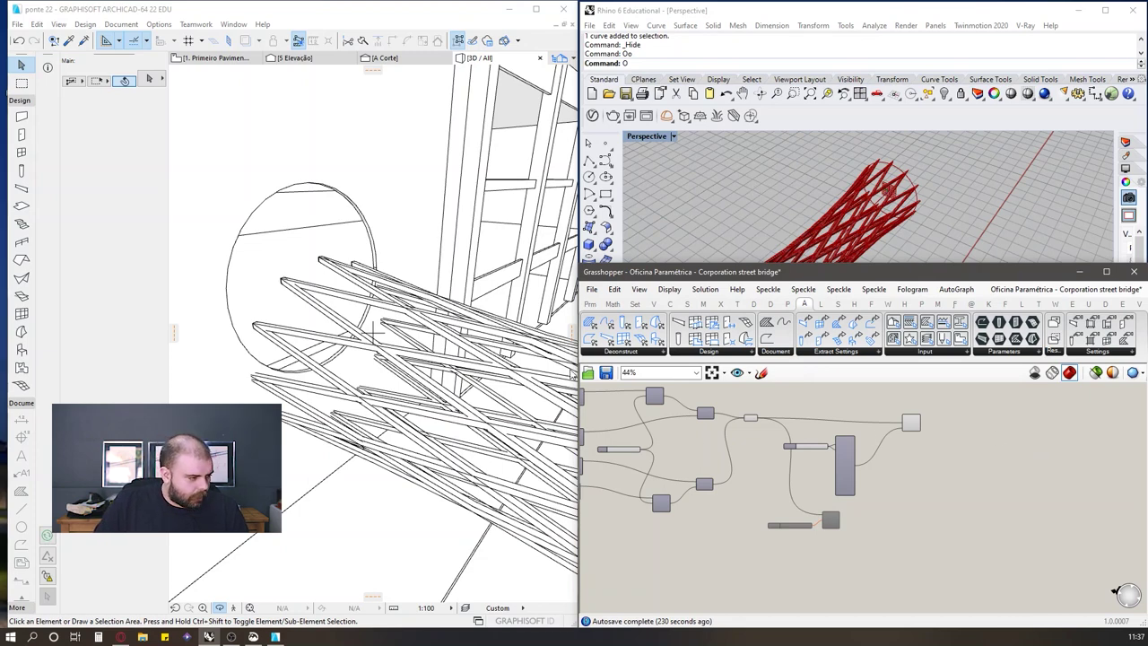
left_click(257, 279)
scroll(248, 295, "down", 2)
middle_click_drag(363, 342, 389, 328, "shift")
scroll(332, 274, "down", 3)
middle_click_drag(340, 286, 409, 308, "shift")
Step: Add a Move component near the start of the definition and connect the centre line's Curve parameter to its G input
right_click_drag(602, 408, 947, 487)
scroll(923, 474, "up", 1)
right_click_drag(628, 443, 851, 452)
scroll(852, 452, "up", 4)
left_click_drag(863, 451, 913, 464)
scroll(762, 460, "down", 5)
scroll(830, 444, "up", 5)
scroll(690, 493, "up", 1)
scroll(695, 492, "up", 3)
left_click(707, 446)
left_click_drag(659, 464, 968, 448)
left_click(725, 429)
Step: Add a Unit Z component and connect its vector output to the Move component's T input
double_click(818, 519)
type("z")
left_click(805, 506)
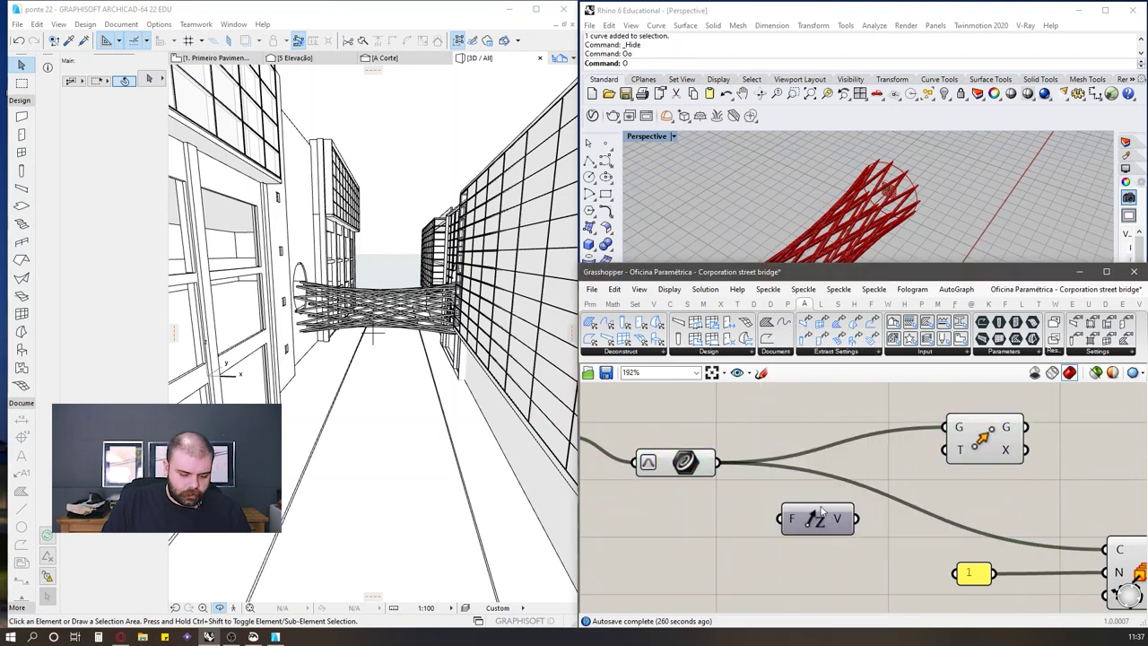
left_click_drag(859, 519, 946, 449)
Step: Add a number slider ranging from 0.00 to 1.00 and connect it to the Unit Z component's F input
double_click(710, 518)
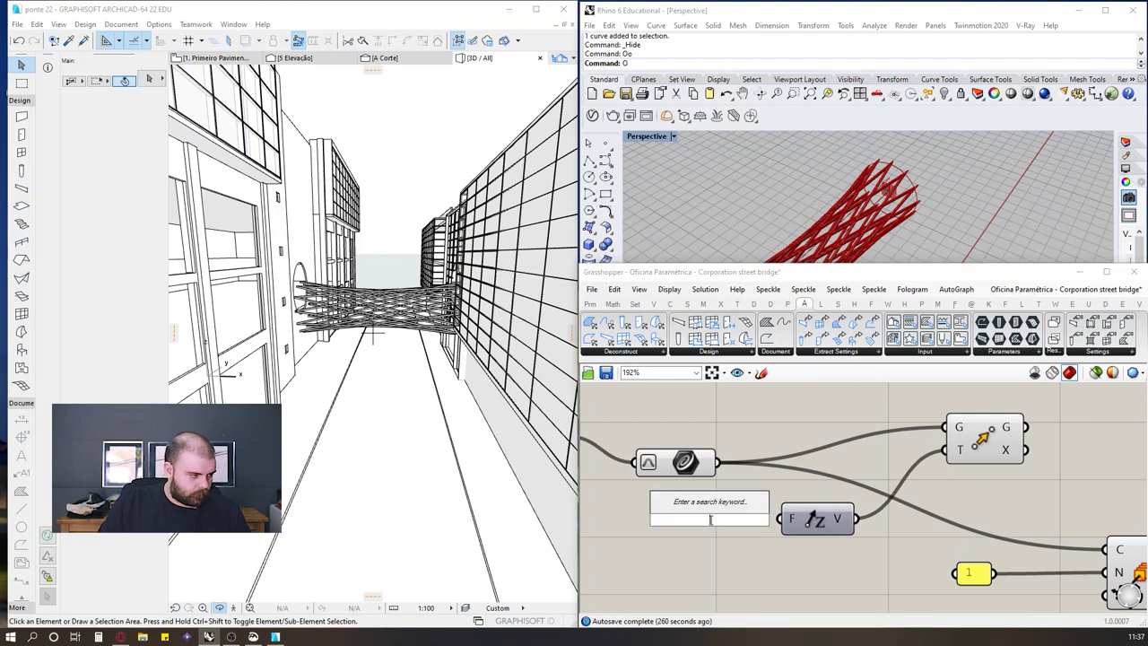
type("0<1")
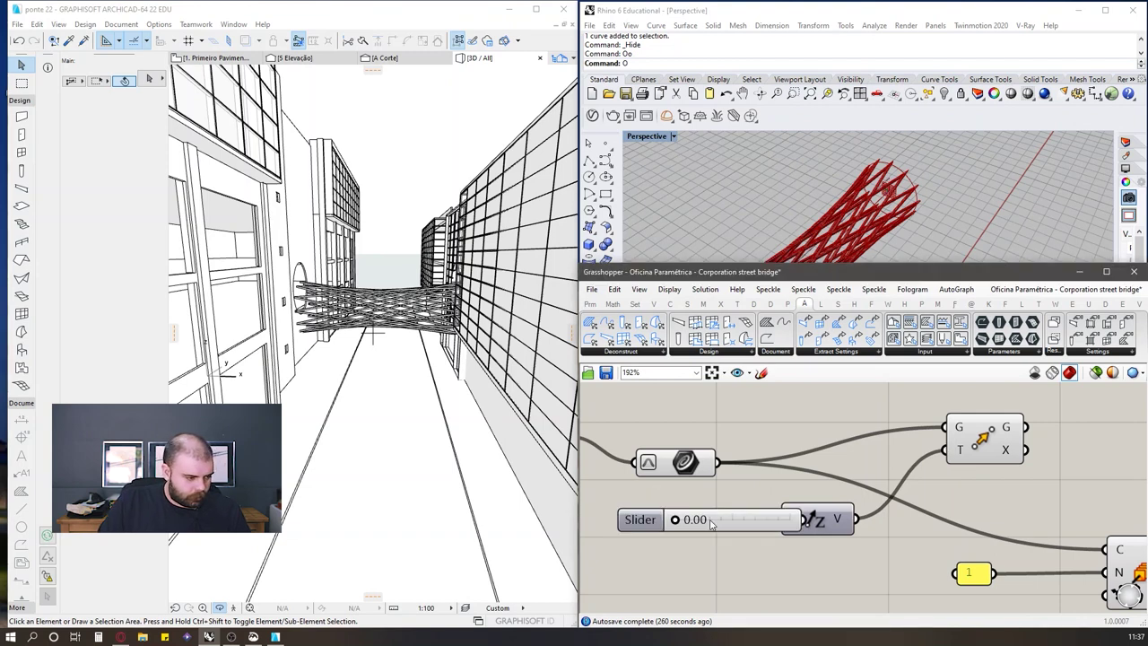
key("Return")
left_click_drag(764, 537, 779, 518)
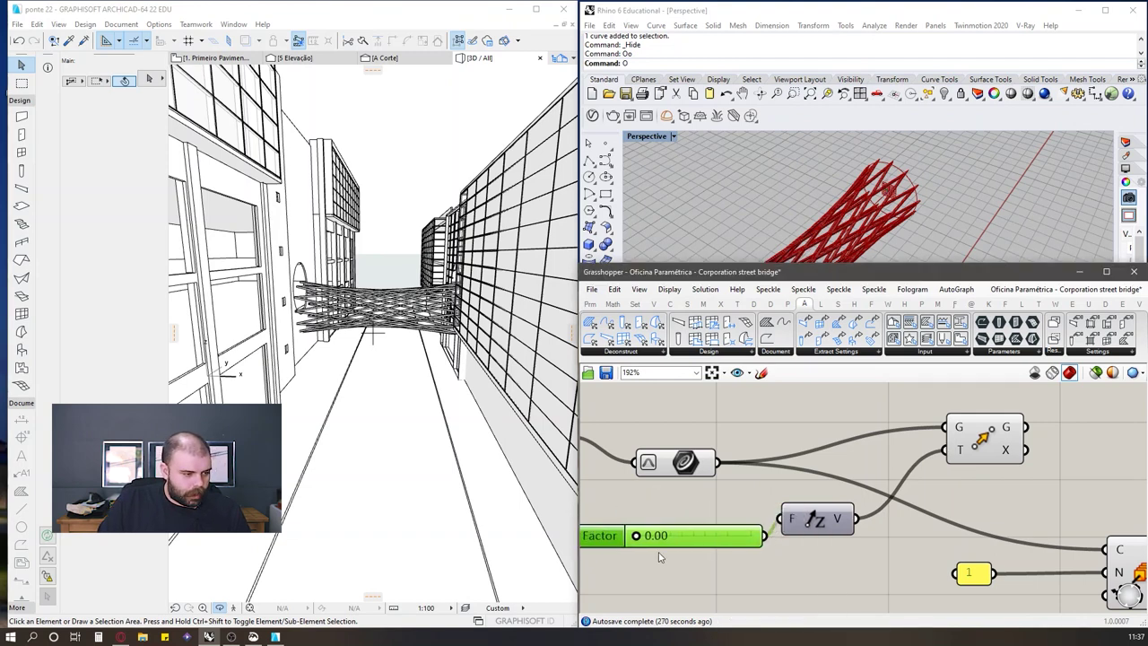
Step: Connect the Move component's G output to the frames component's C input, replacing the original centre line
scroll(650, 535, "down", 2)
left_click(798, 456)
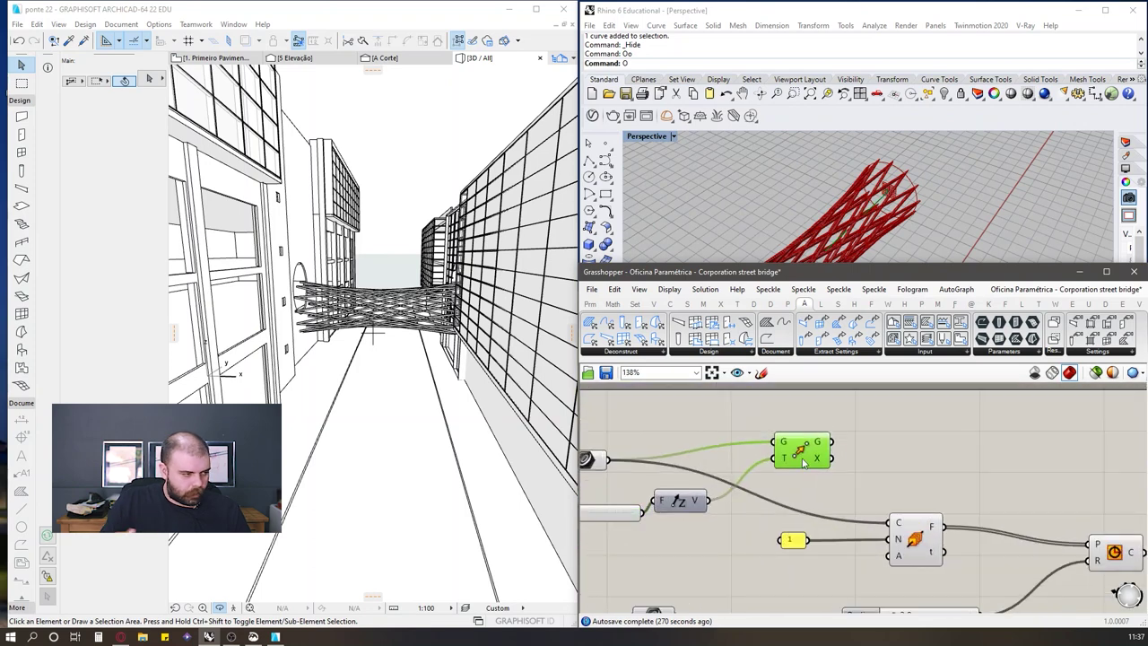
left_click_drag(833, 454, 894, 522)
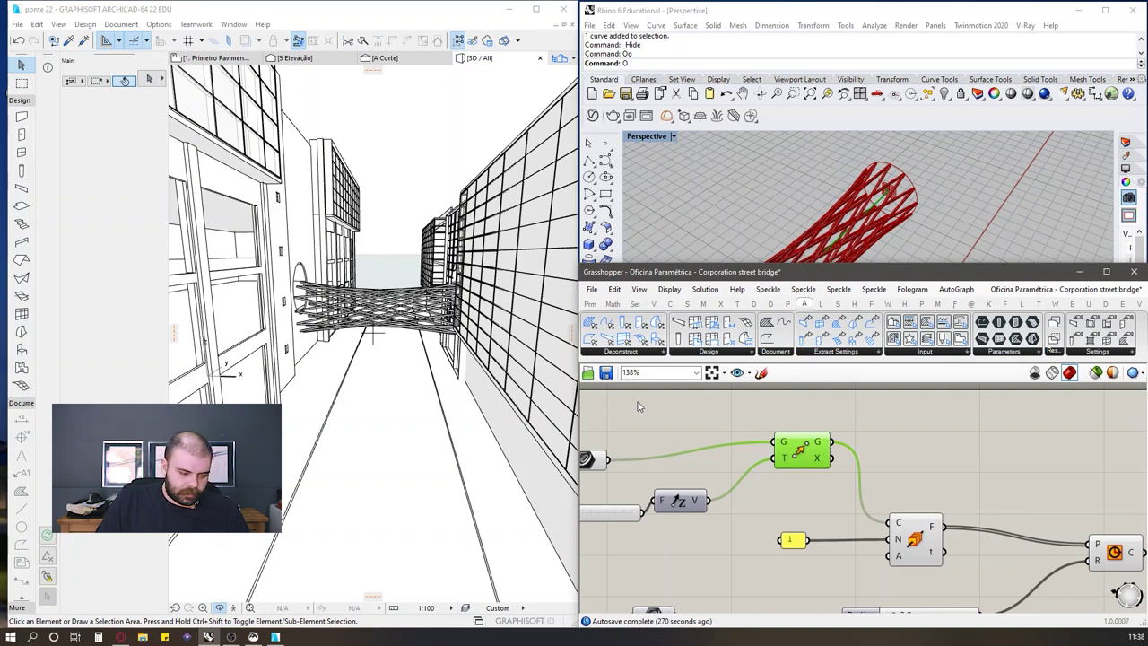
Step: Try a vertical offset of 1.00 on the Factor slider feeding the Unit Z component
scroll(681, 489, "up", 2)
double_click(677, 494)
type("1")
key("Return")
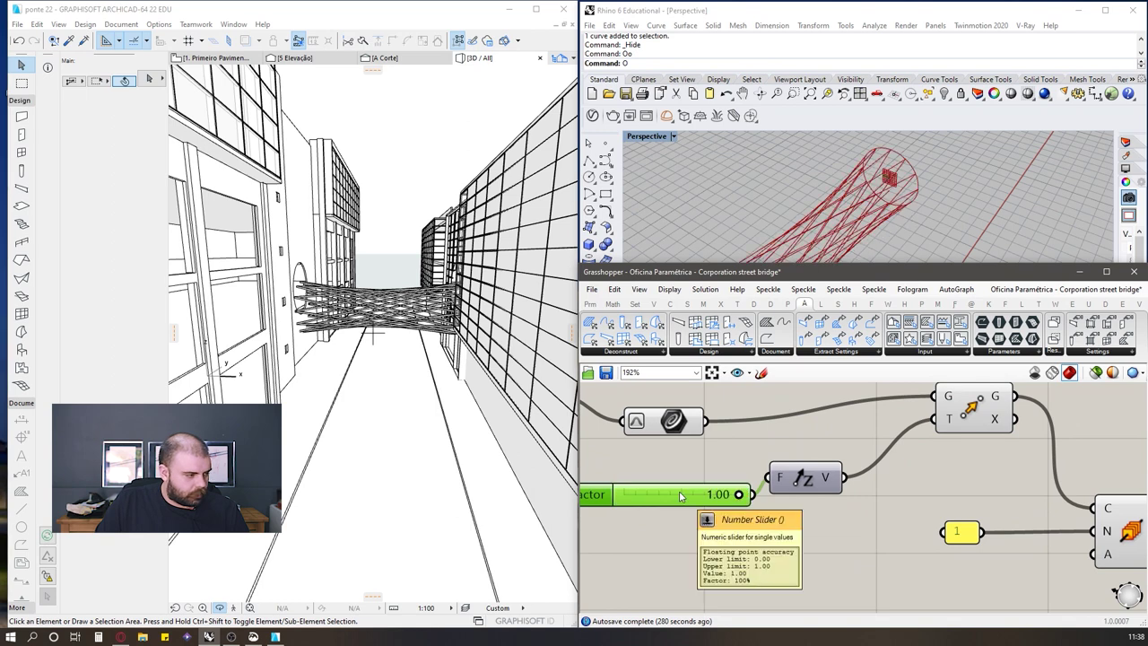
scroll(807, 490, "down", 2)
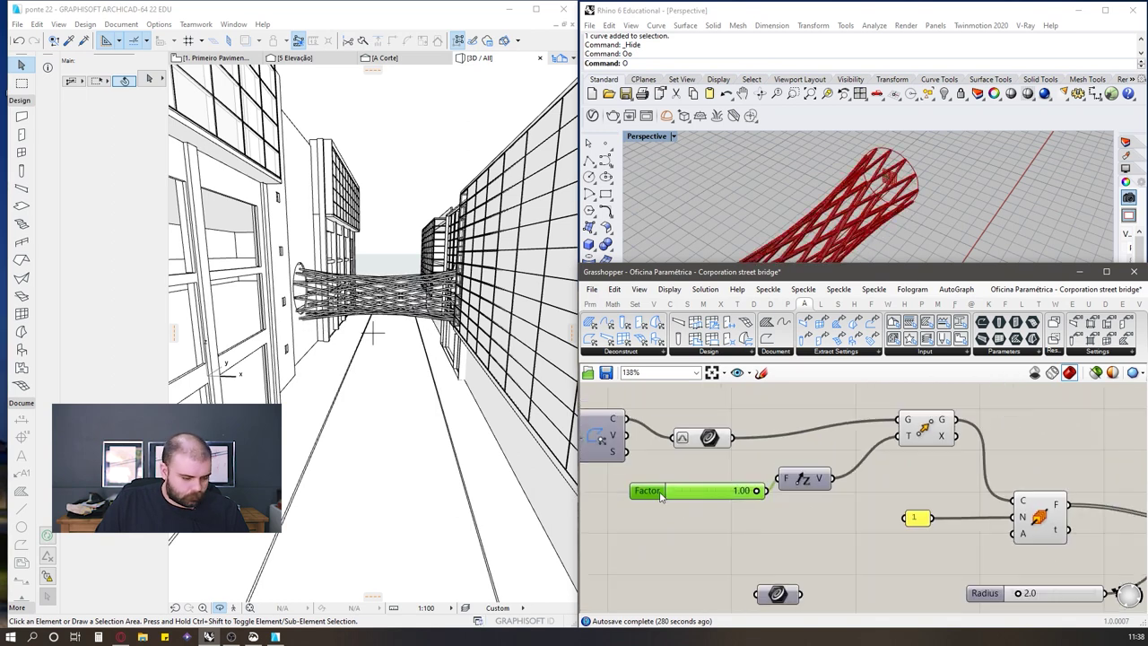
Step: Raise the Factor slider's maximum to 1.50 and set its value to 1.50
scroll(661, 495, "up", 2)
double_click(644, 489)
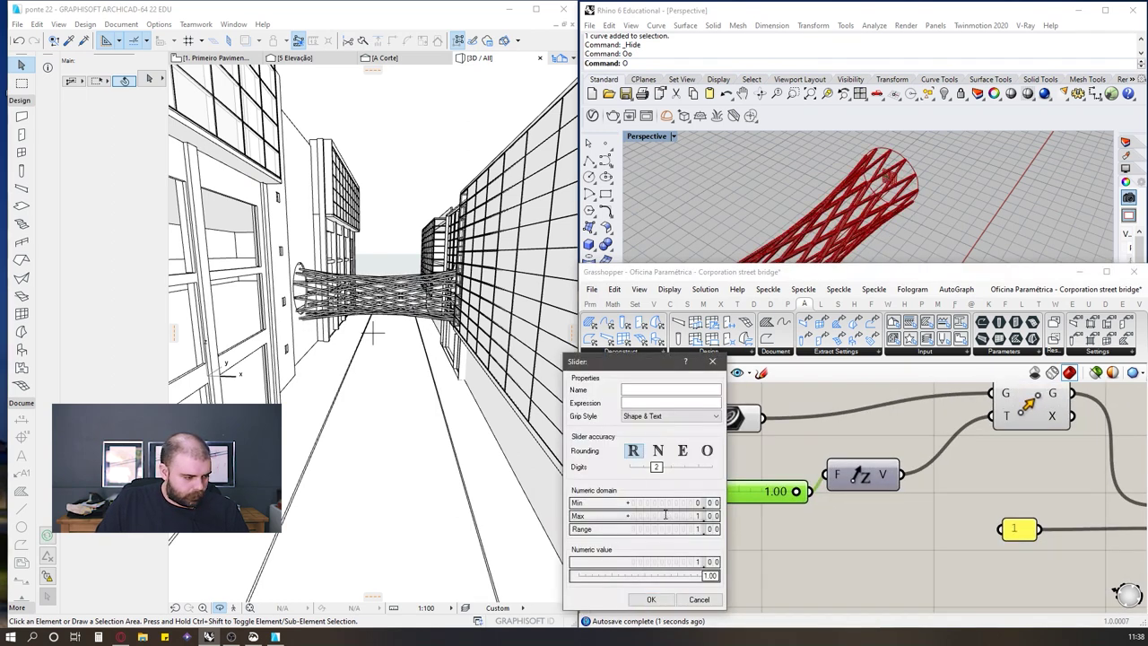
double_click(666, 516)
key("Return")
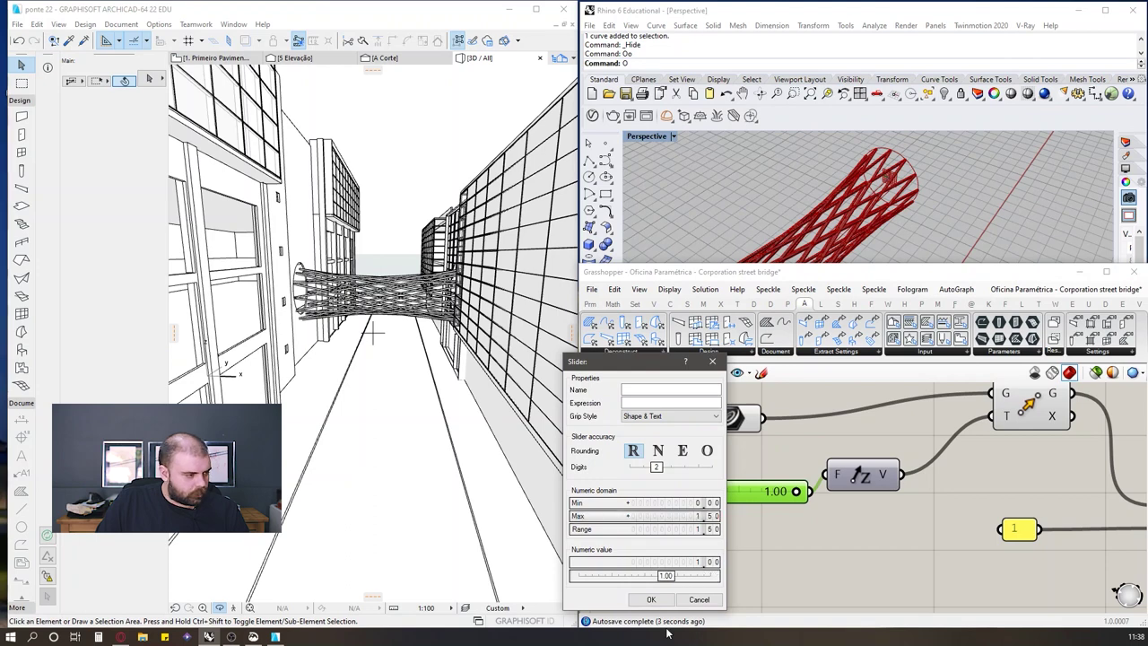
left_click(650, 599)
left_click_drag(757, 492, 796, 493)
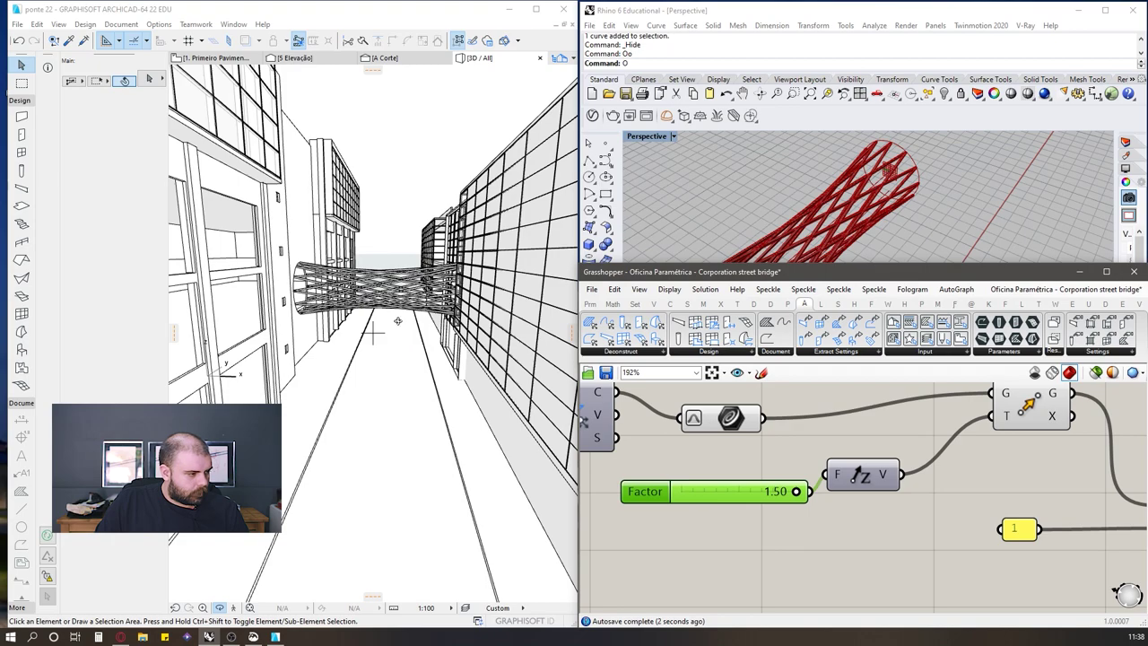
Step: Inspect the raised bridge between the two facades in the ArchiCAD 3D view, from above and from street level
left_click(364, 292)
left_click_drag(384, 289, 412, 317)
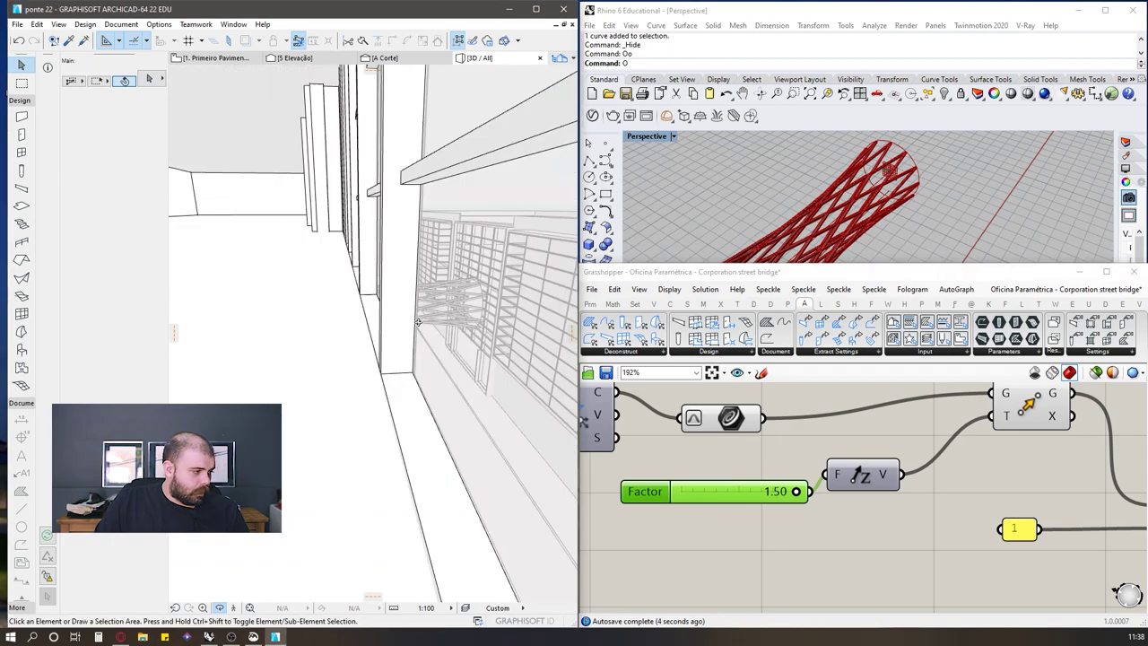
scroll(410, 316, "down", 8)
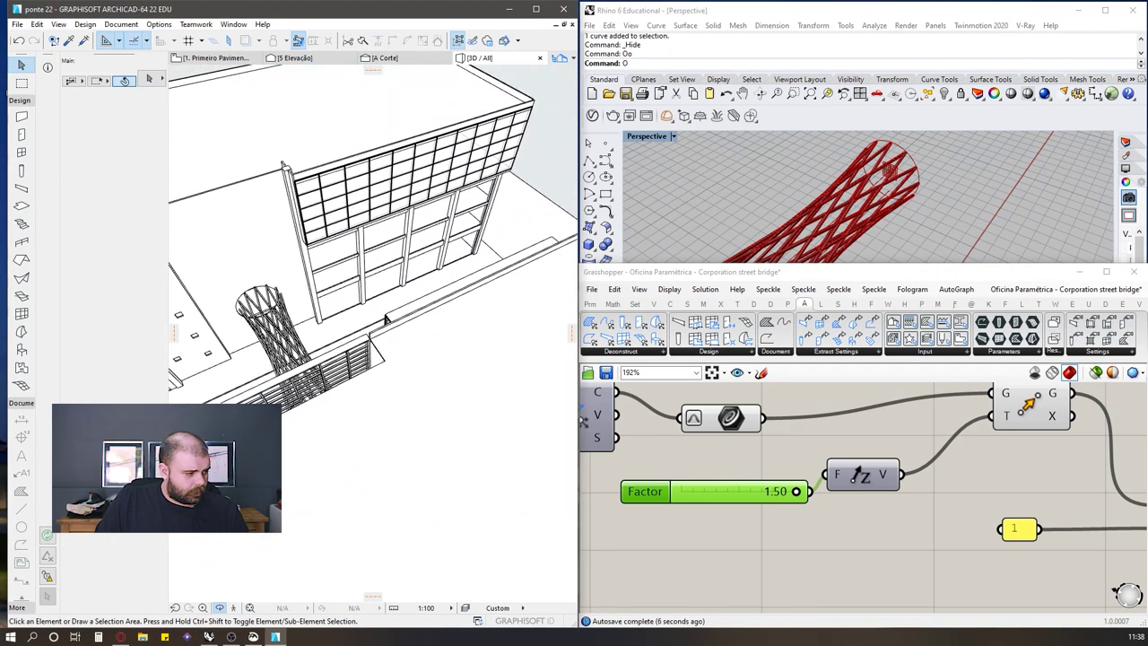
middle_click_drag(387, 319, 441, 187, "shift")
scroll(413, 263, "up", 3)
middle_click_drag(409, 320, 403, 269, "shift")
scroll(374, 225, "up", 1)
scroll(405, 225, "up", 1)
scroll(341, 246, "up", 1)
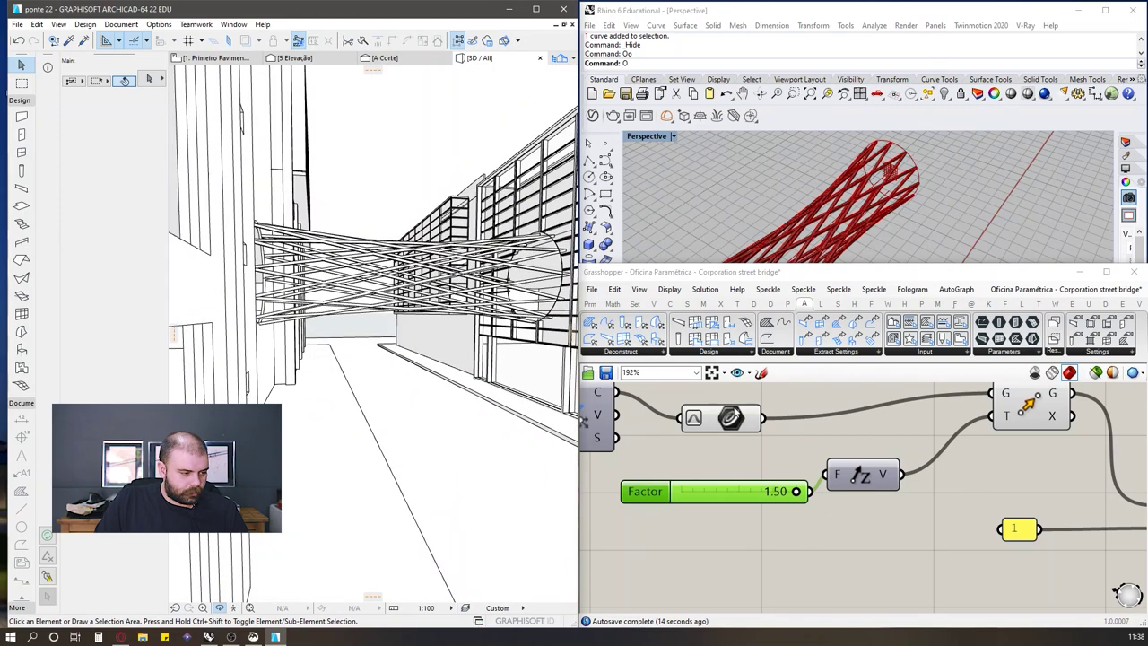
Step: In Grasshopper, turn off the Rhino preview of the upstream construction components and of the Curve parameter collecting the bridge lines
left_click(723, 414)
scroll(674, 436, "down", 8)
left_click_drag(624, 436, 814, 509)
middle_click(814, 509)
left_click(855, 465)
scroll(796, 479, "up", 1)
scroll(747, 449, "down", 4)
scroll(874, 453, "up", 9)
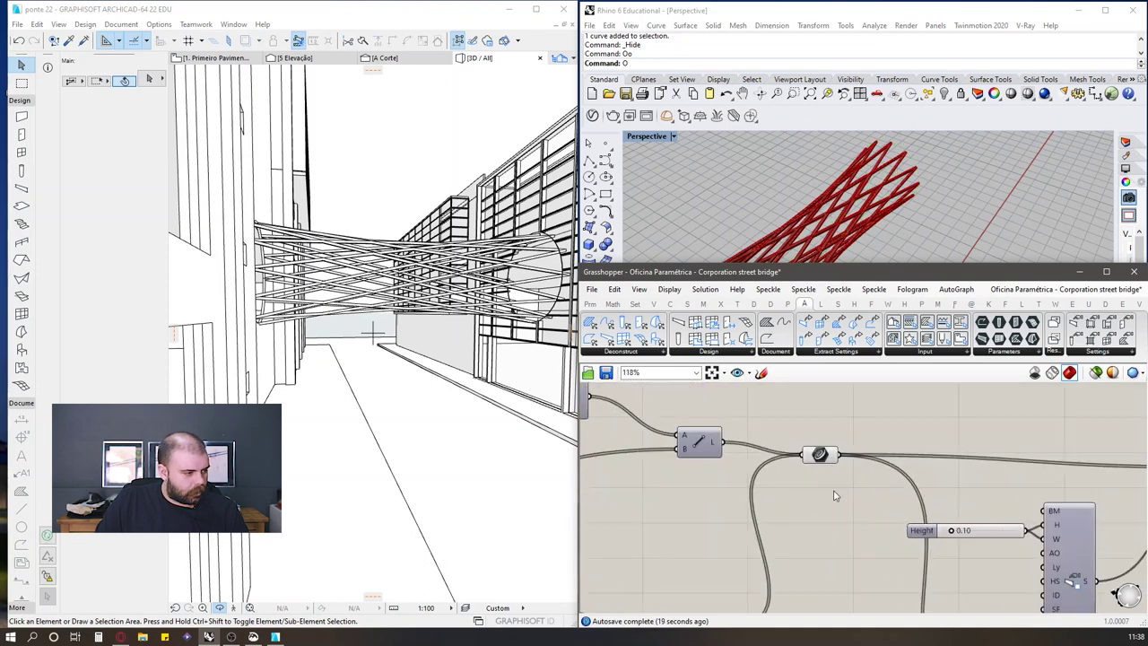
left_click(819, 454)
middle_click(825, 469)
left_click(876, 457)
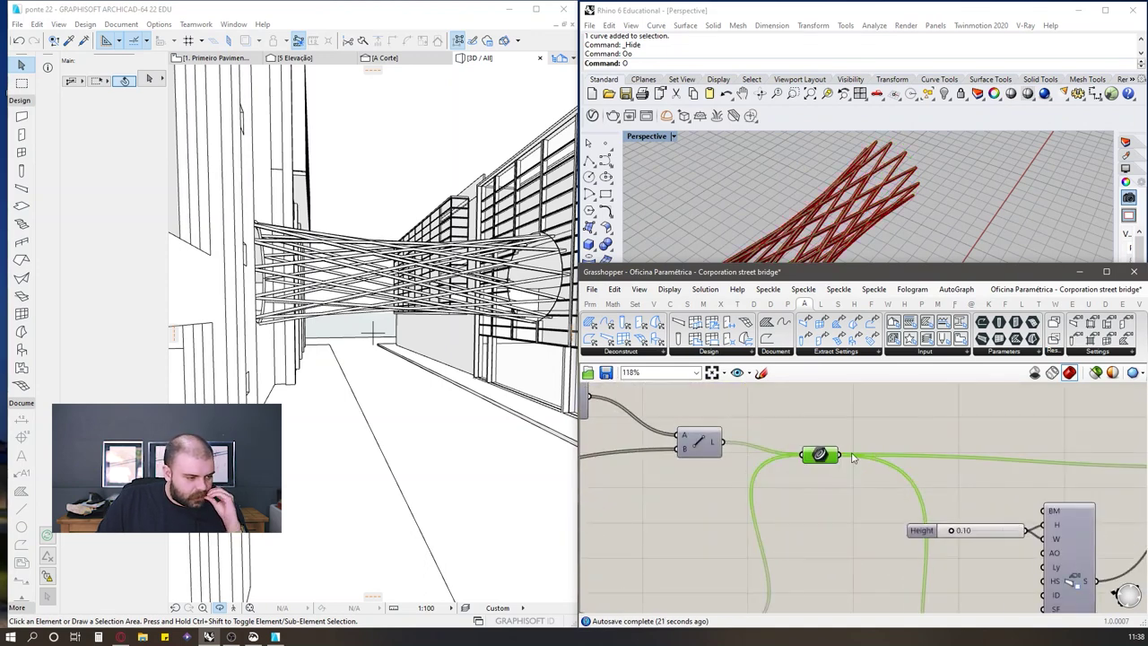
left_click(932, 411)
Step: Try a Radius of 5.0 for the bridge's circles, and settle on 2.5
scroll(970, 434, "down", 6)
scroll(731, 426, "up", 4)
scroll(816, 491, "up", 5)
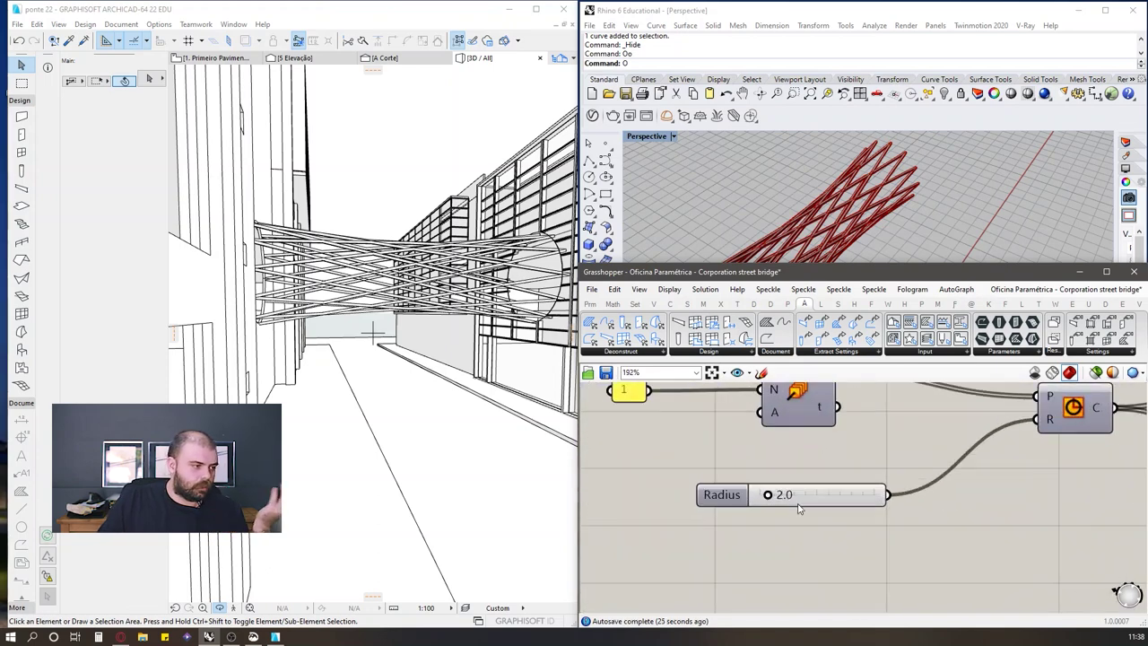
double_click(804, 494)
type("5")
key("Return")
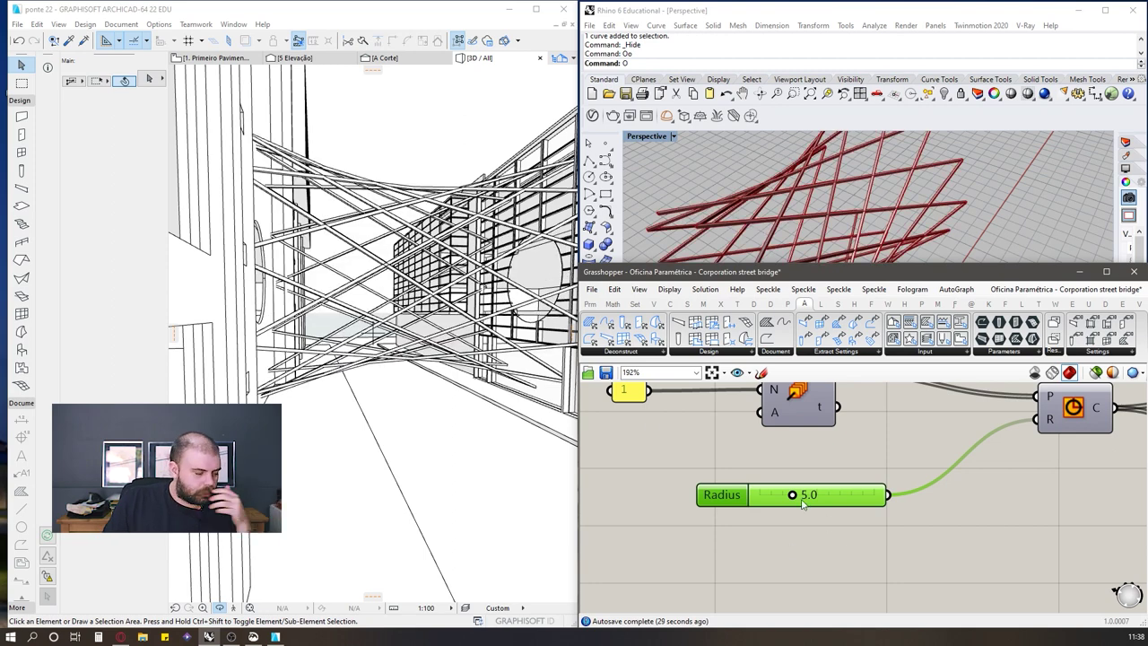
double_click(839, 494)
type("2.5")
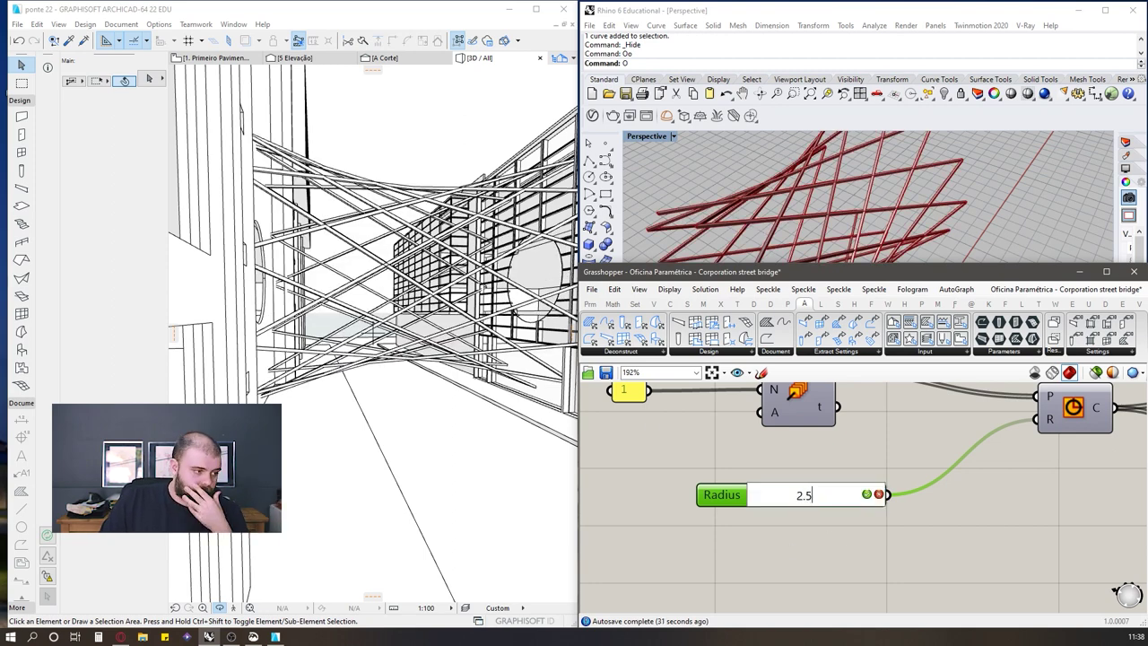
key("Return")
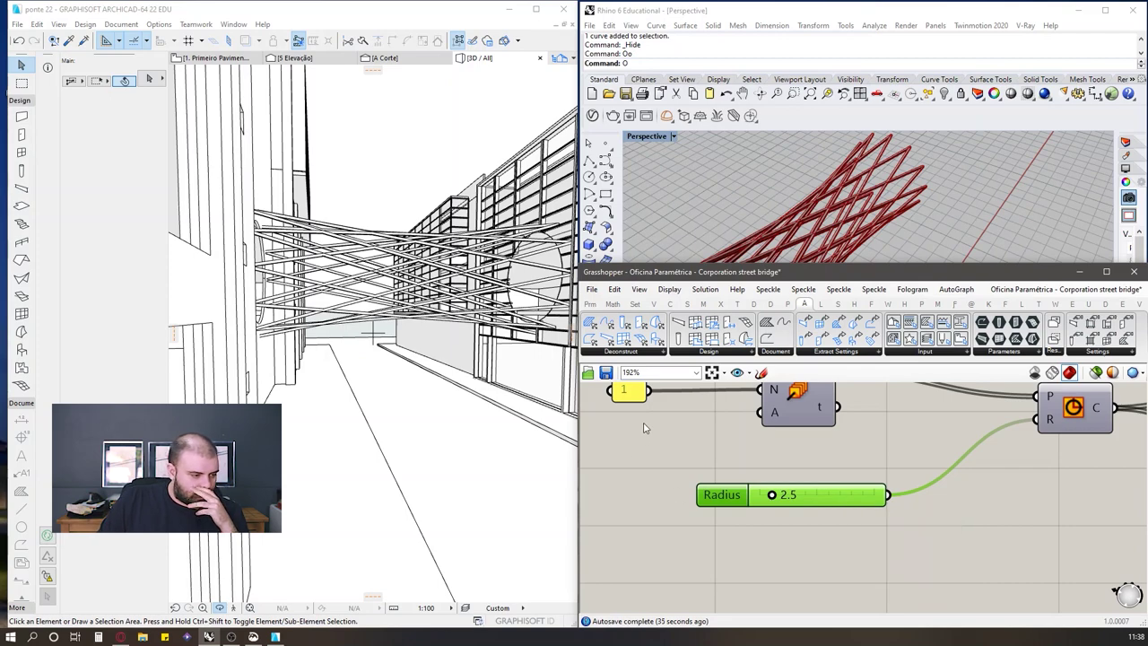
Step: Try a division Count of 20 for the bridge circles, and reduce it through 14 to 11
scroll(636, 449, "down", 5)
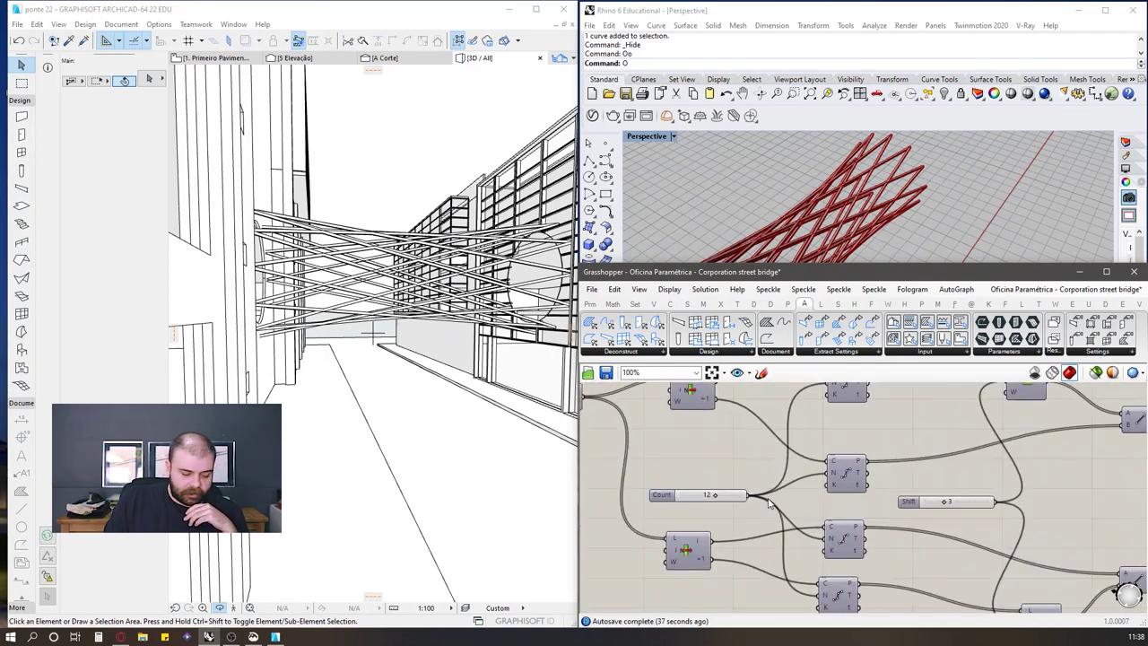
scroll(721, 488, "up", 3)
double_click(722, 489)
type("20")
key("Return")
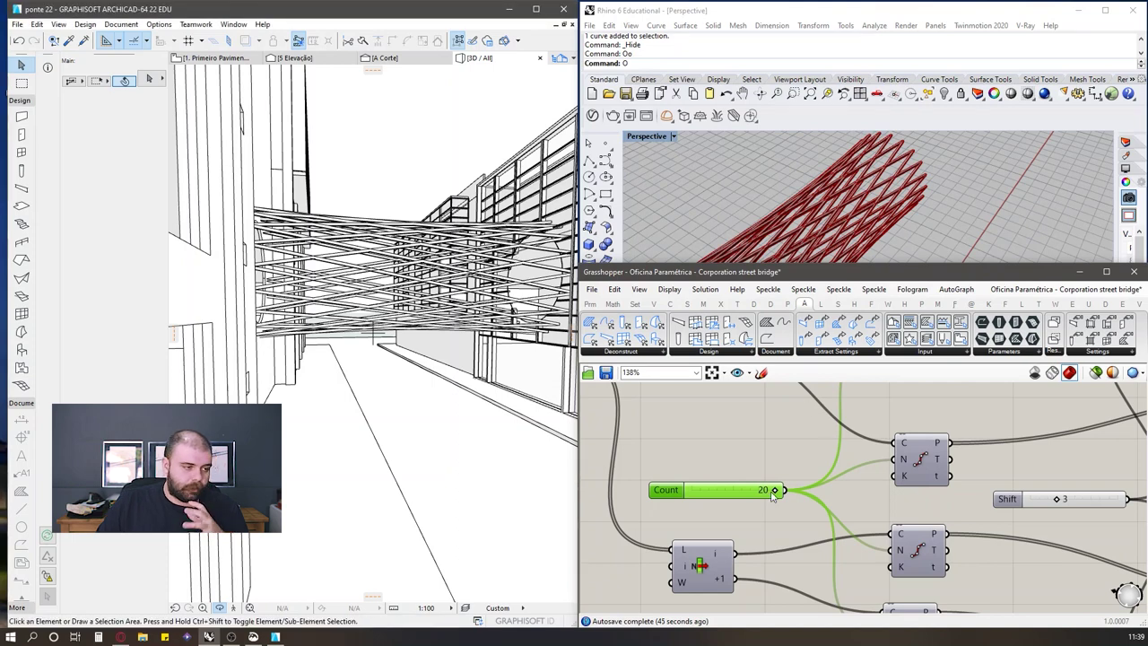
left_click_drag(776, 490, 751, 490)
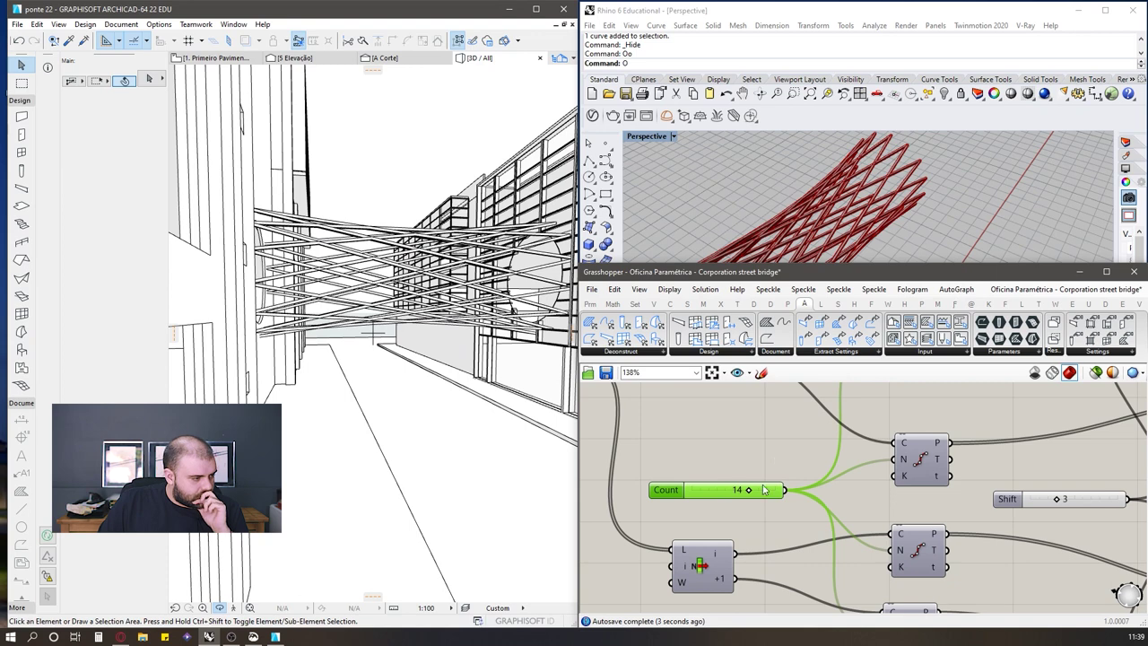
mouse_move(751, 490)
left_mouse_down()
mouse_move(708, 506)
mouse_move(736, 492)
left_mouse_up()
left_click(696, 420)
Step: Compare against the Shift slider and set the division Count back to 20
scroll(681, 461, "down", 4)
scroll(901, 481, "up", 6)
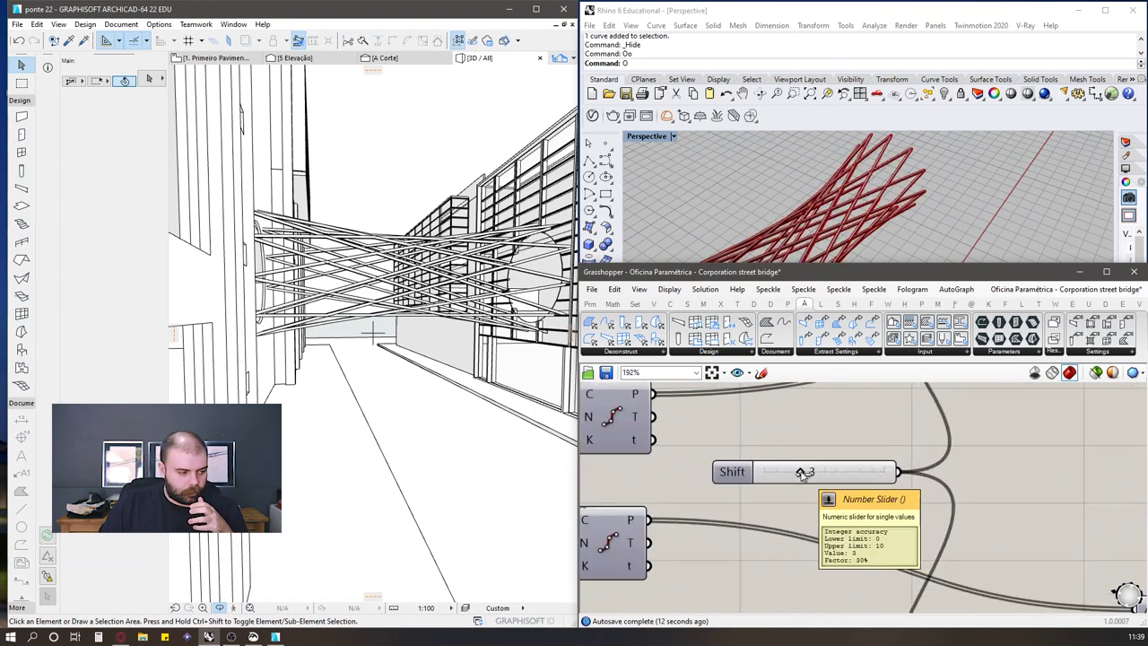
scroll(802, 473, "down", 3)
scroll(714, 473, "up", 2)
left_click(715, 477)
double_click(715, 477)
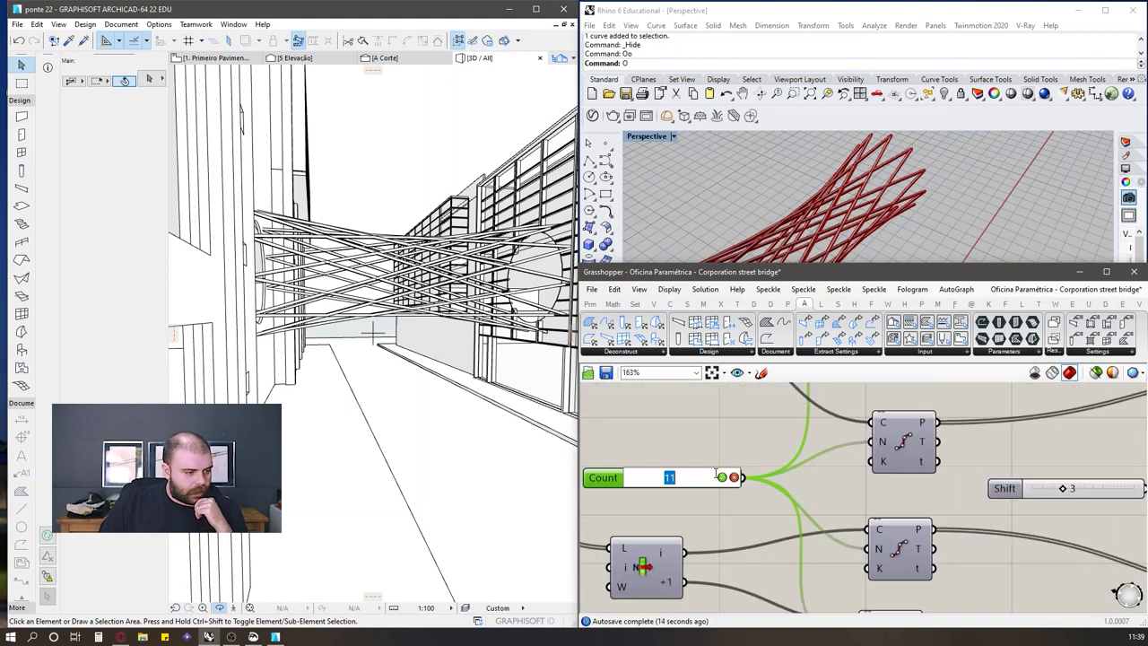
type("20")
key("Return")
Step: Try a Shift of 5 for the bridge lines and view the bridge in ArchiCAD
scroll(664, 448, "down", 3)
scroll(950, 475, "up", 5)
double_click(936, 457)
type("5")
key("Return")
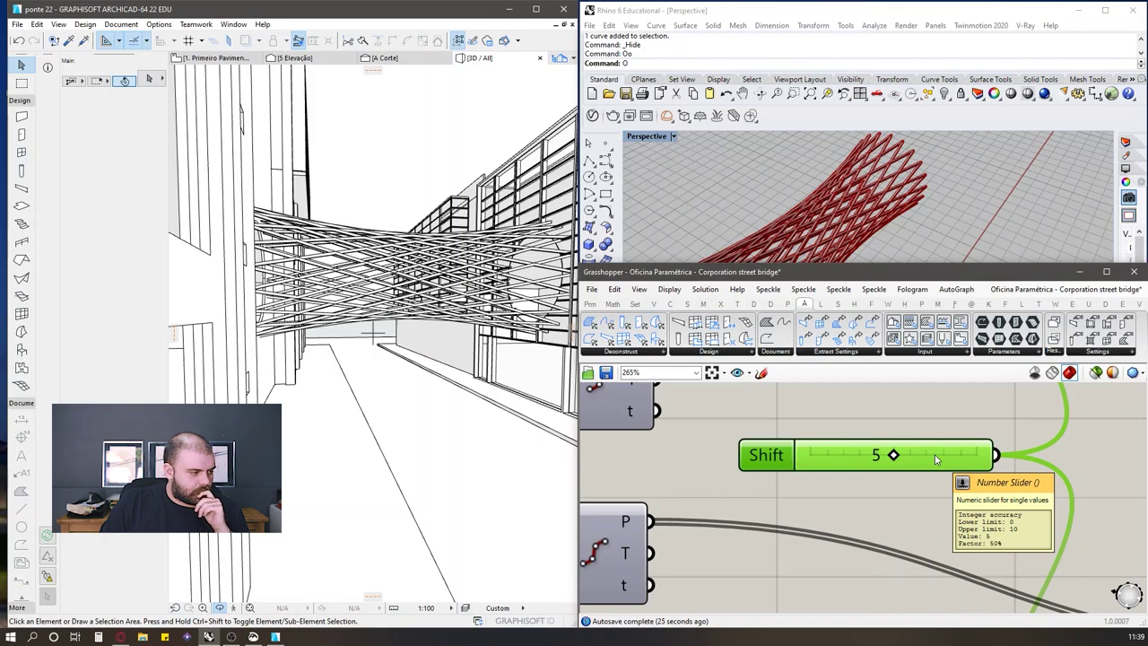
mouse_move(452, 289)
left_mouse_down()
mouse_move(404, 305)
mouse_move(456, 289)
left_mouse_up()
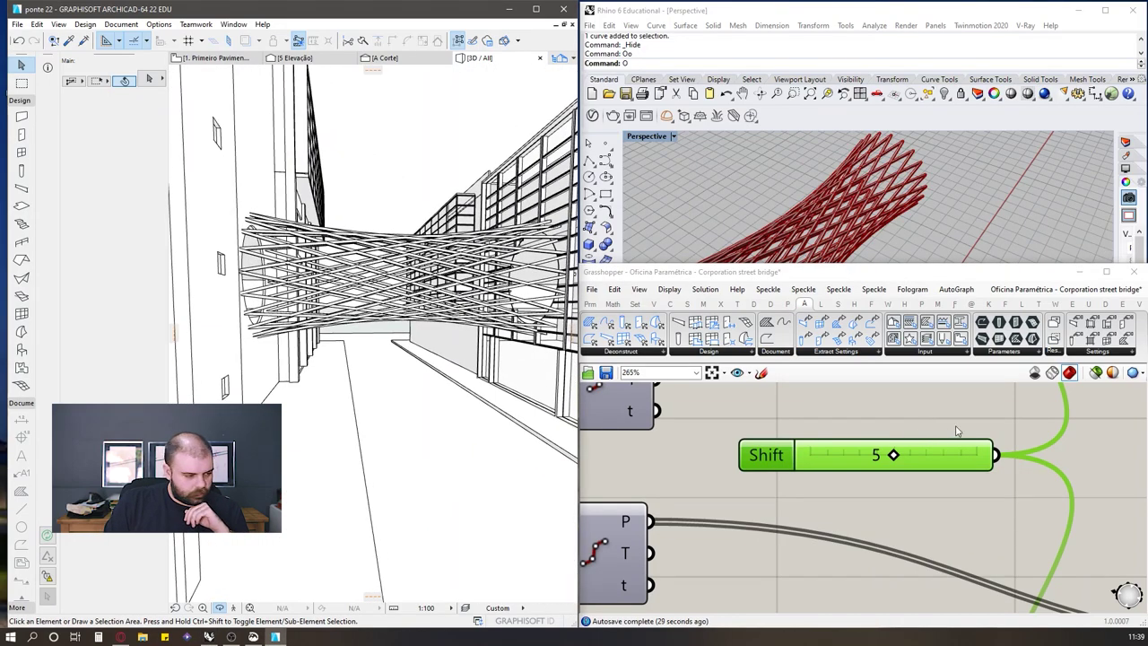
Step: Set the division Count to 15 and the Shift to 4, and check the bridge in ArchiCAD's 3D view
scroll(681, 431, "down", 4)
double_click(663, 431)
type("15")
key("Return")
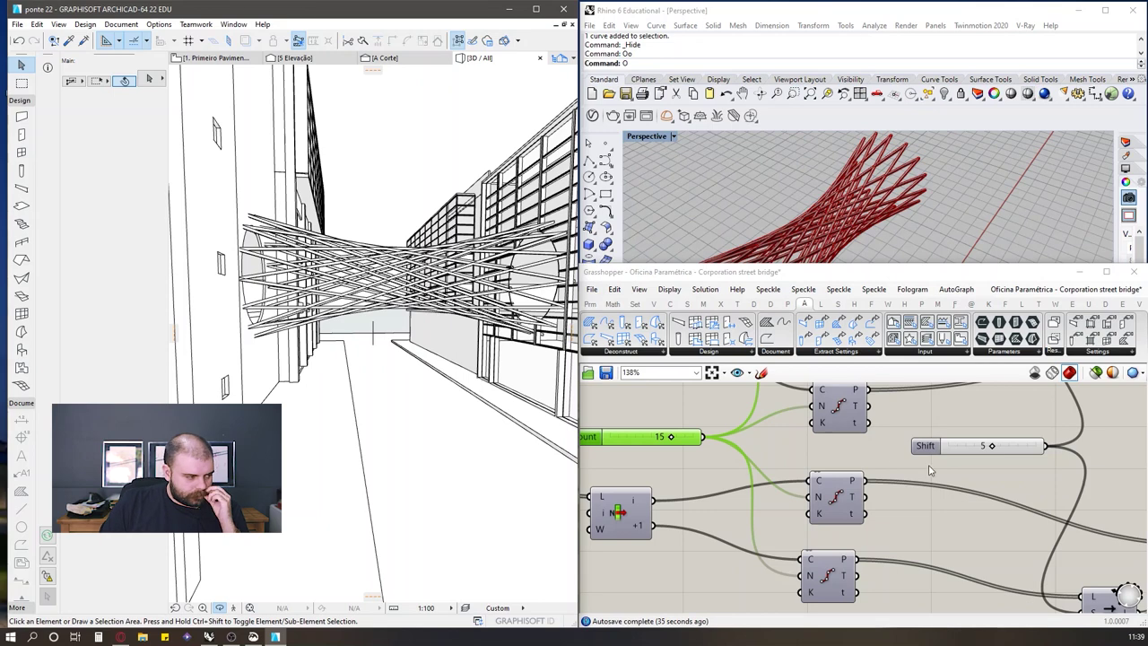
double_click(961, 446)
type("4")
key("Return")
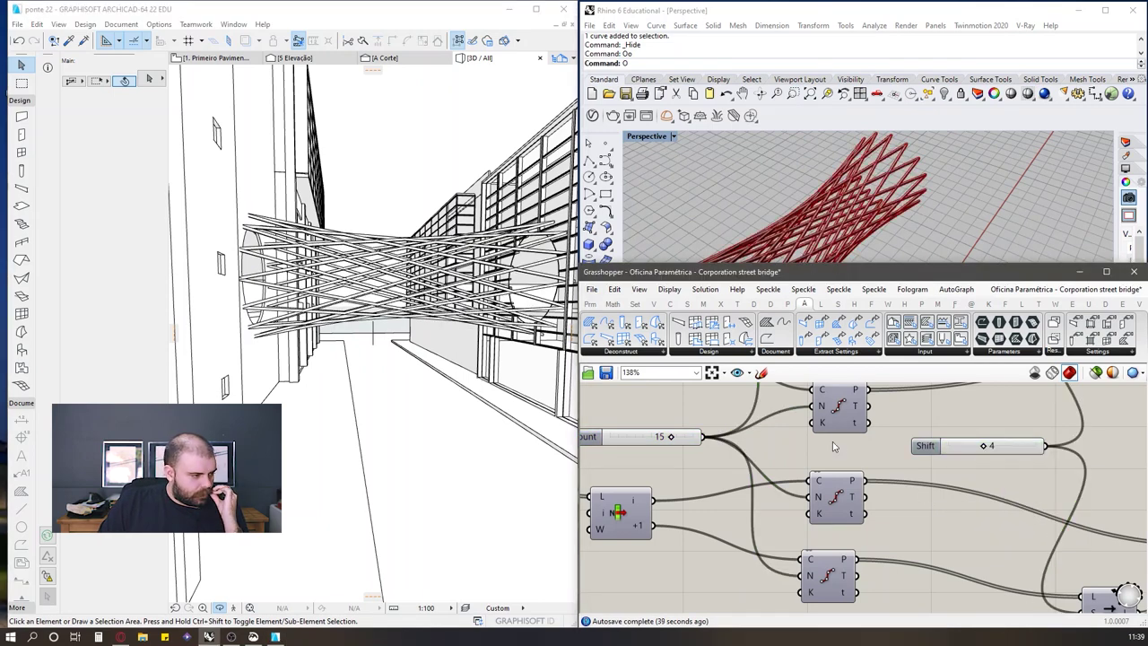
left_click(468, 296)
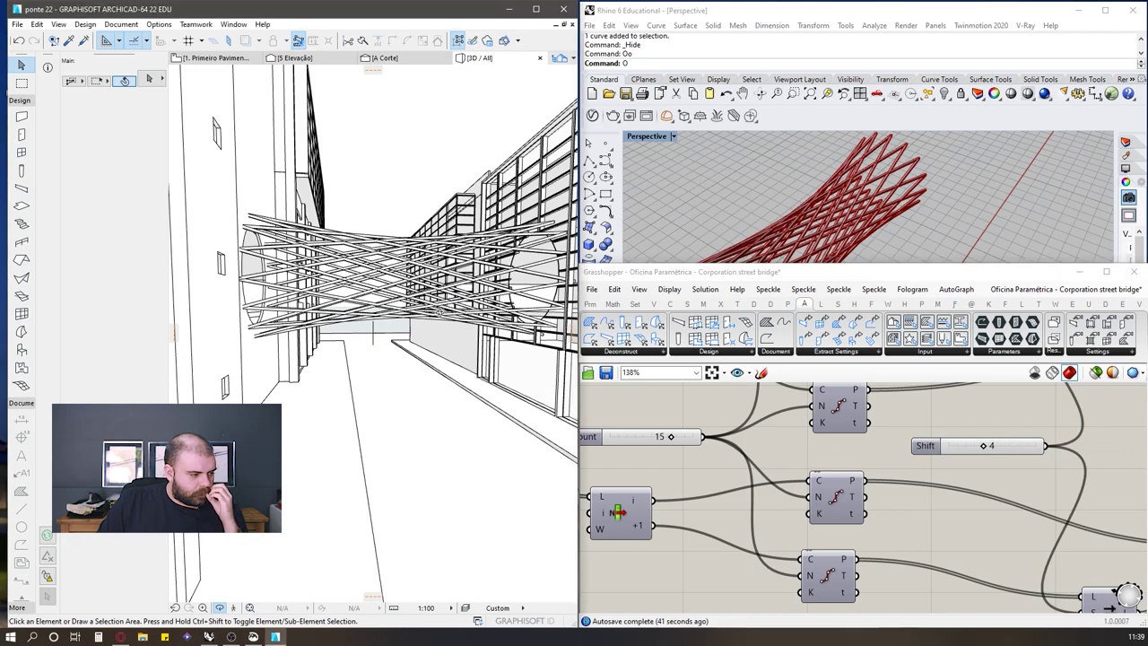
left_click_drag(459, 297, 453, 308)
middle_click_drag(453, 308, 357, 419, "shift")
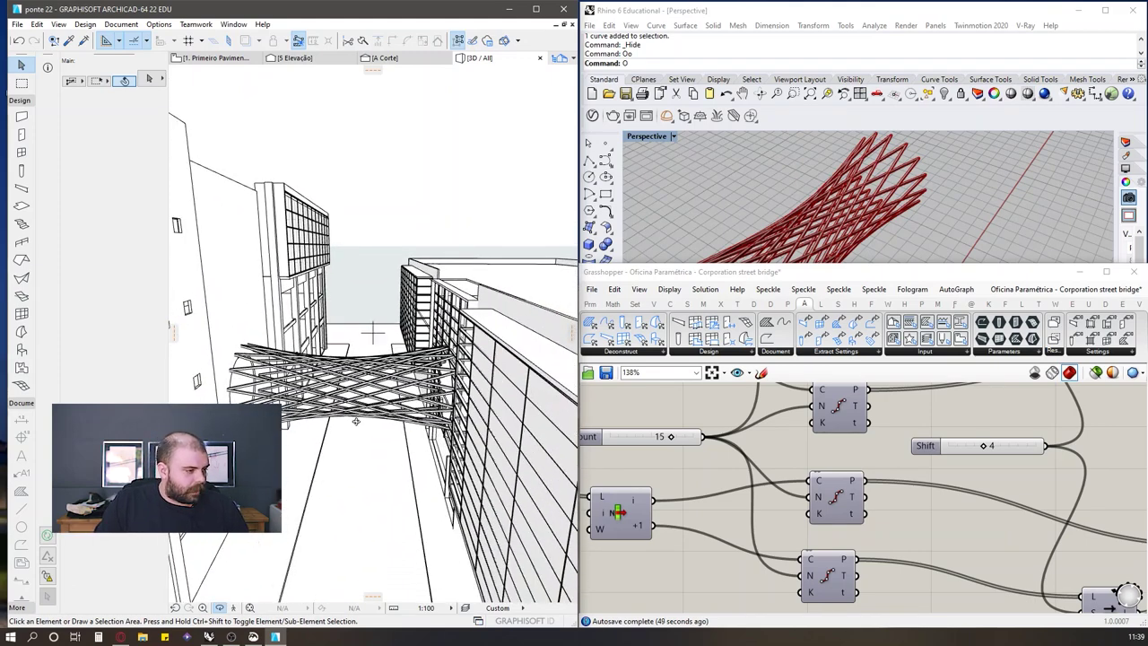
Step: Switch to the web browser and study the exterior and interior Corporation Street Bridge photos on the architects' project page
left_click(121, 636)
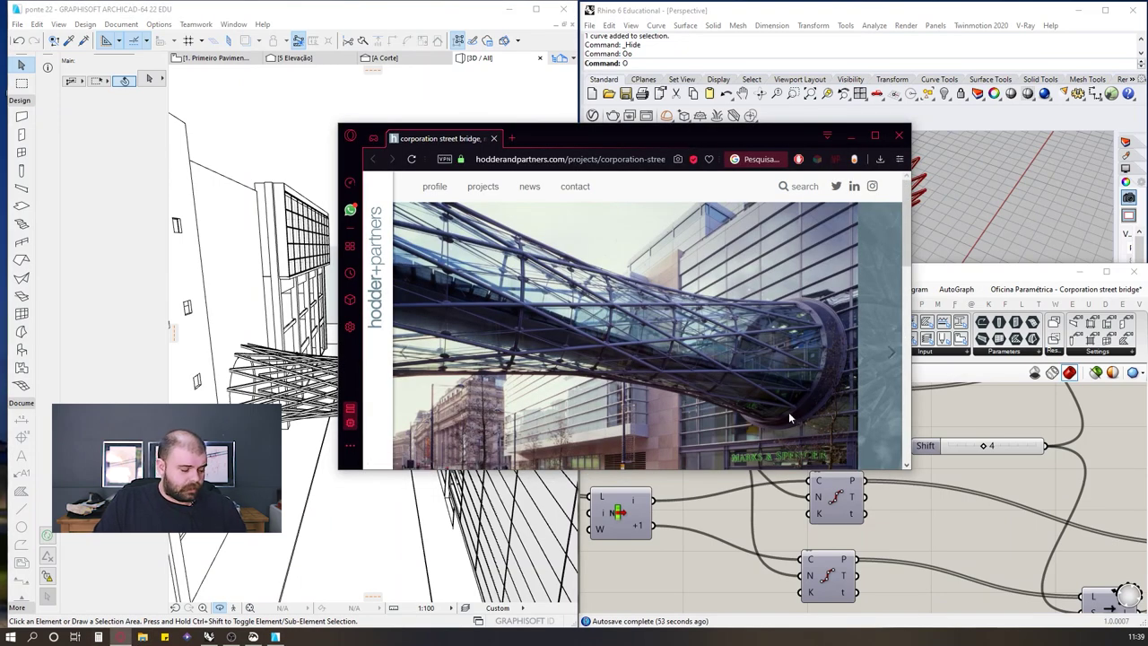
left_click(849, 135)
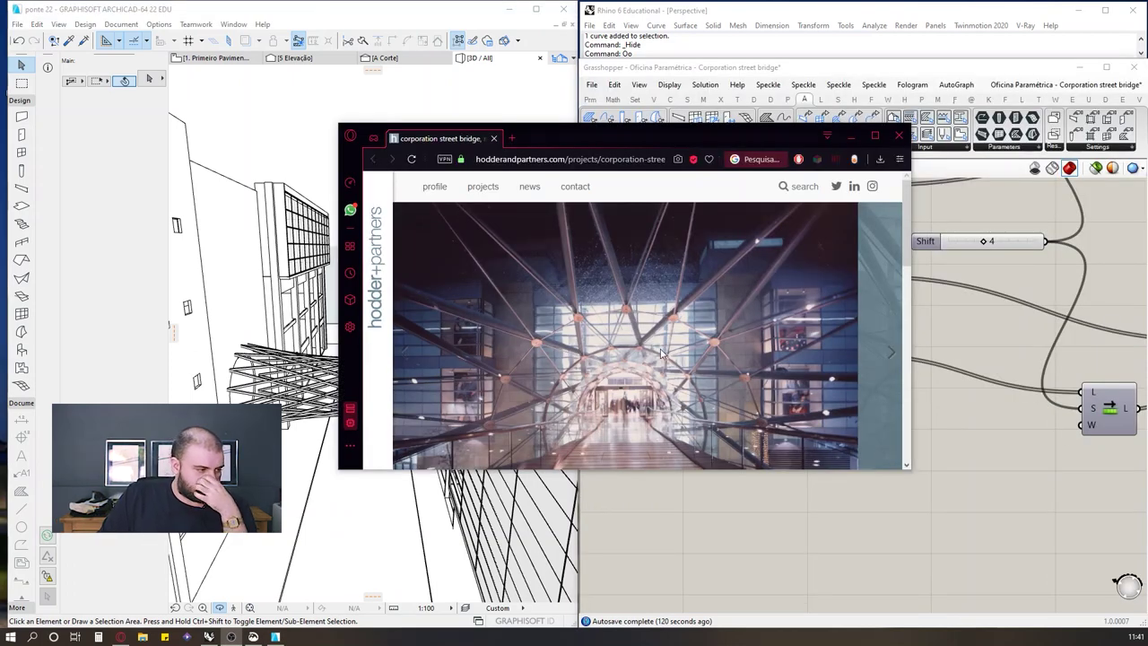
scroll(495, 265, "down", 1)
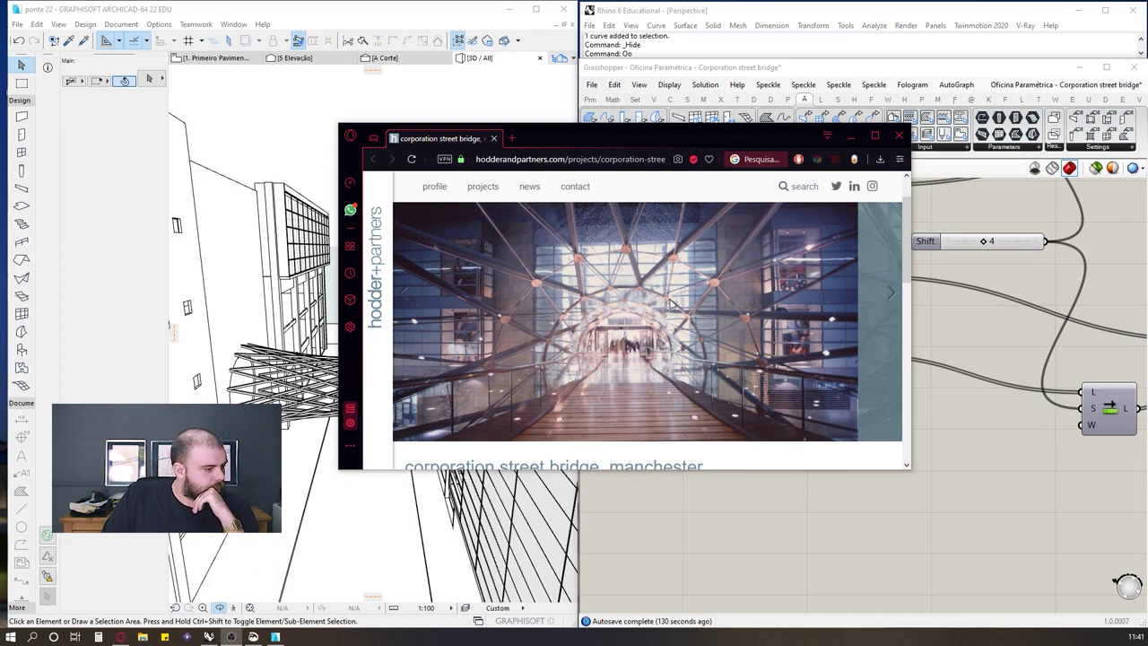
scroll(667, 309, "up", 1)
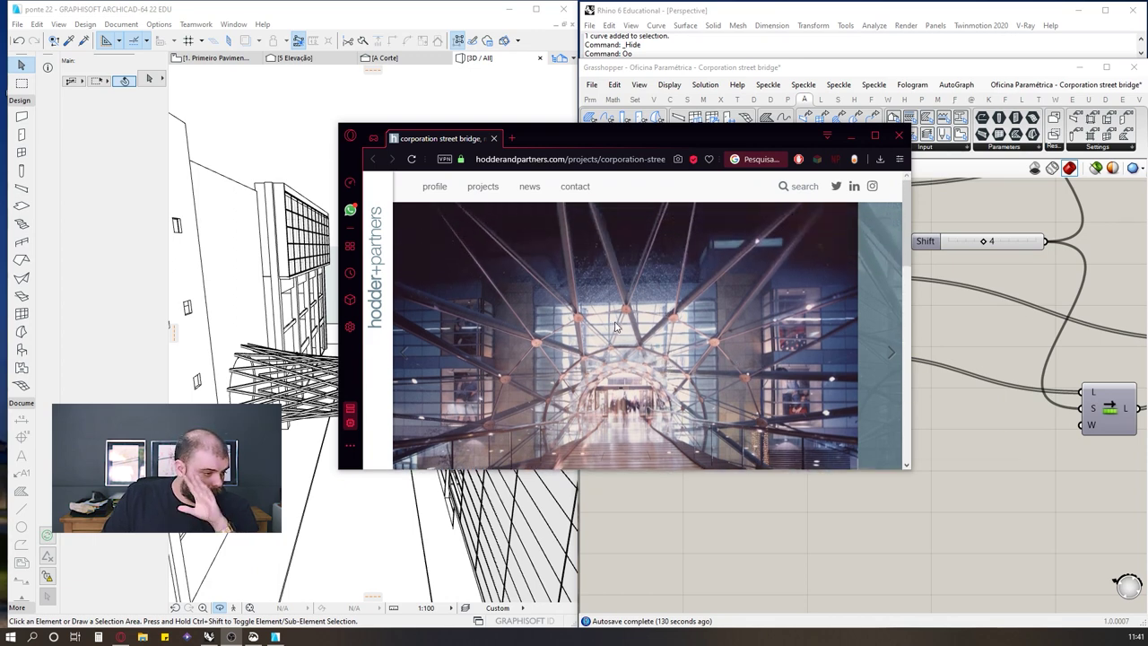
left_click(887, 353)
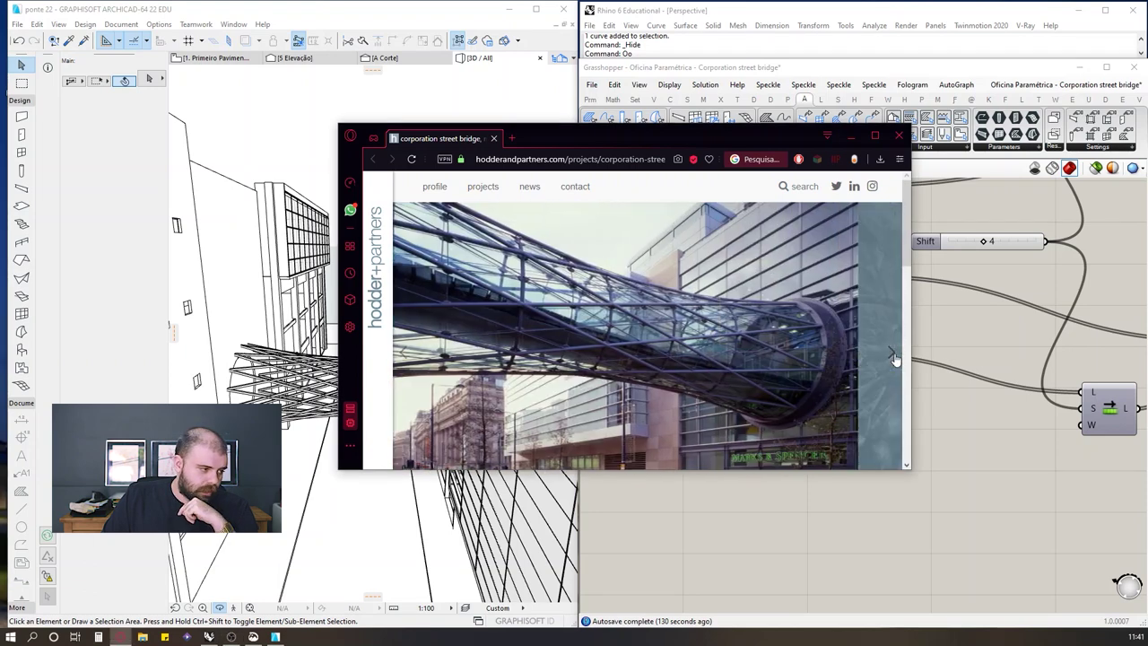
Step: Check the next bridge photo, put the browser away and shrink the Grasshopper window to uncover the bridge in Rhino's Perspective viewport
left_click(891, 355)
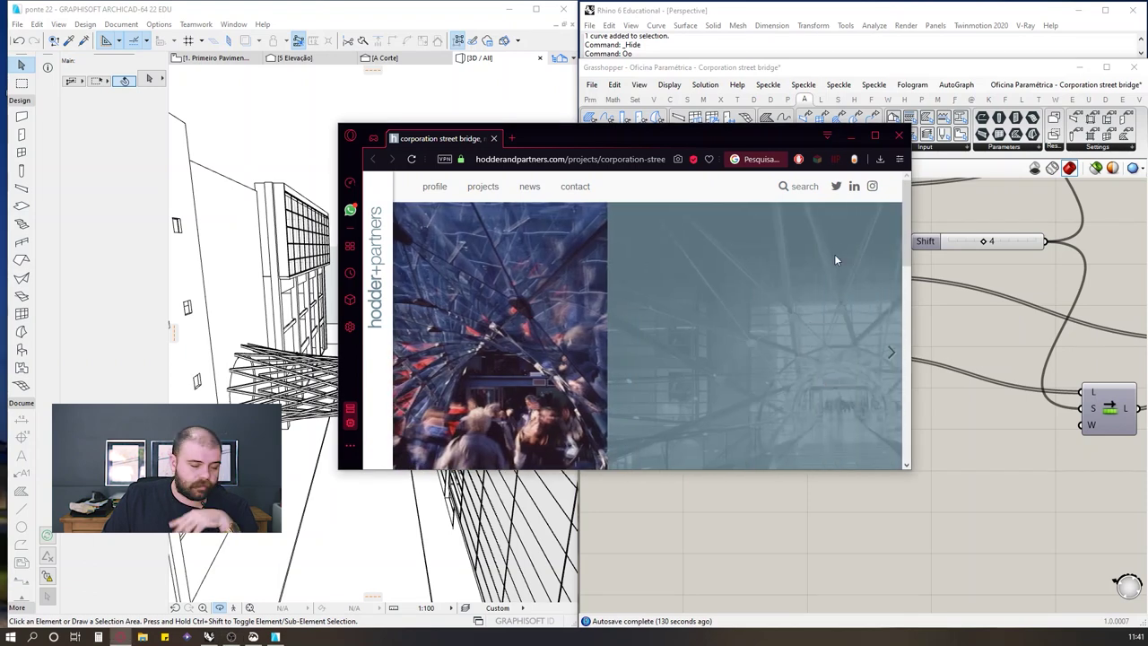
left_click(852, 138)
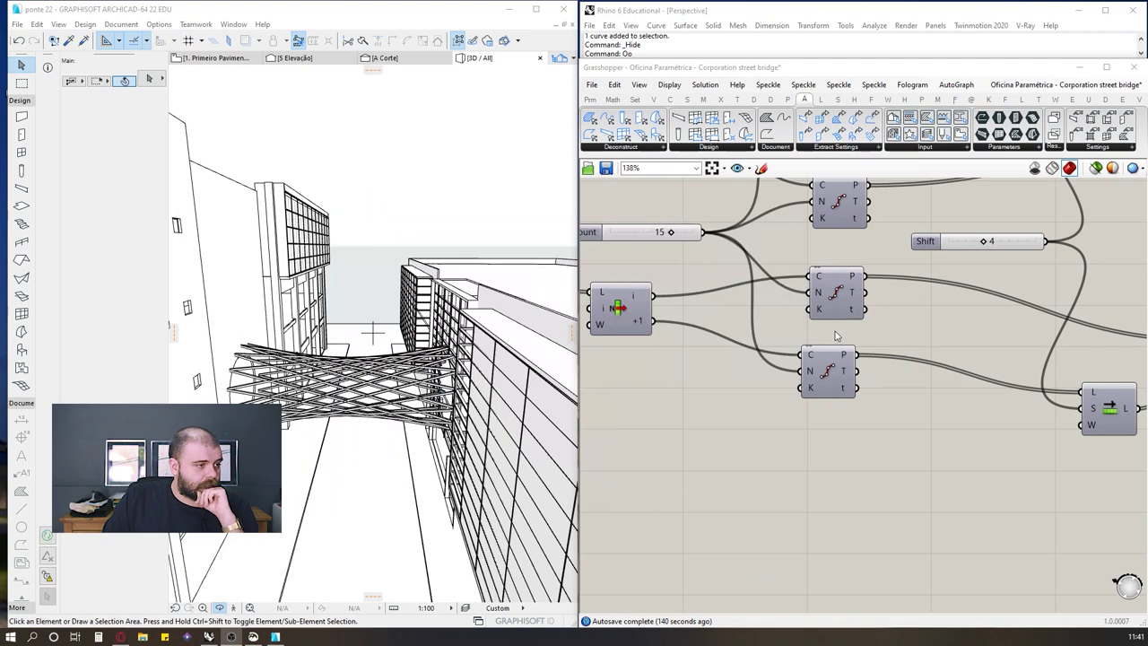
left_click_drag(760, 61, 760, 366)
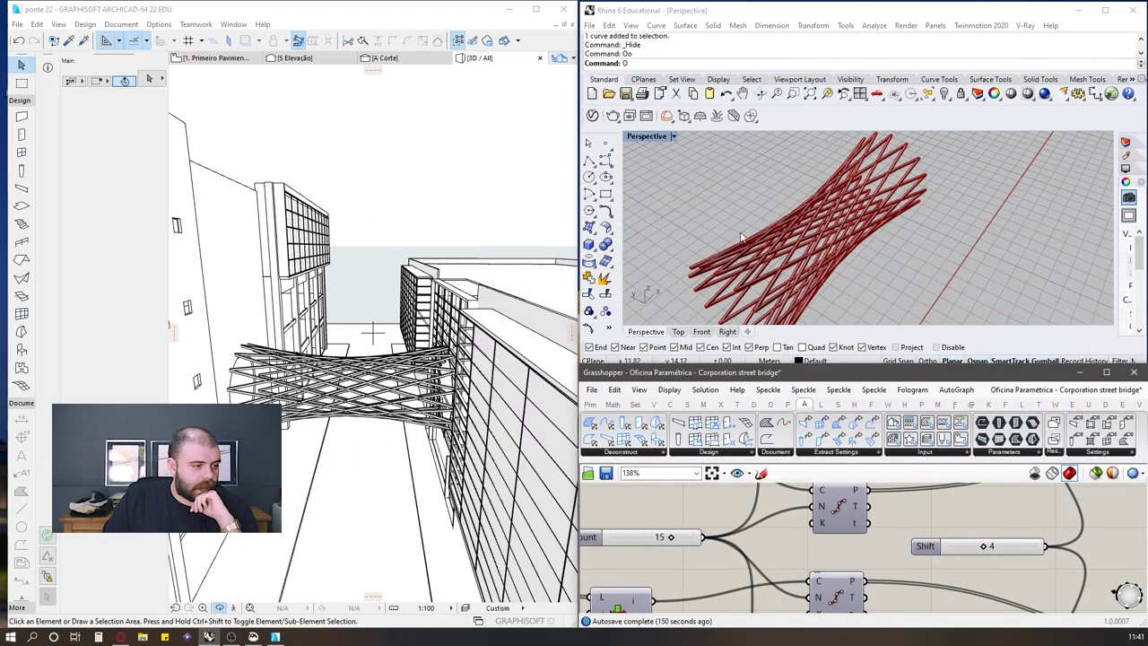
left_click_drag(772, 367, 746, 378)
left_click_drag(834, 385, 835, 308)
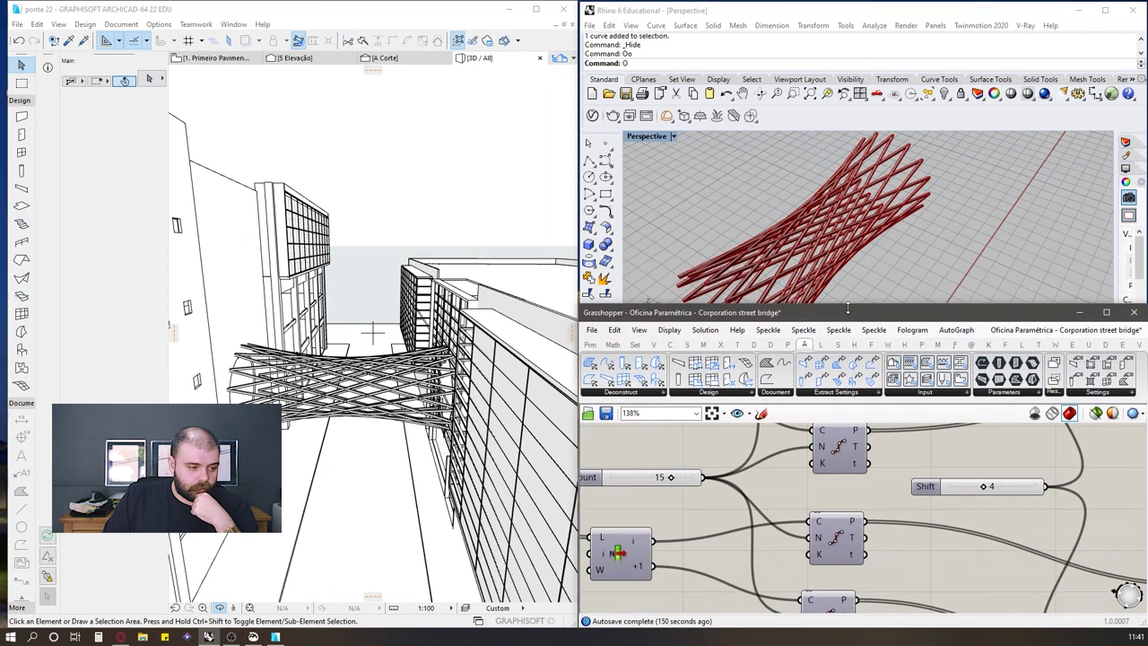
Step: Compare the available Grasshopper panel and structure components with the bridge reference photo to find a matching lattice pattern
left_click(1020, 345)
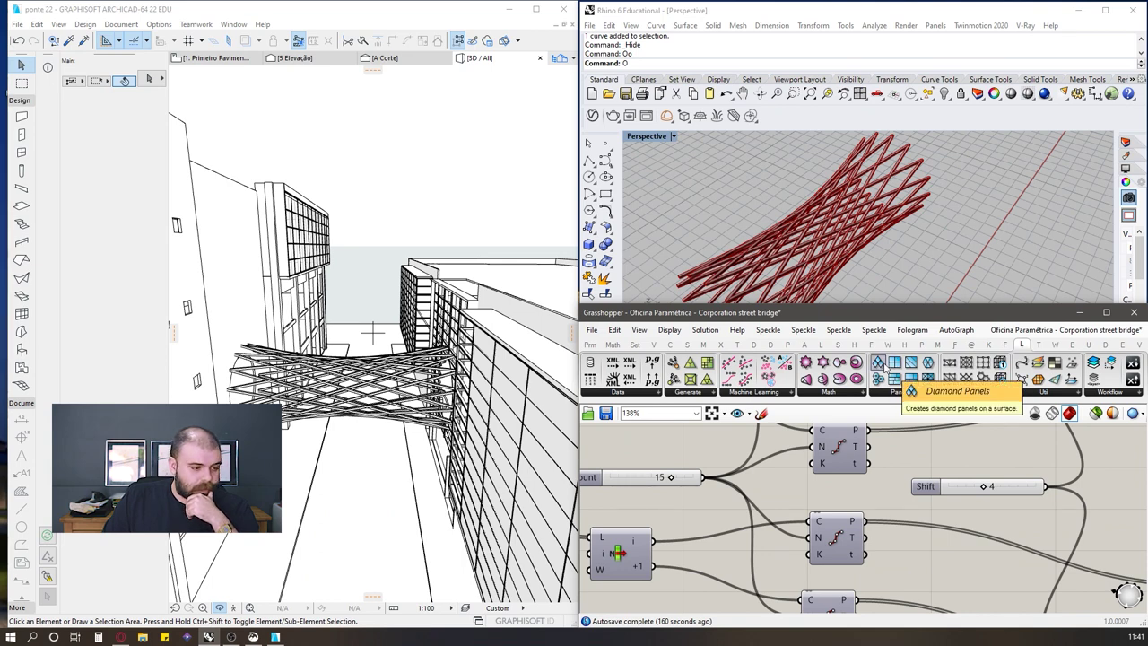
left_click(915, 396)
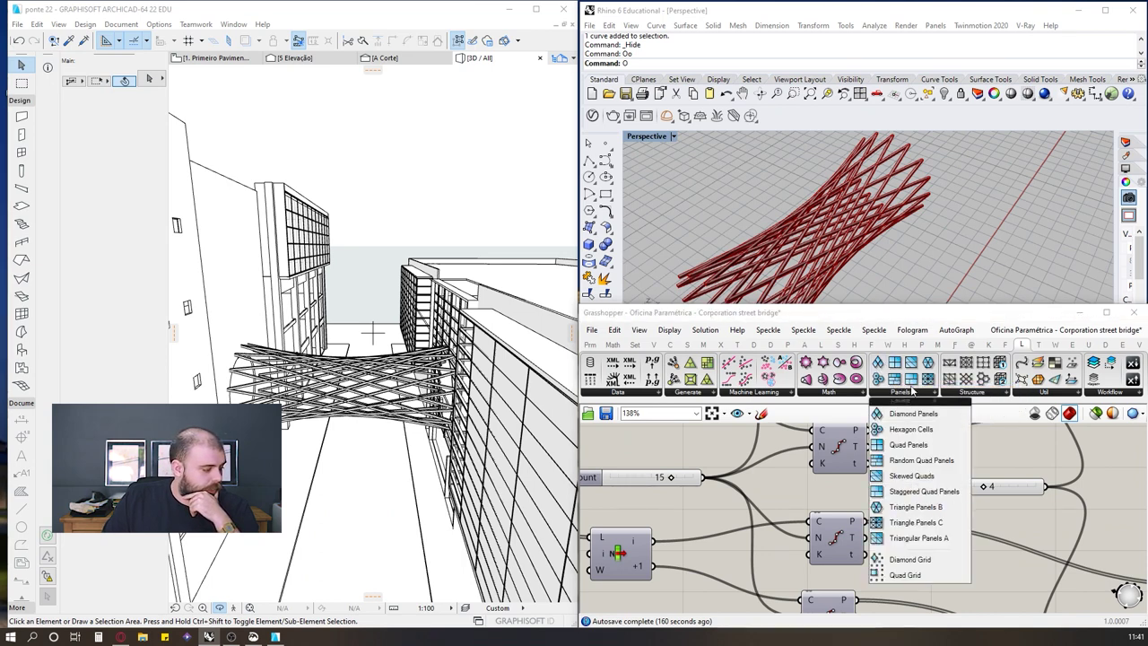
left_click(120, 636)
left_click(1011, 451)
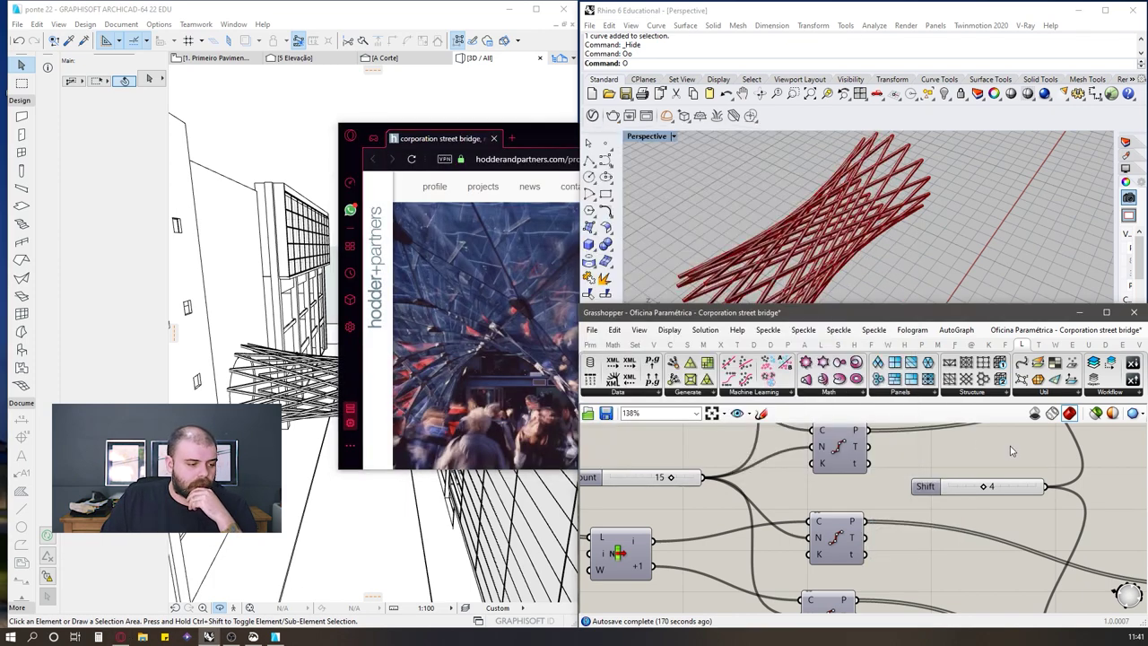
left_click(914, 393)
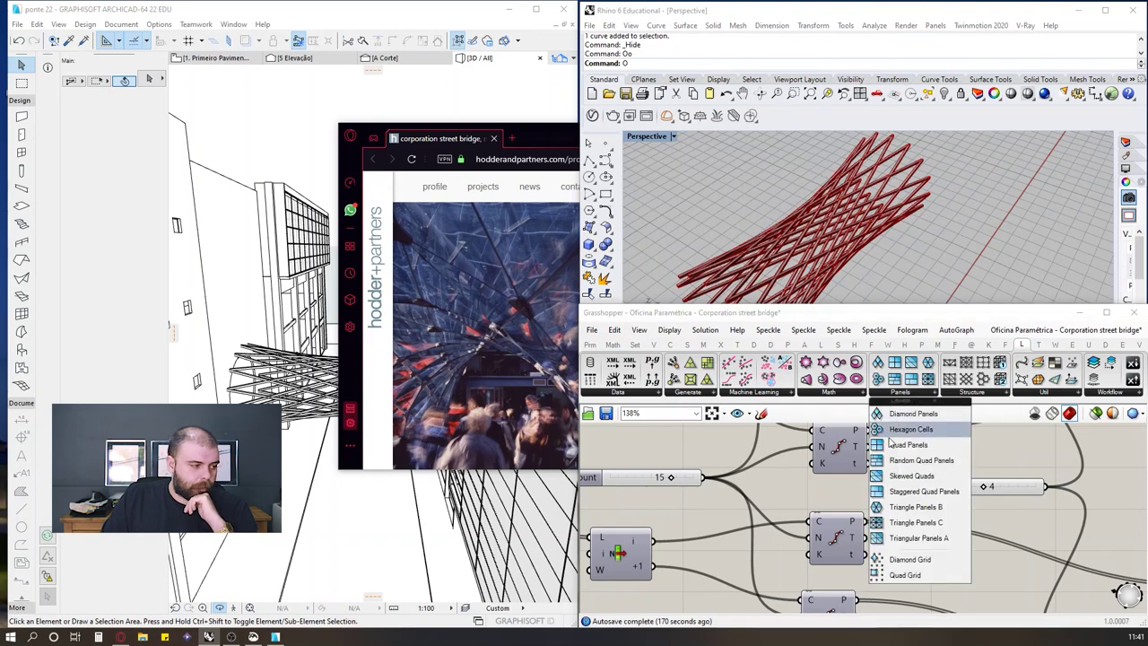
left_click(977, 396)
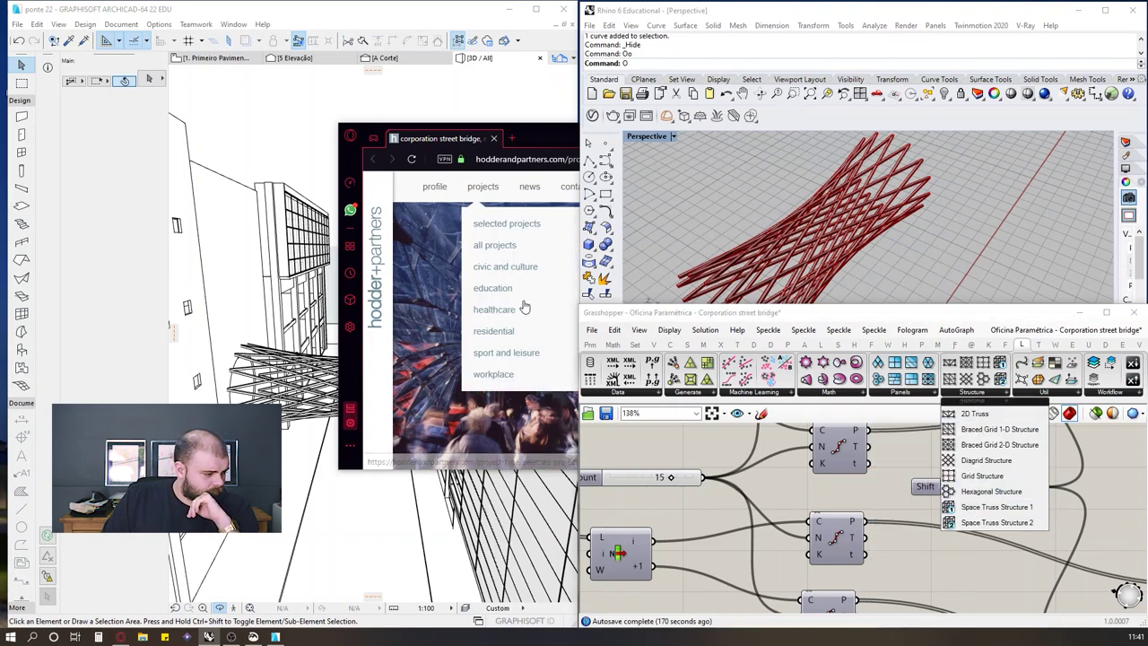
Step: Bring the browser forward, examine the bridge's interior photos on the project page, and return to the Rhino and Grasshopper windows
left_click_drag(527, 139, 419, 136)
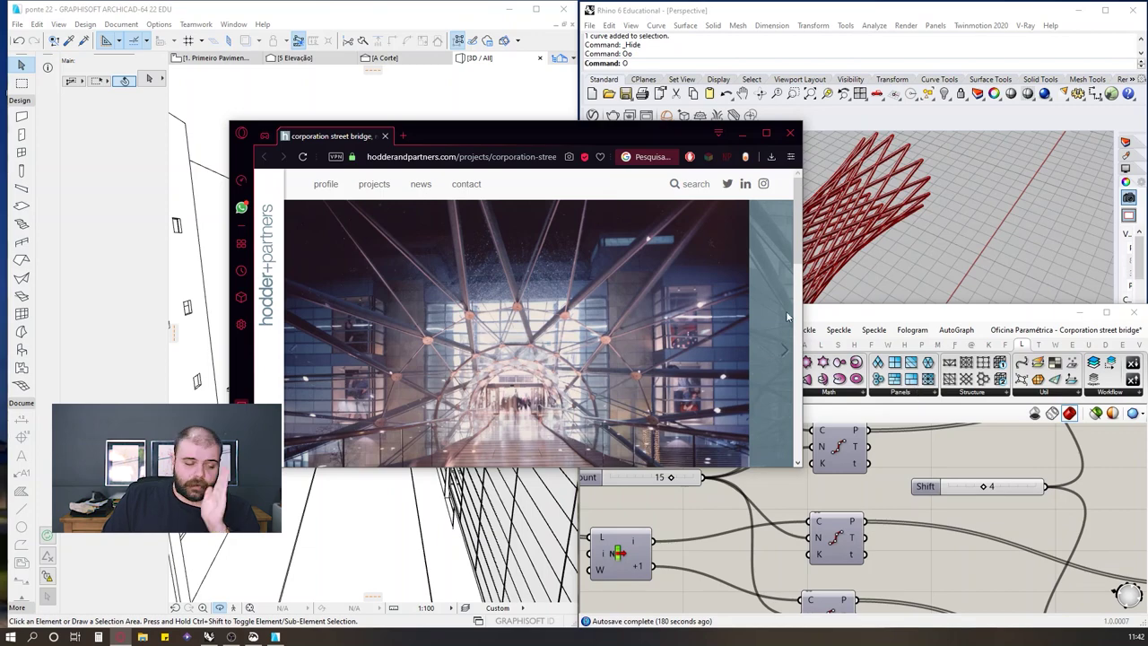
left_click(781, 351)
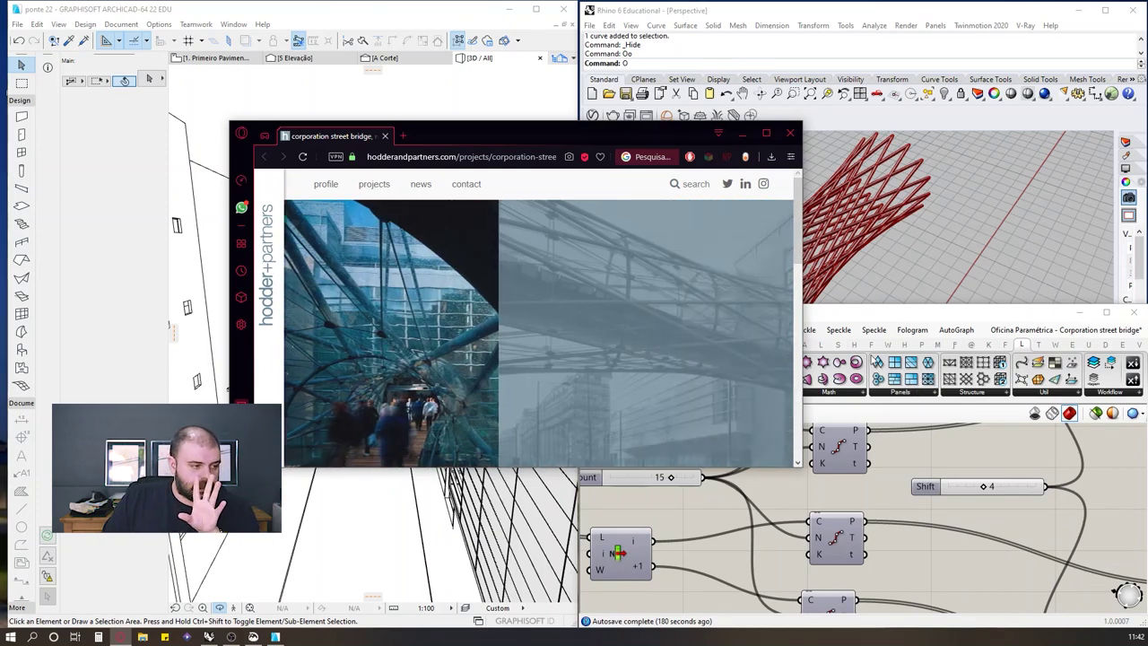
left_click(750, 136)
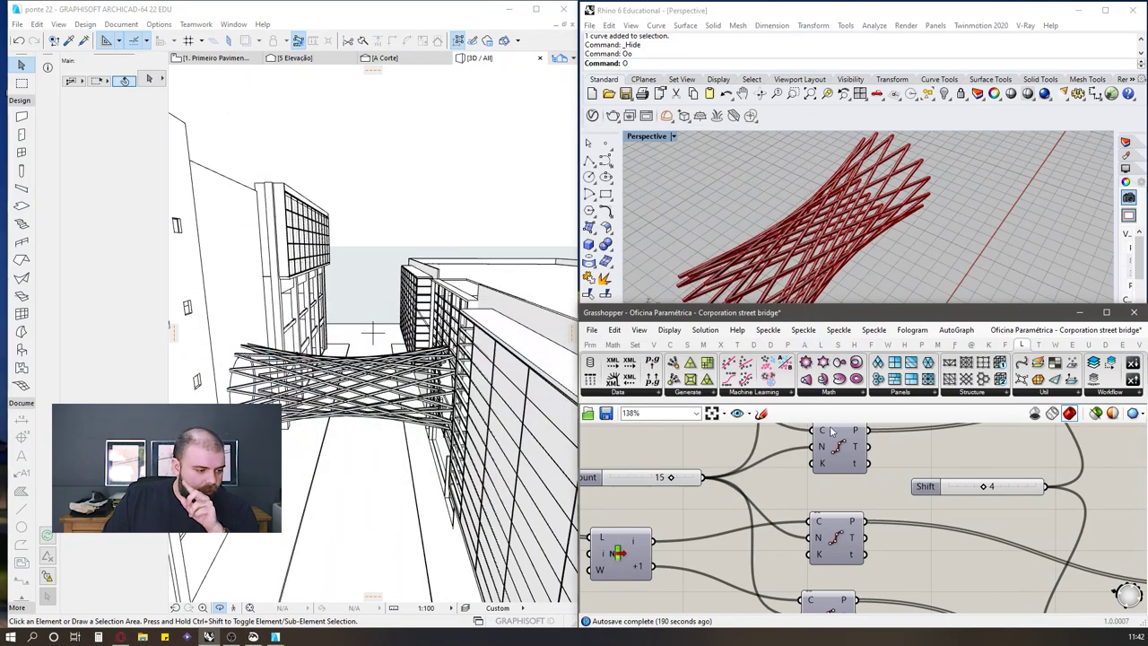
Step: Locate the Line component and the parameter that collects its lines on the Grasshopper canvas
scroll(869, 447, "down", 10)
scroll(869, 447, "up", 8)
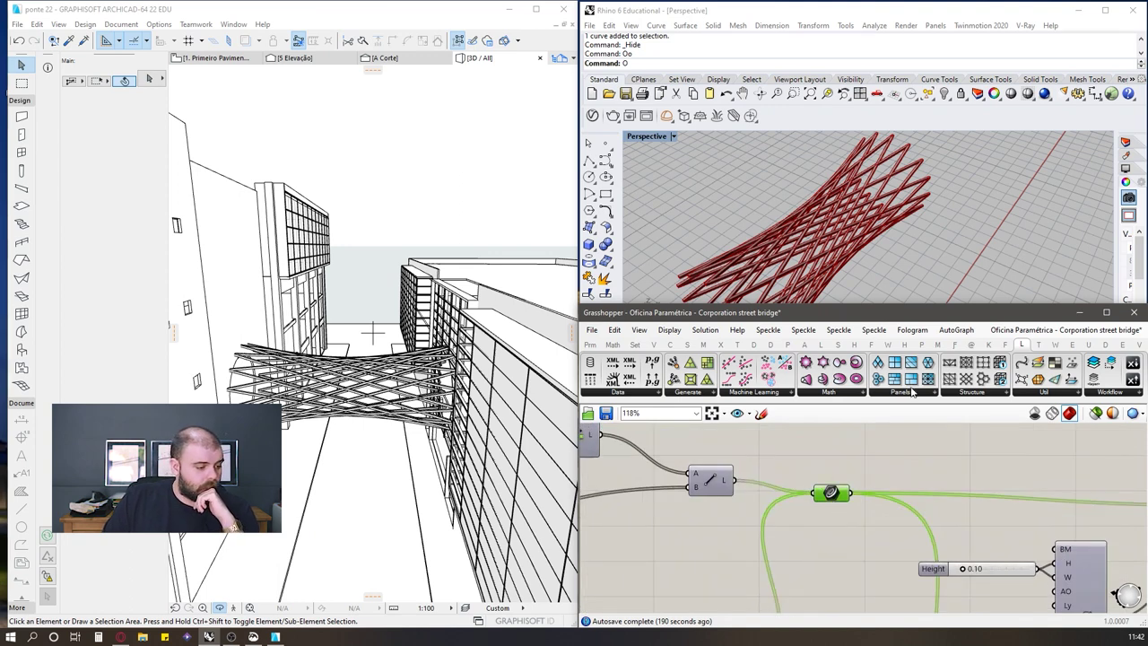
scroll(829, 514, "down", 3)
scroll(838, 518, "up", 5)
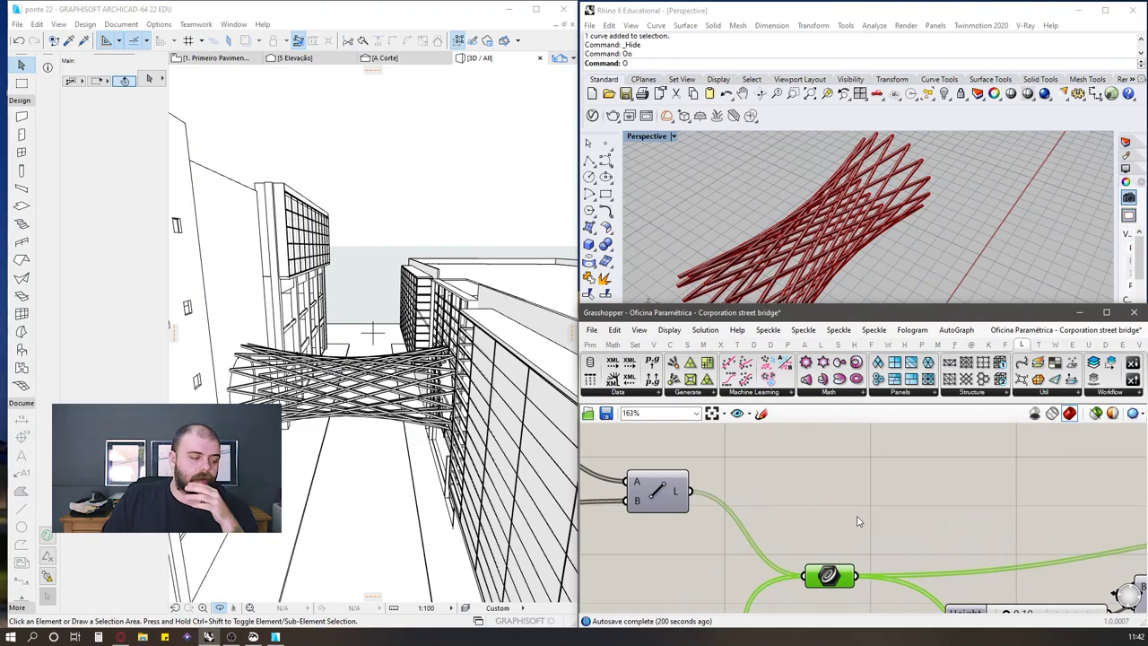